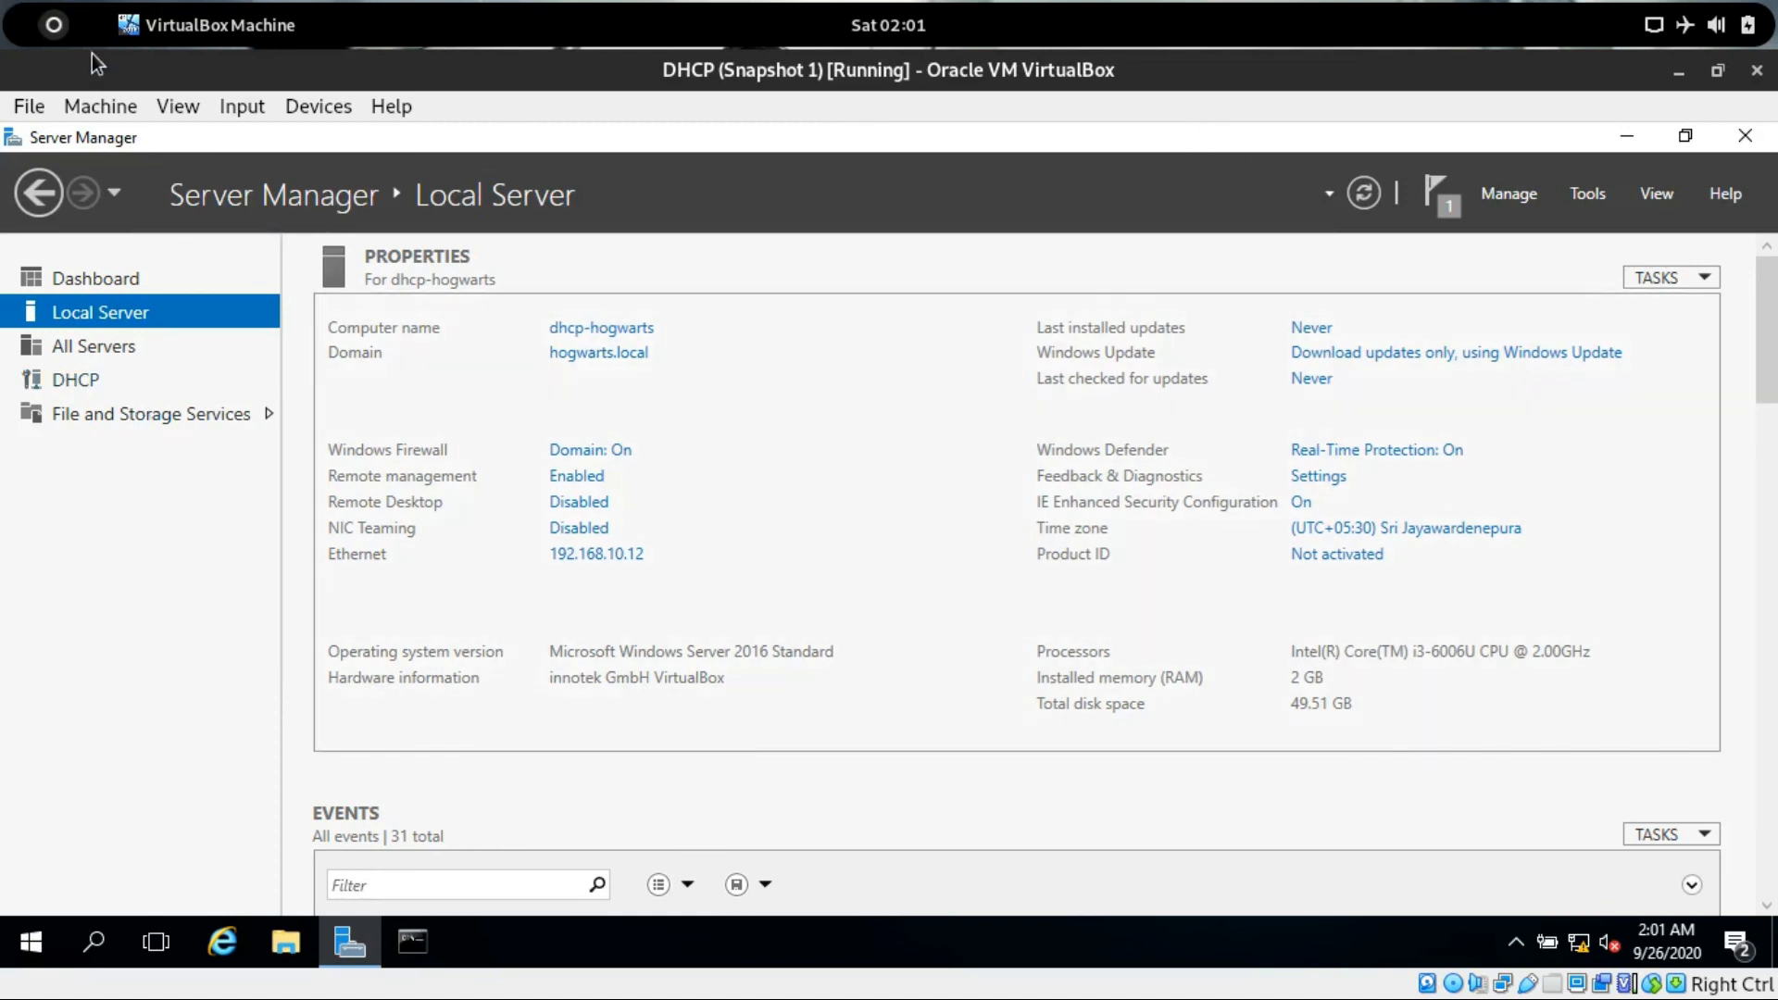
# Switch between the Active Directory and DHCP virtual machines to compare their local server properties.
pyautogui.click(55, 24)
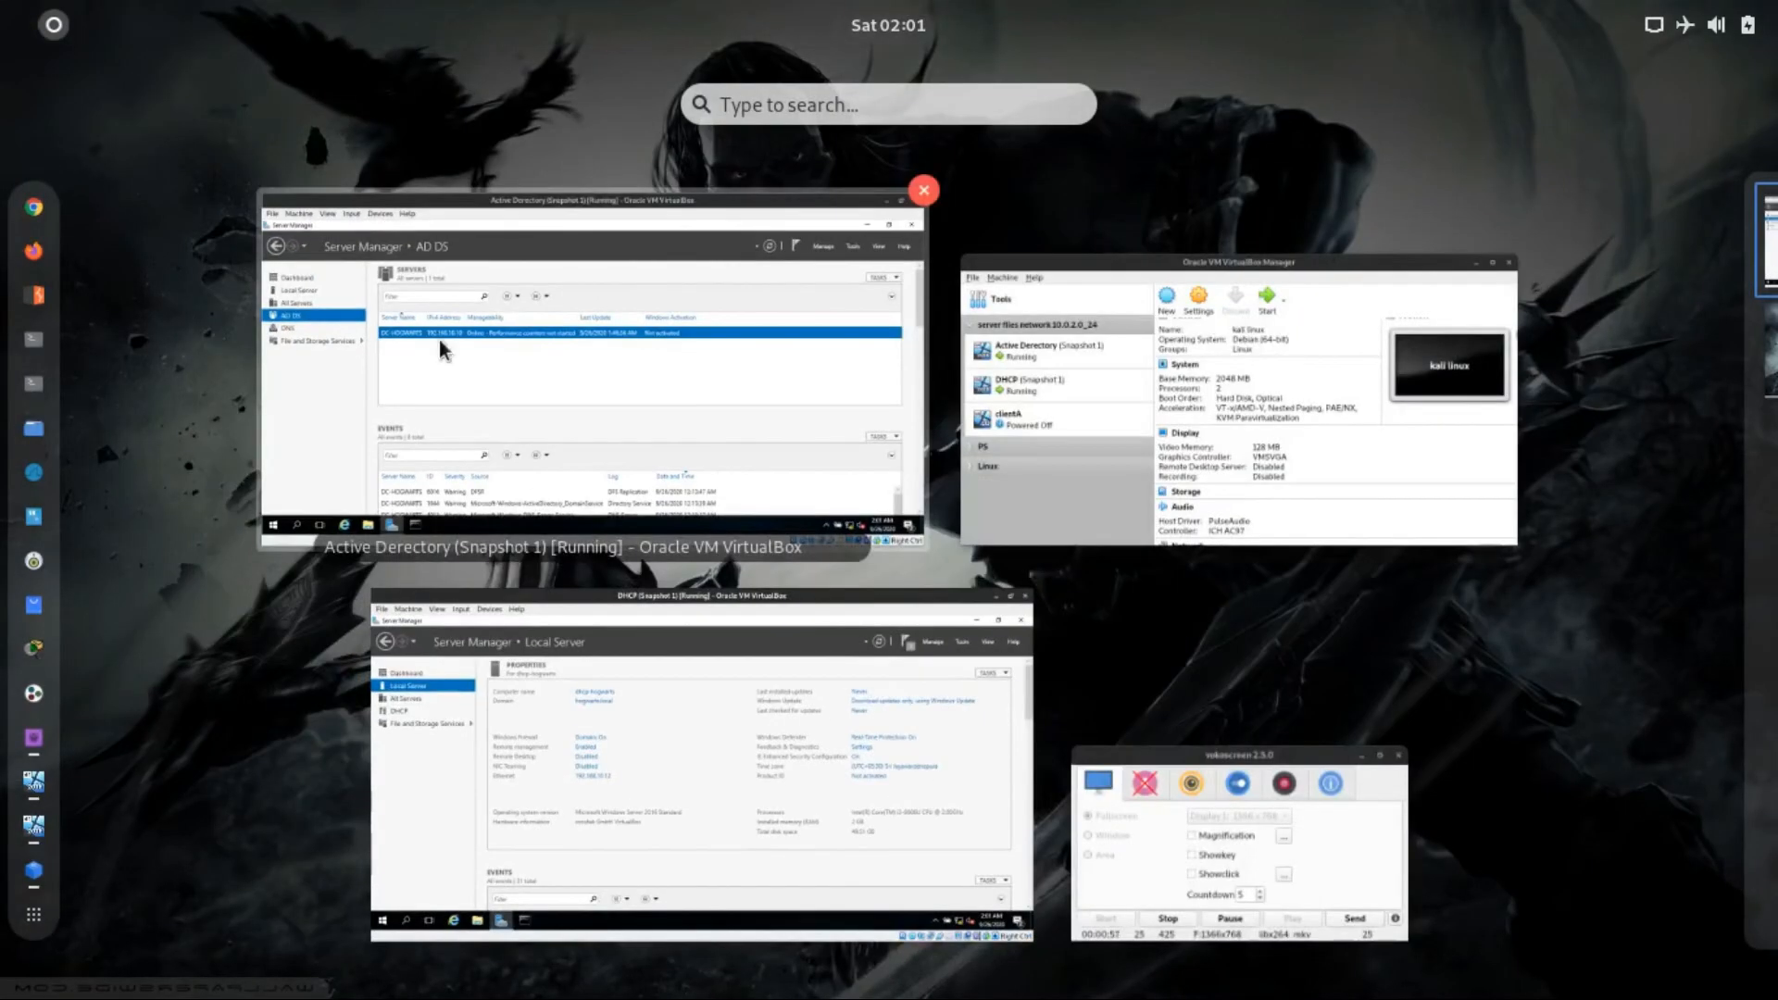
pyautogui.click(548, 335)
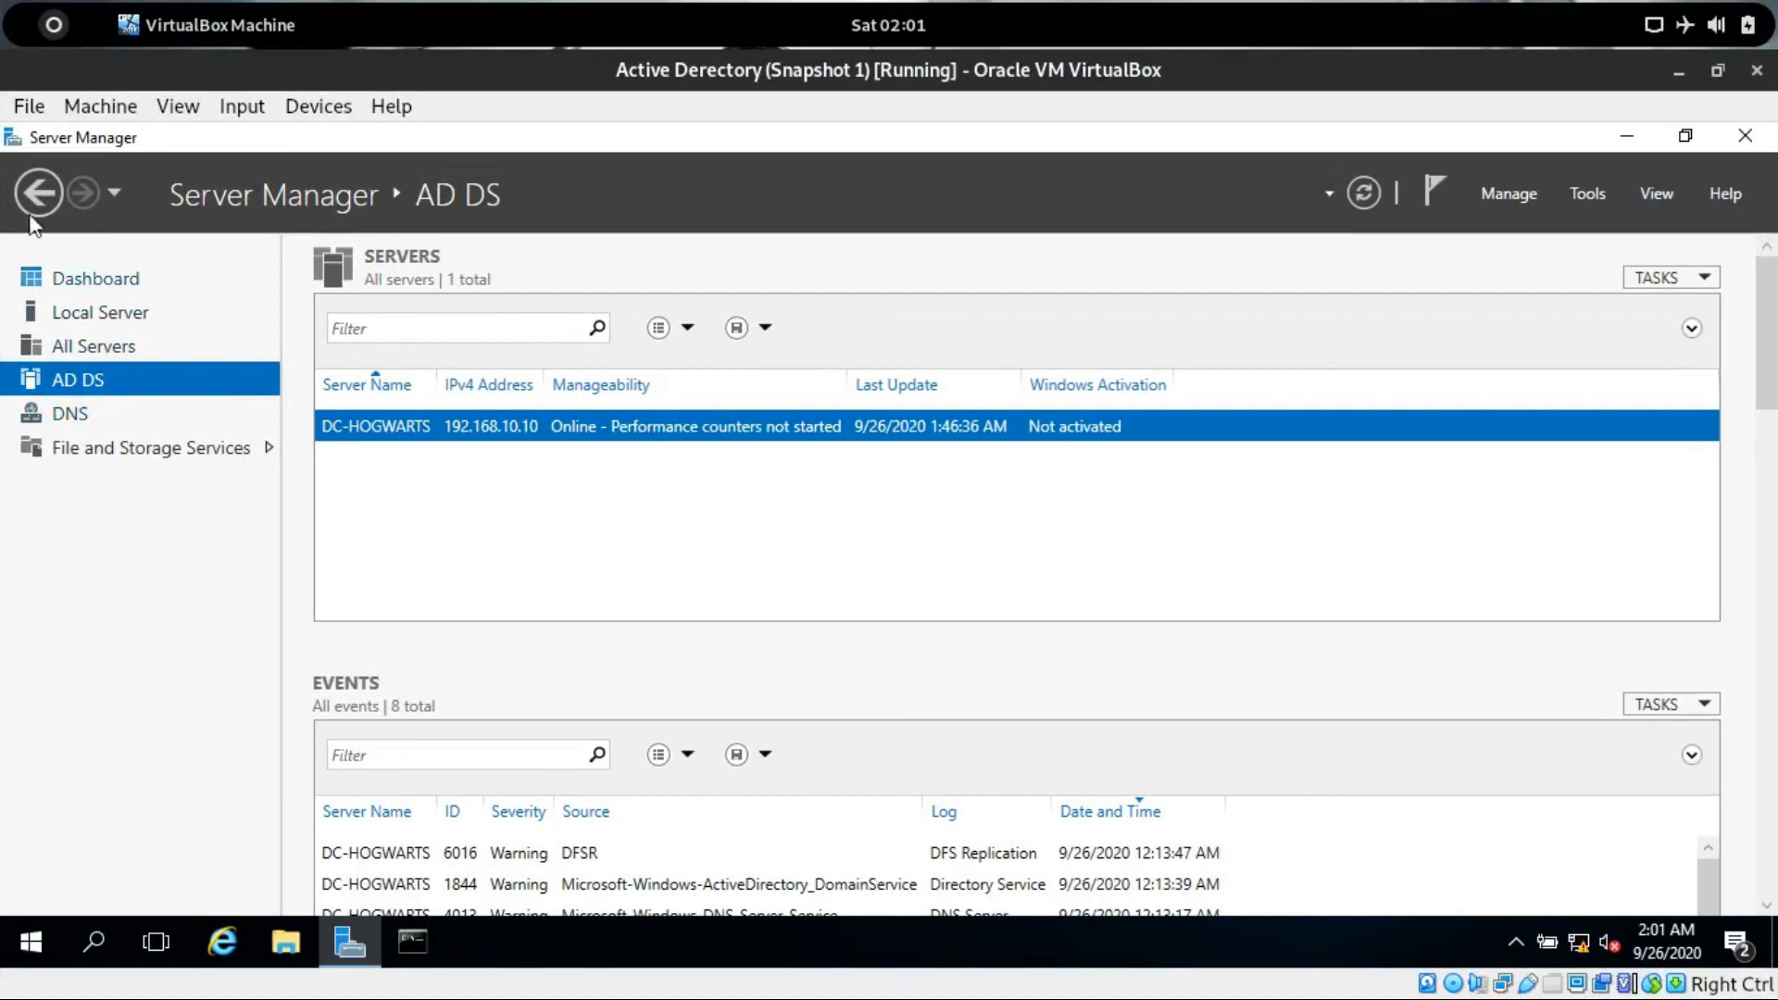
pyautogui.click(54, 37)
pyautogui.click(404, 656)
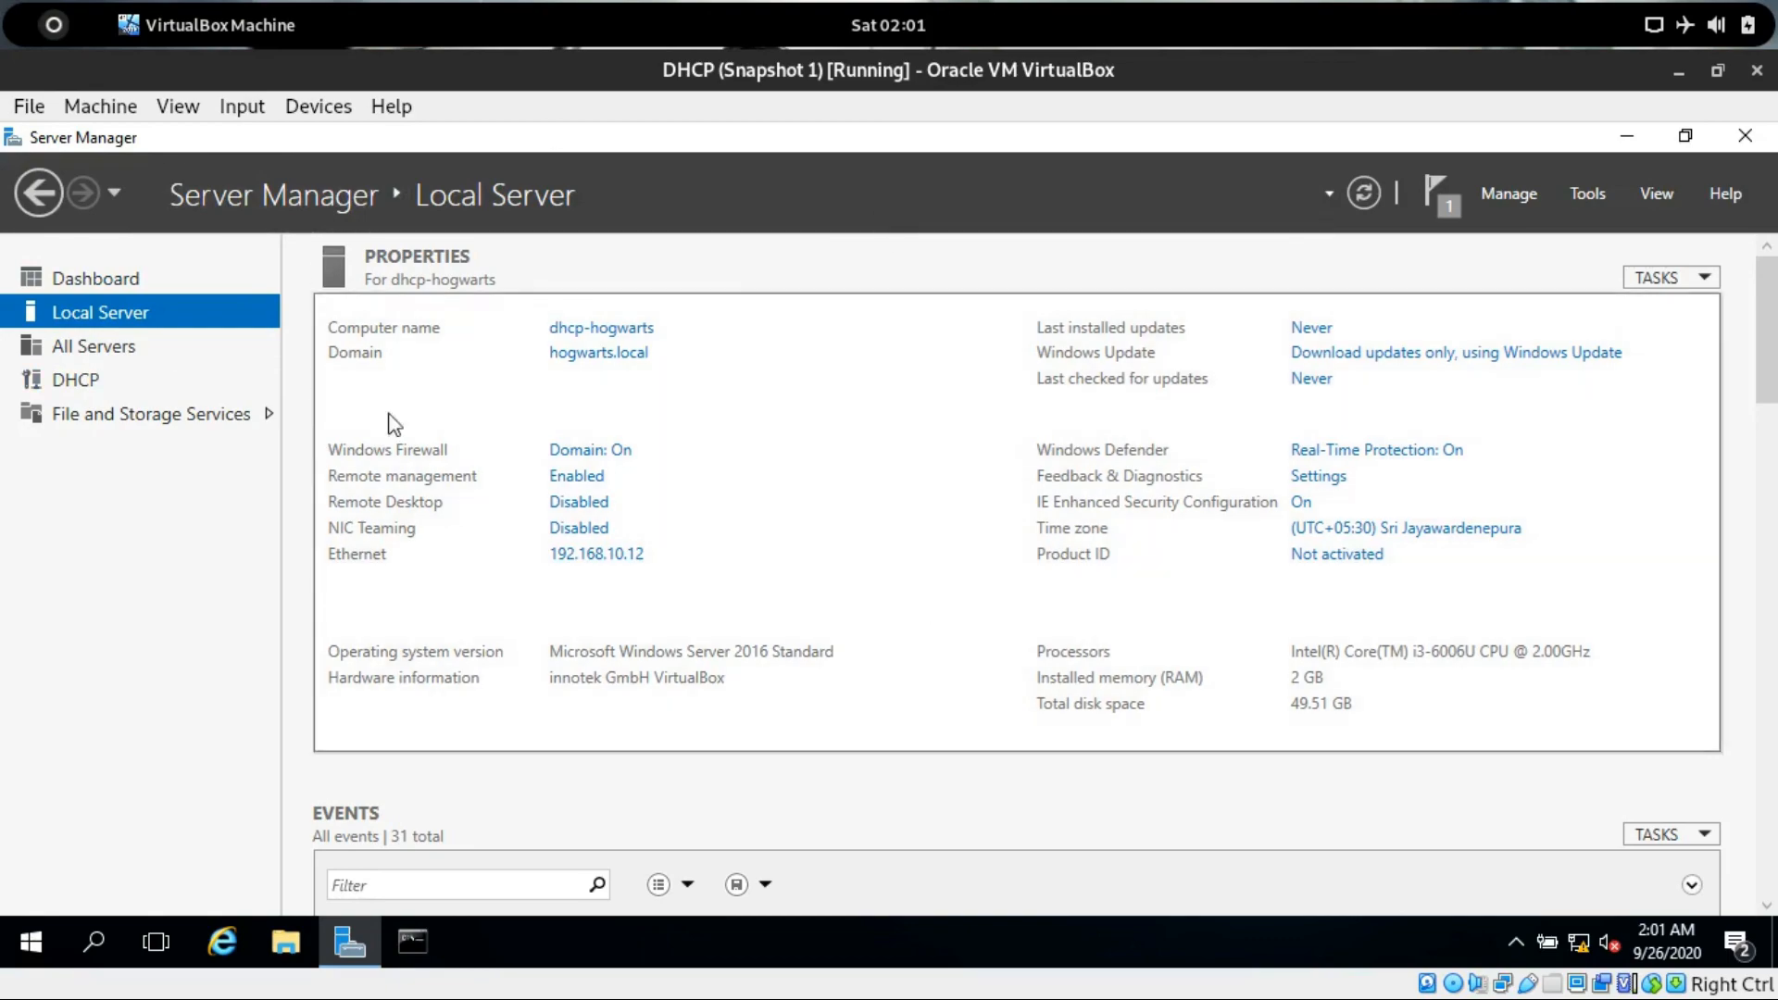
pyautogui.click(63, 39)
pyautogui.click(389, 308)
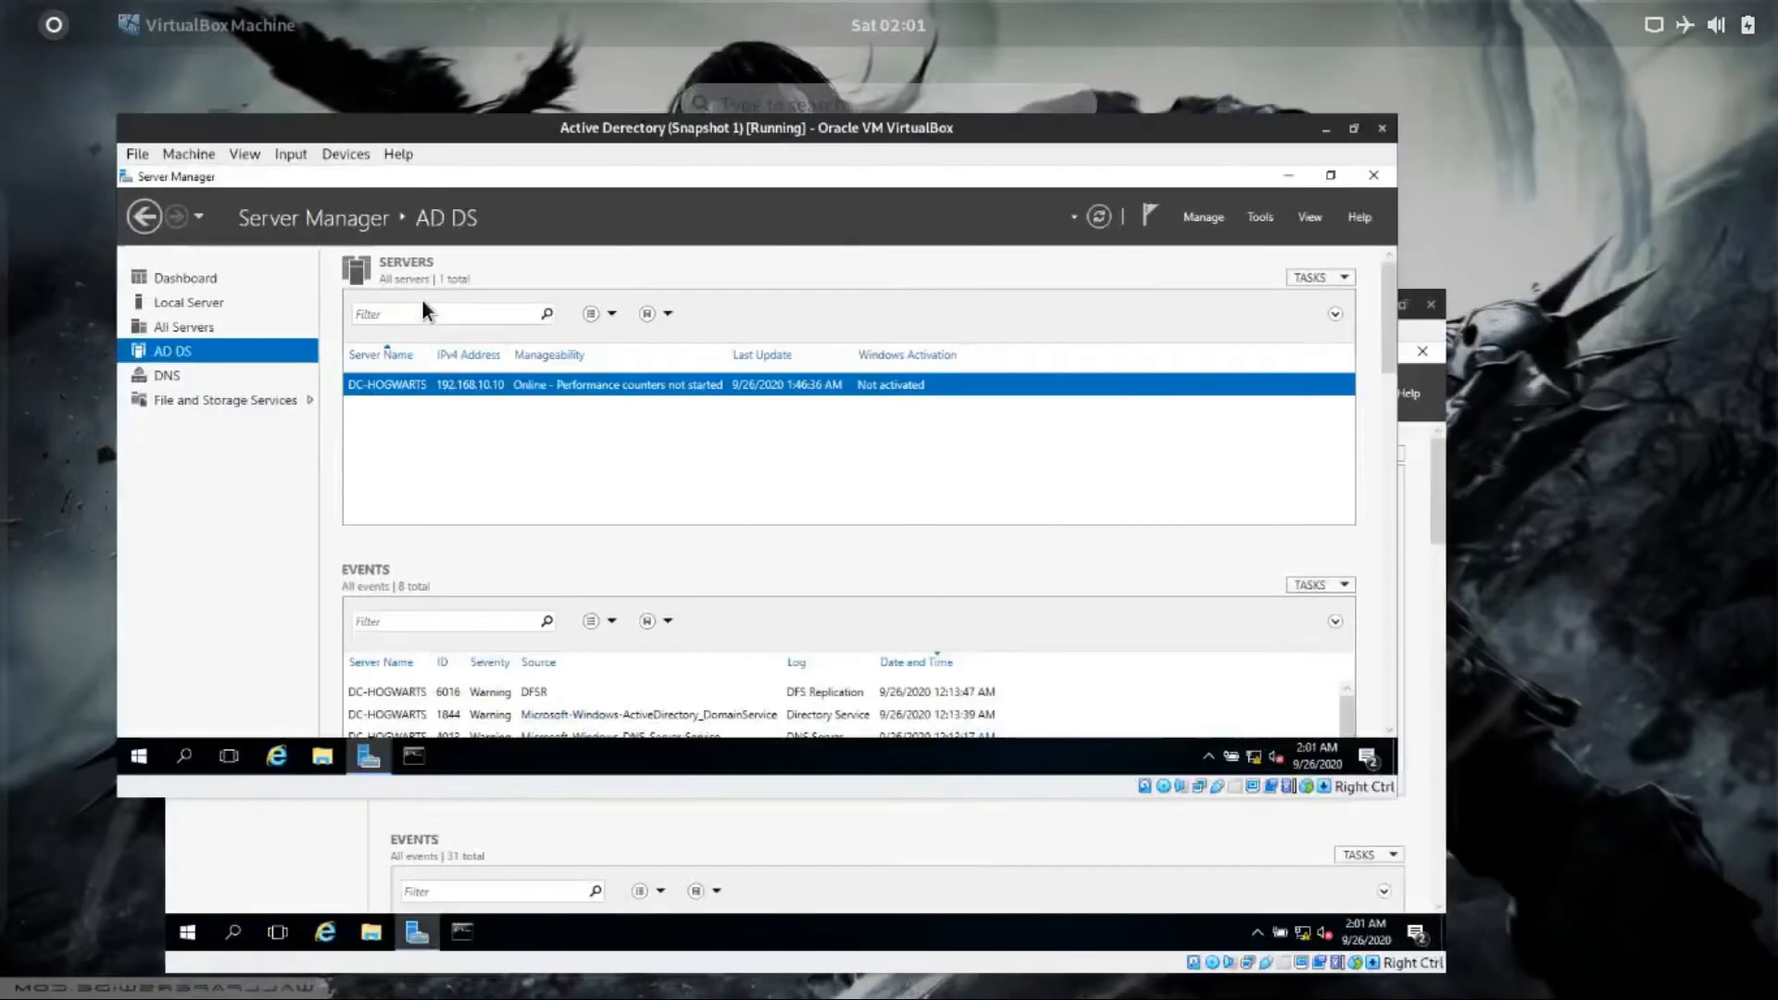
pyautogui.click(153, 320)
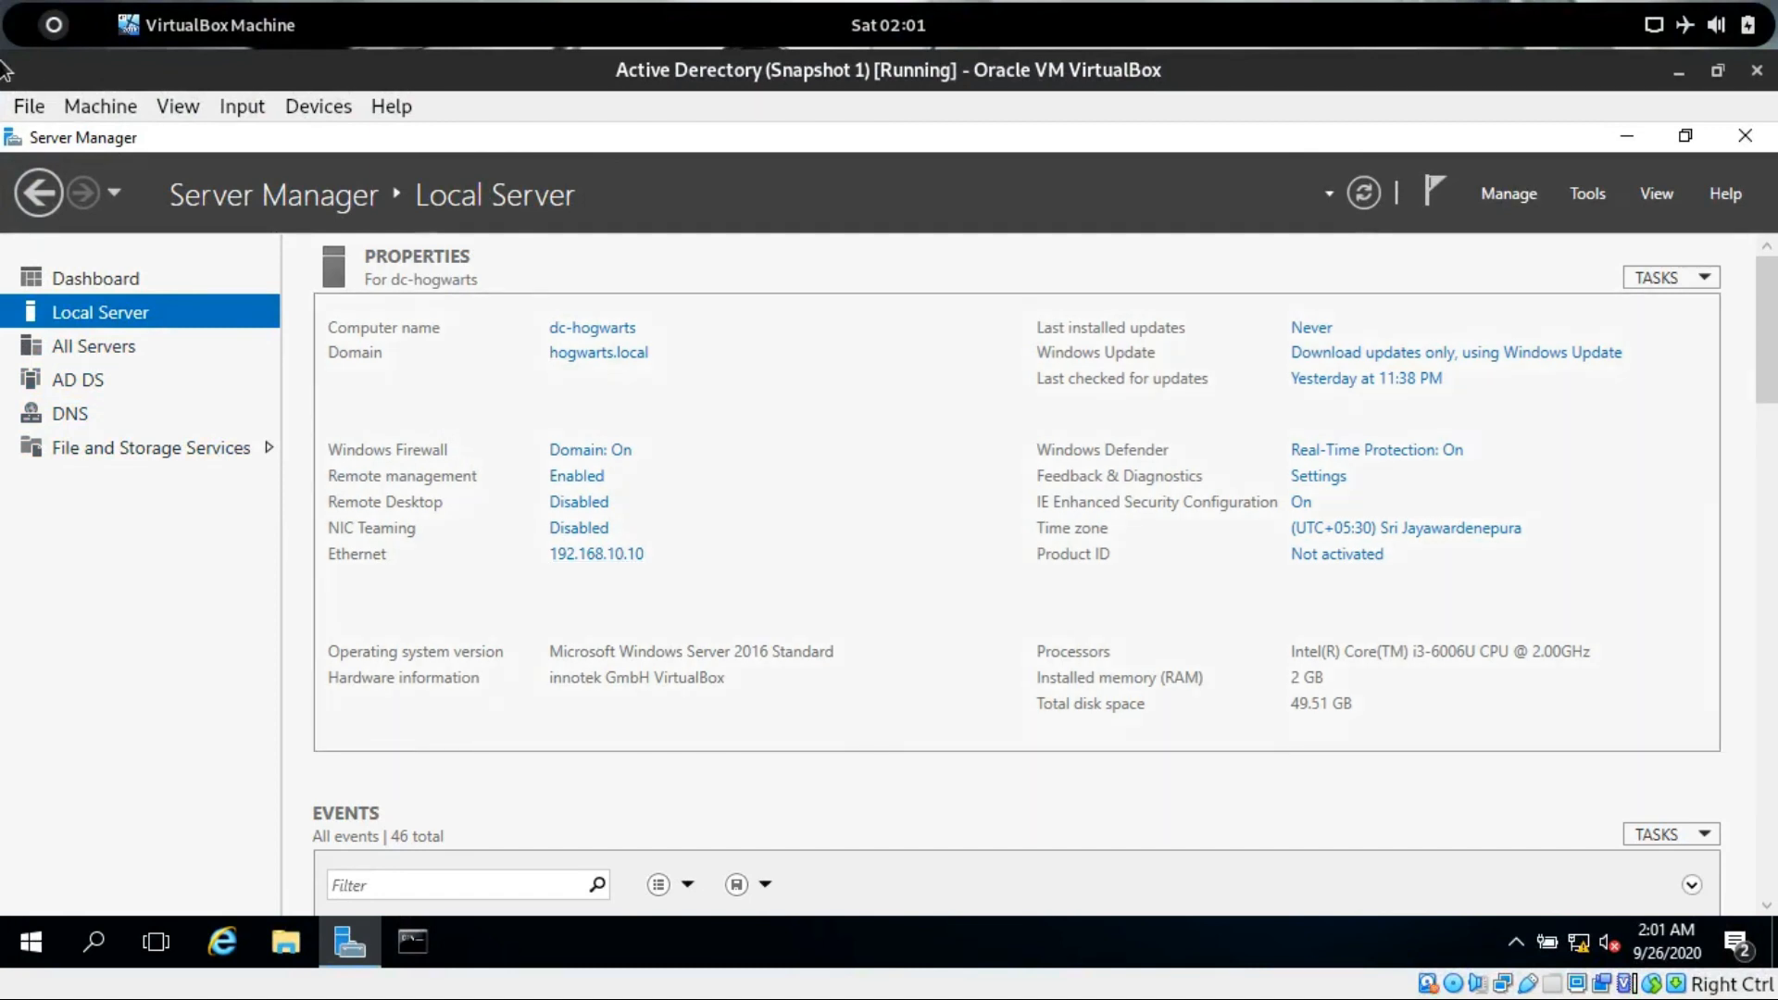
pyautogui.click(38, 30)
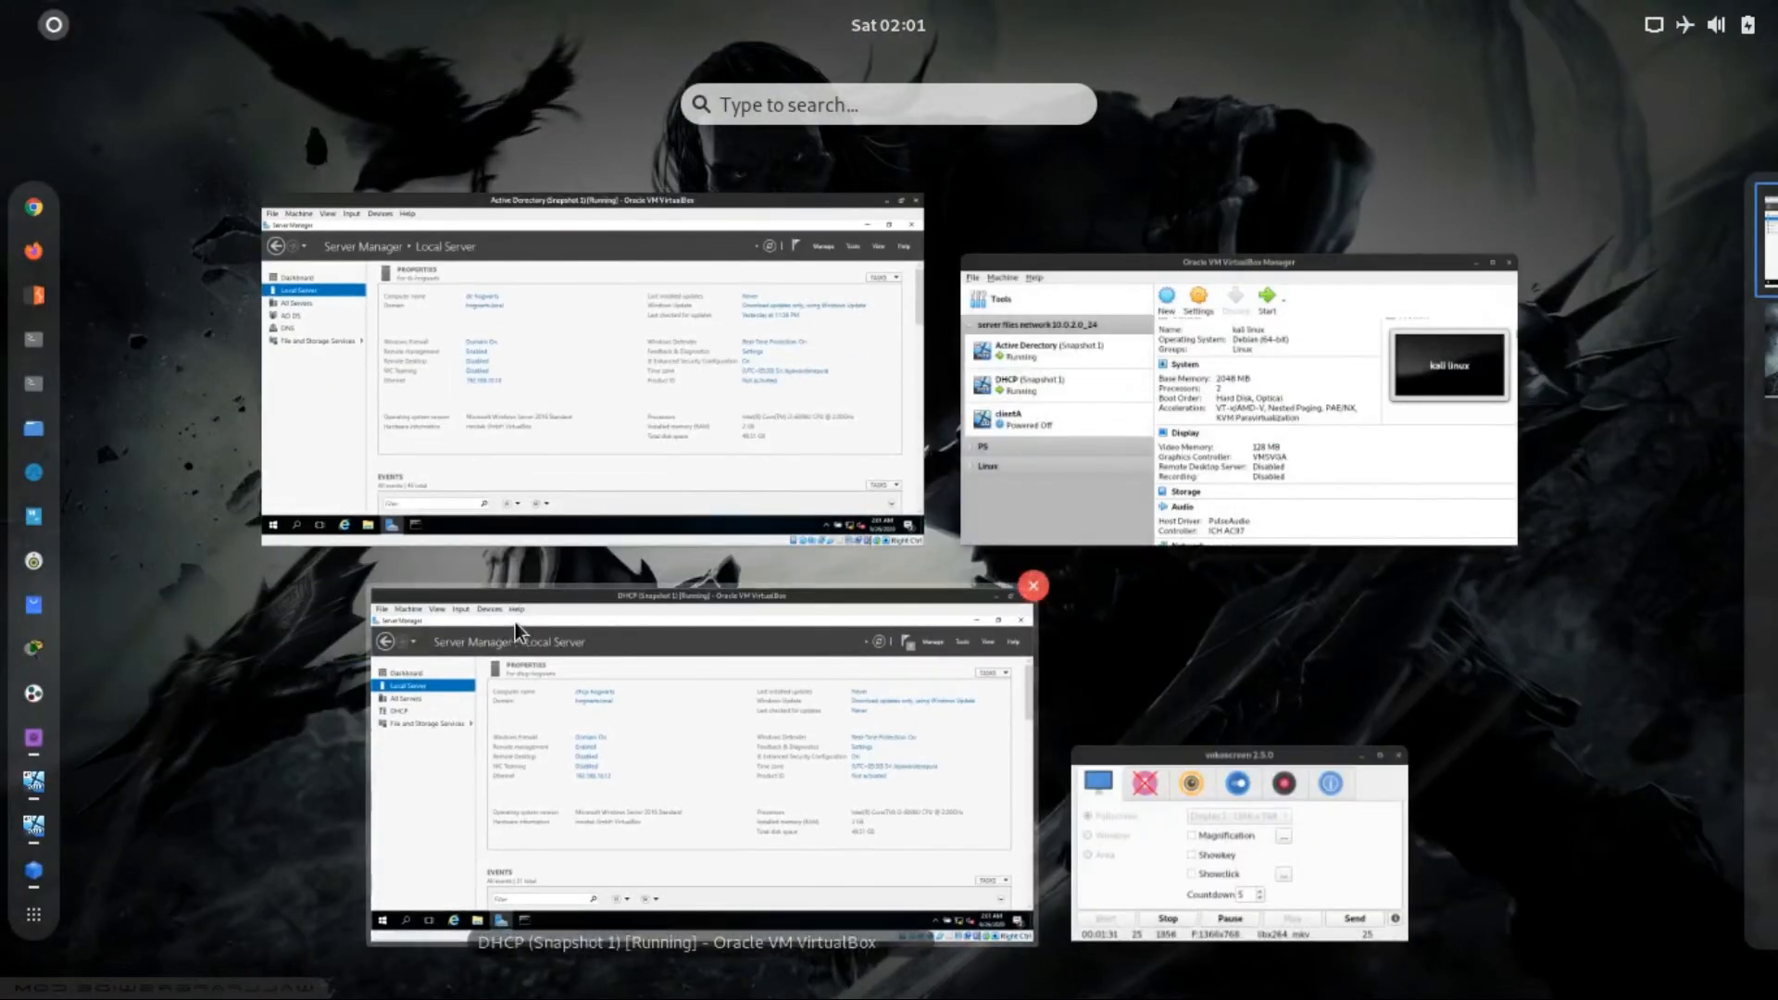
pyautogui.click(515, 622)
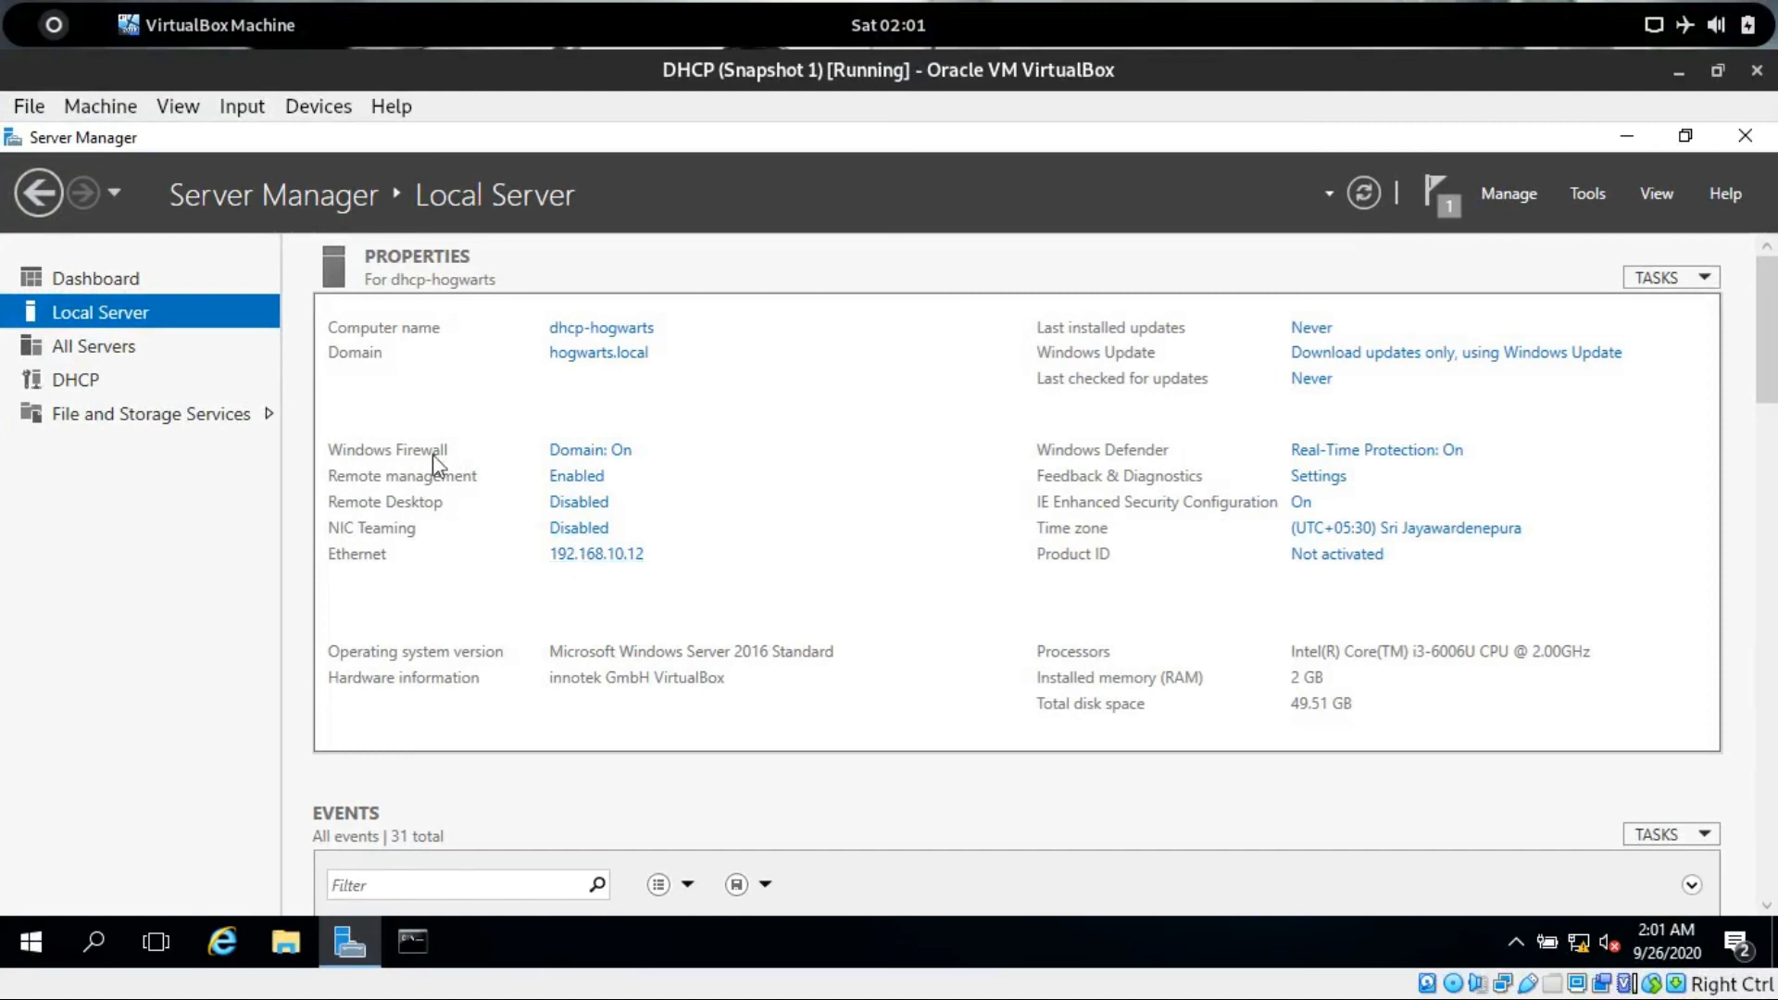
# Inspect the DHCP server's Ethernet adapter IPv4 settings, comparing with the domain controller, then close the dialogs without changes.
pyautogui.click(597, 554)
pyautogui.rightClick(326, 286)
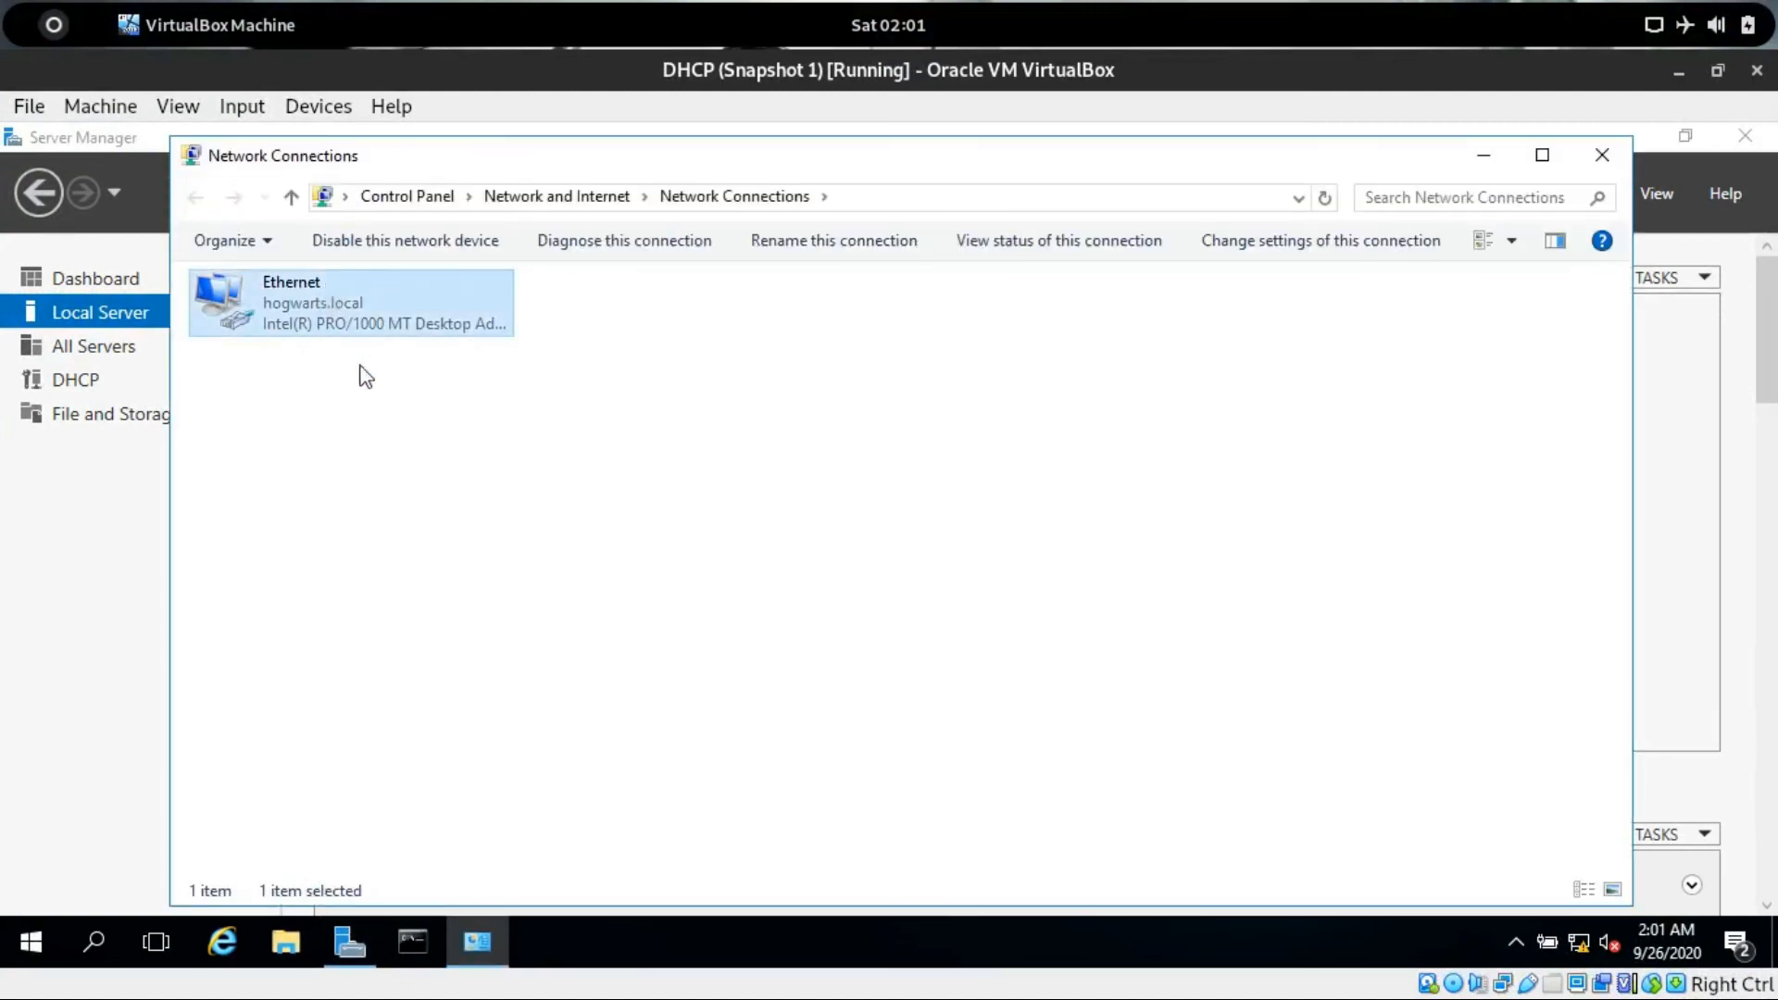
pyautogui.click(404, 531)
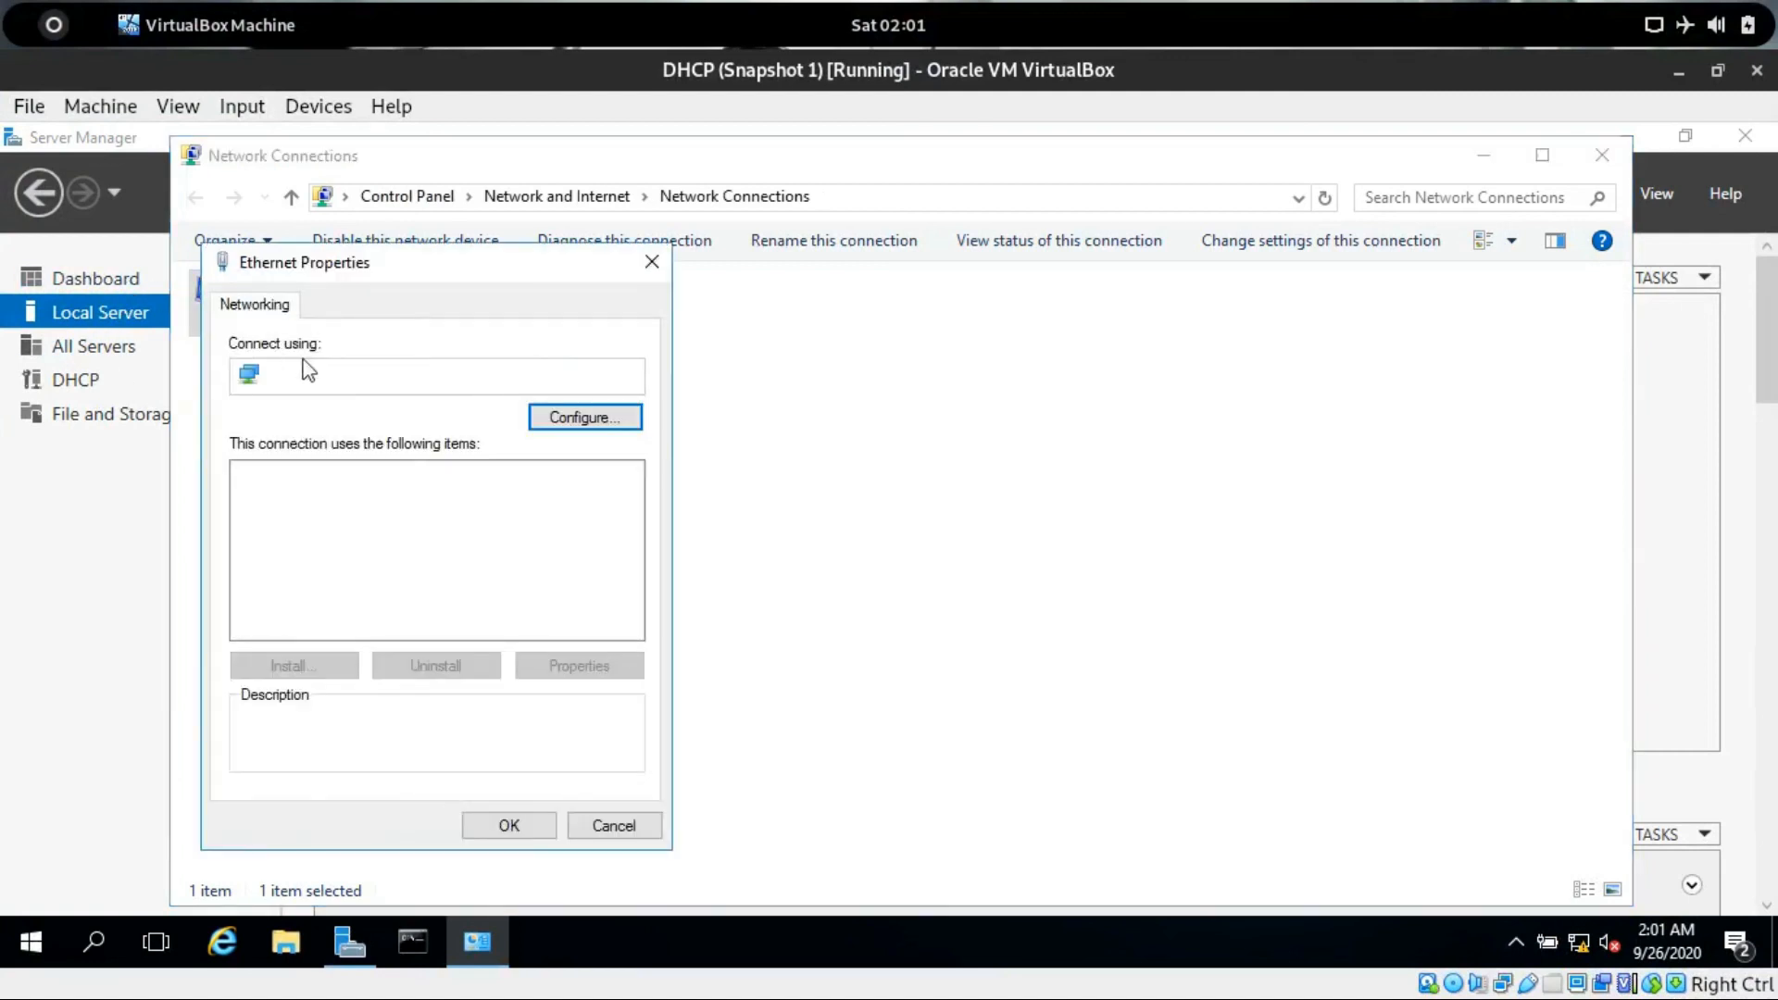
pyautogui.click(352, 543)
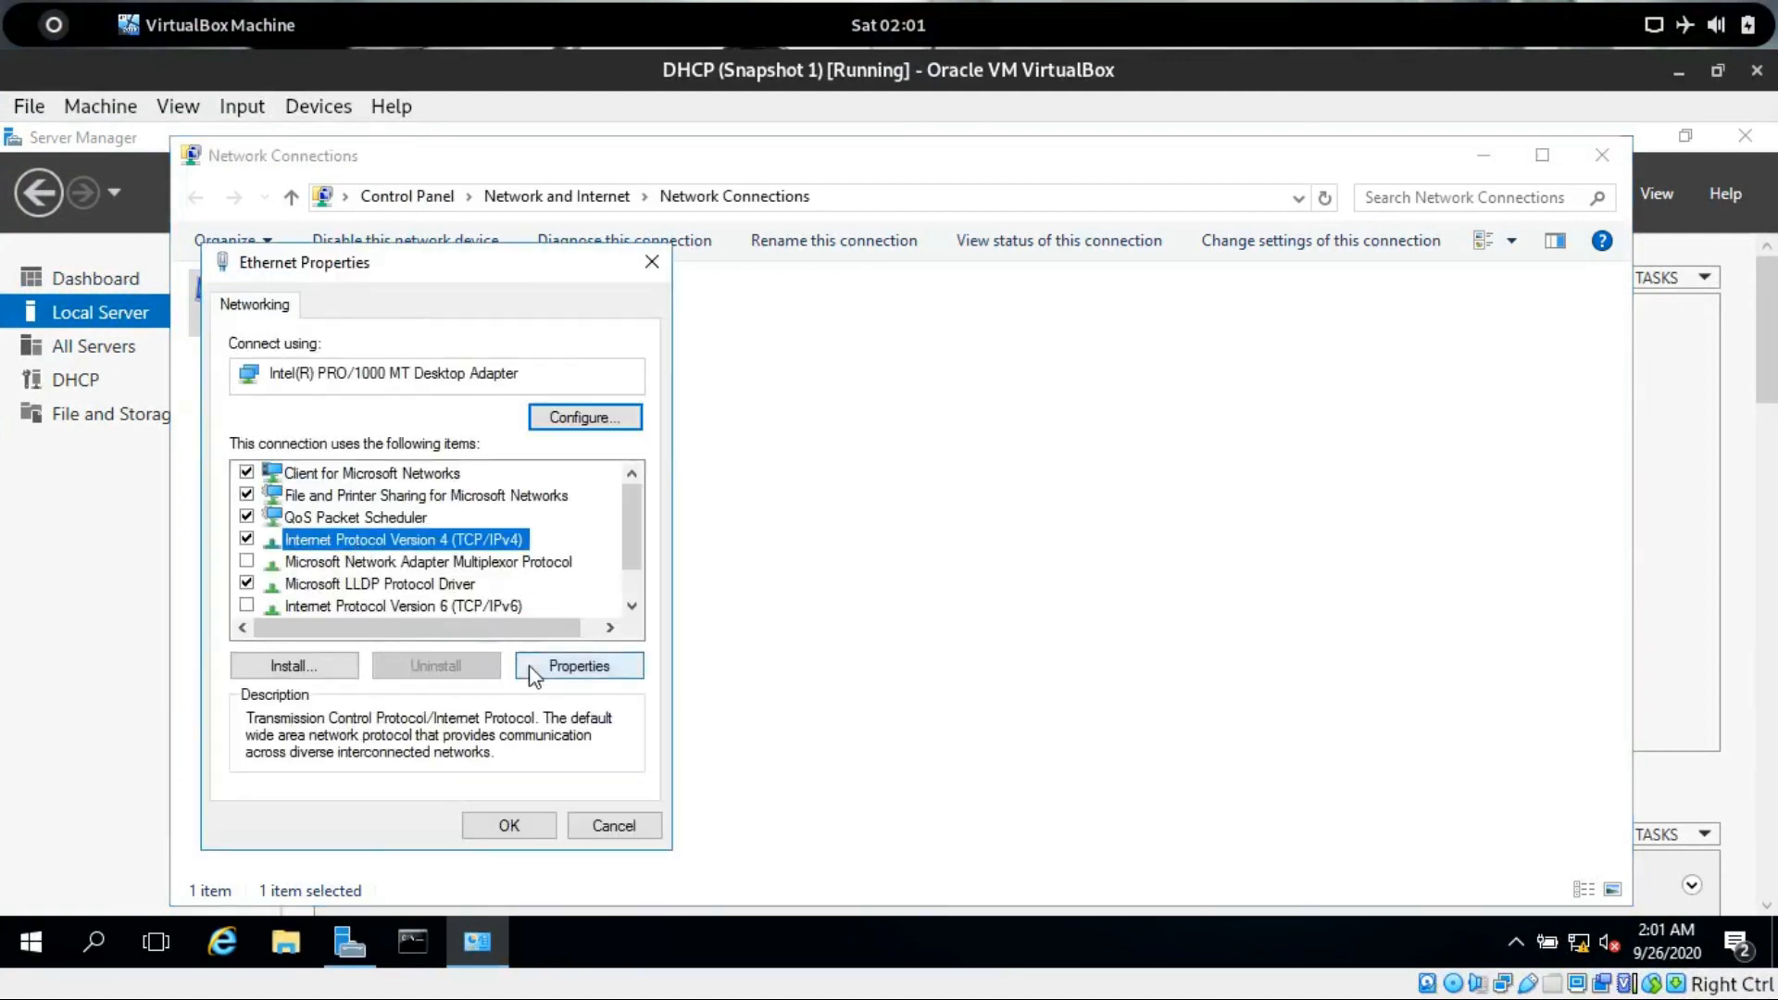
pyautogui.click(556, 666)
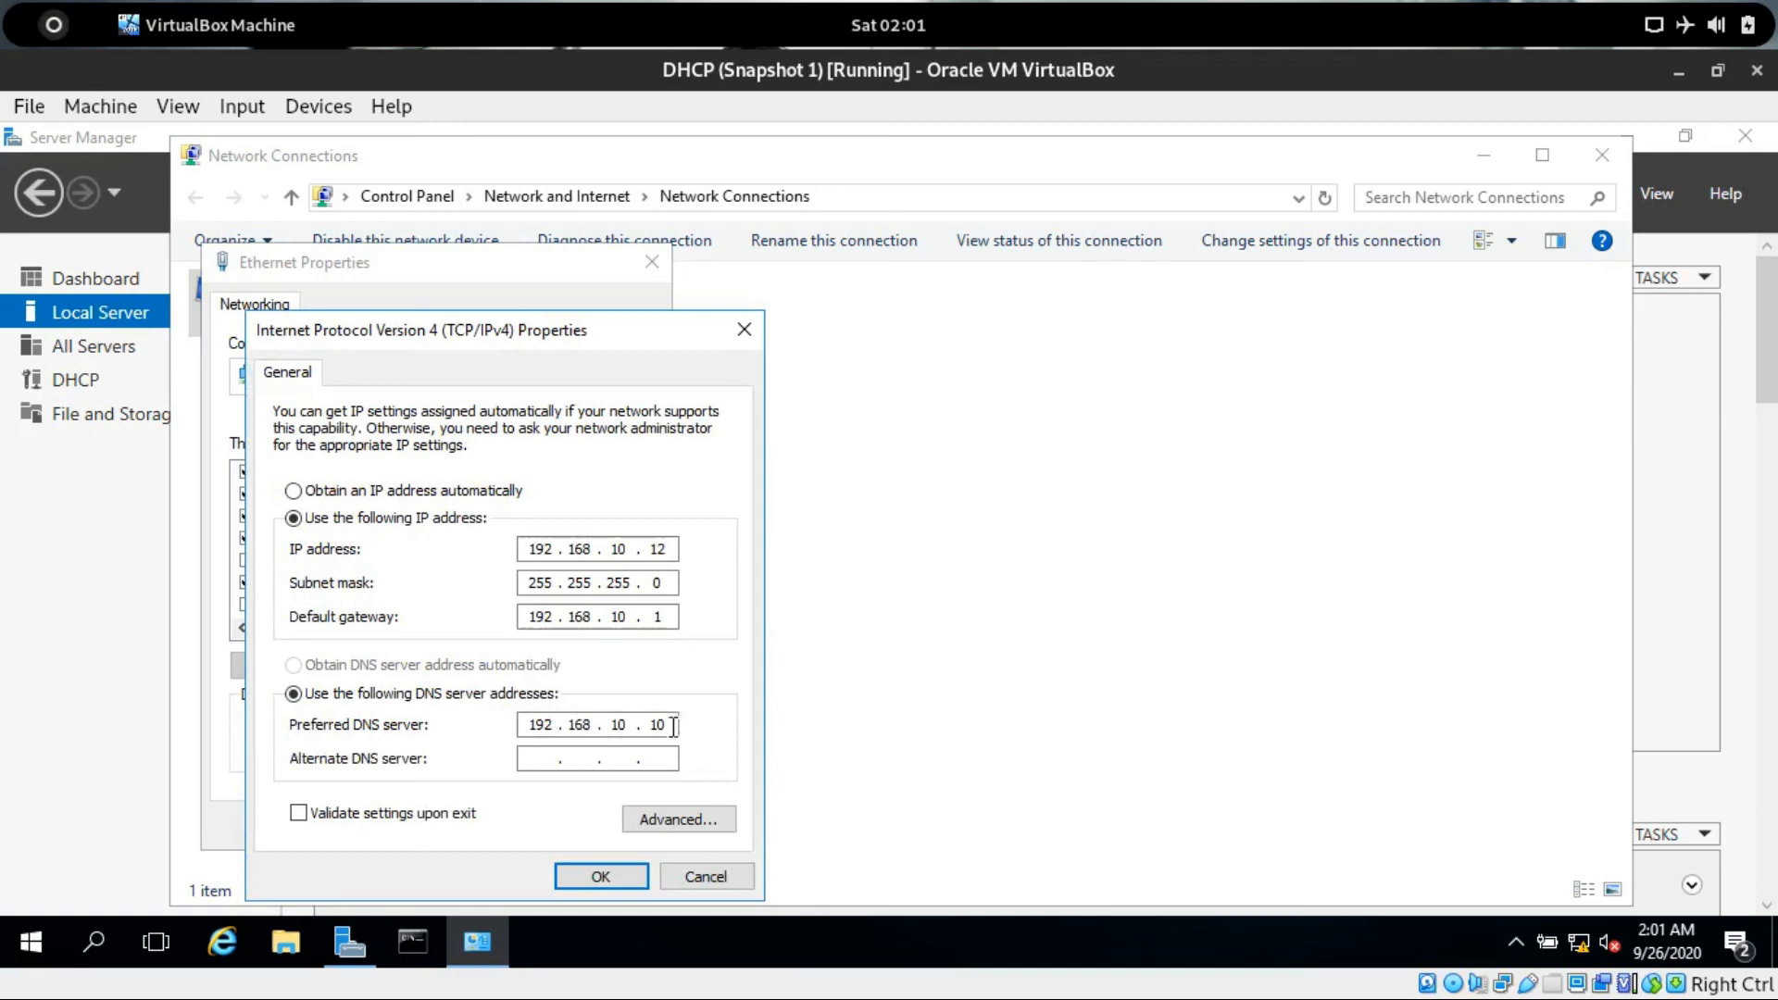
pyautogui.click(63, 37)
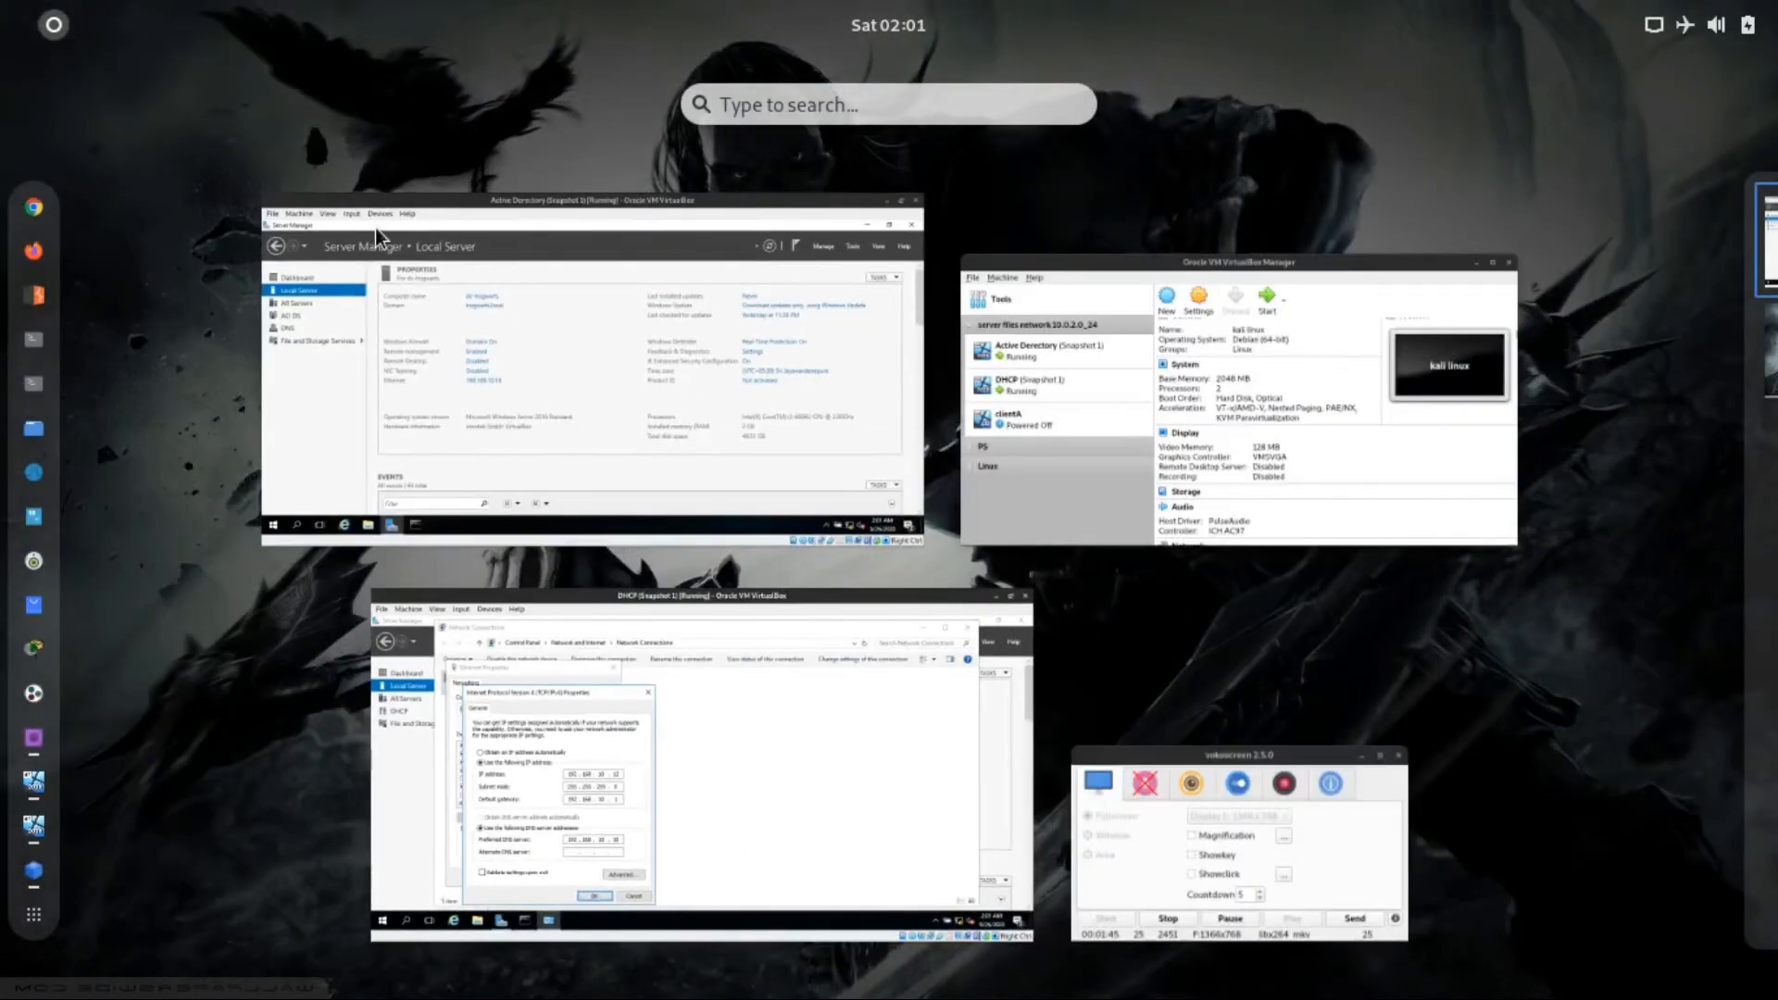
pyautogui.click(500, 294)
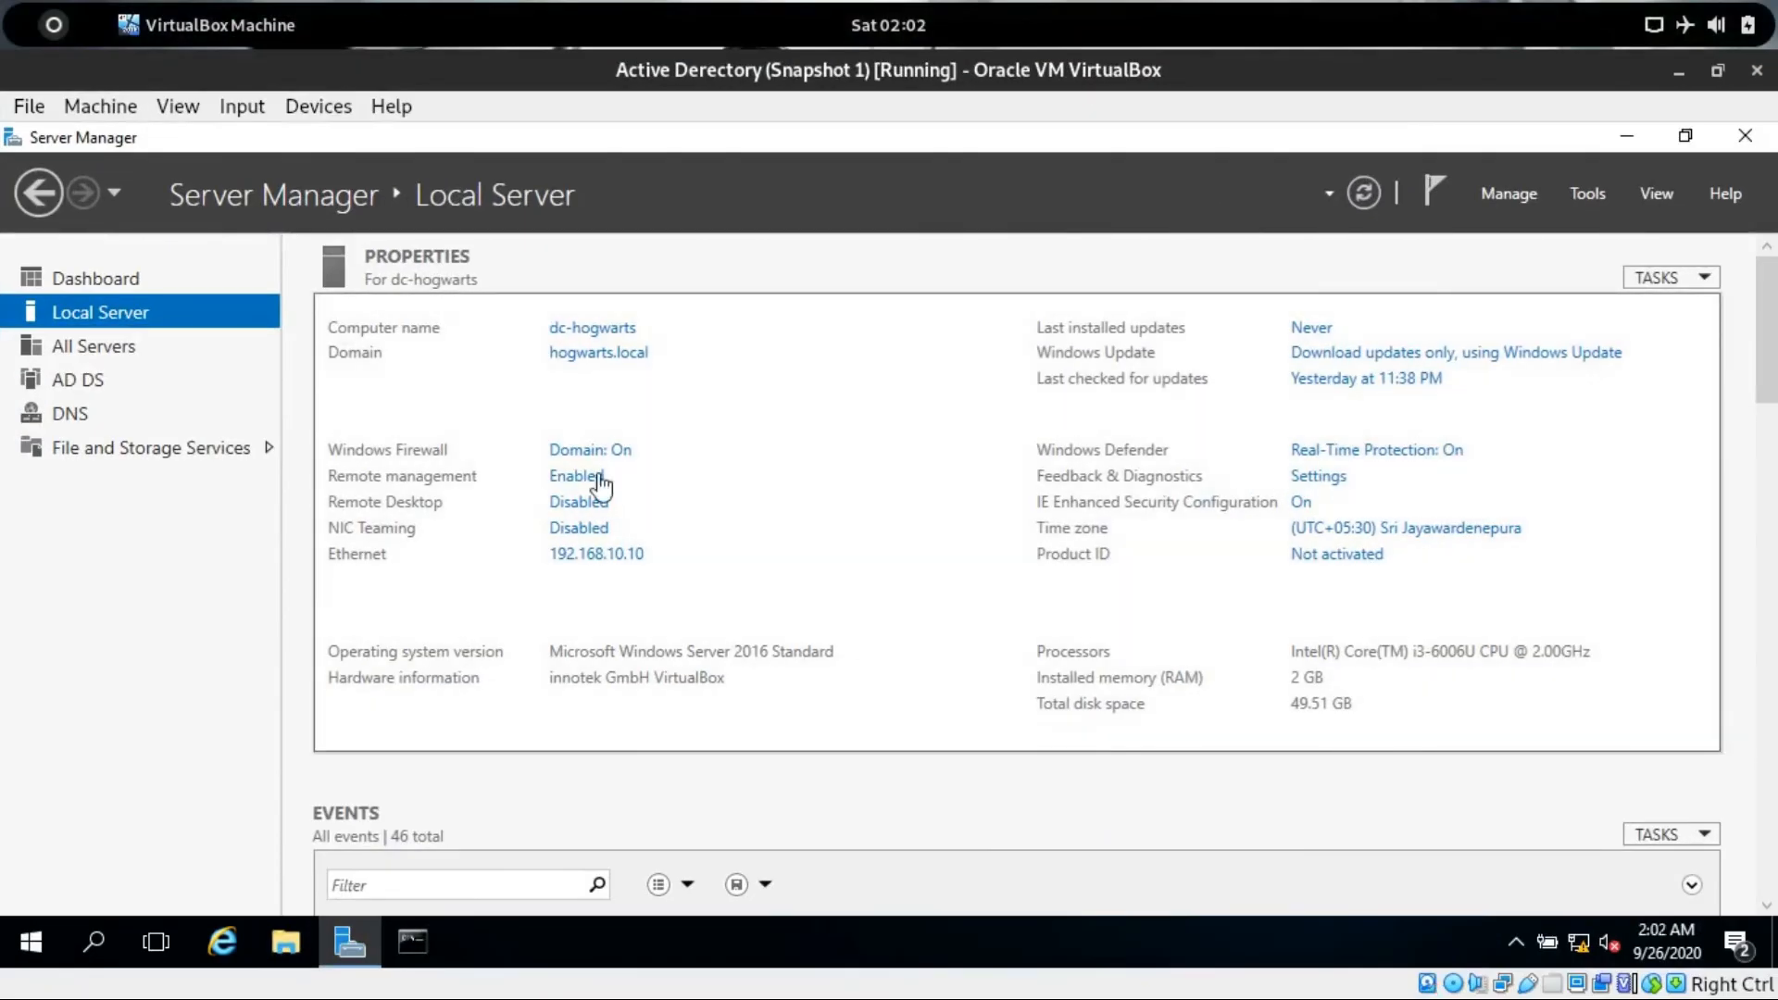
pyautogui.click(51, 39)
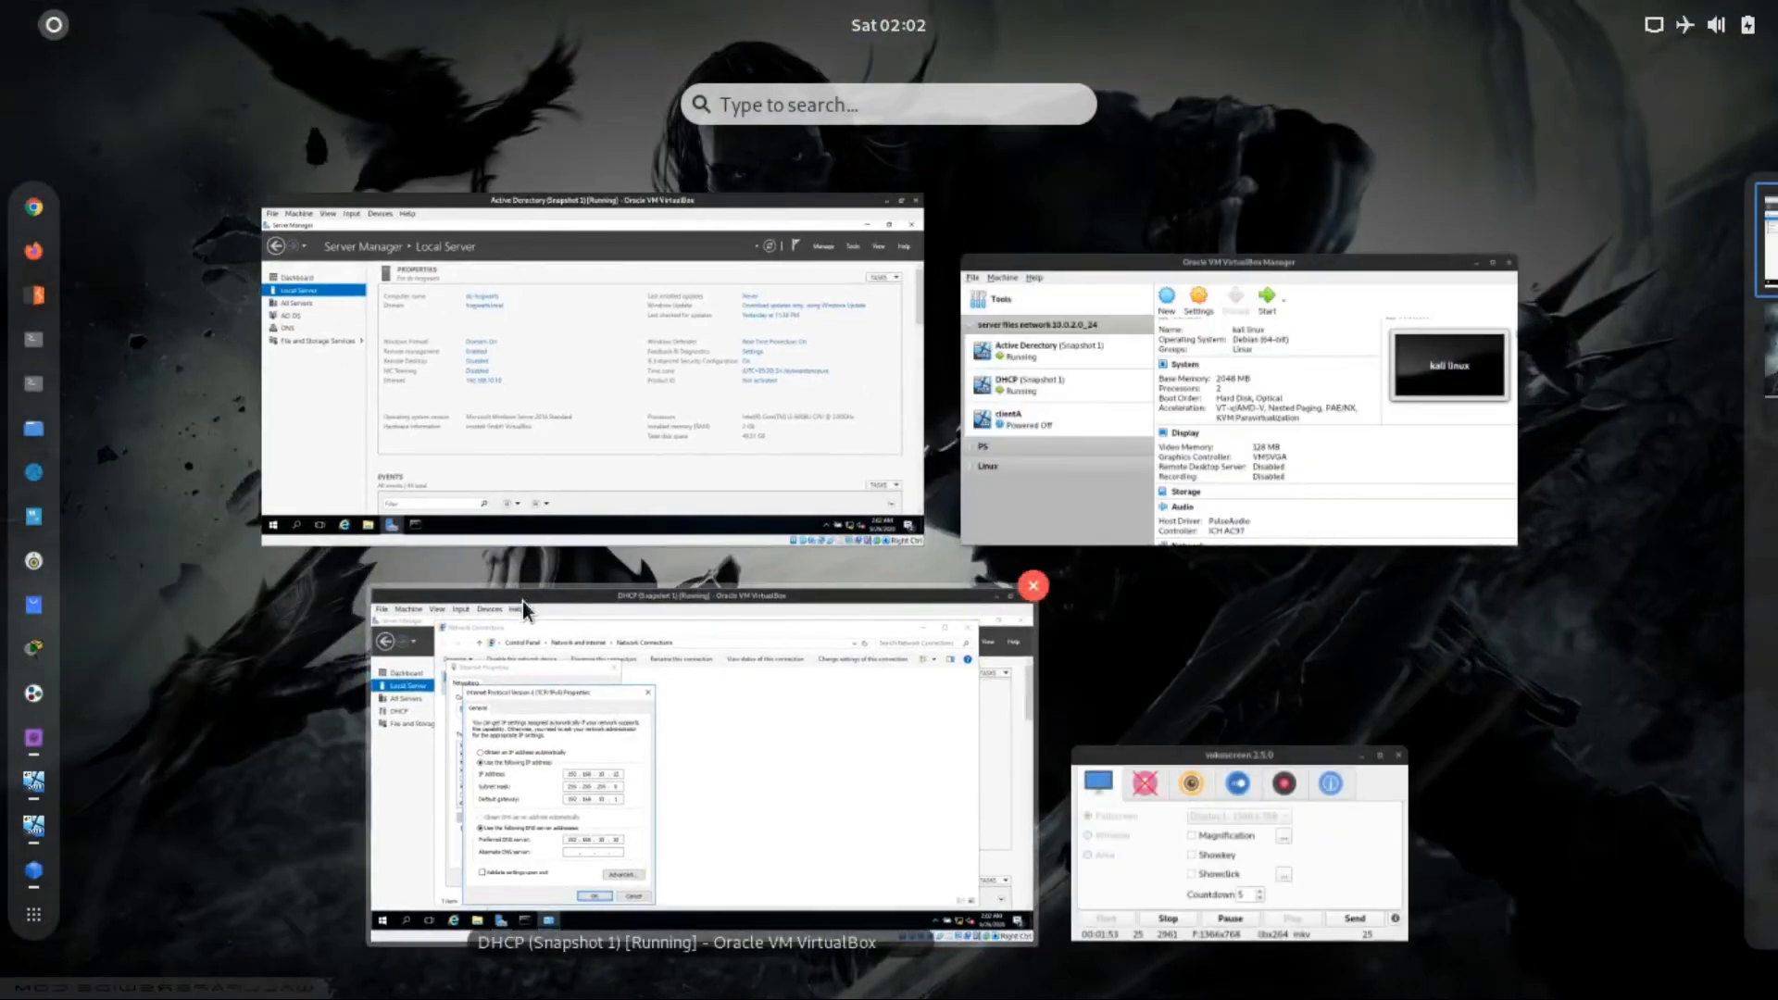
pyautogui.click(522, 602)
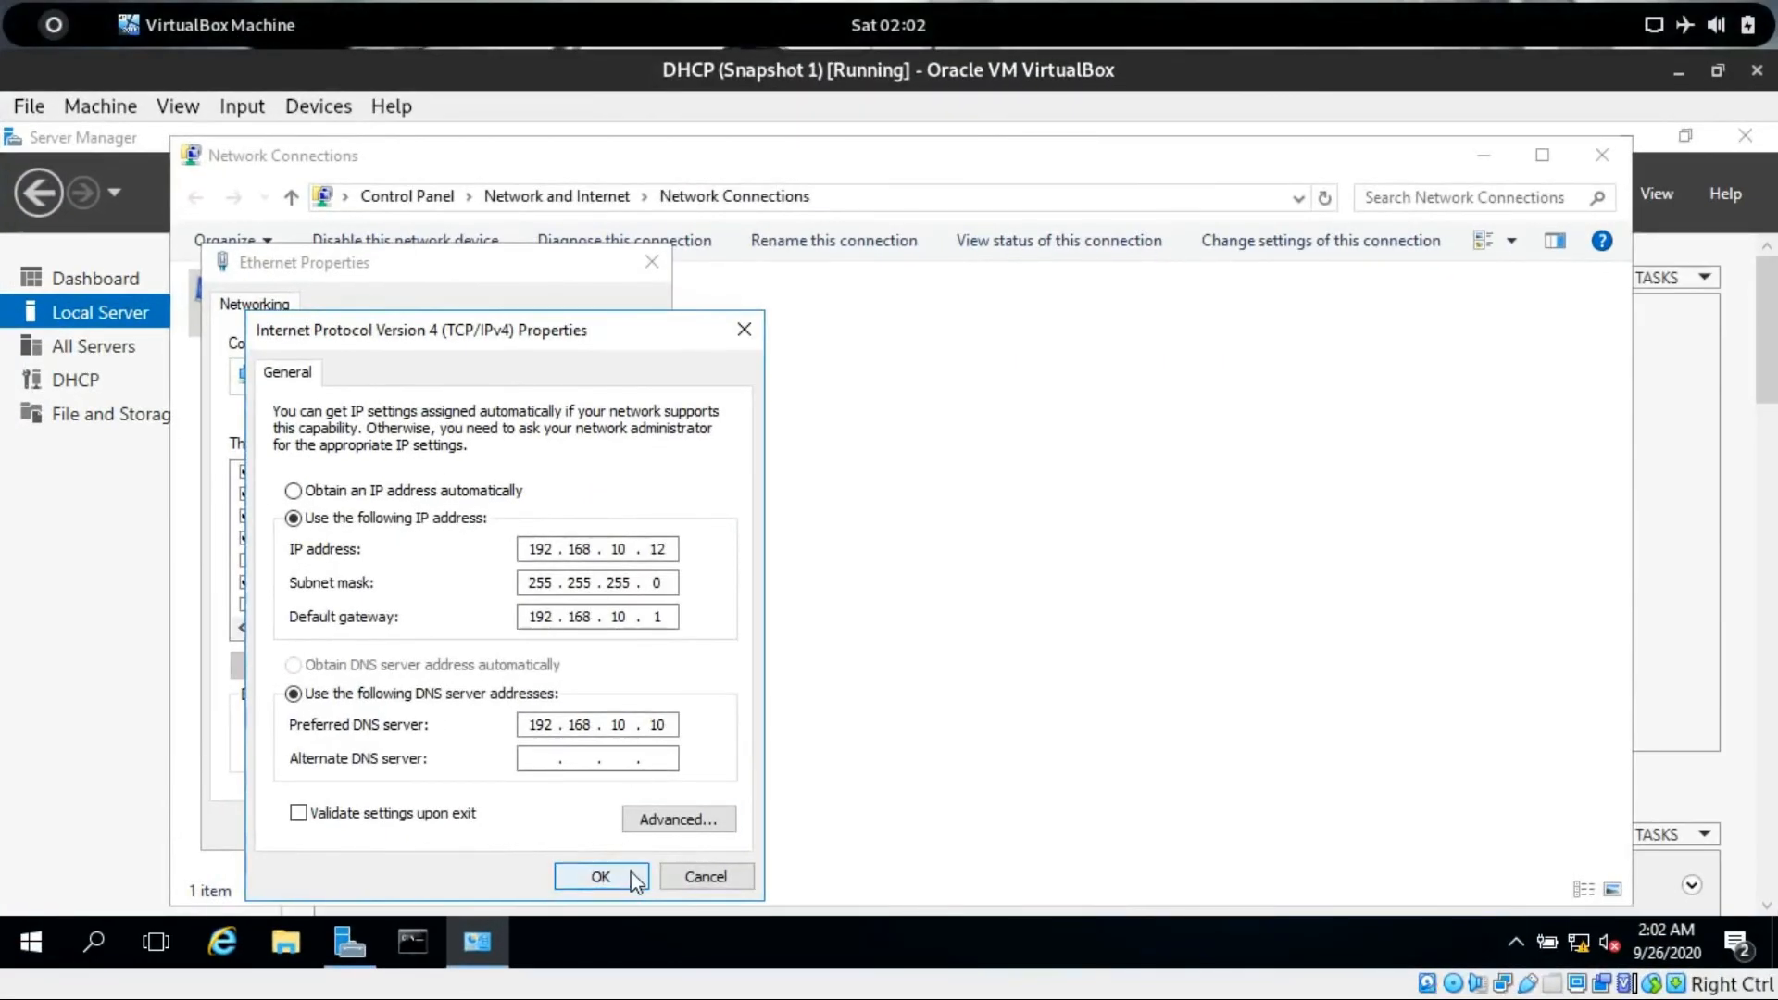
pyautogui.click(674, 876)
pyautogui.click(615, 825)
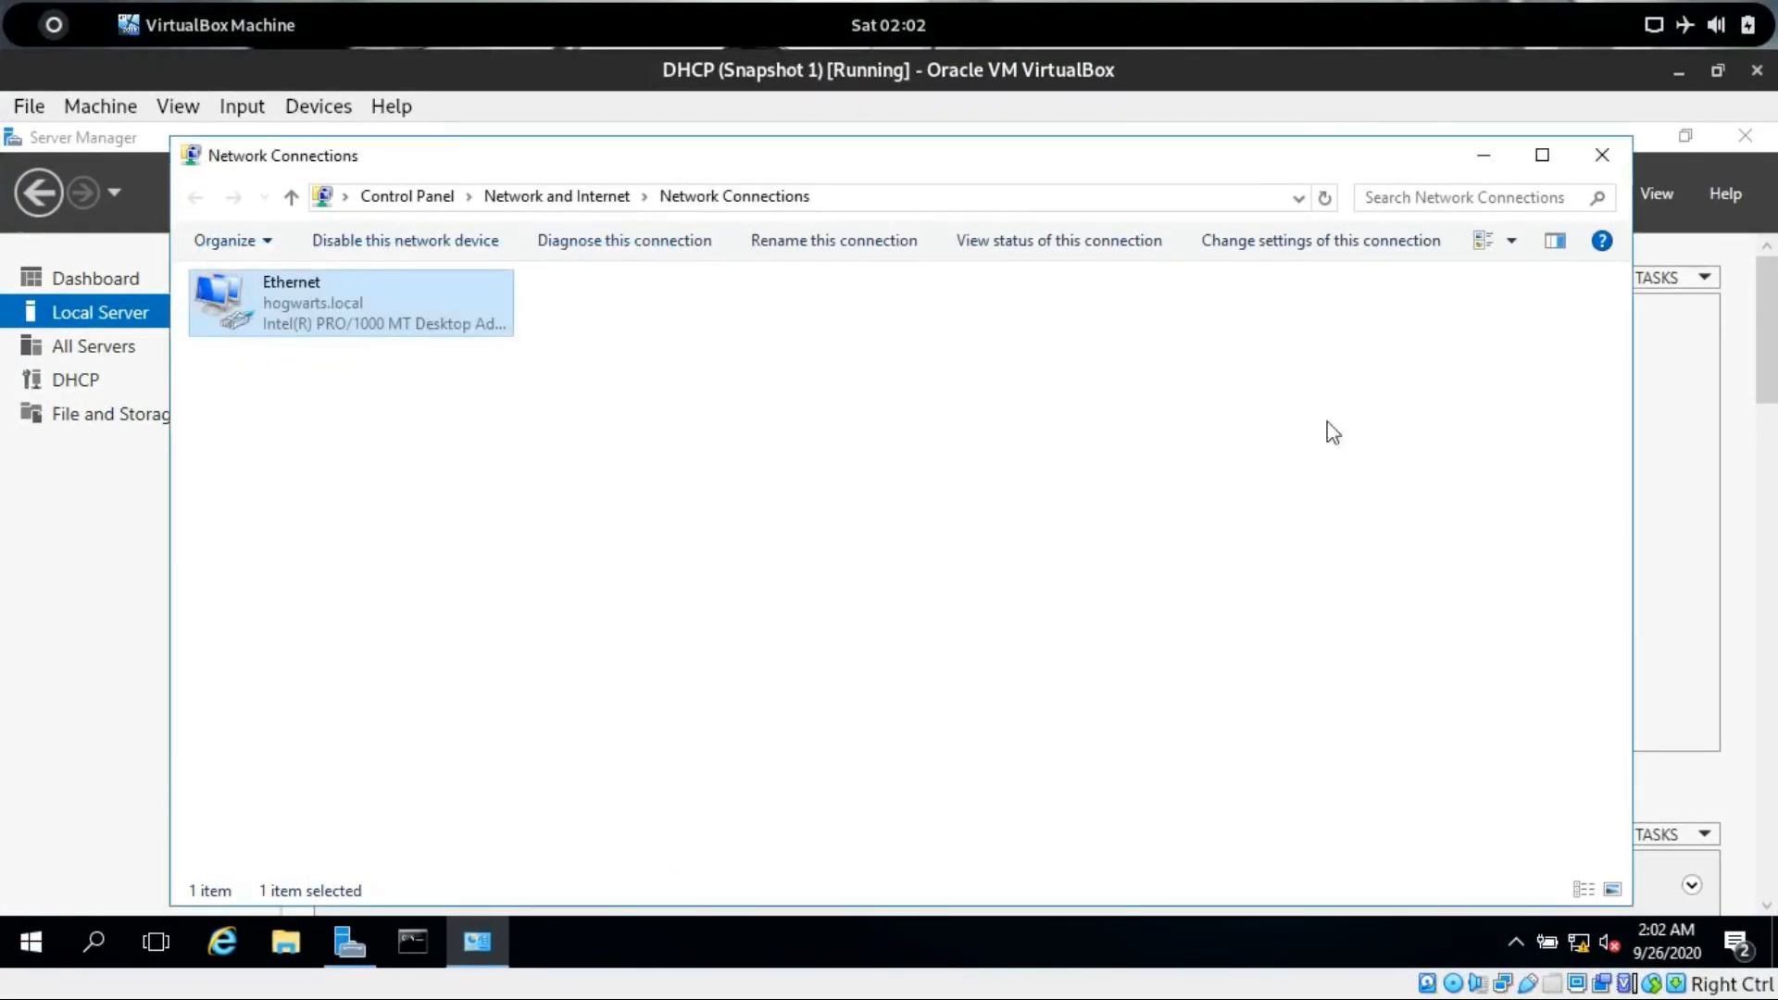
pyautogui.click(1601, 157)
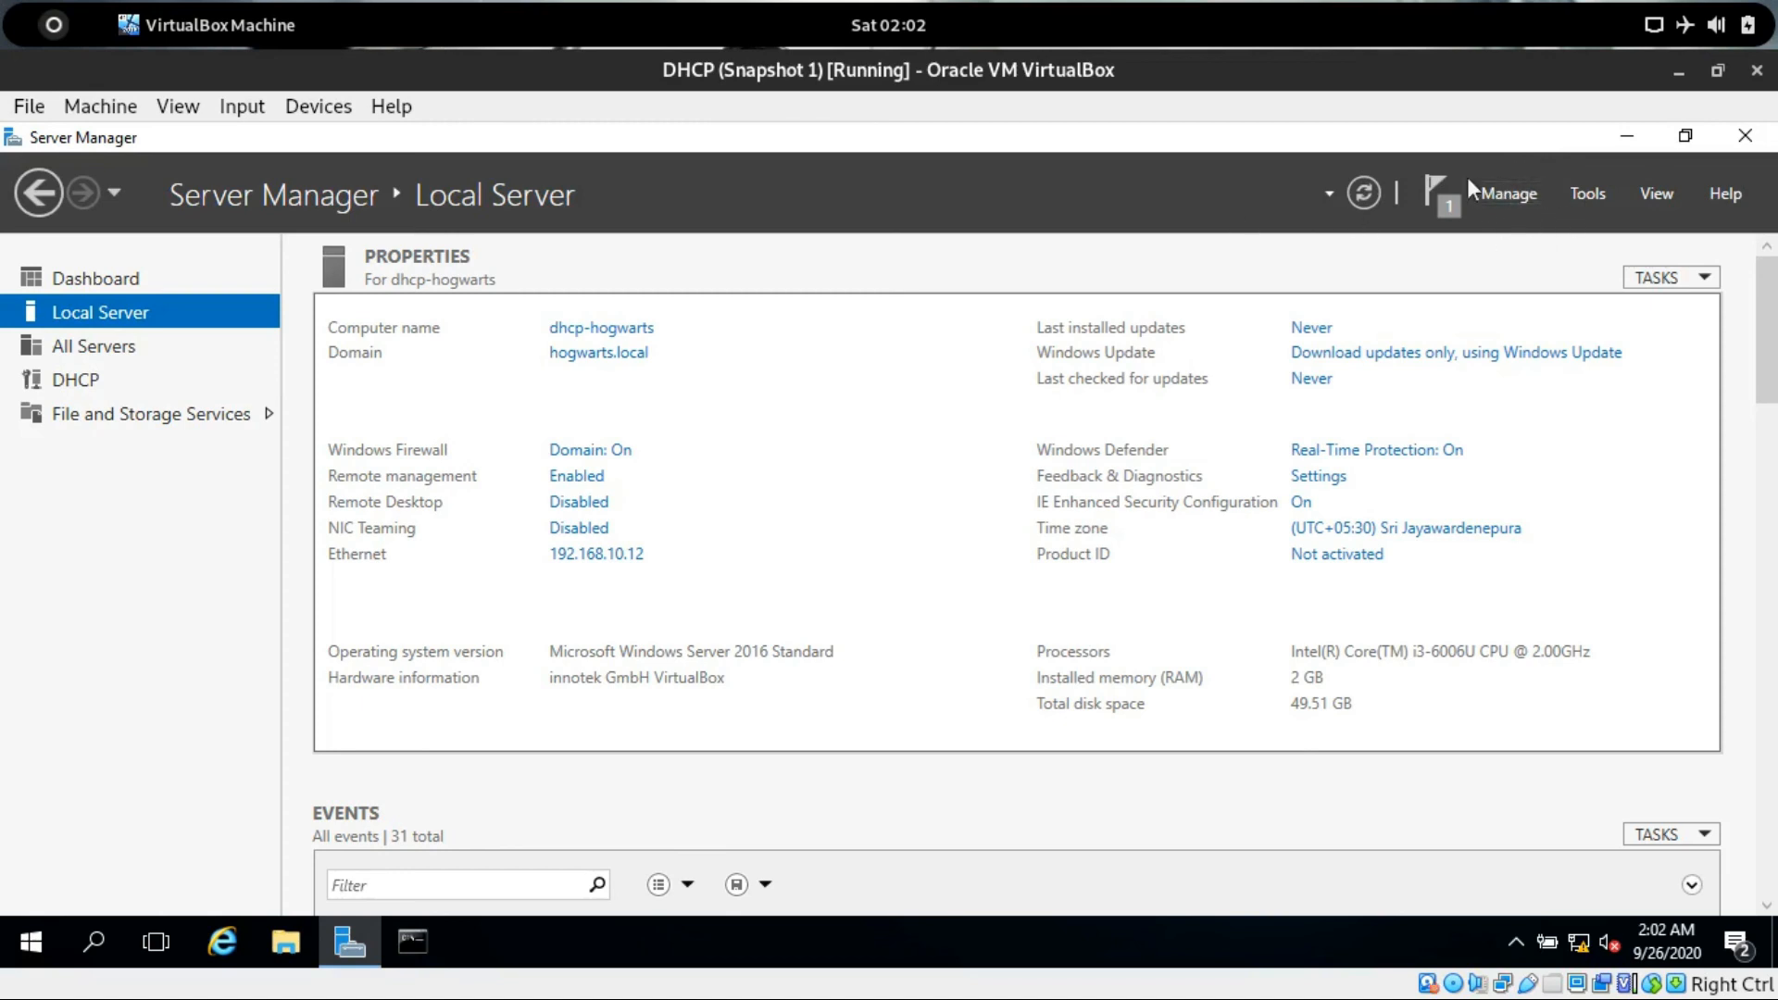
# Start the Add Roles and Features wizard, set it to skip the start page, and continue with role-based installation.
pyautogui.click(1517, 189)
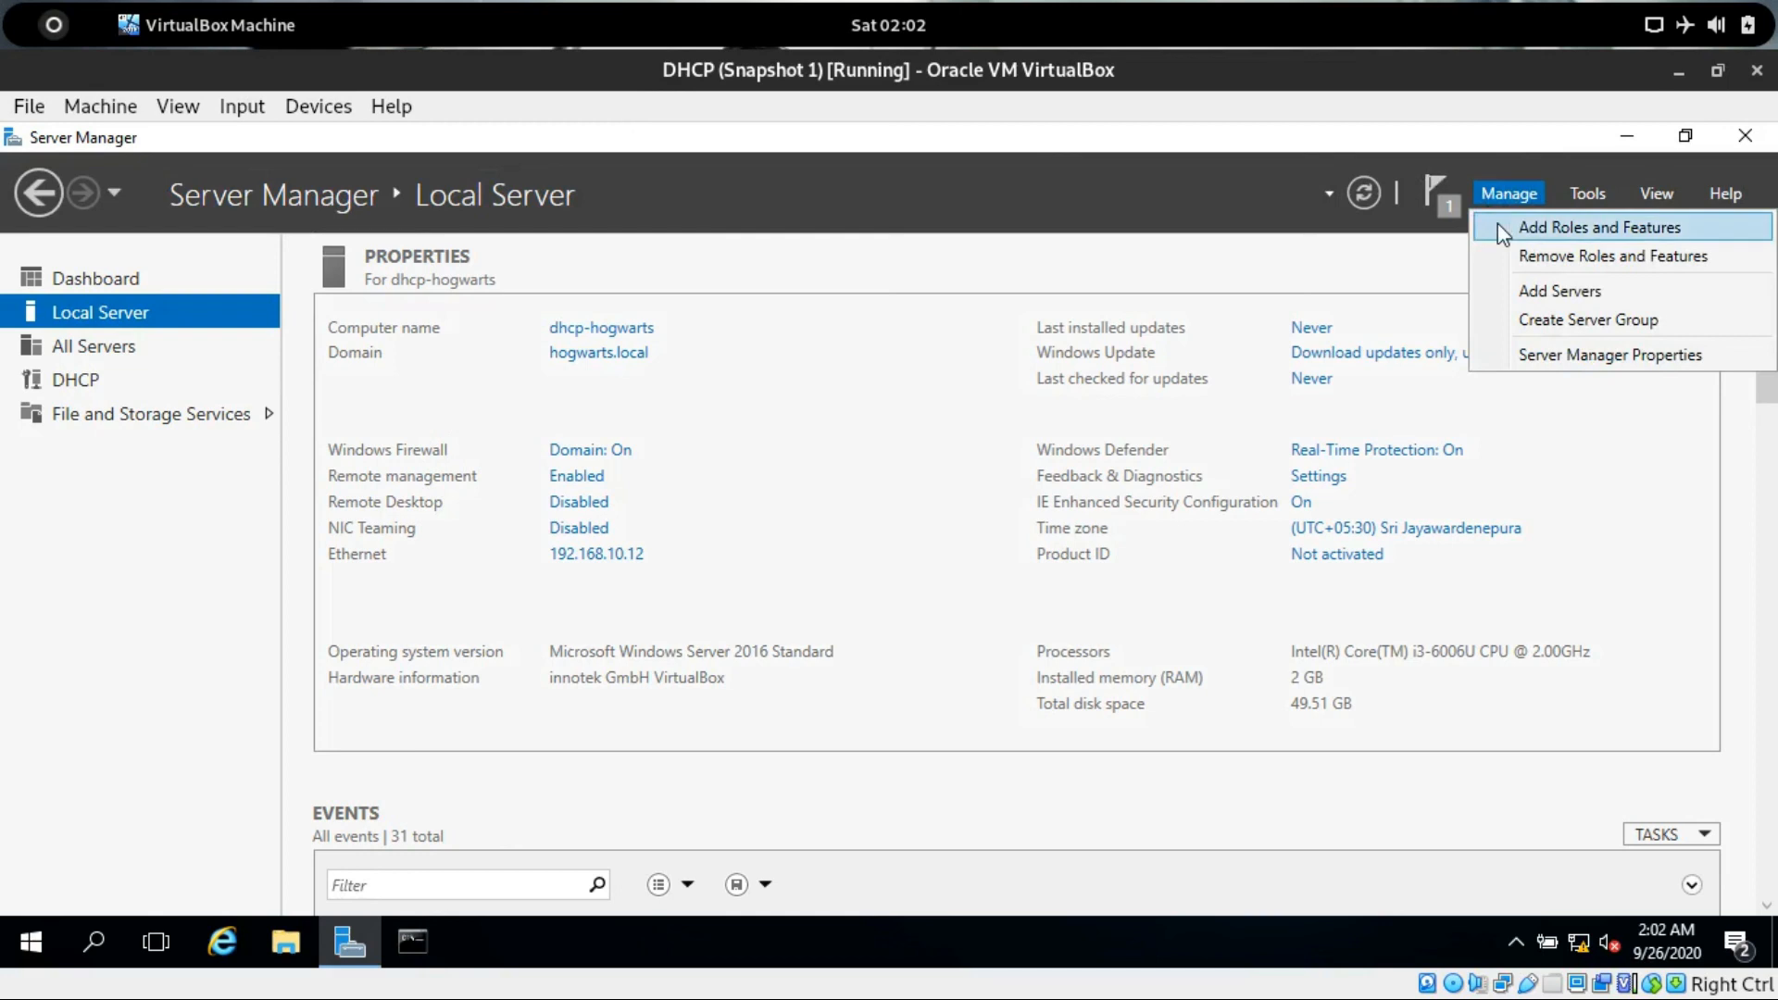
pyautogui.click(1497, 226)
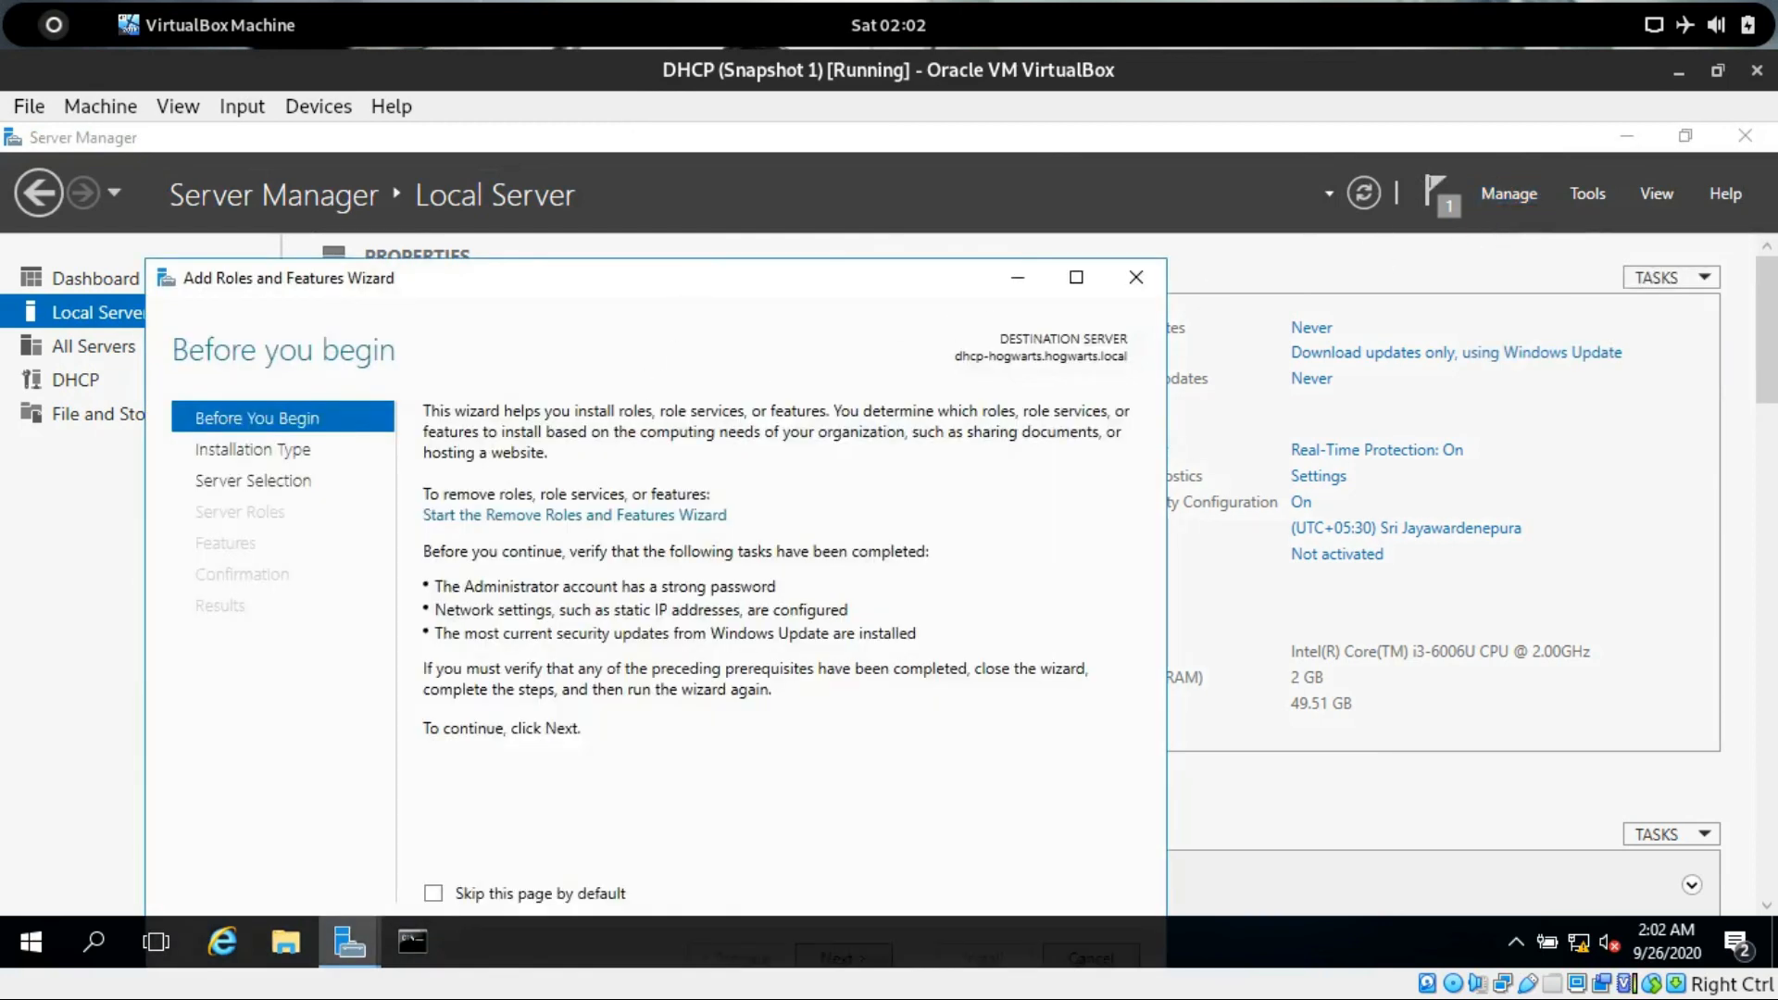
pyautogui.click(530, 793)
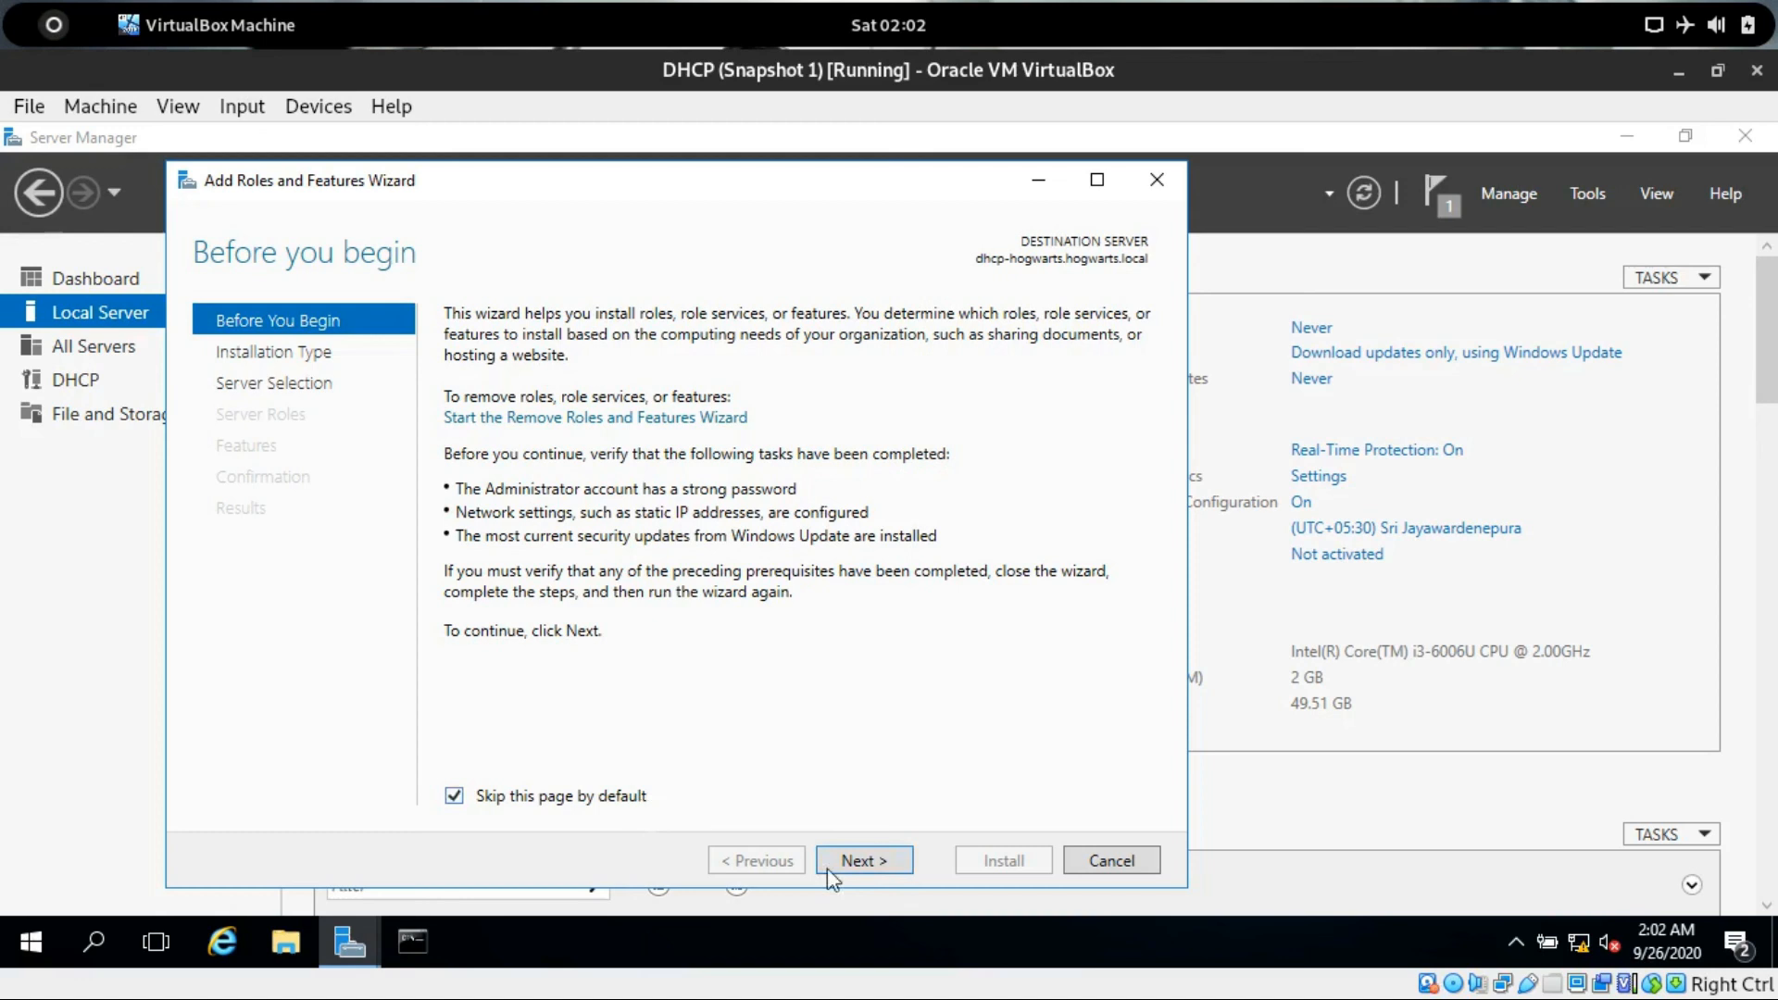
pyautogui.click(863, 861)
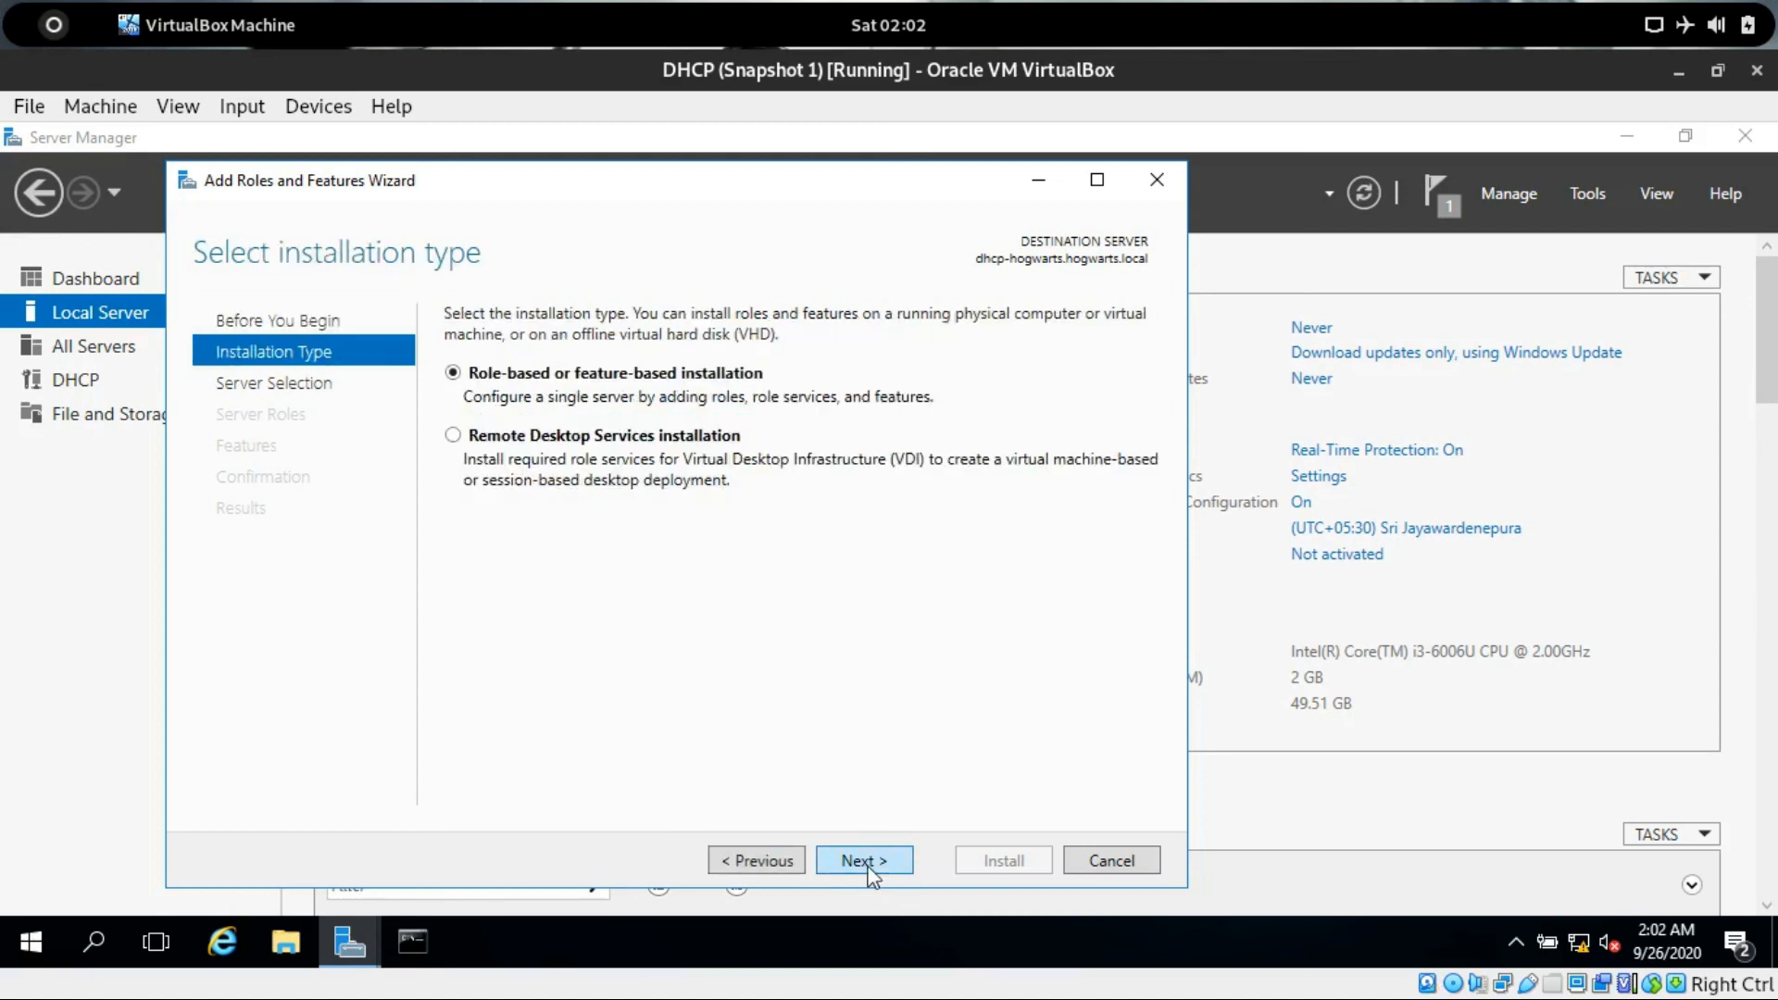
pyautogui.click(864, 861)
pyautogui.click(865, 861)
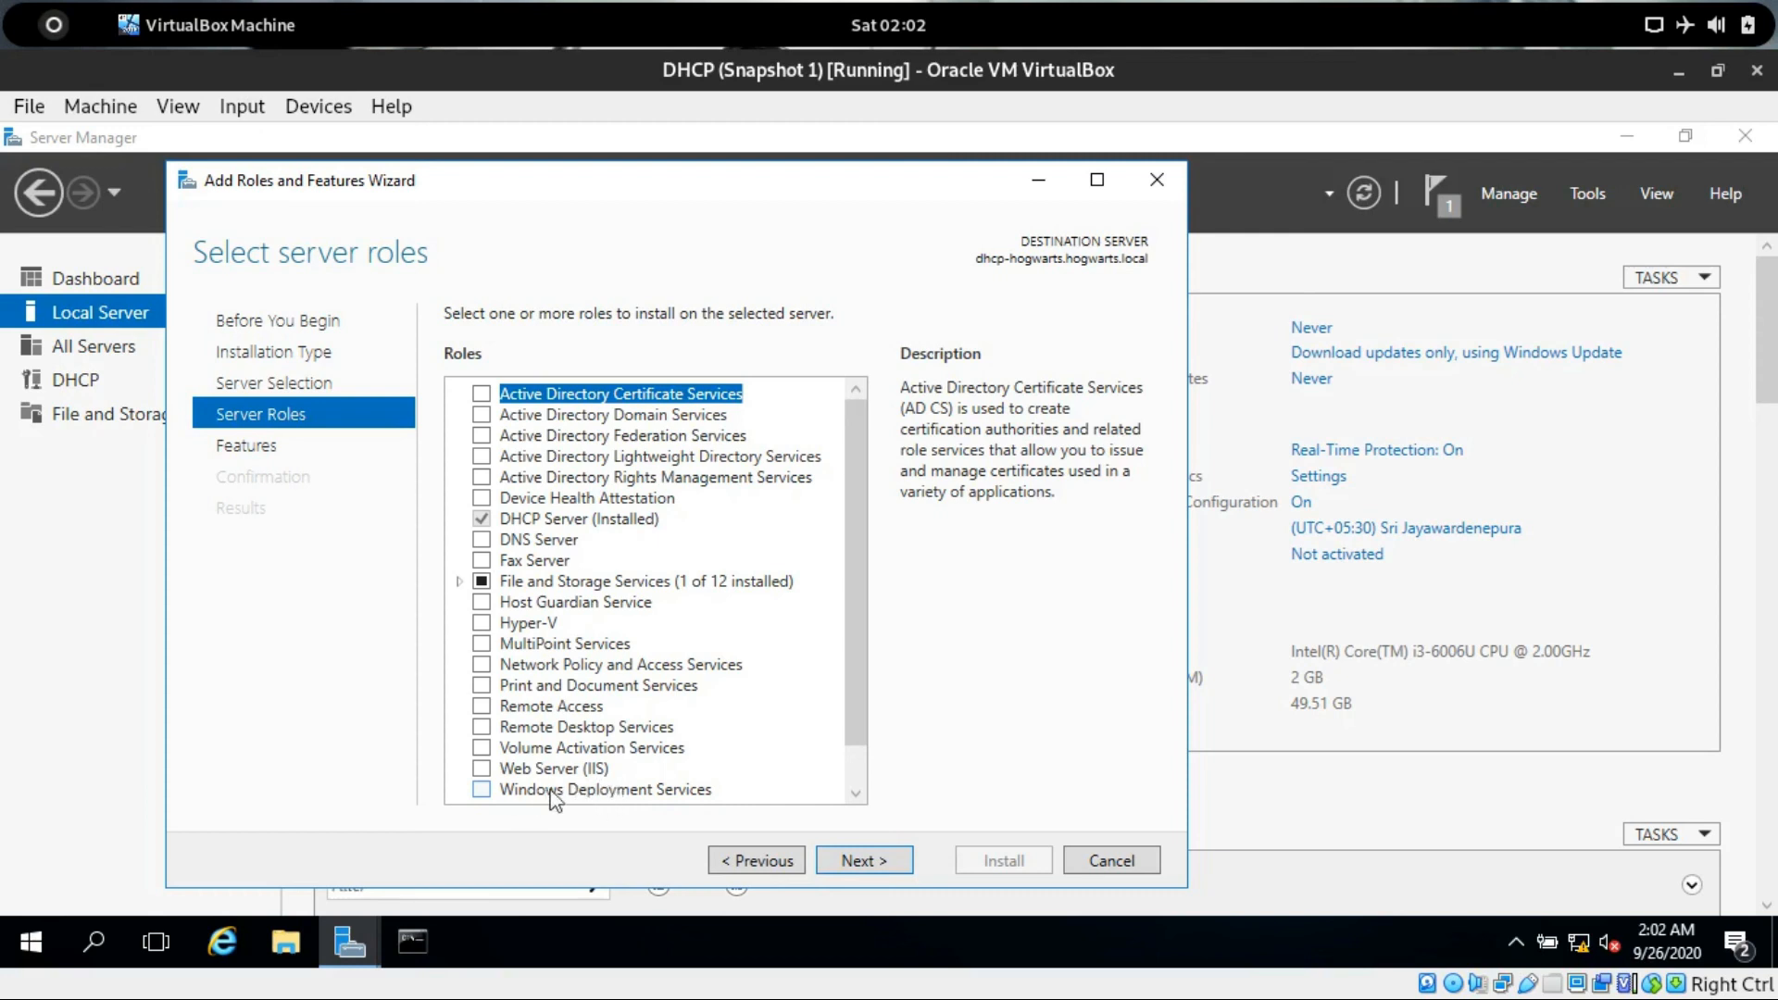
# Select the Windows Deployment Services role, add its required management tools, and continue past features.
pyautogui.click(481, 789)
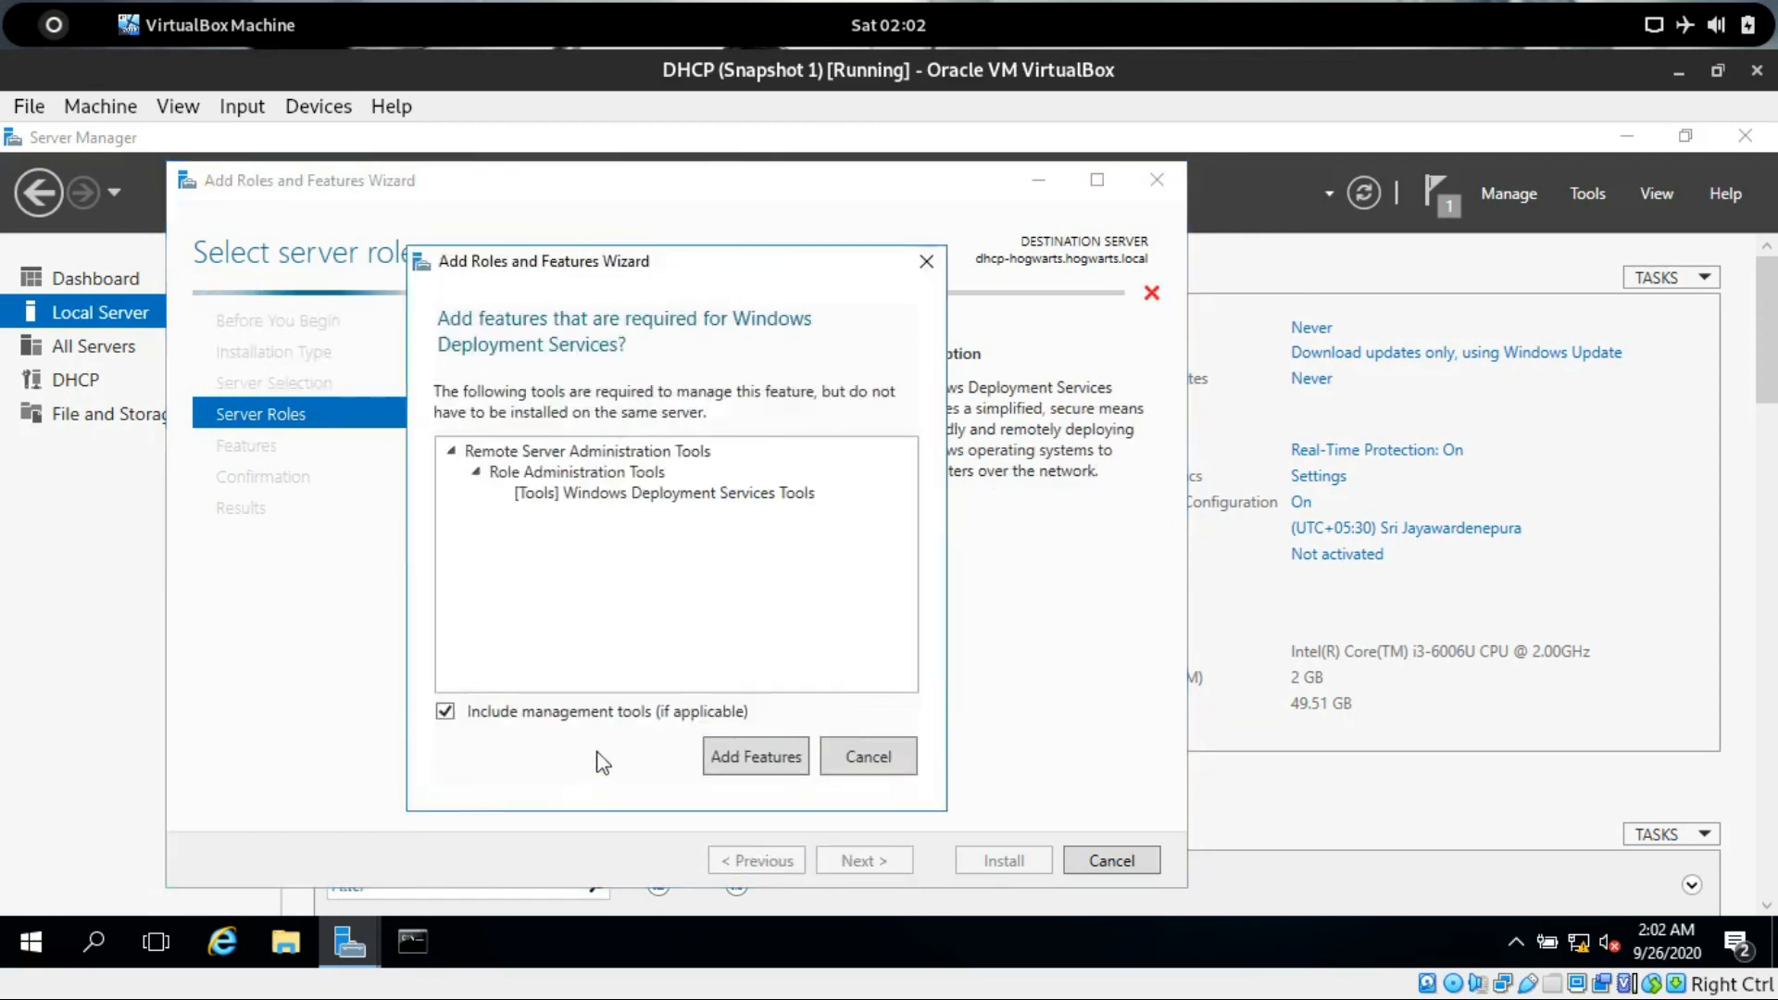
pyautogui.click(732, 752)
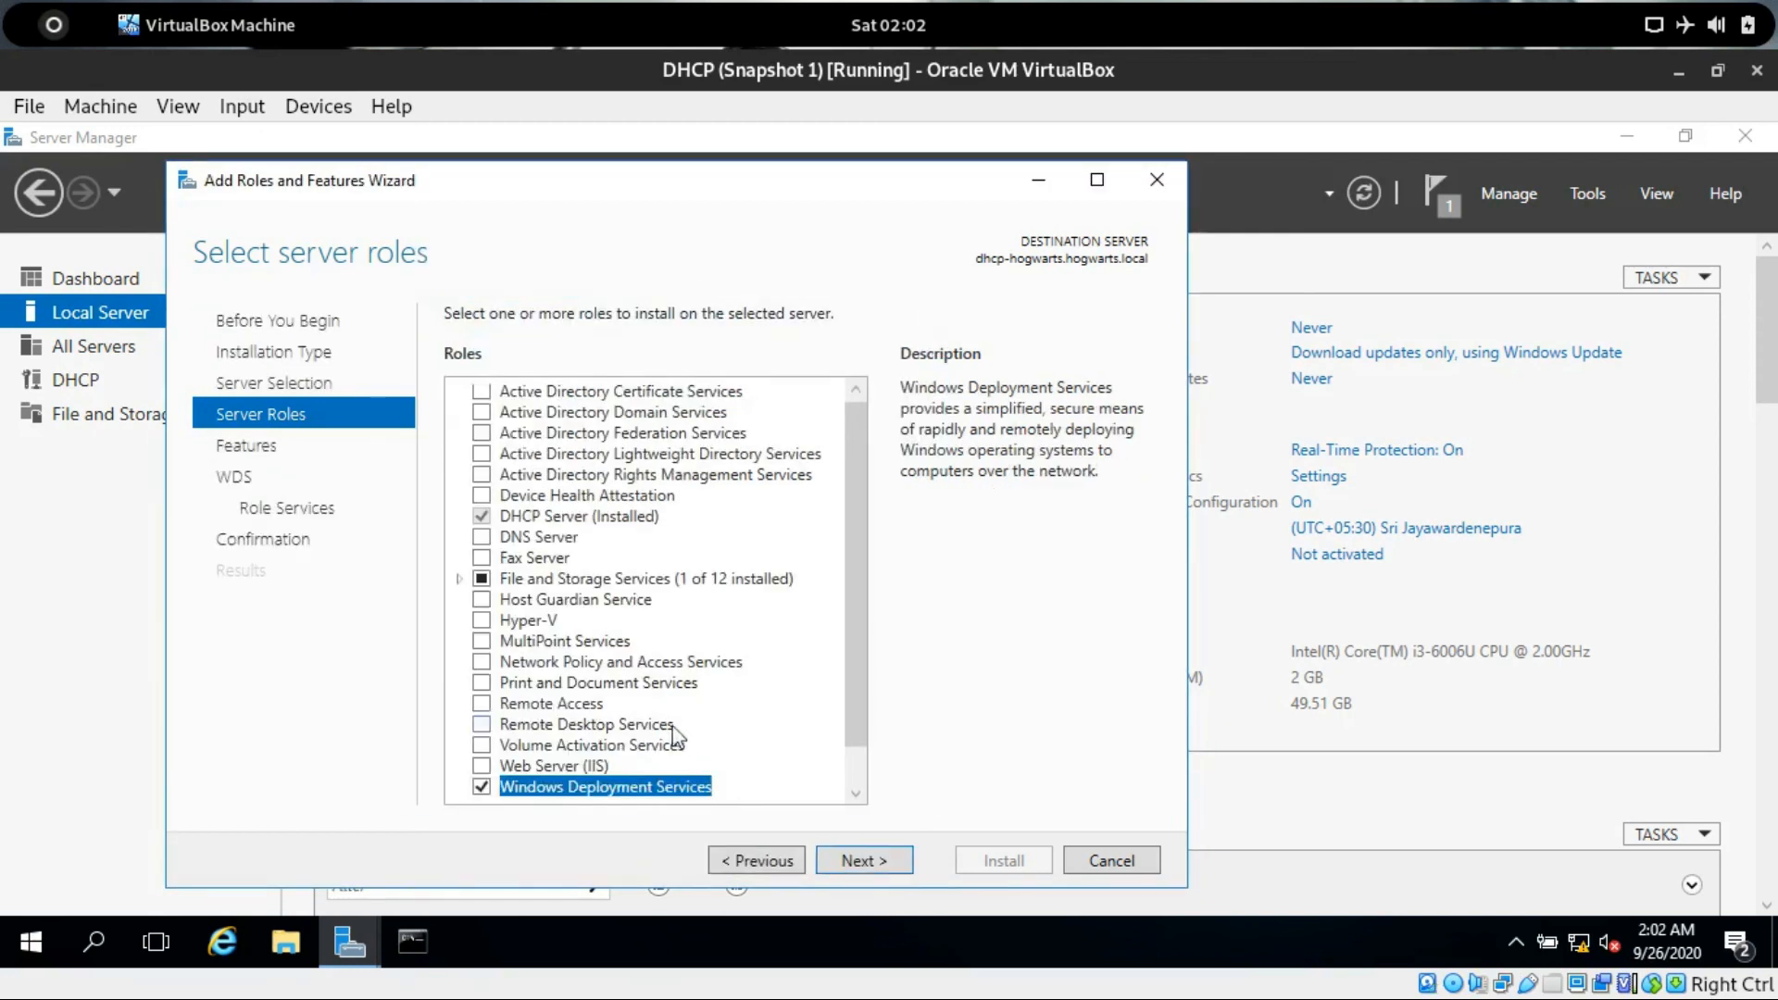
pyautogui.click(870, 856)
pyautogui.click(865, 852)
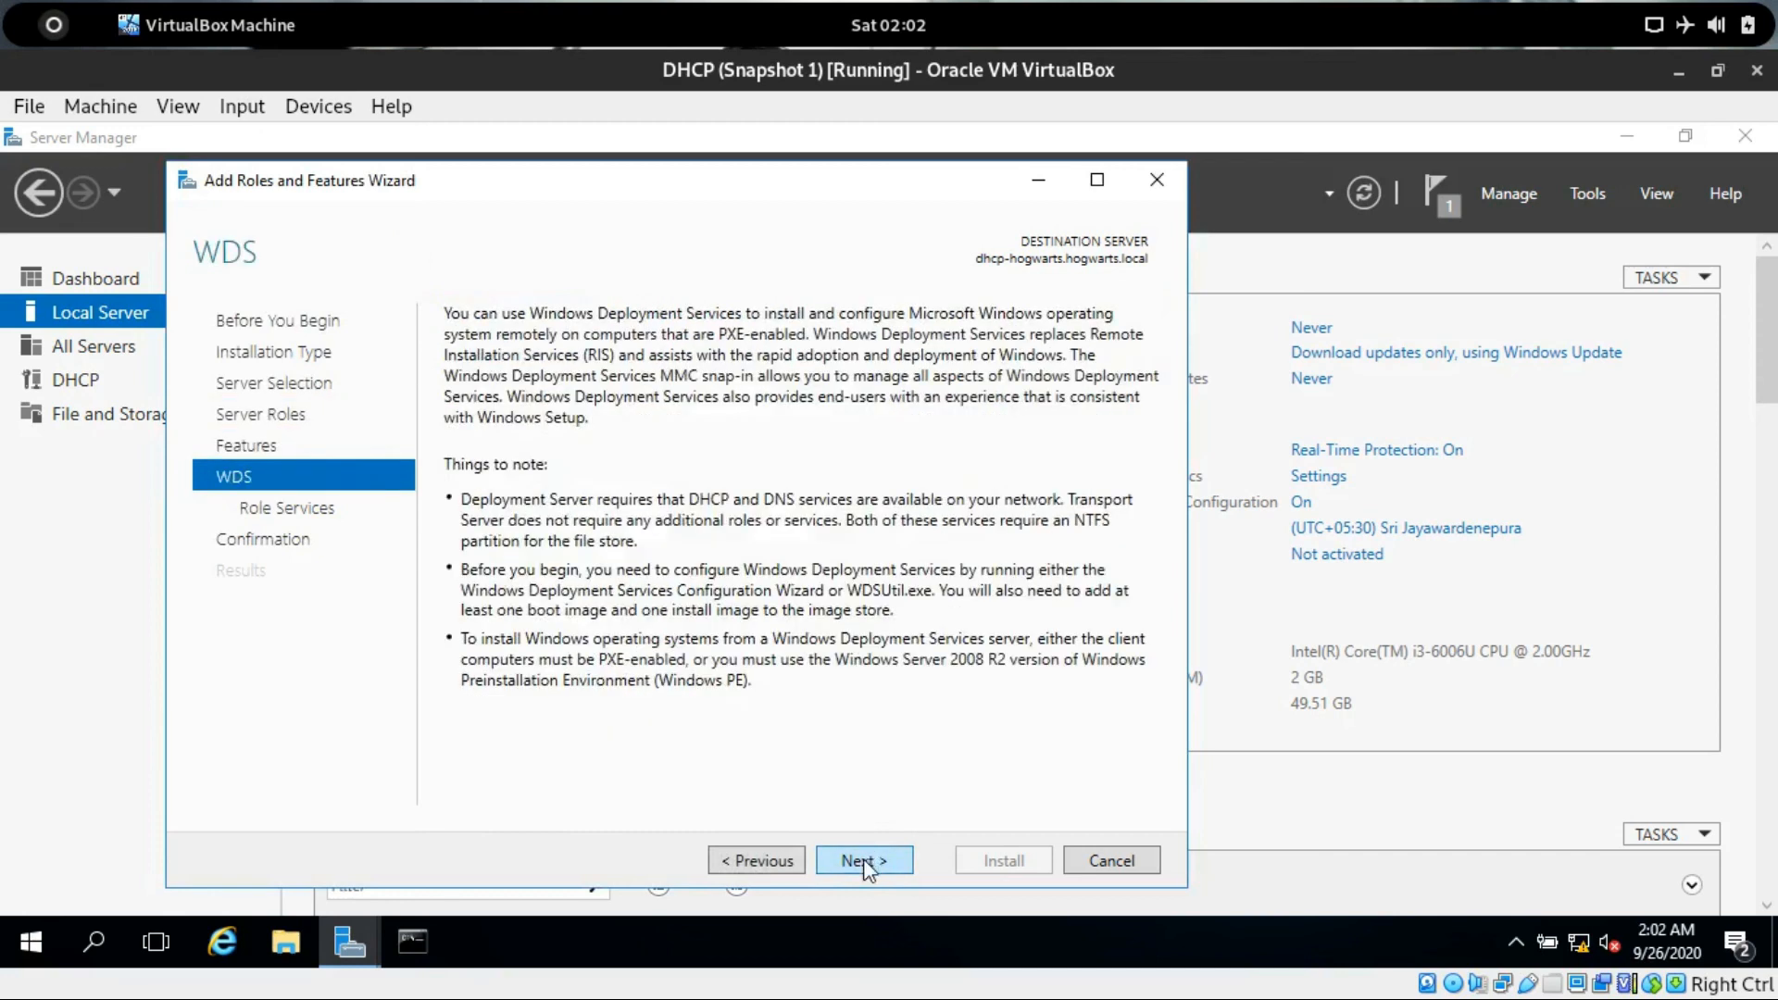
# Keep Deployment Server and Transport Server role services and install, allowing automatic restart of the destination server.
pyautogui.click(861, 859)
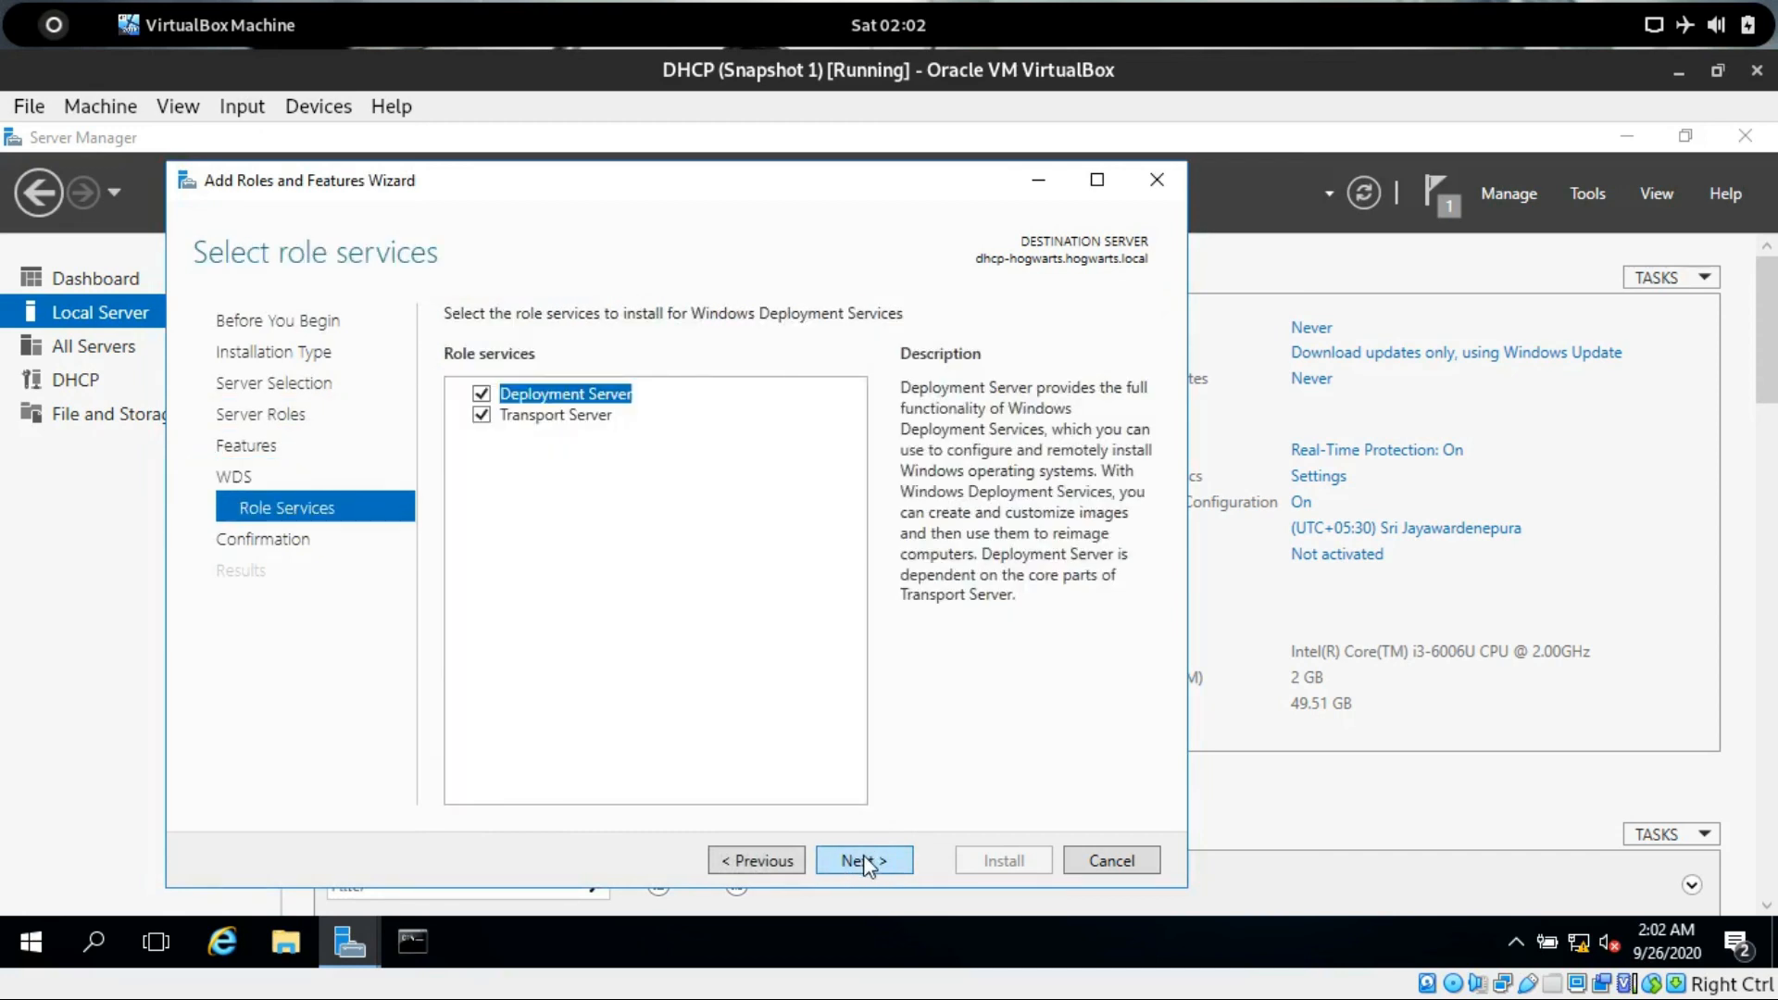
pyautogui.click(864, 862)
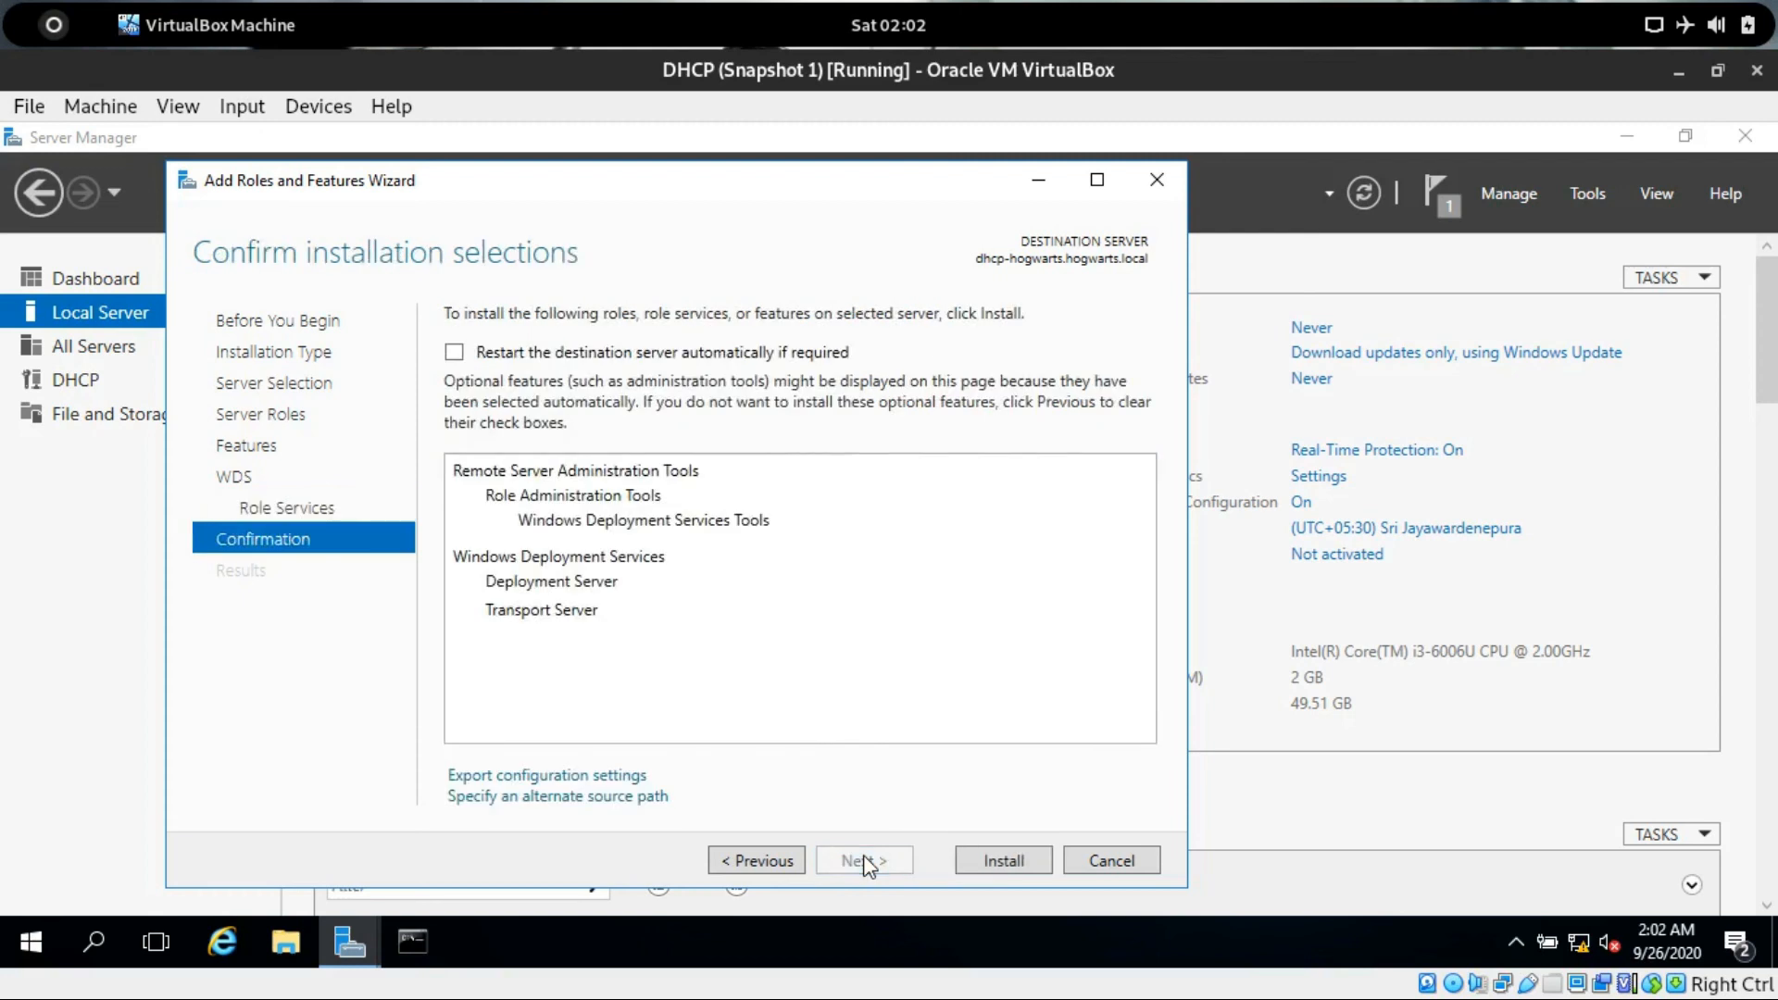
pyautogui.click(470, 354)
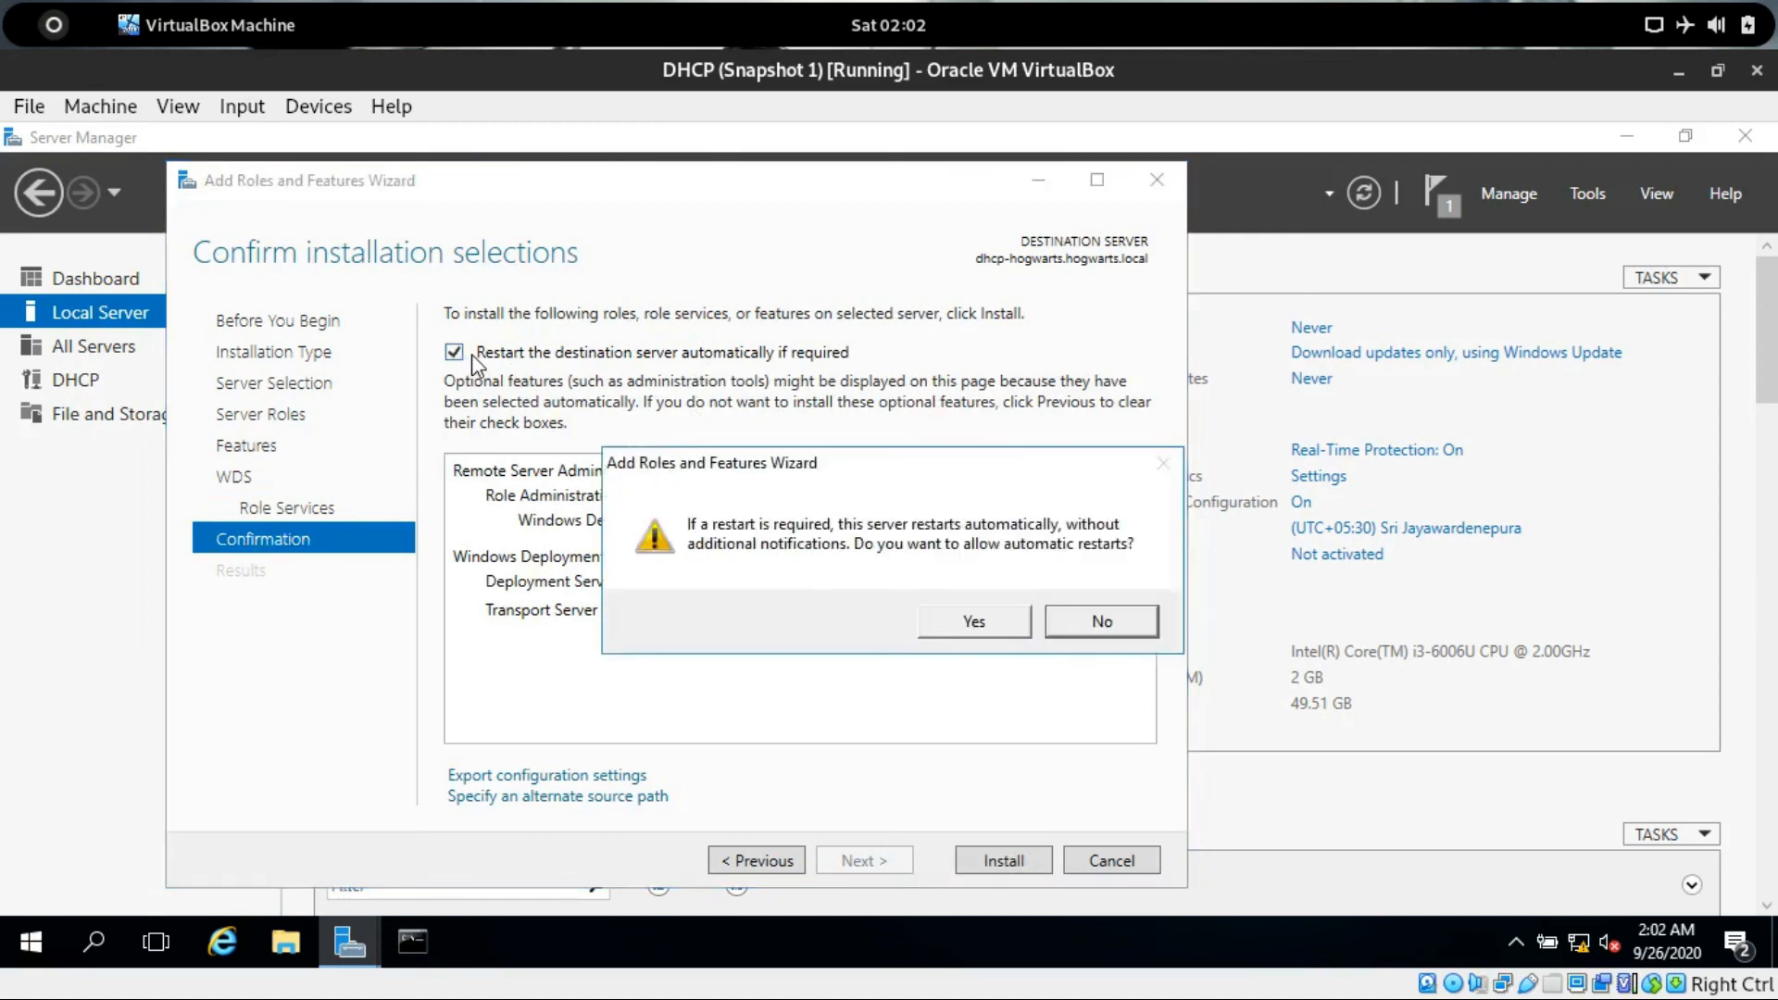
pyautogui.click(972, 620)
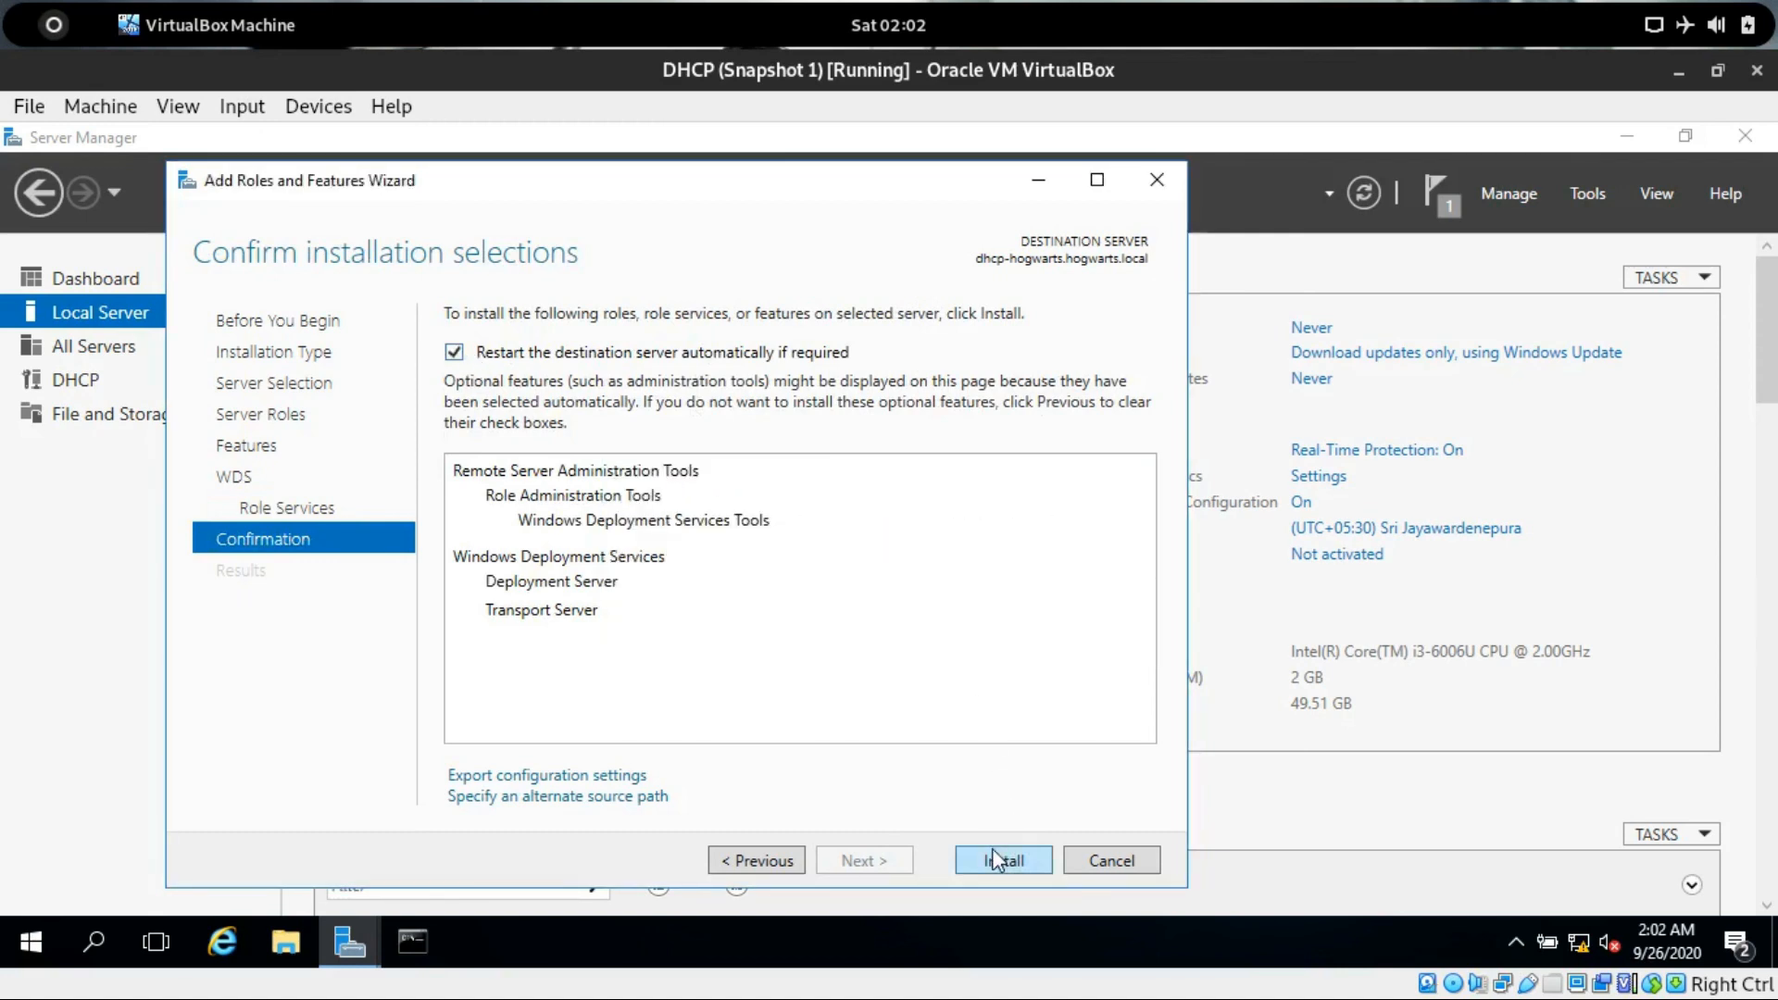
pyautogui.click(992, 851)
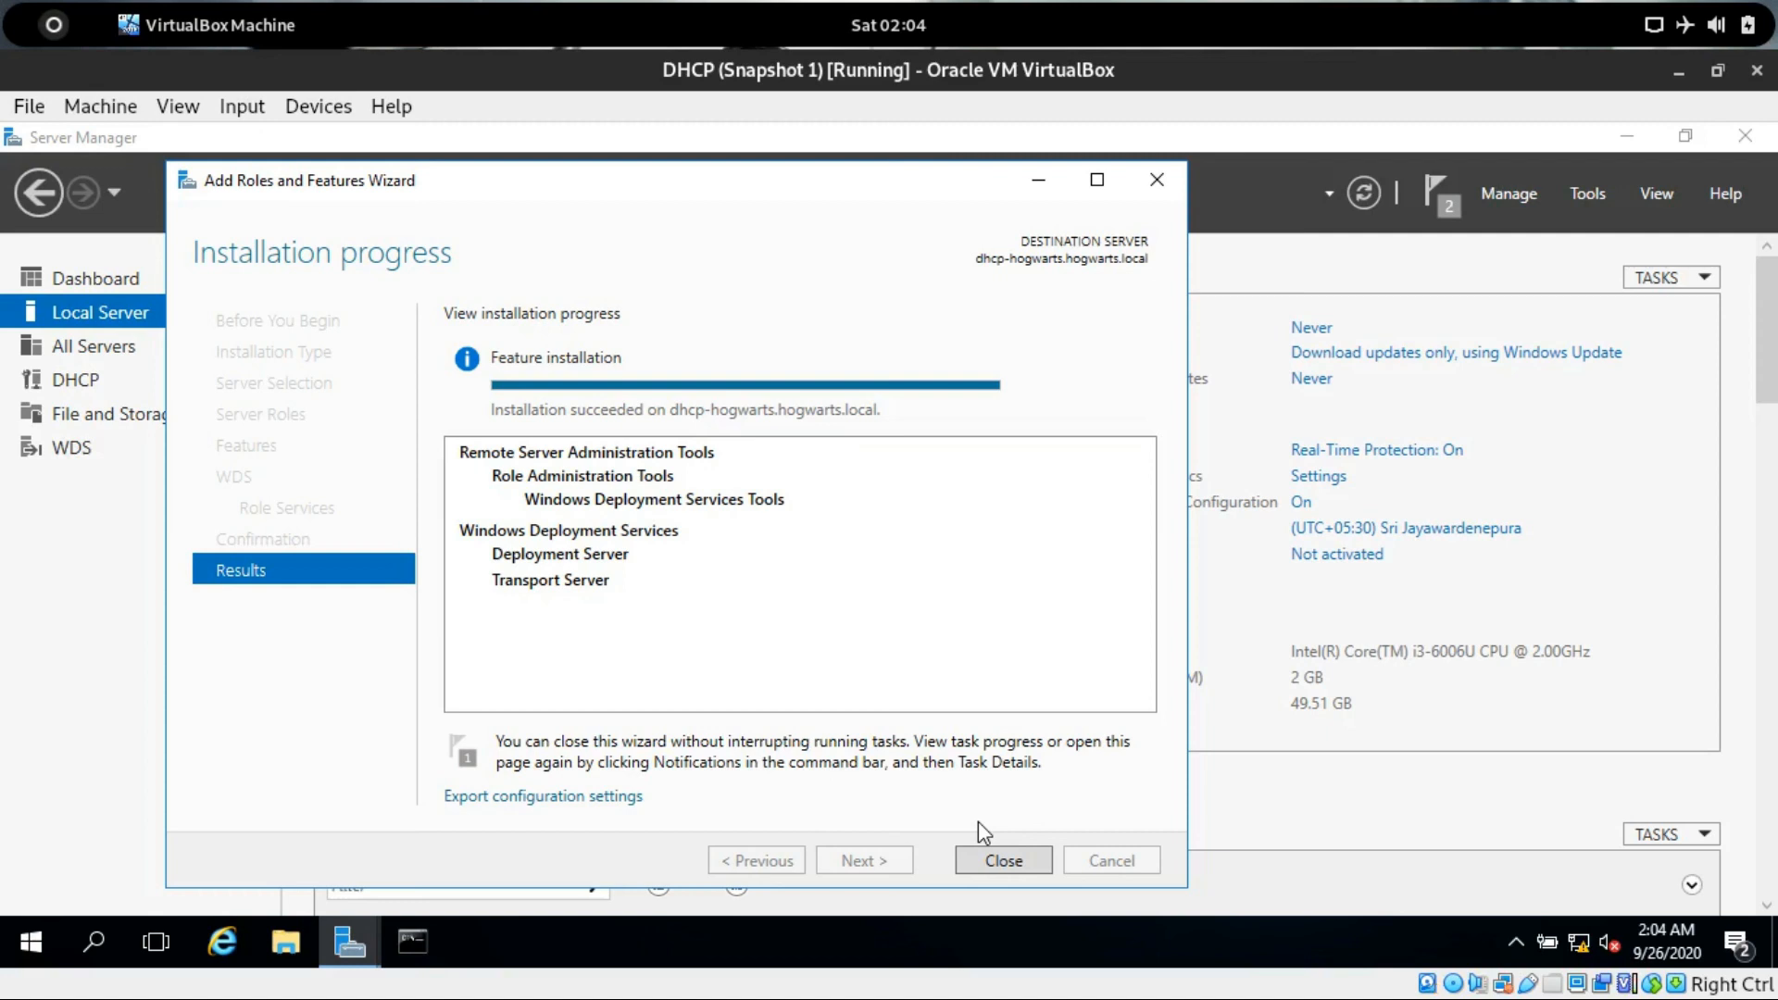
# Close the wizard and open the Windows Deployment Services console, maximizing its window.
pyautogui.click(1003, 860)
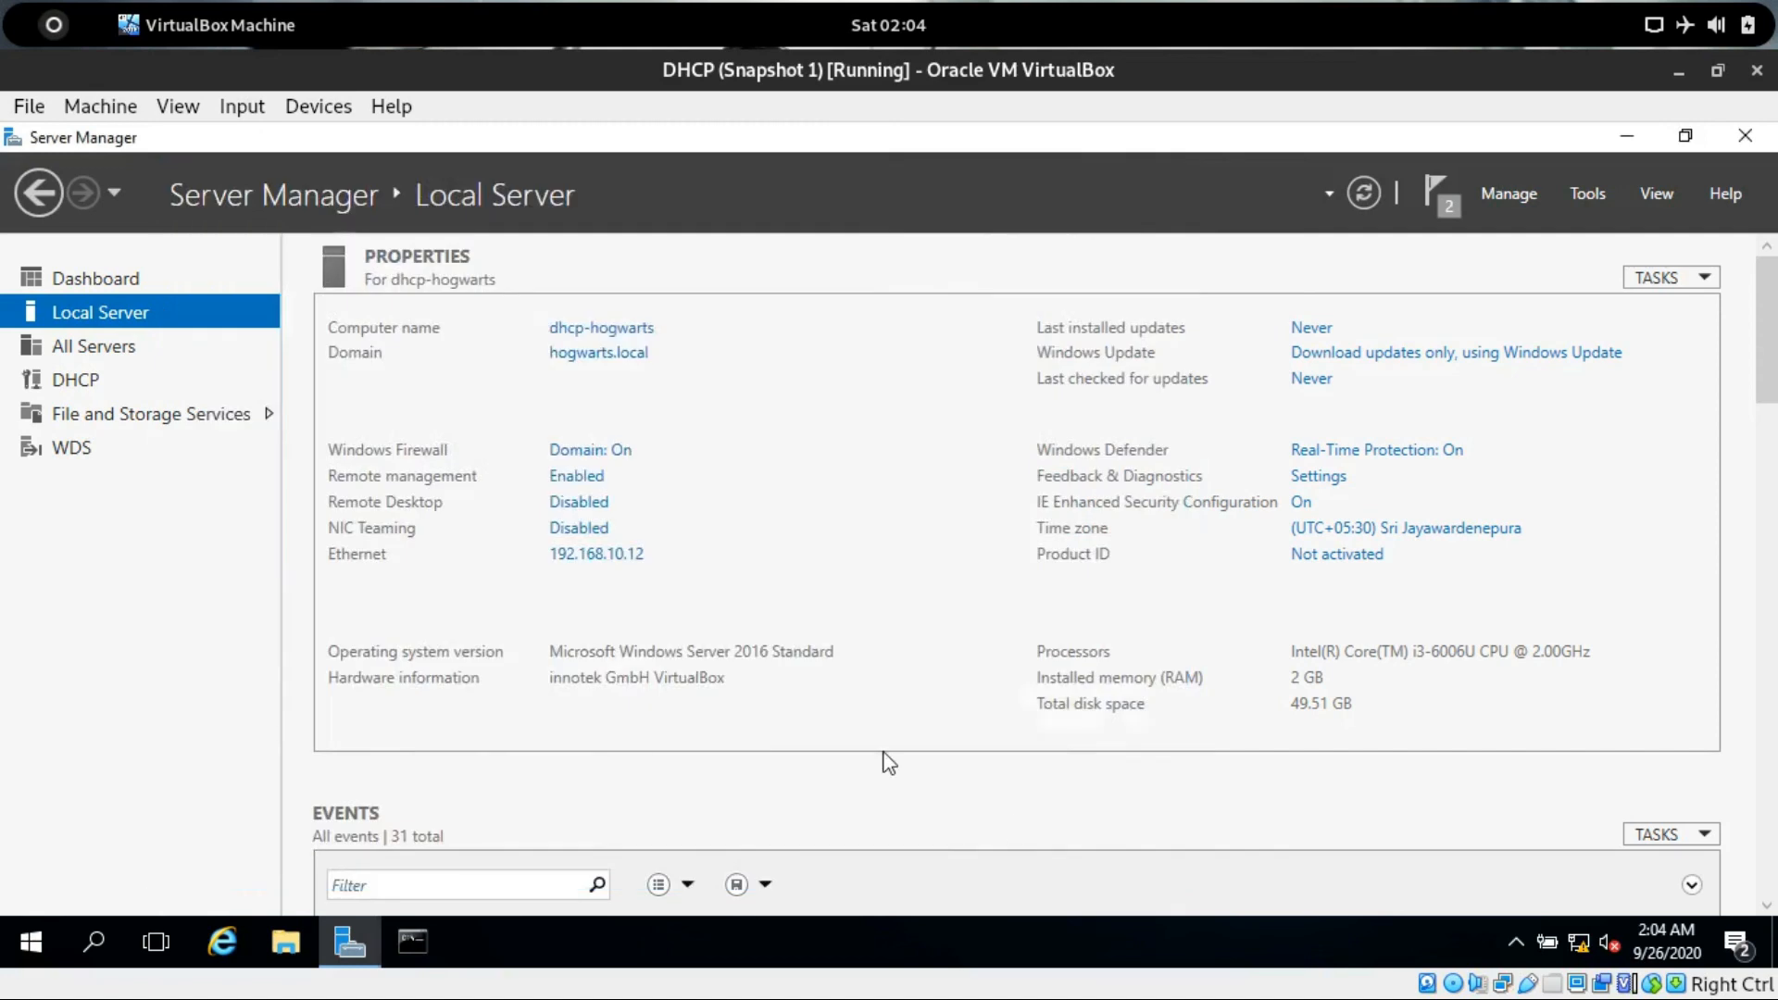
pyautogui.click(72, 449)
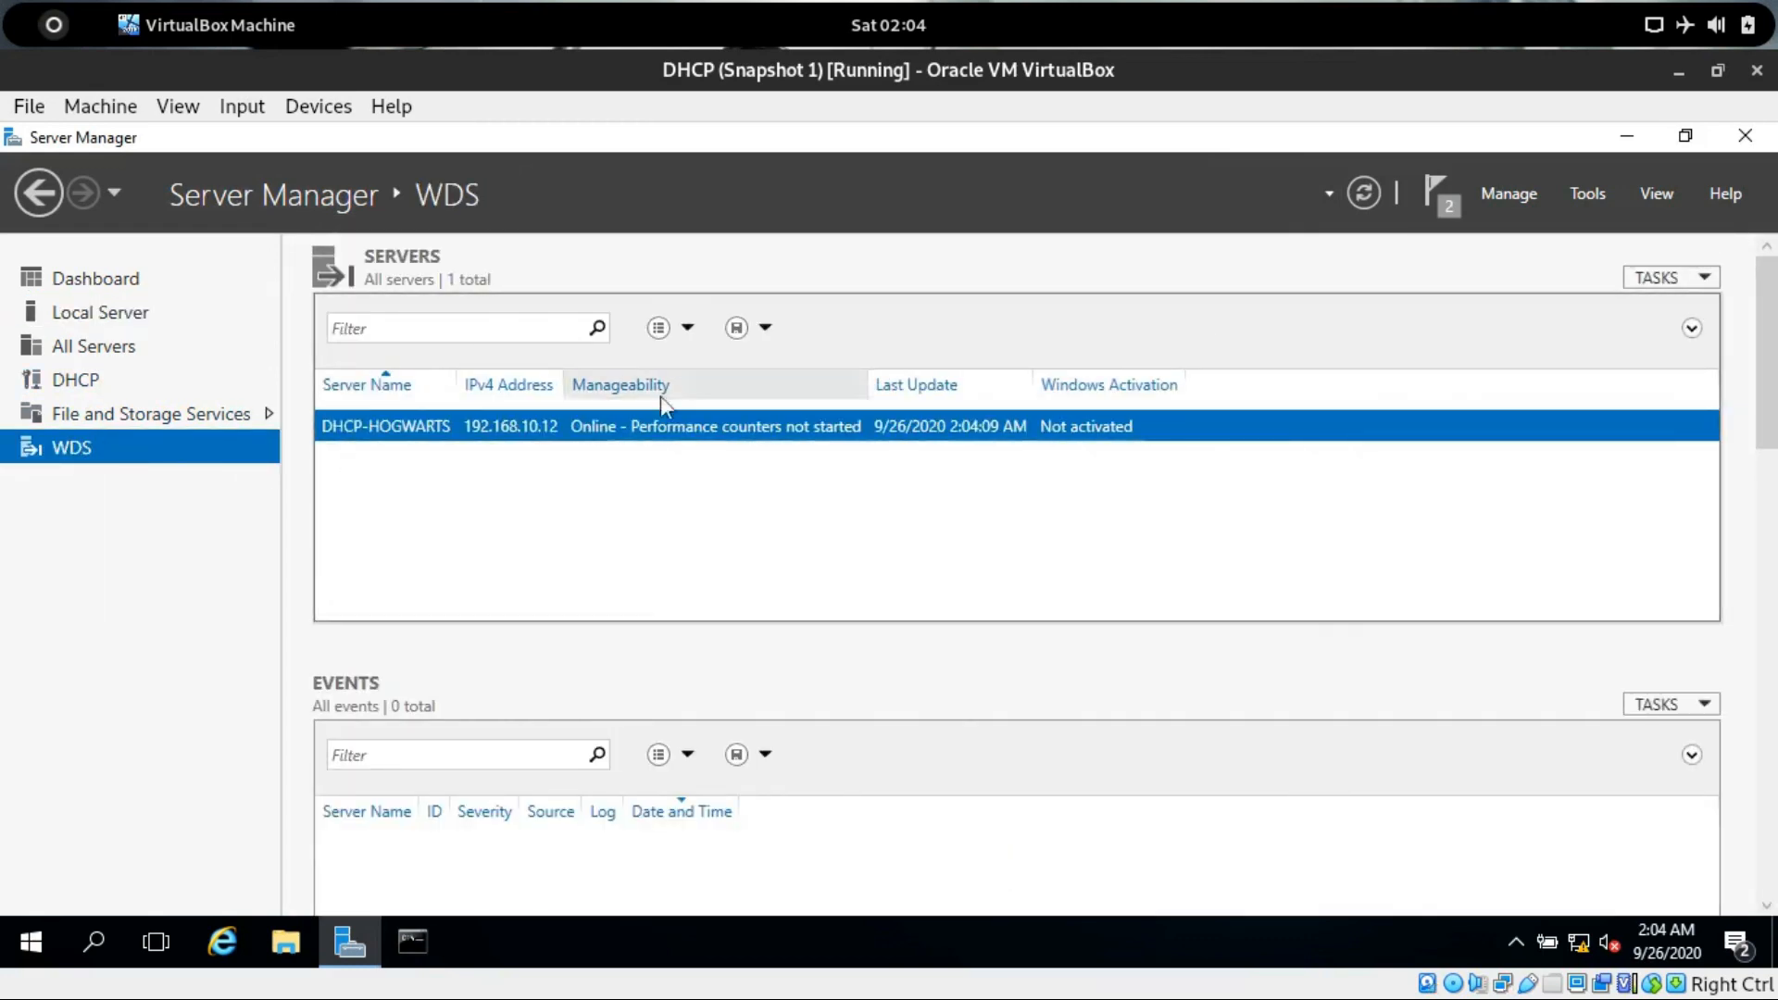
pyautogui.click(1596, 189)
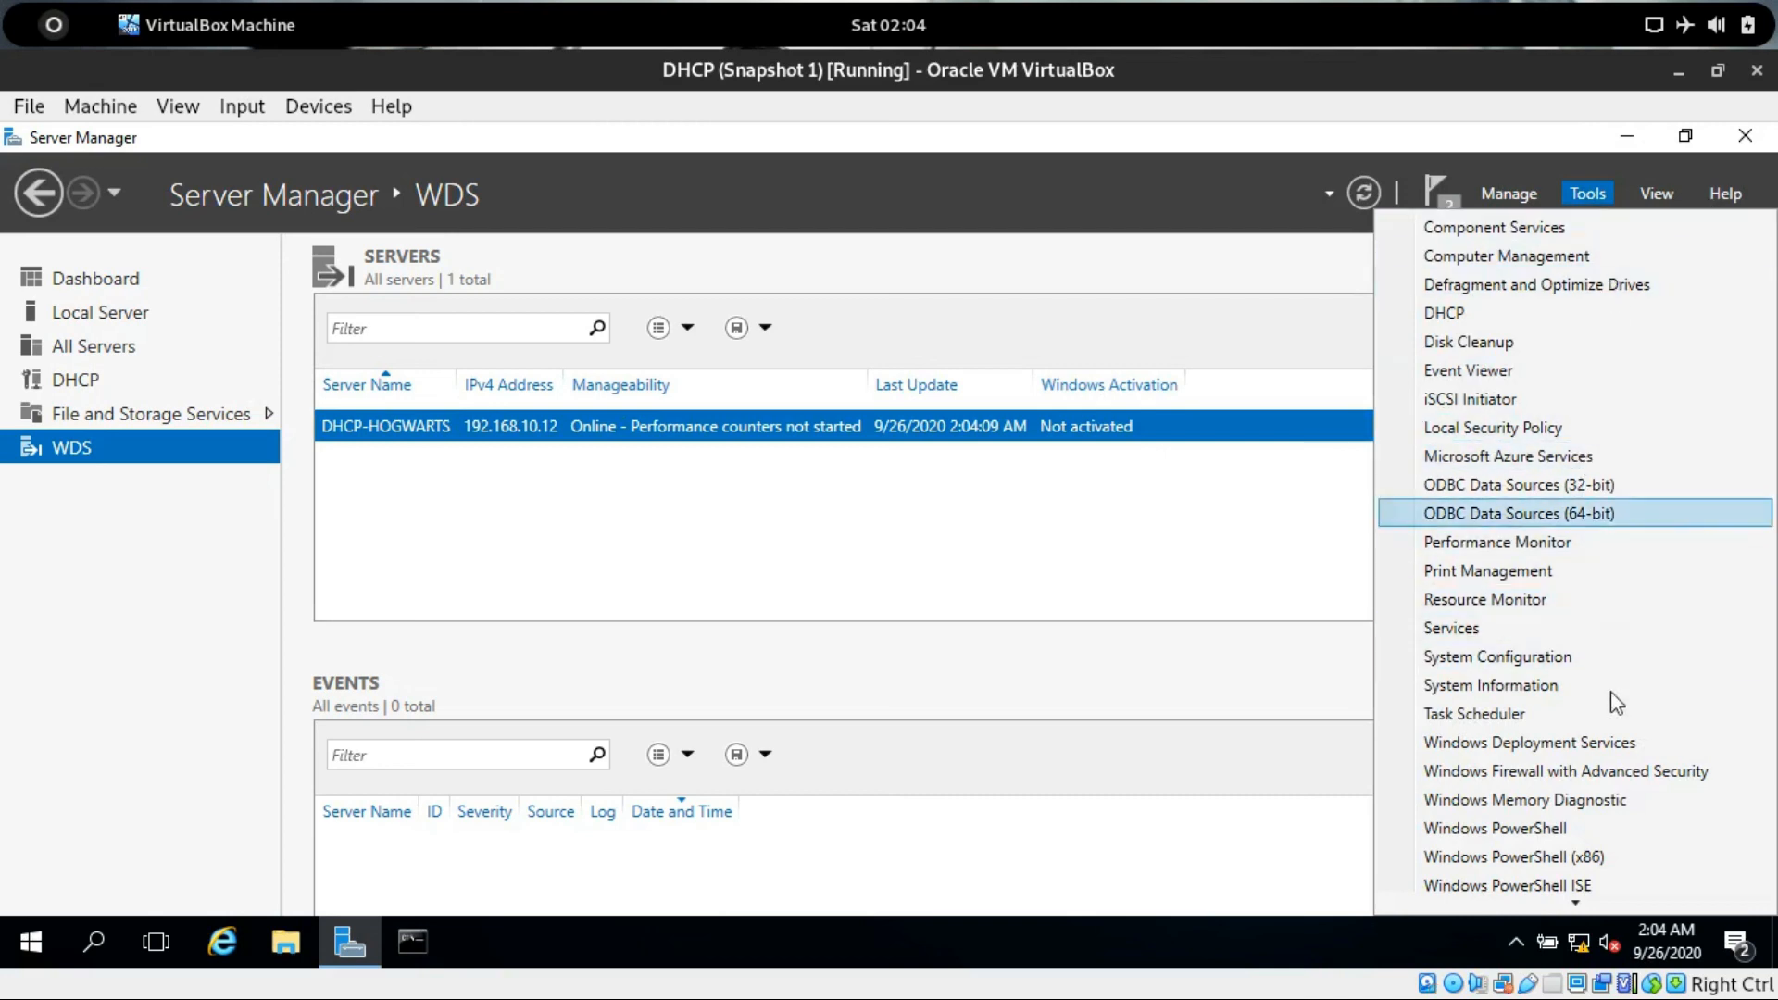
pyautogui.click(1631, 744)
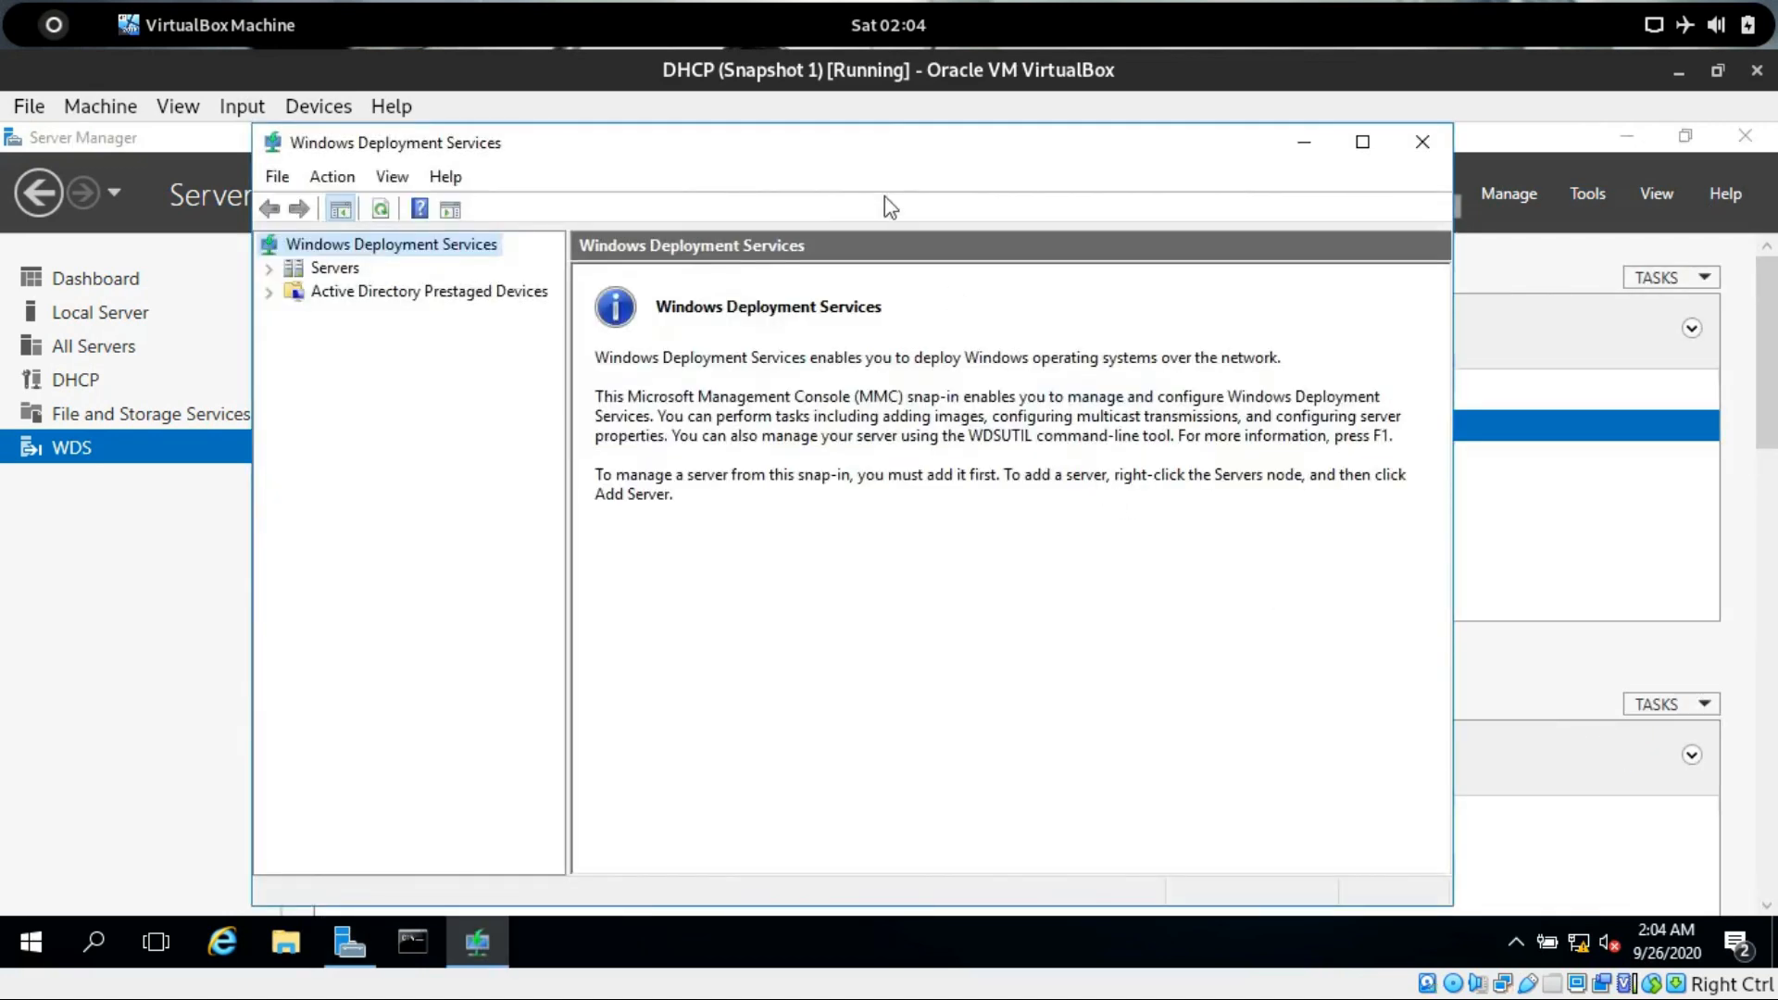
pyautogui.click(1362, 142)
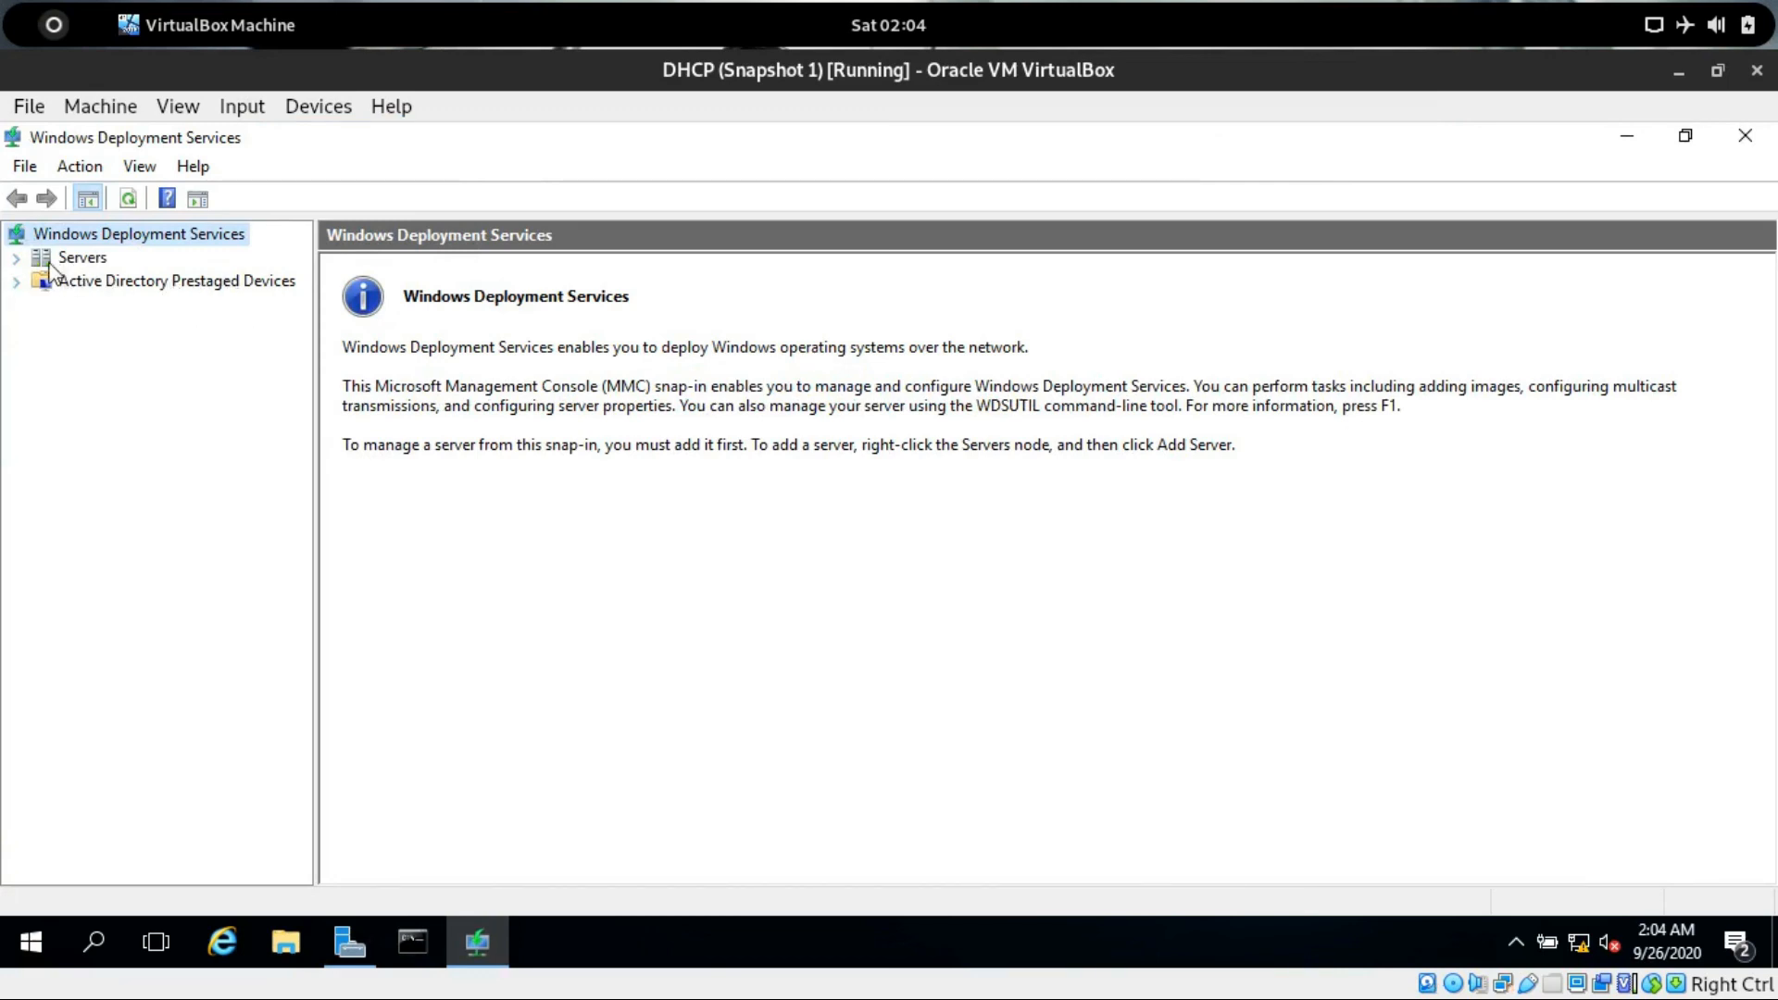
# Start Configure Server on the dhcp-hogwarts.hogwarts.local server and keep the Integrated with Active Directory install option.
pyautogui.click(16, 260)
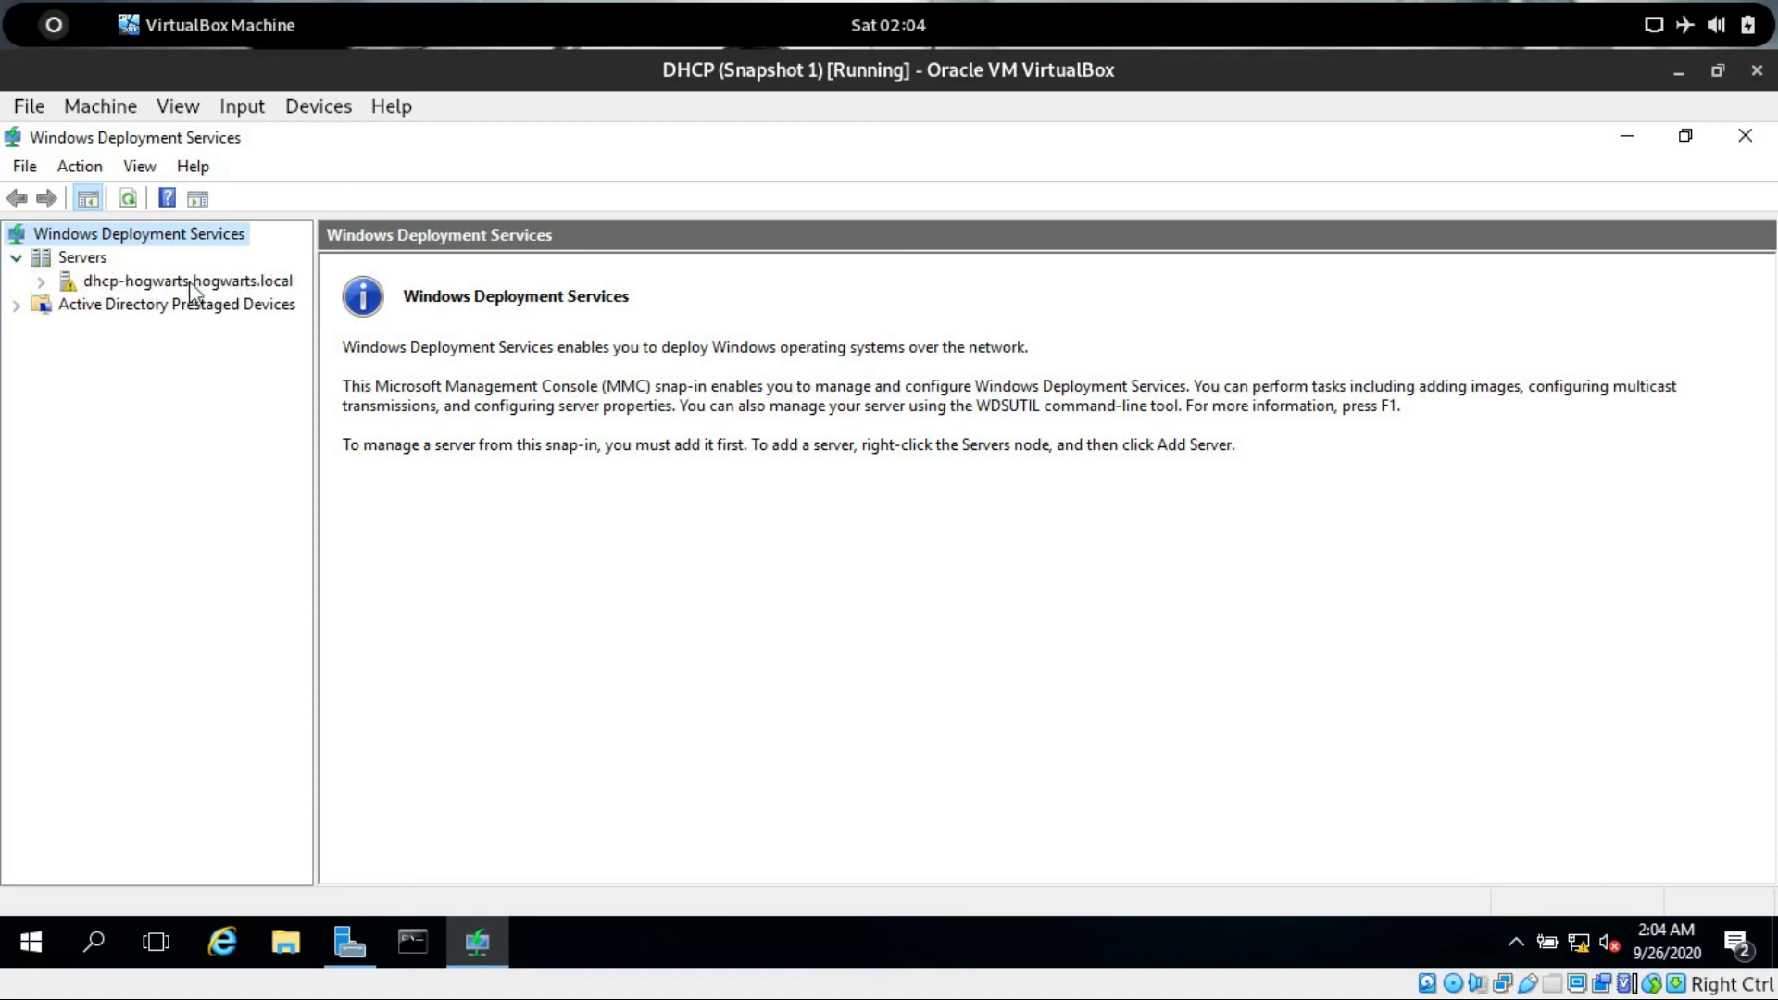
pyautogui.click(74, 280)
pyautogui.rightClick(74, 280)
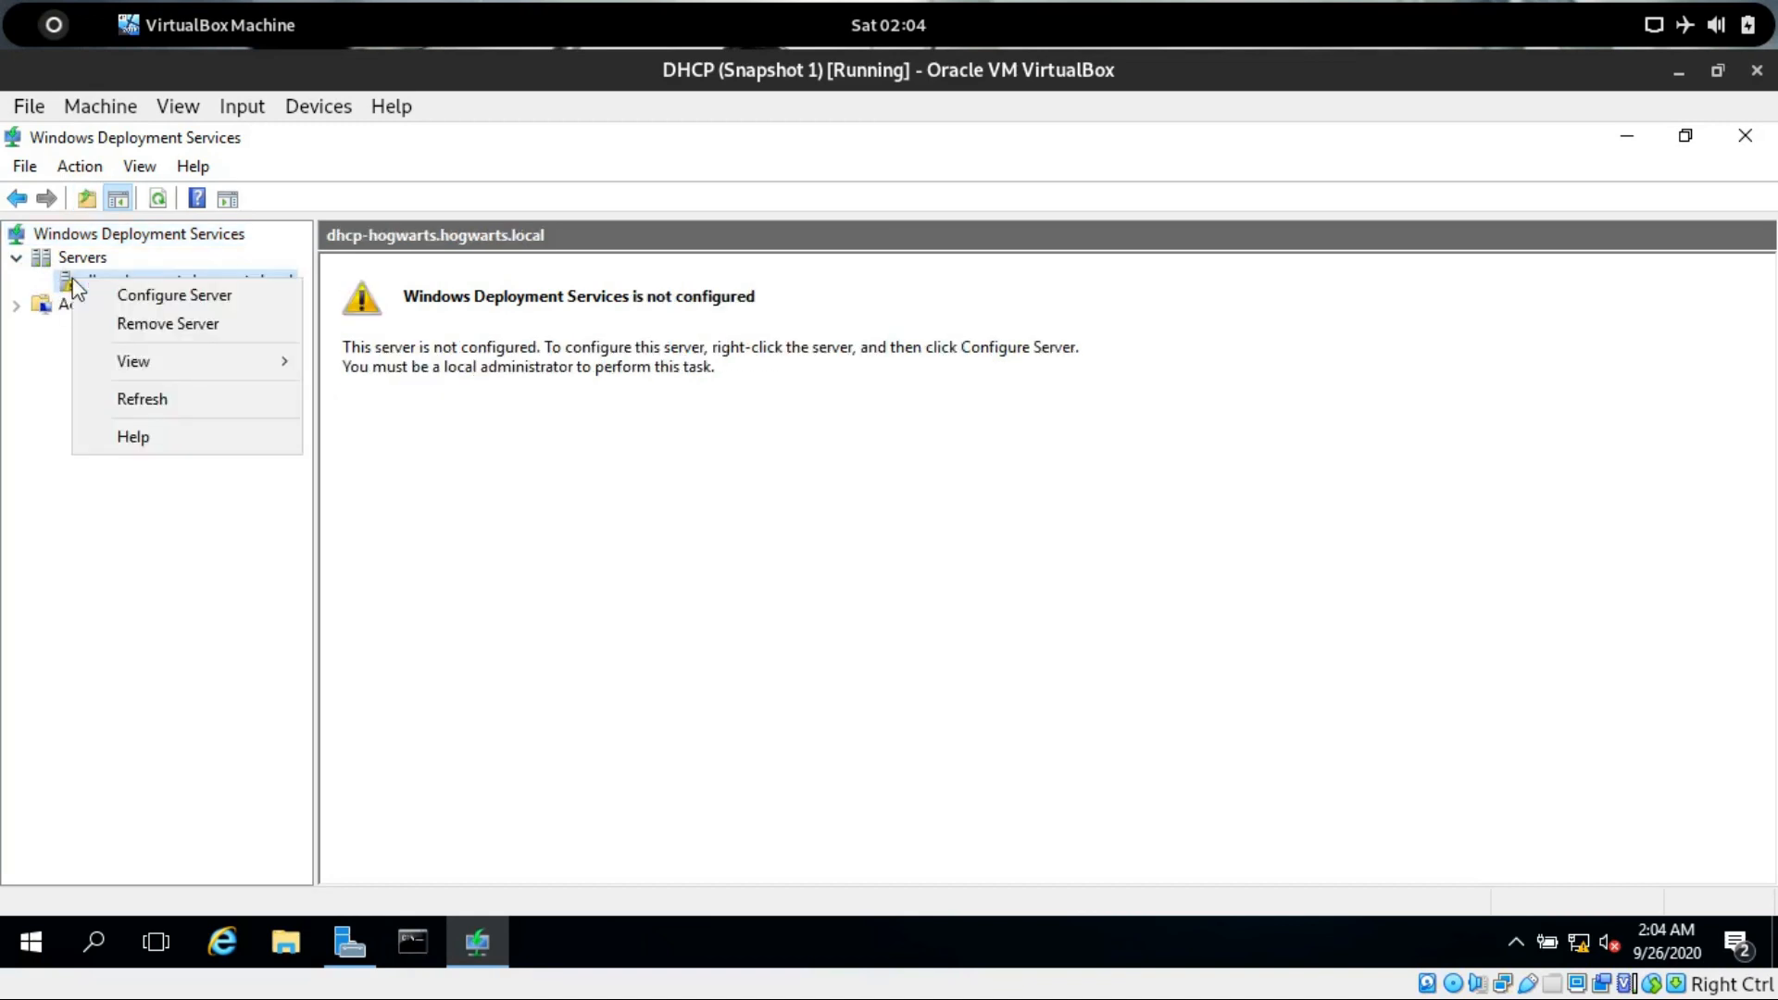
pyautogui.click(190, 297)
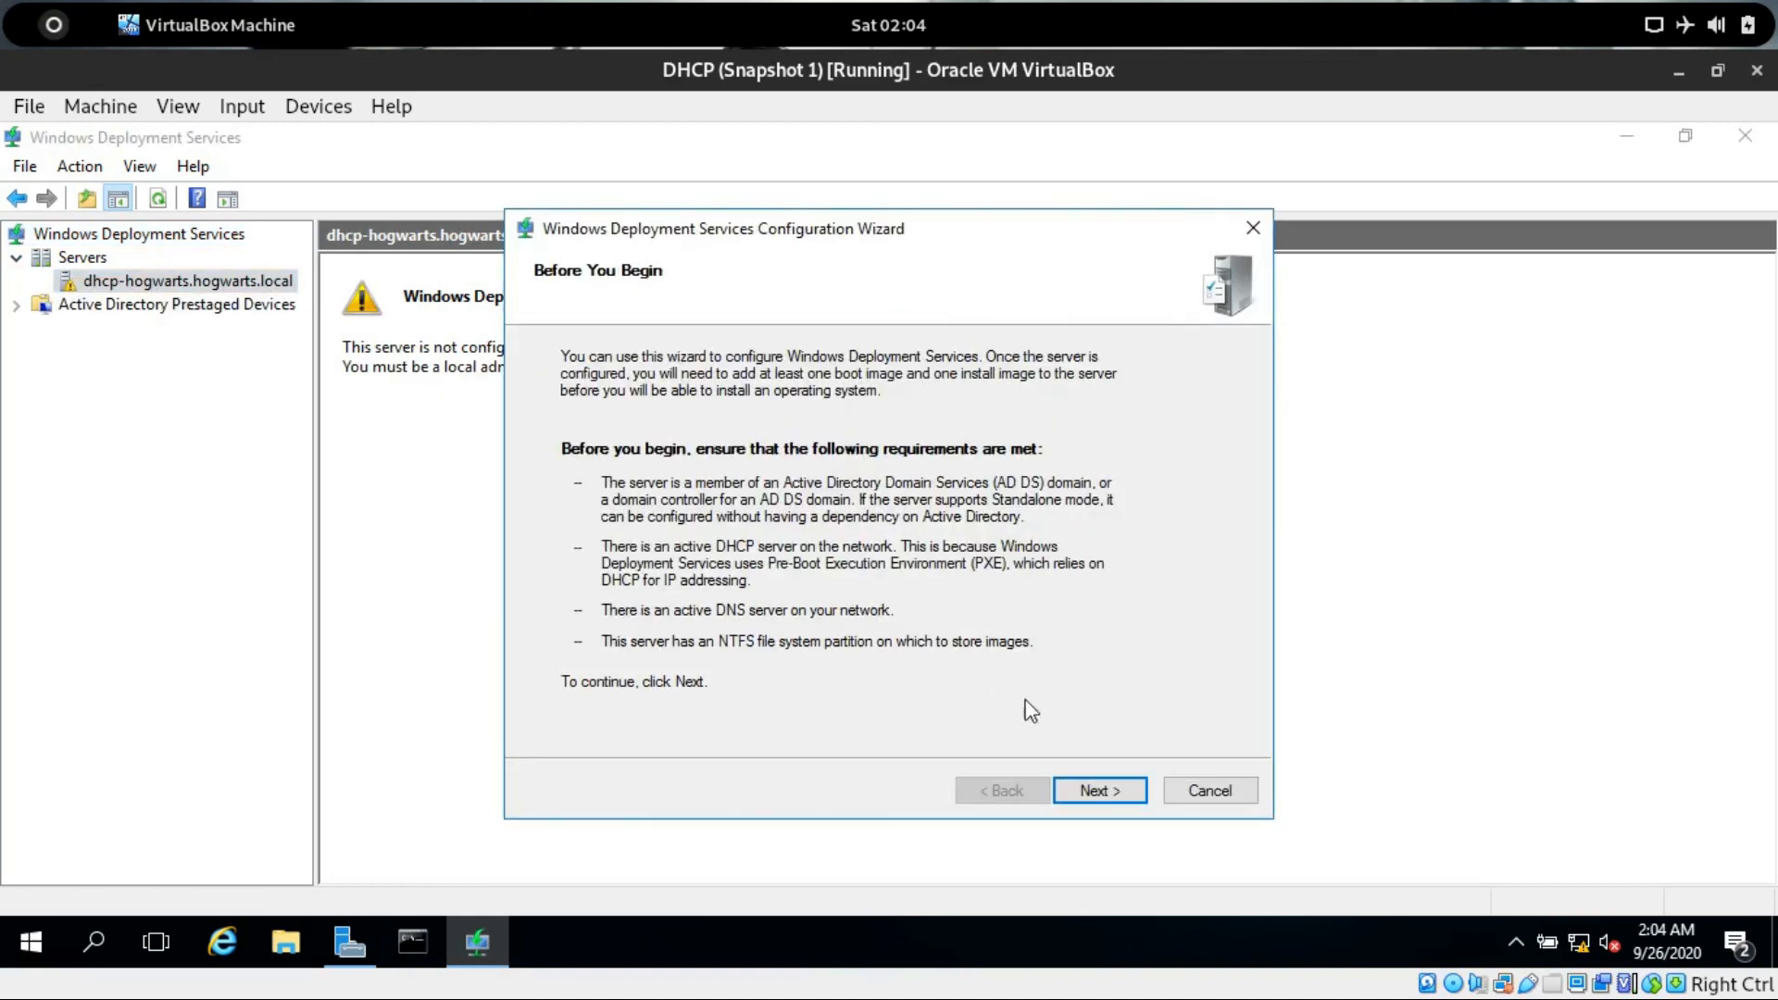
pyautogui.click(1085, 783)
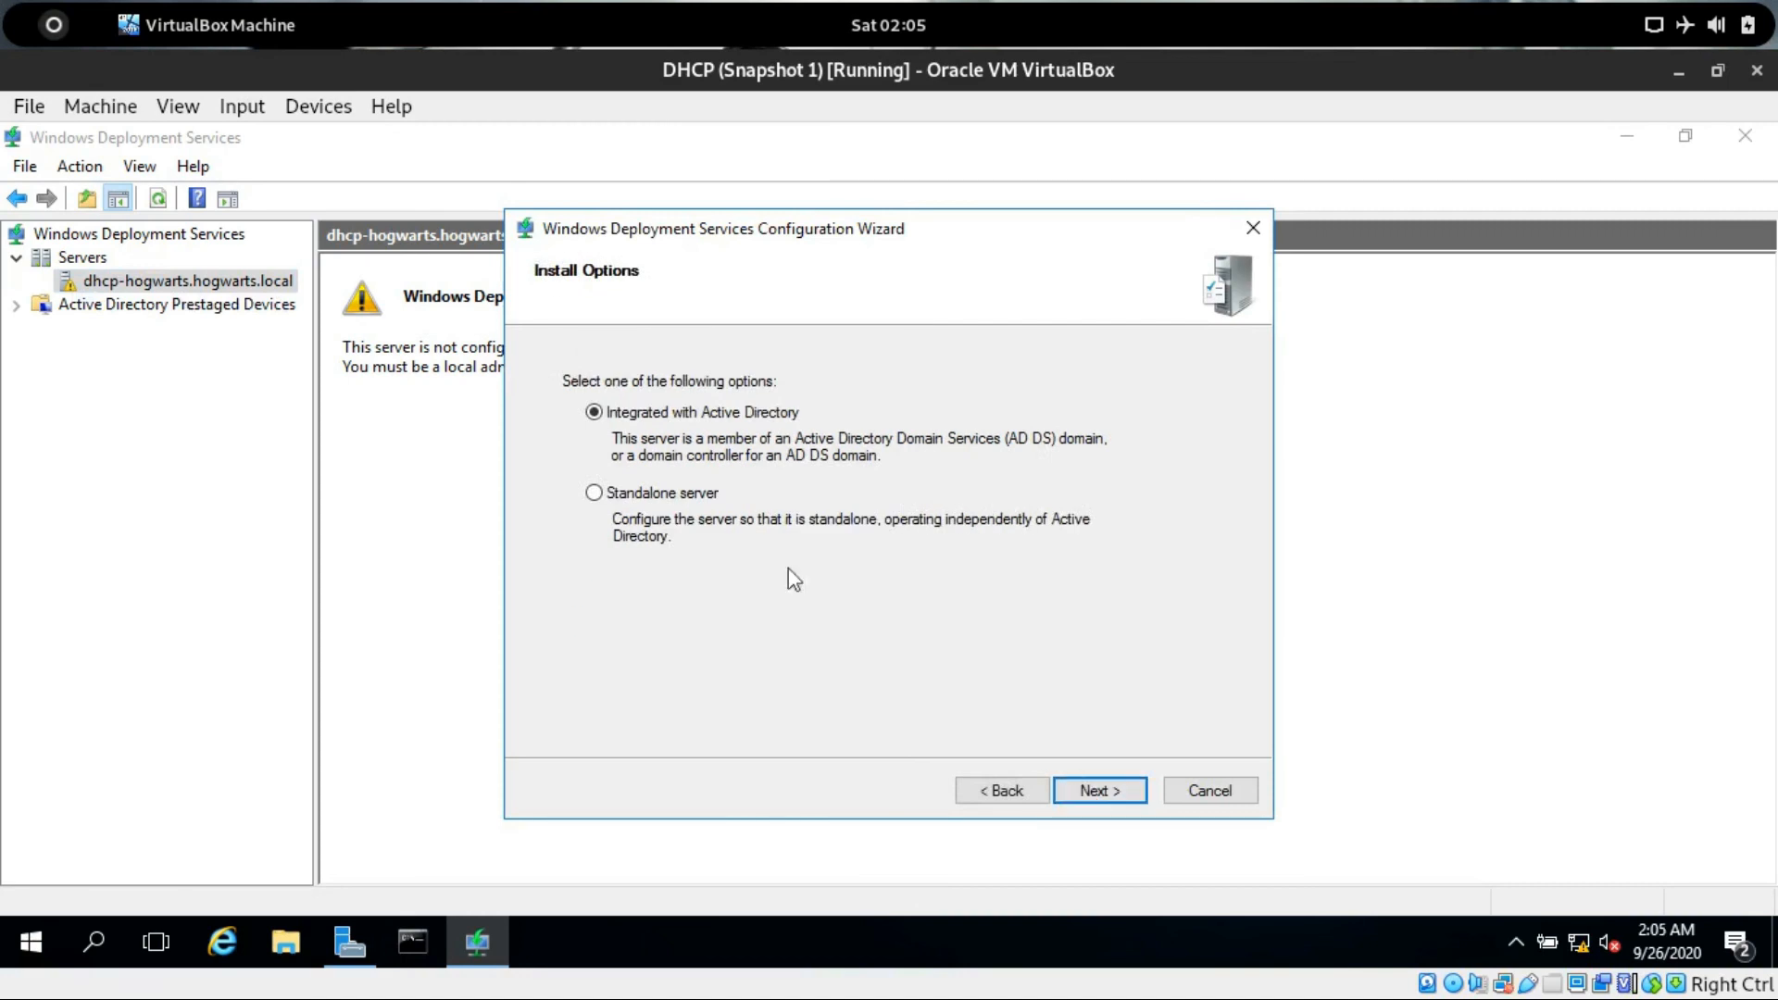
pyautogui.moveTo(650, 236); pyautogui.dragTo(404, 153)
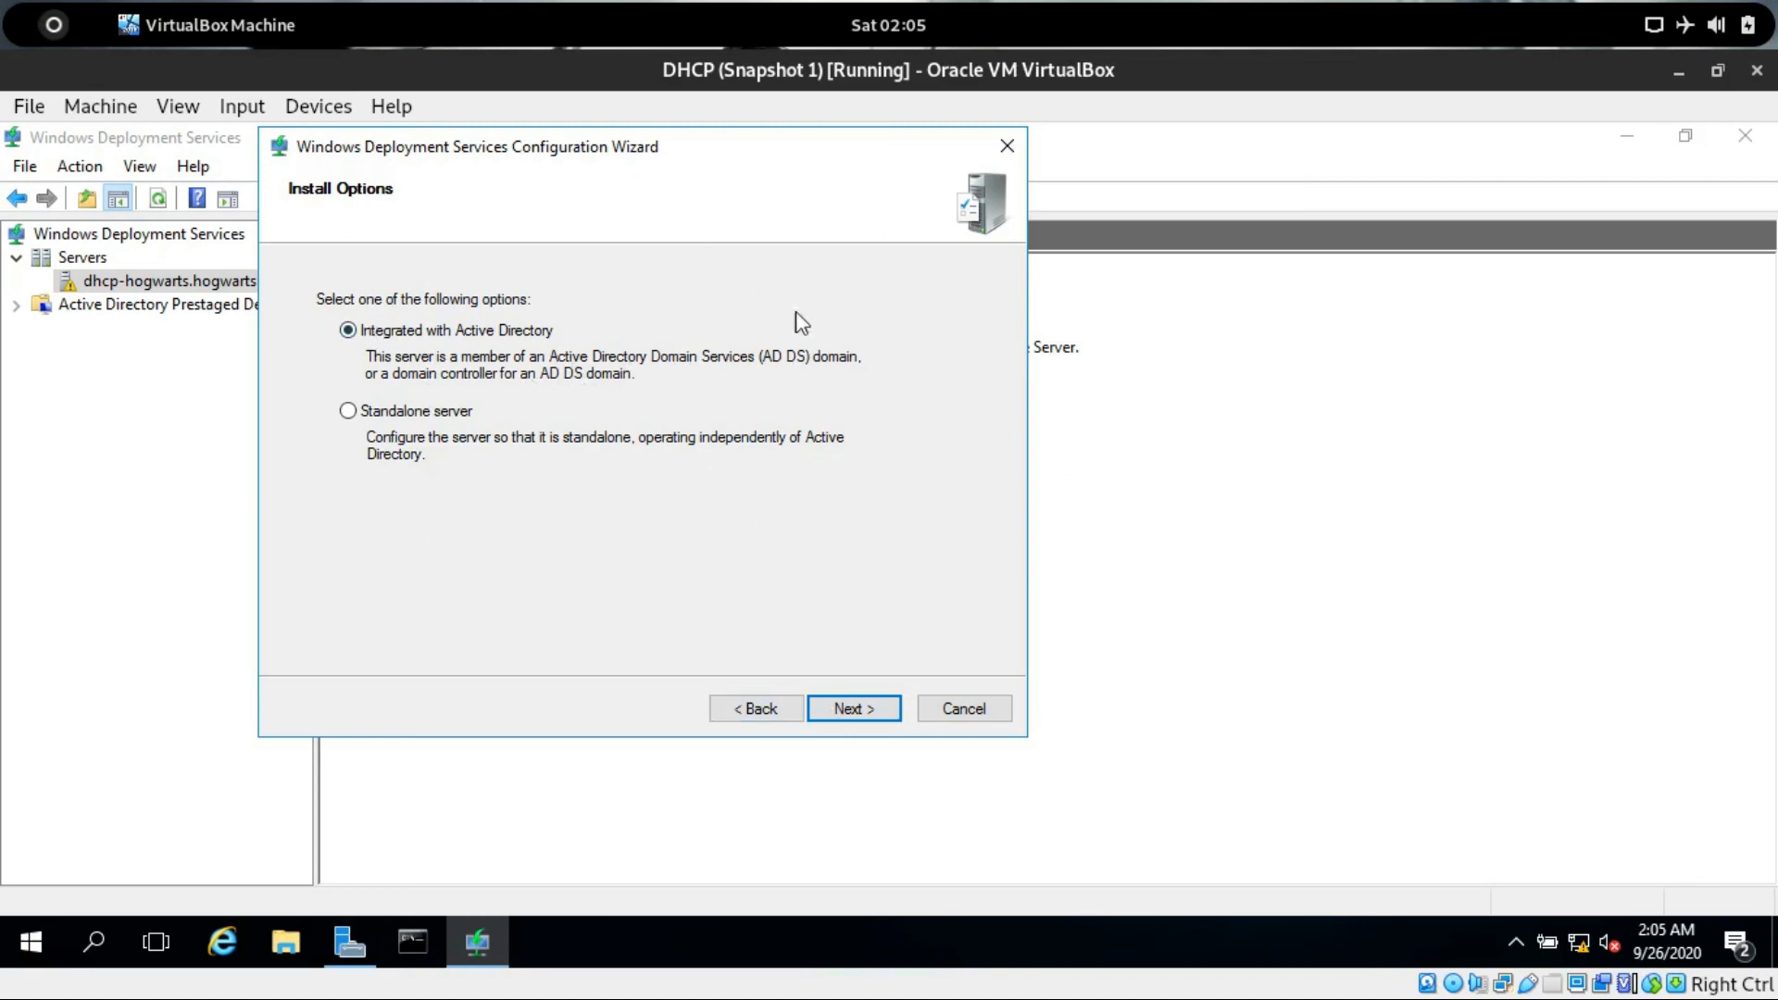
pyautogui.click(868, 710)
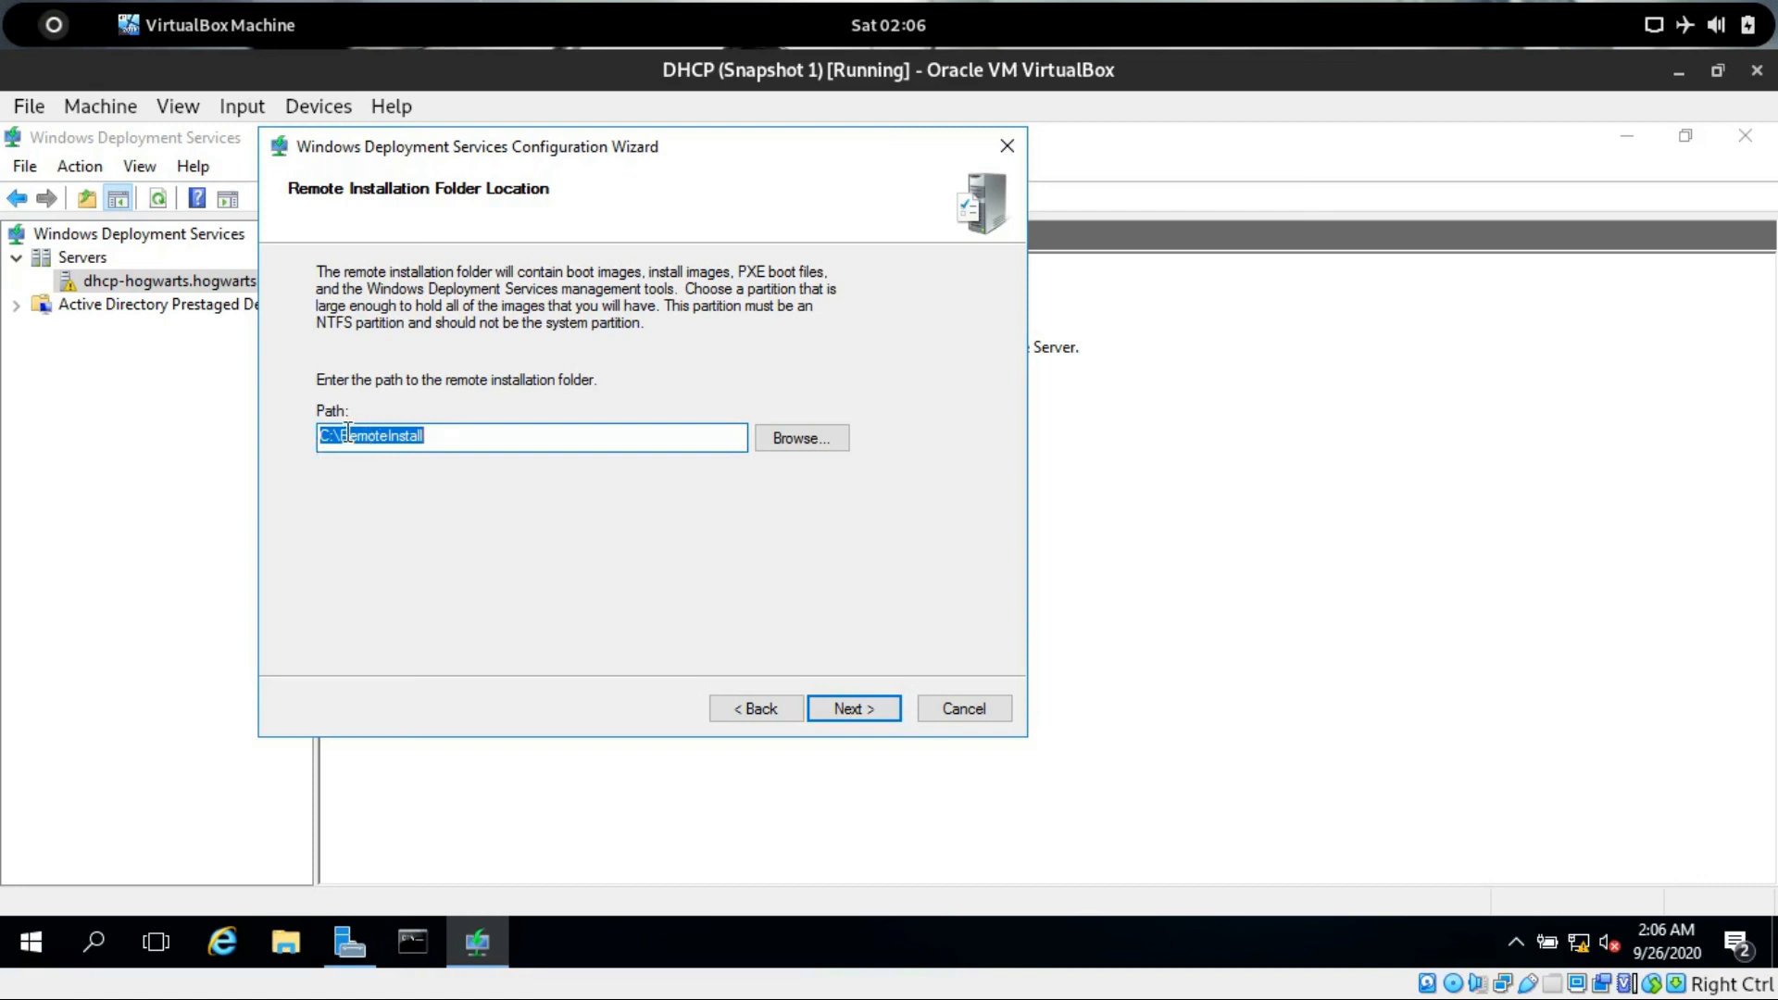
# Keep C:\RemoteInstall as the remote installation folder and accept using the system volume.
pyautogui.click(442, 437)
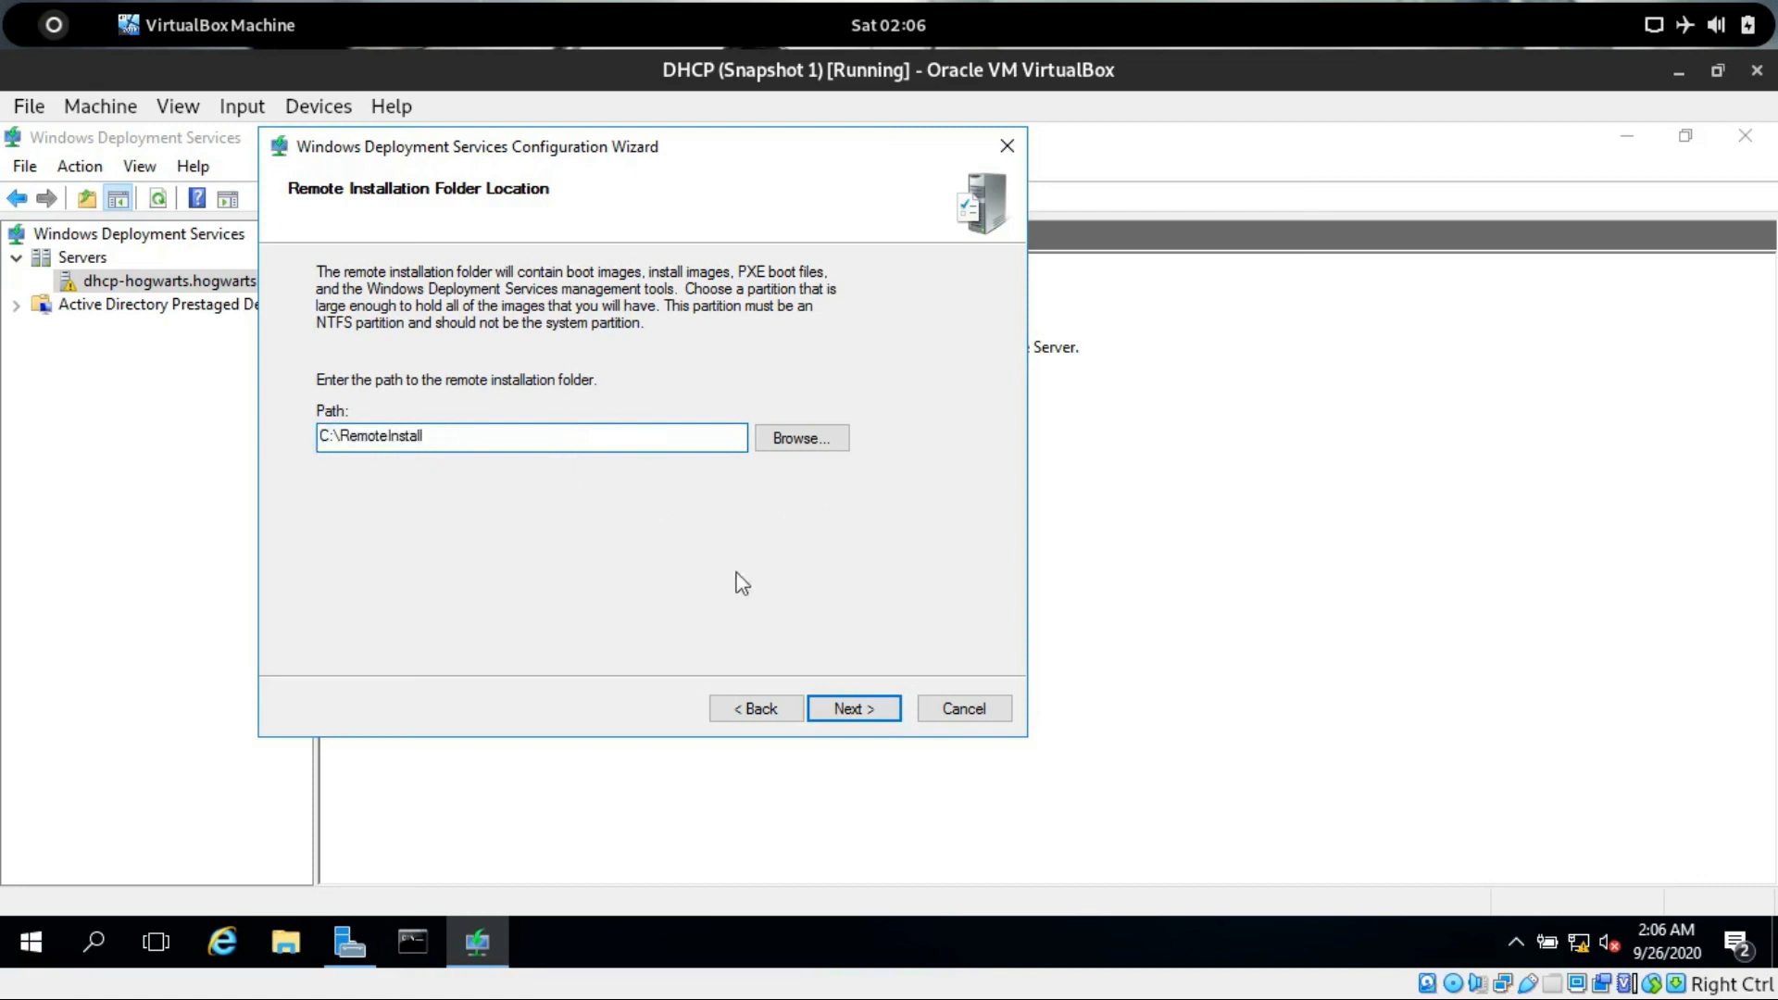
pyautogui.click(827, 711)
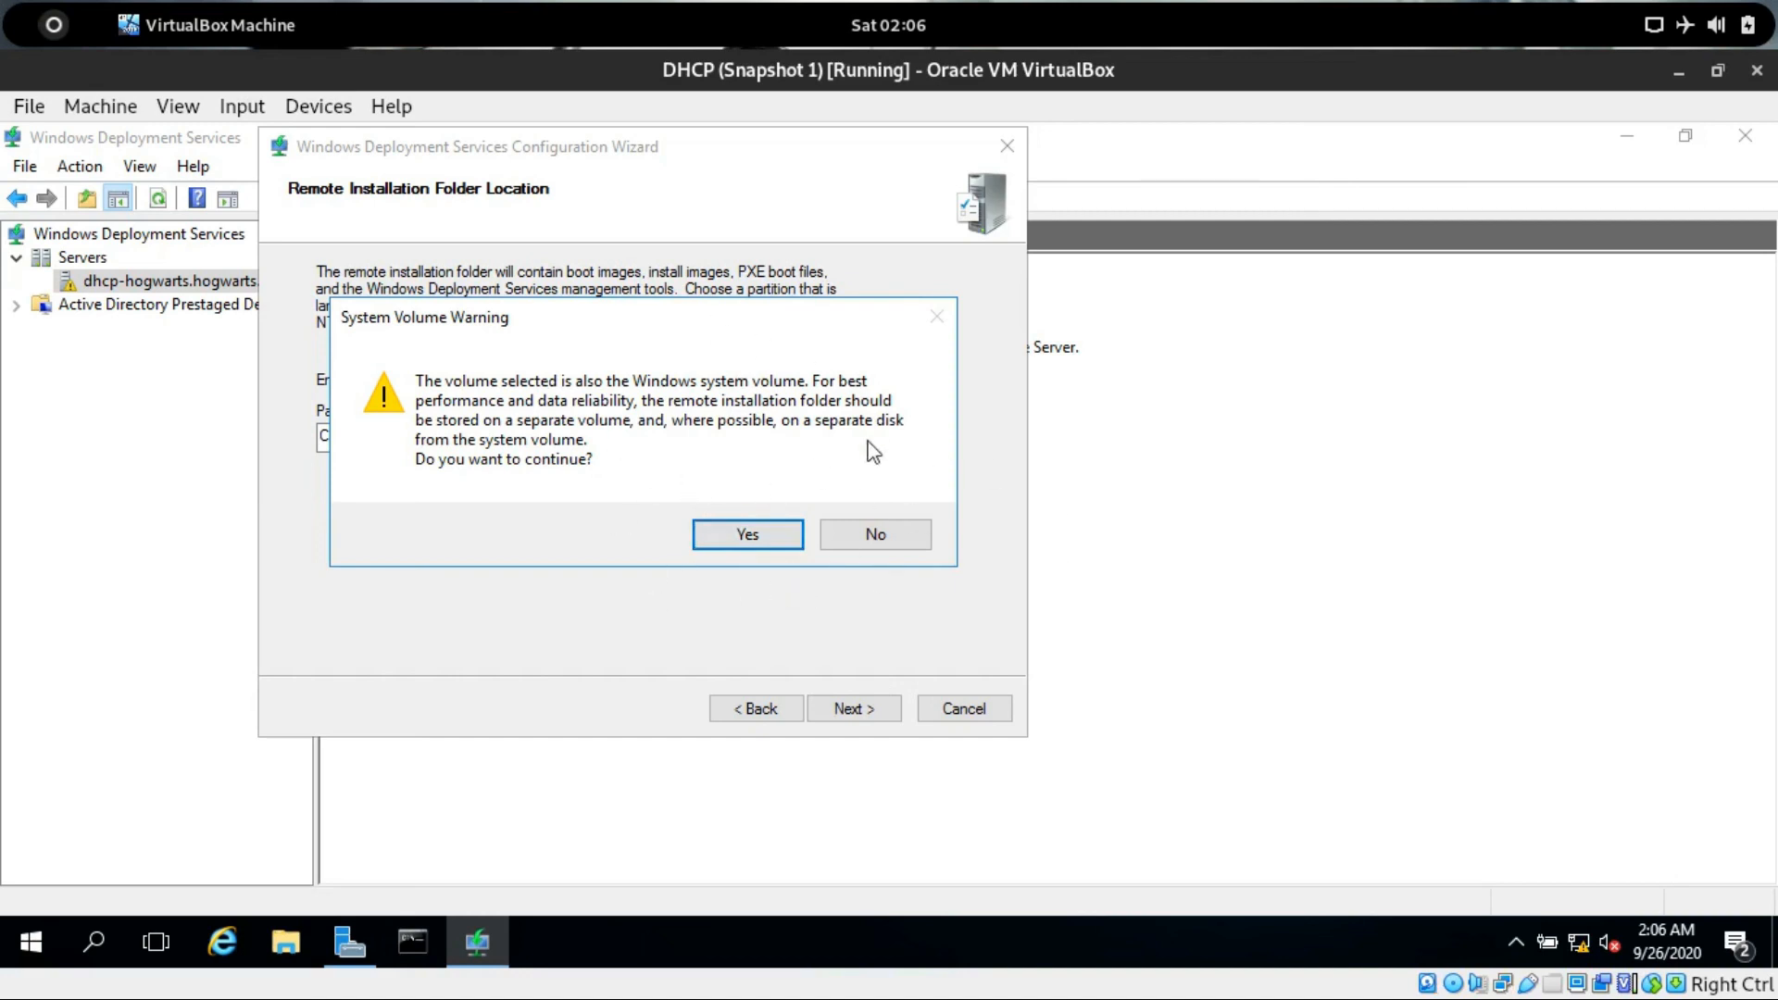
pyautogui.click(723, 537)
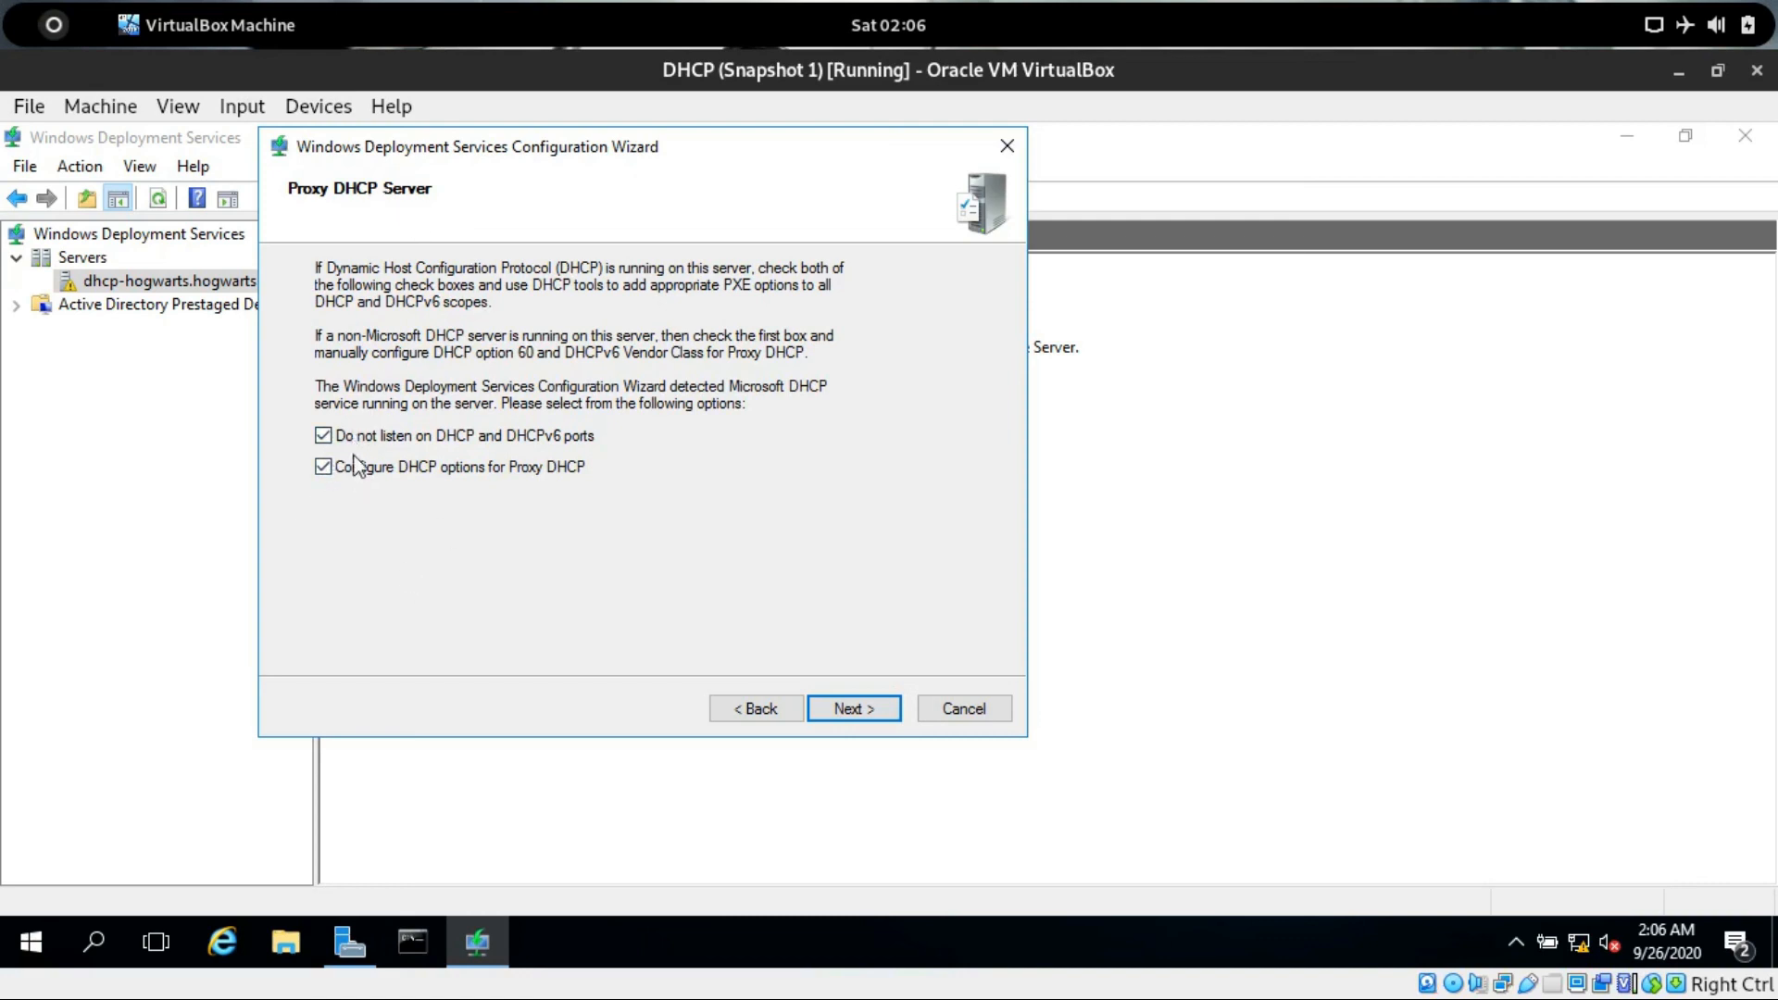
# Keep both Proxy DHCP options, not listening on DHCP ports and configuring DHCP options, and continue.
pyautogui.click(877, 710)
pyautogui.click(754, 710)
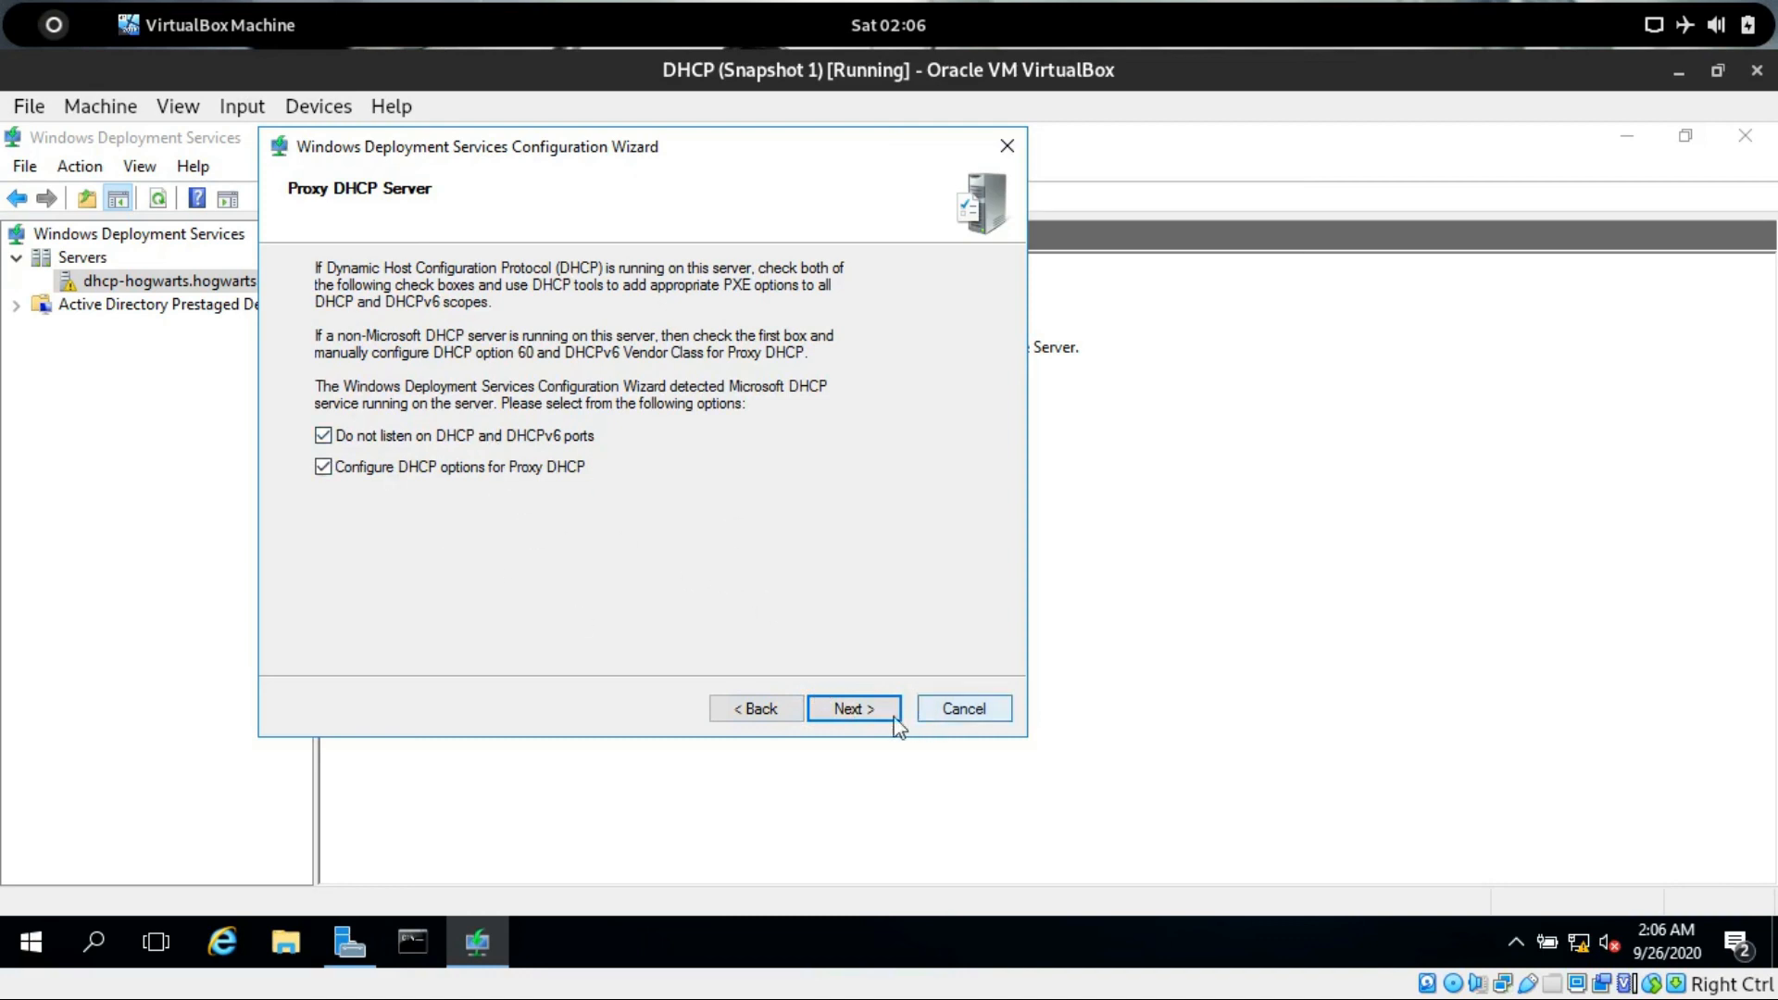
pyautogui.click(858, 715)
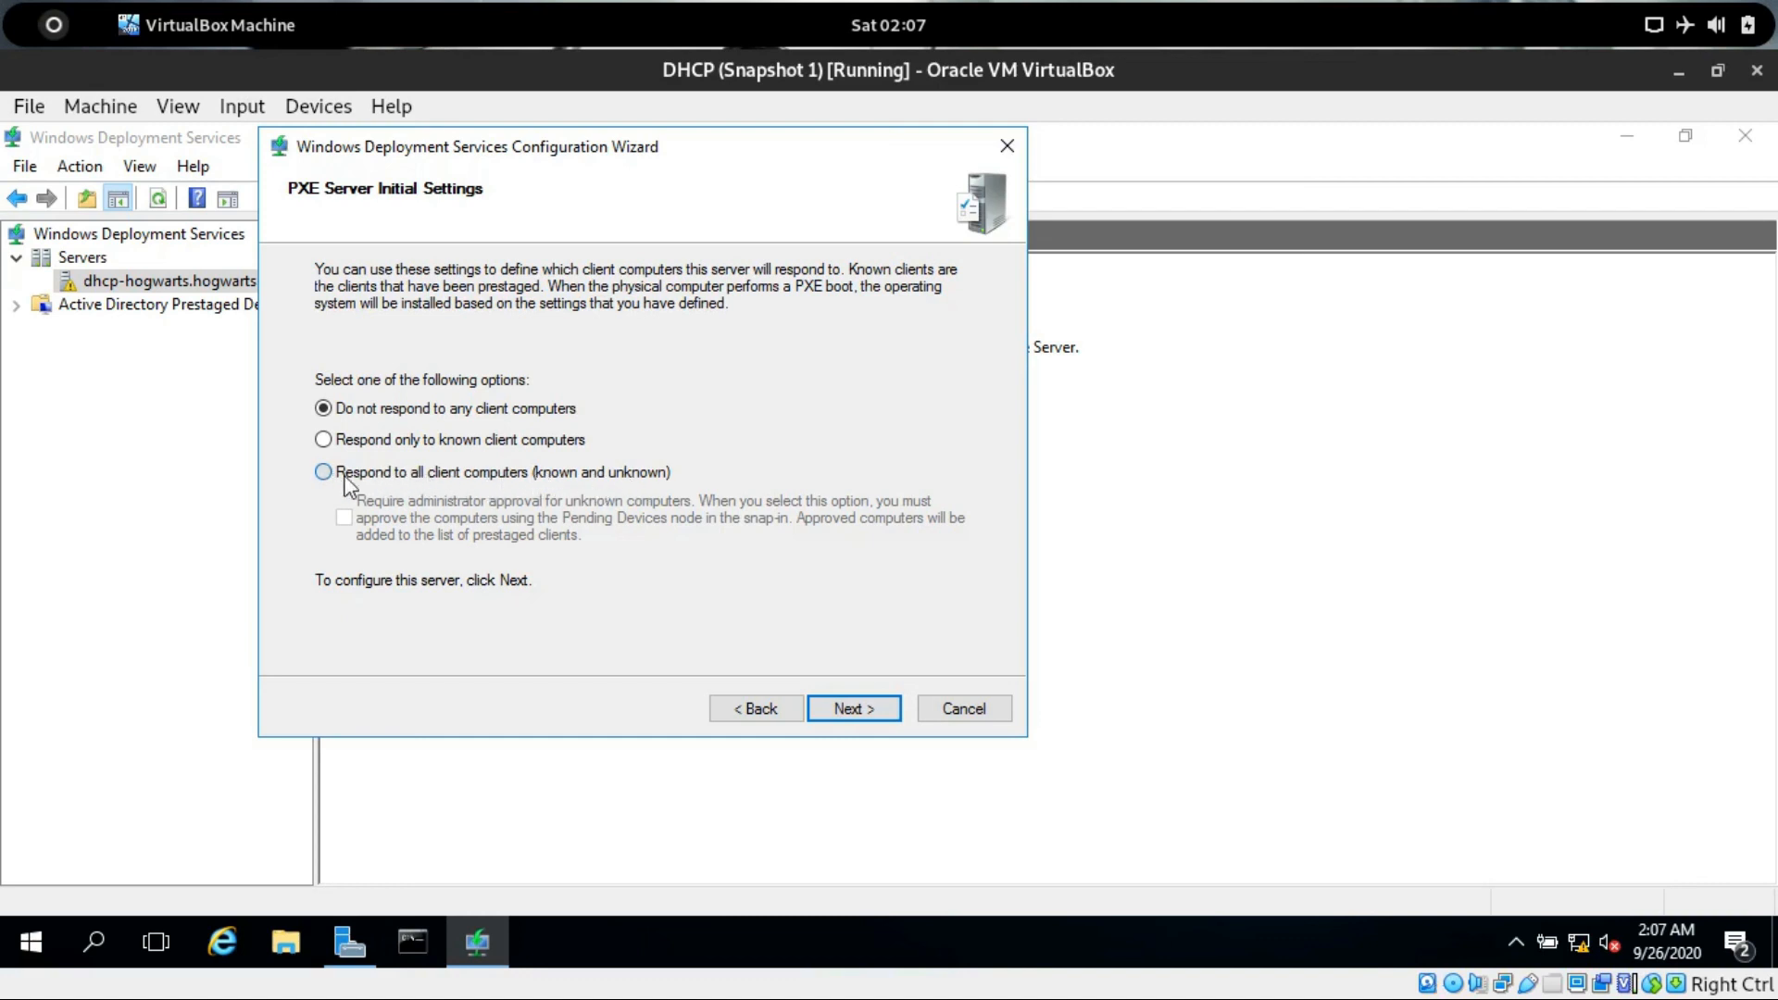
# Set the PXE server to respond to all client computers (known and unknown) and finish the configuration wizard.
pyautogui.click(344, 477)
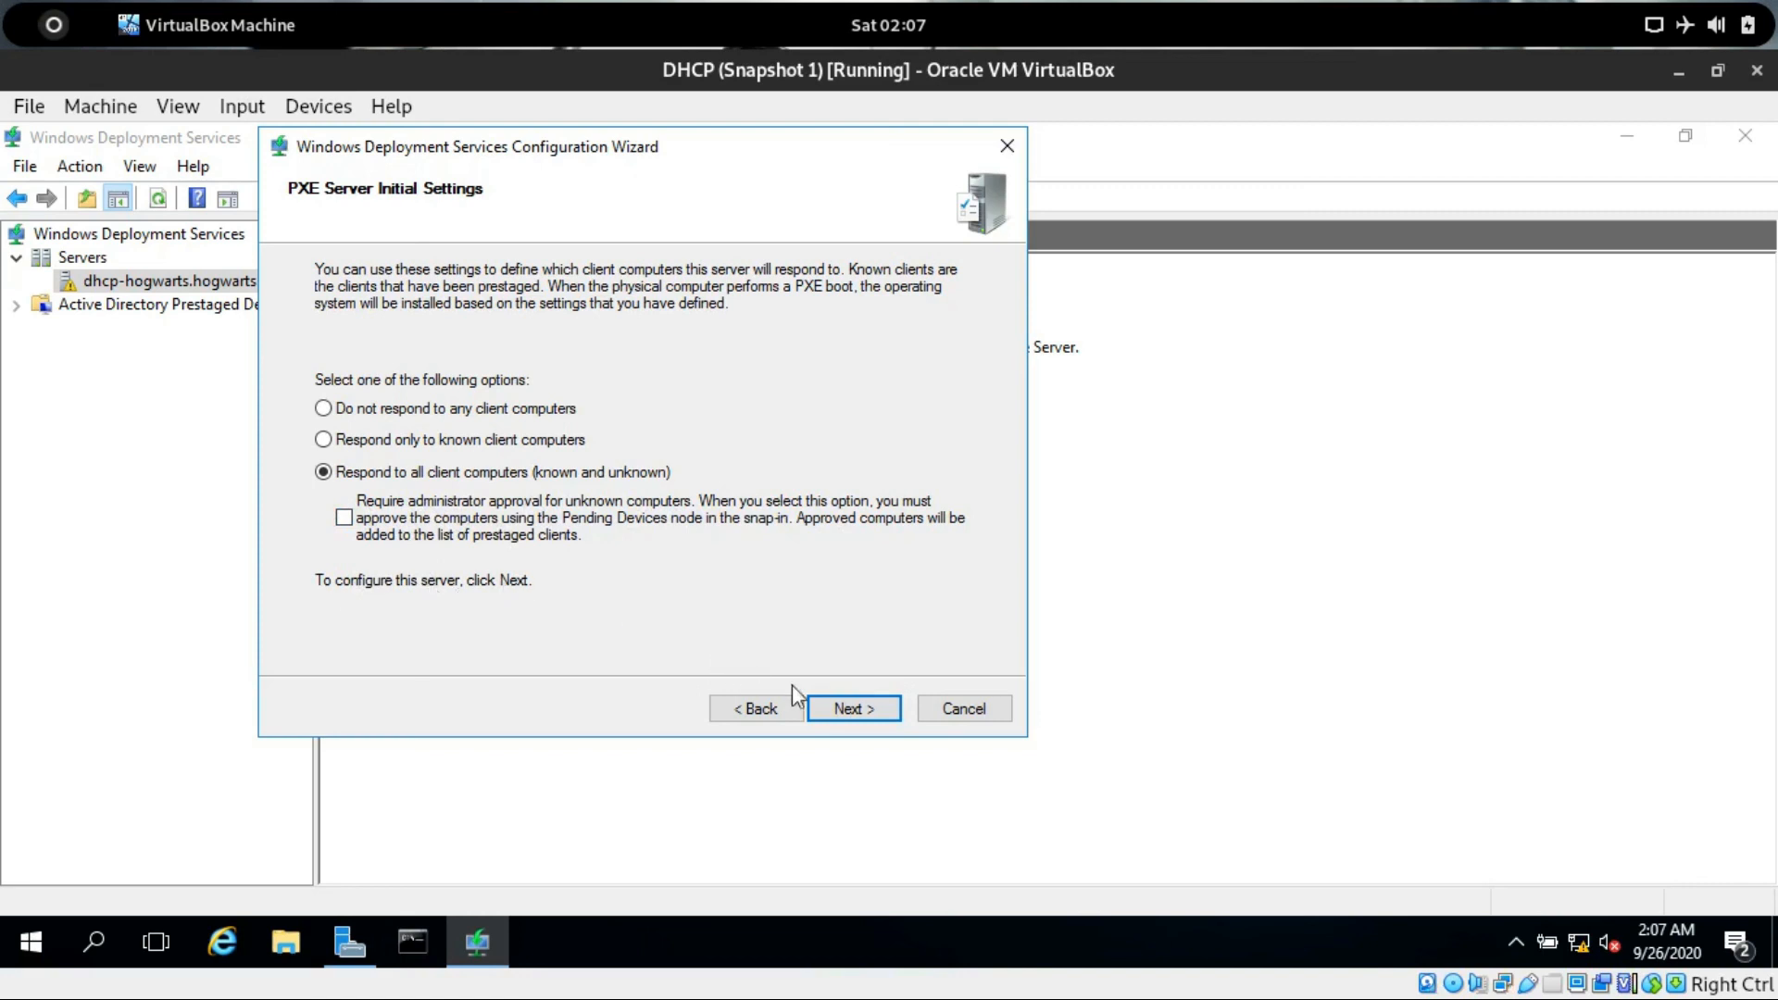
pyautogui.click(830, 708)
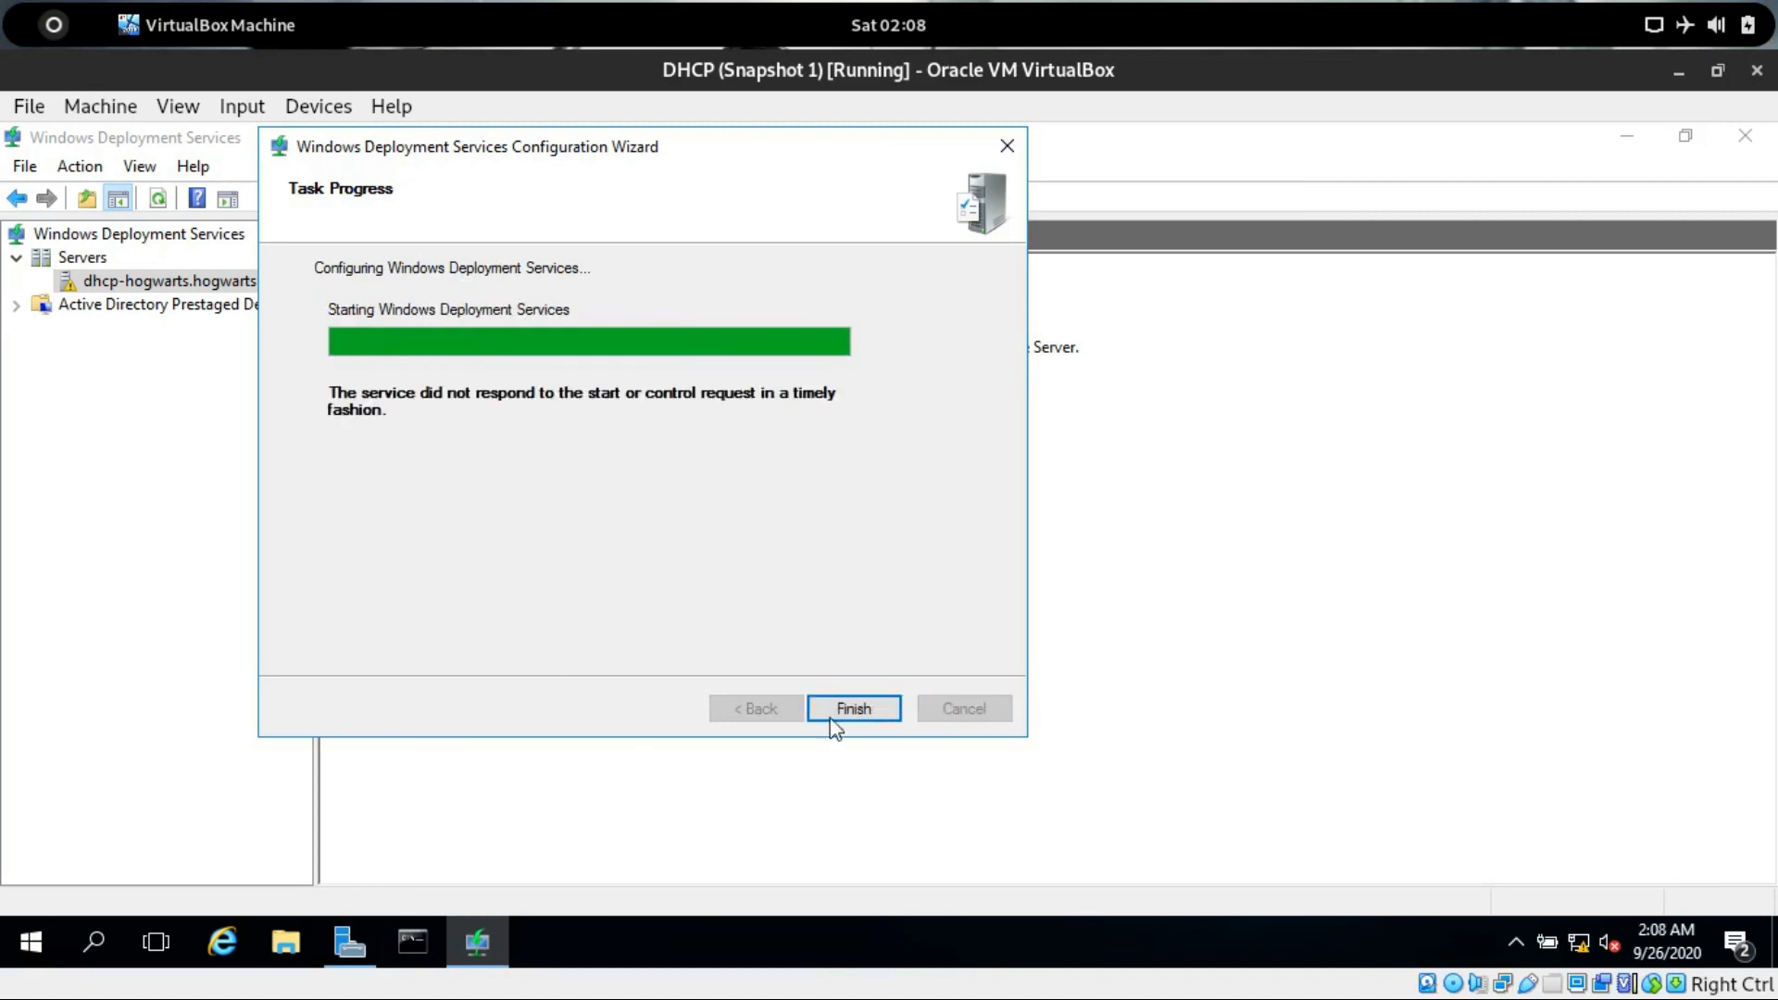
pyautogui.click(842, 706)
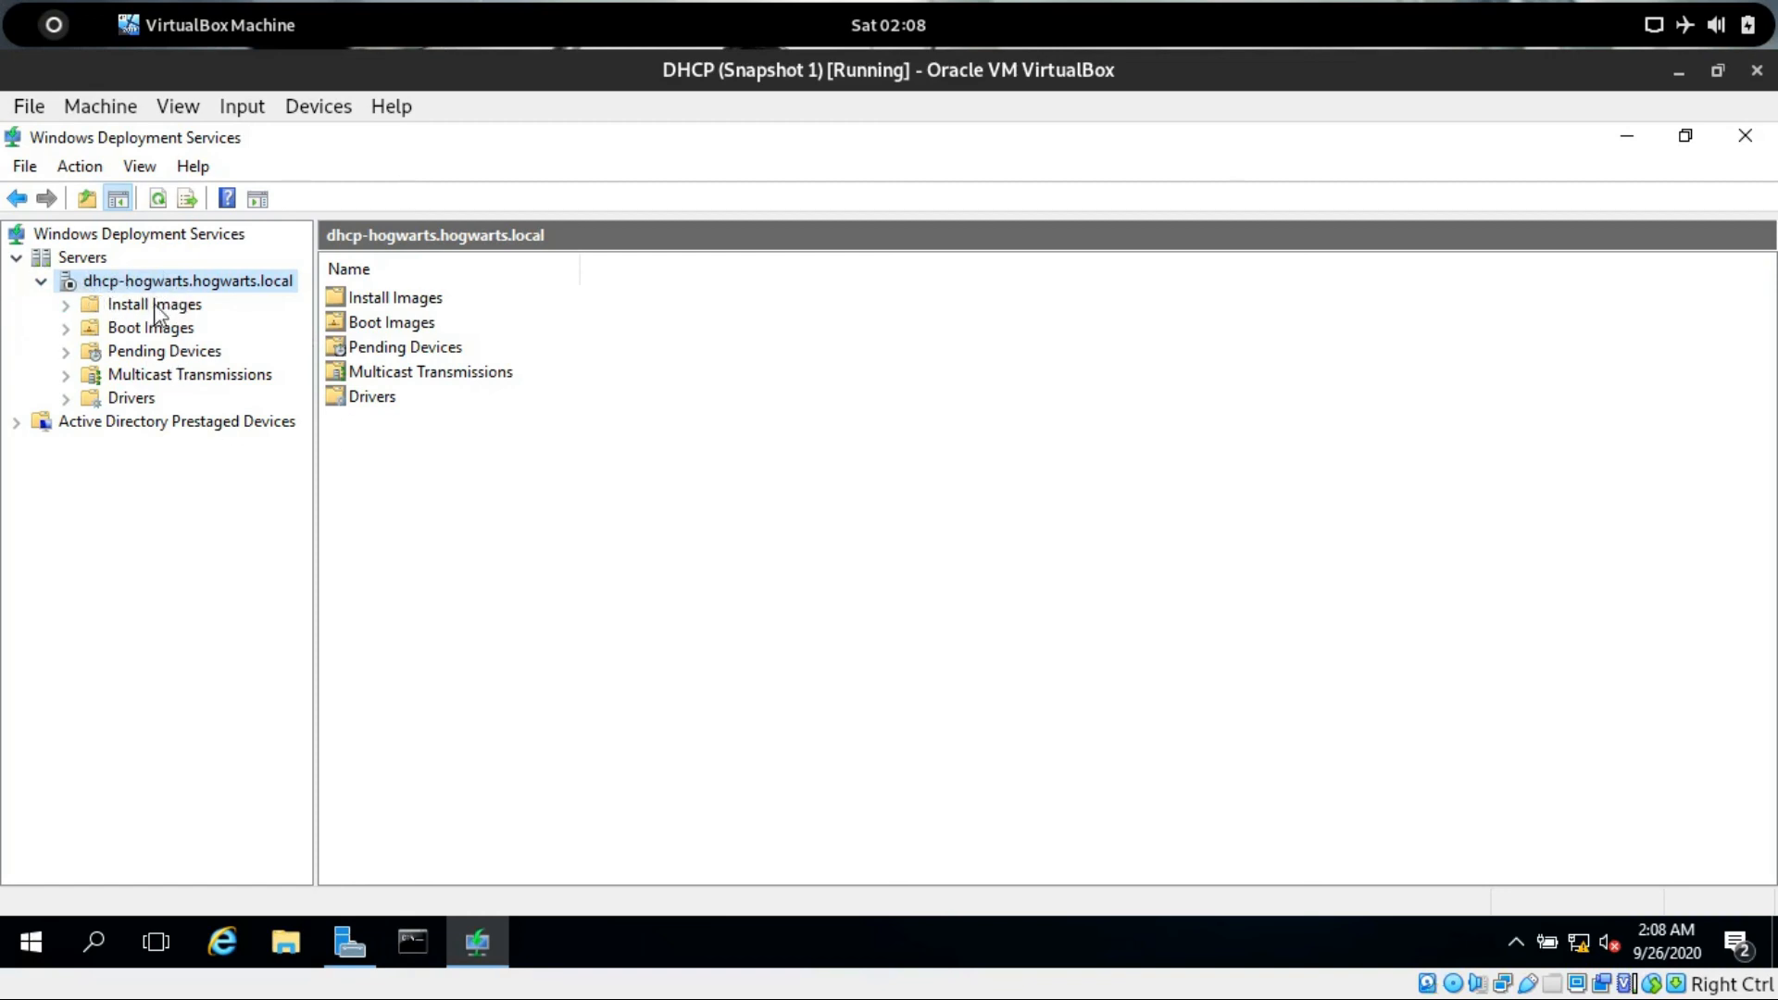
# Start the Windows Deployment Services service on the server and acknowledge the result.
pyautogui.rightClick(173, 283)
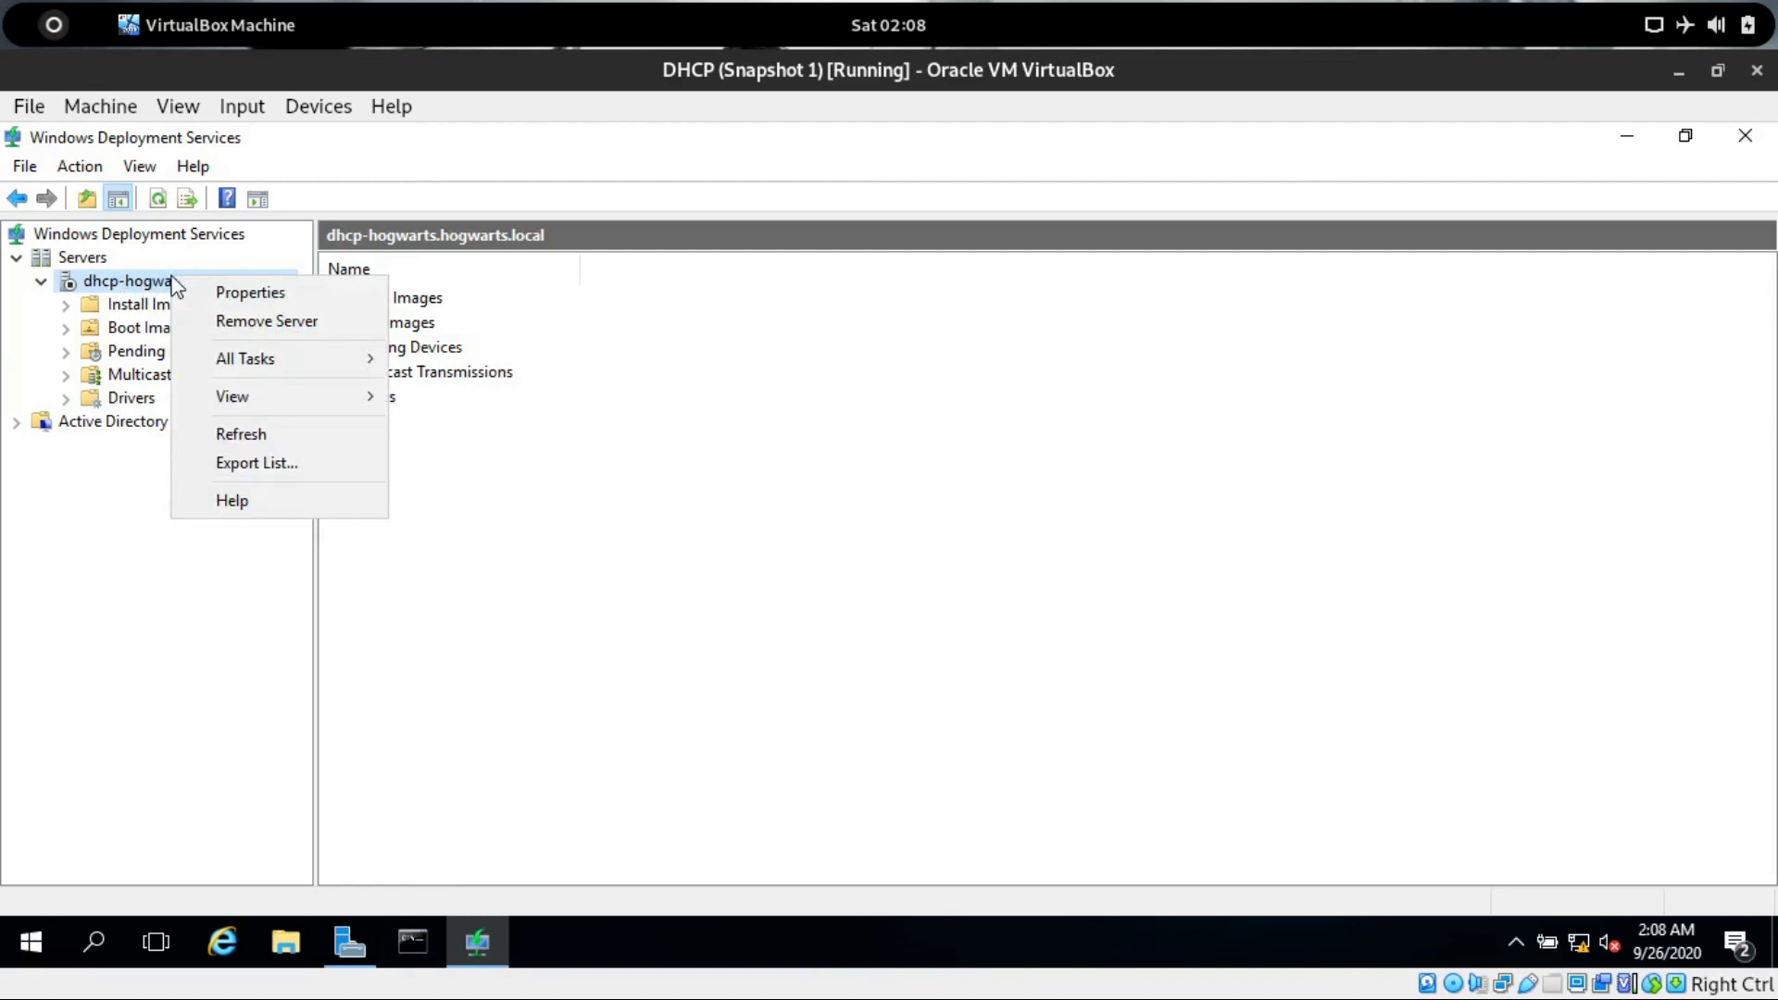
pyautogui.moveTo(292, 358)
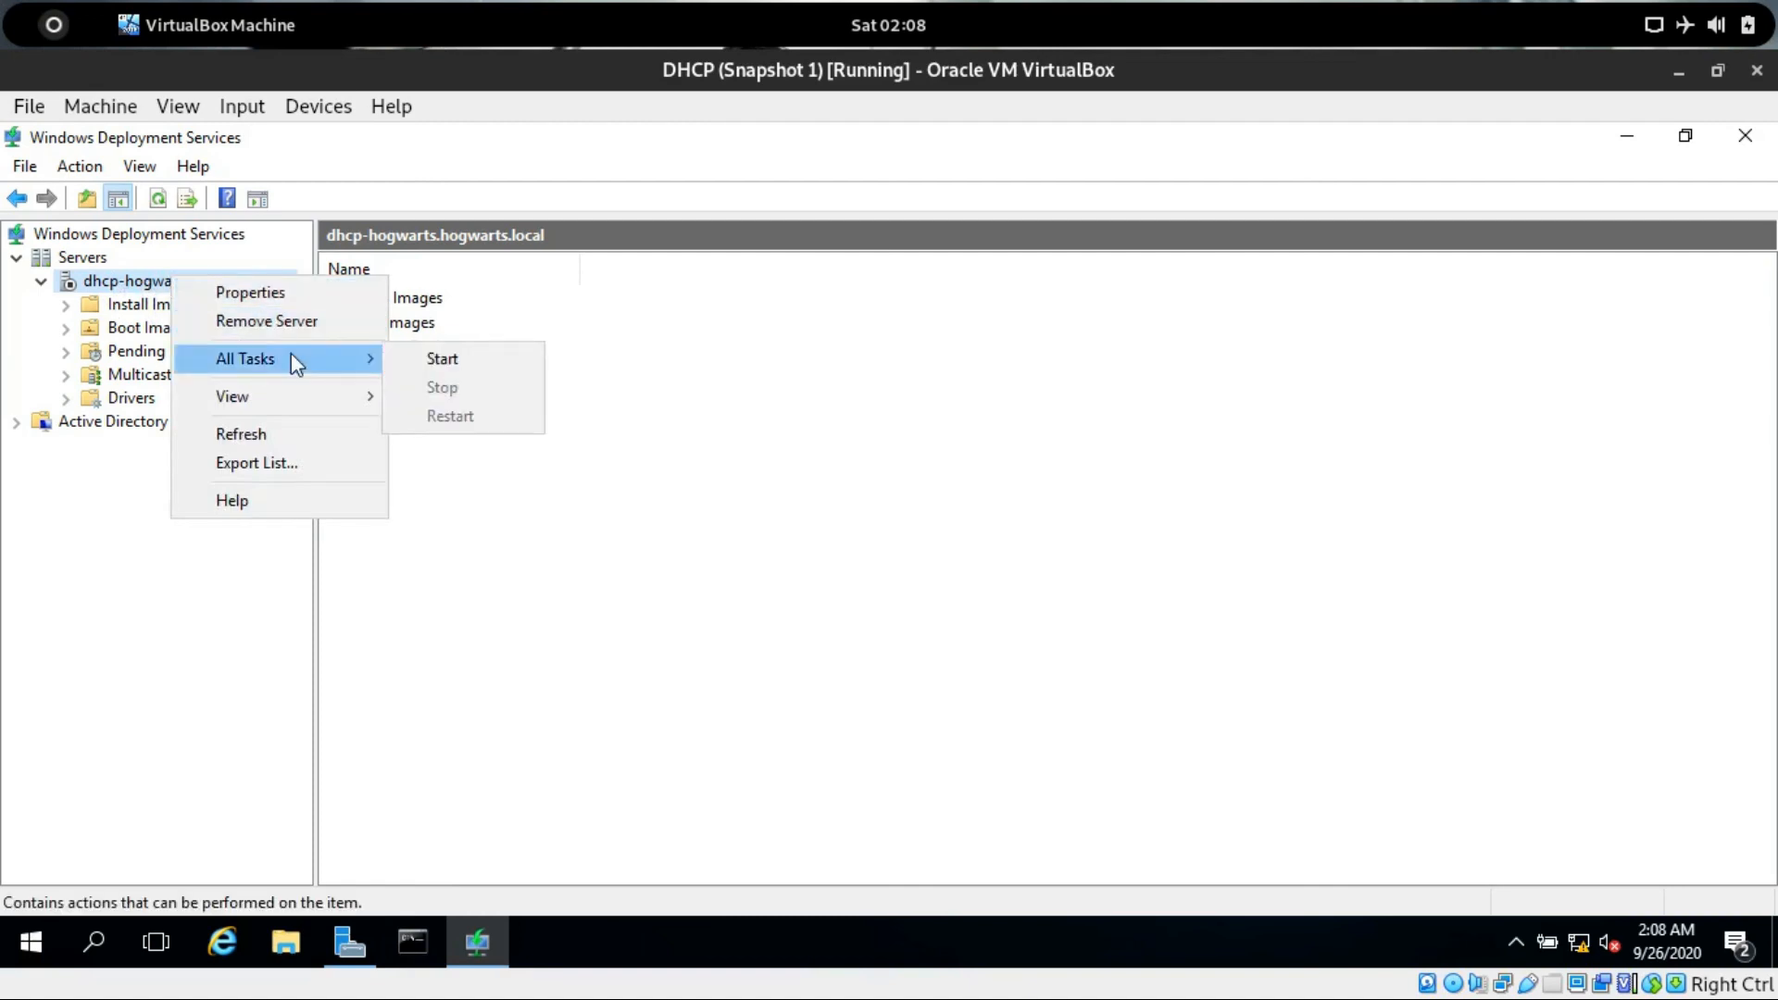
pyautogui.click(443, 361)
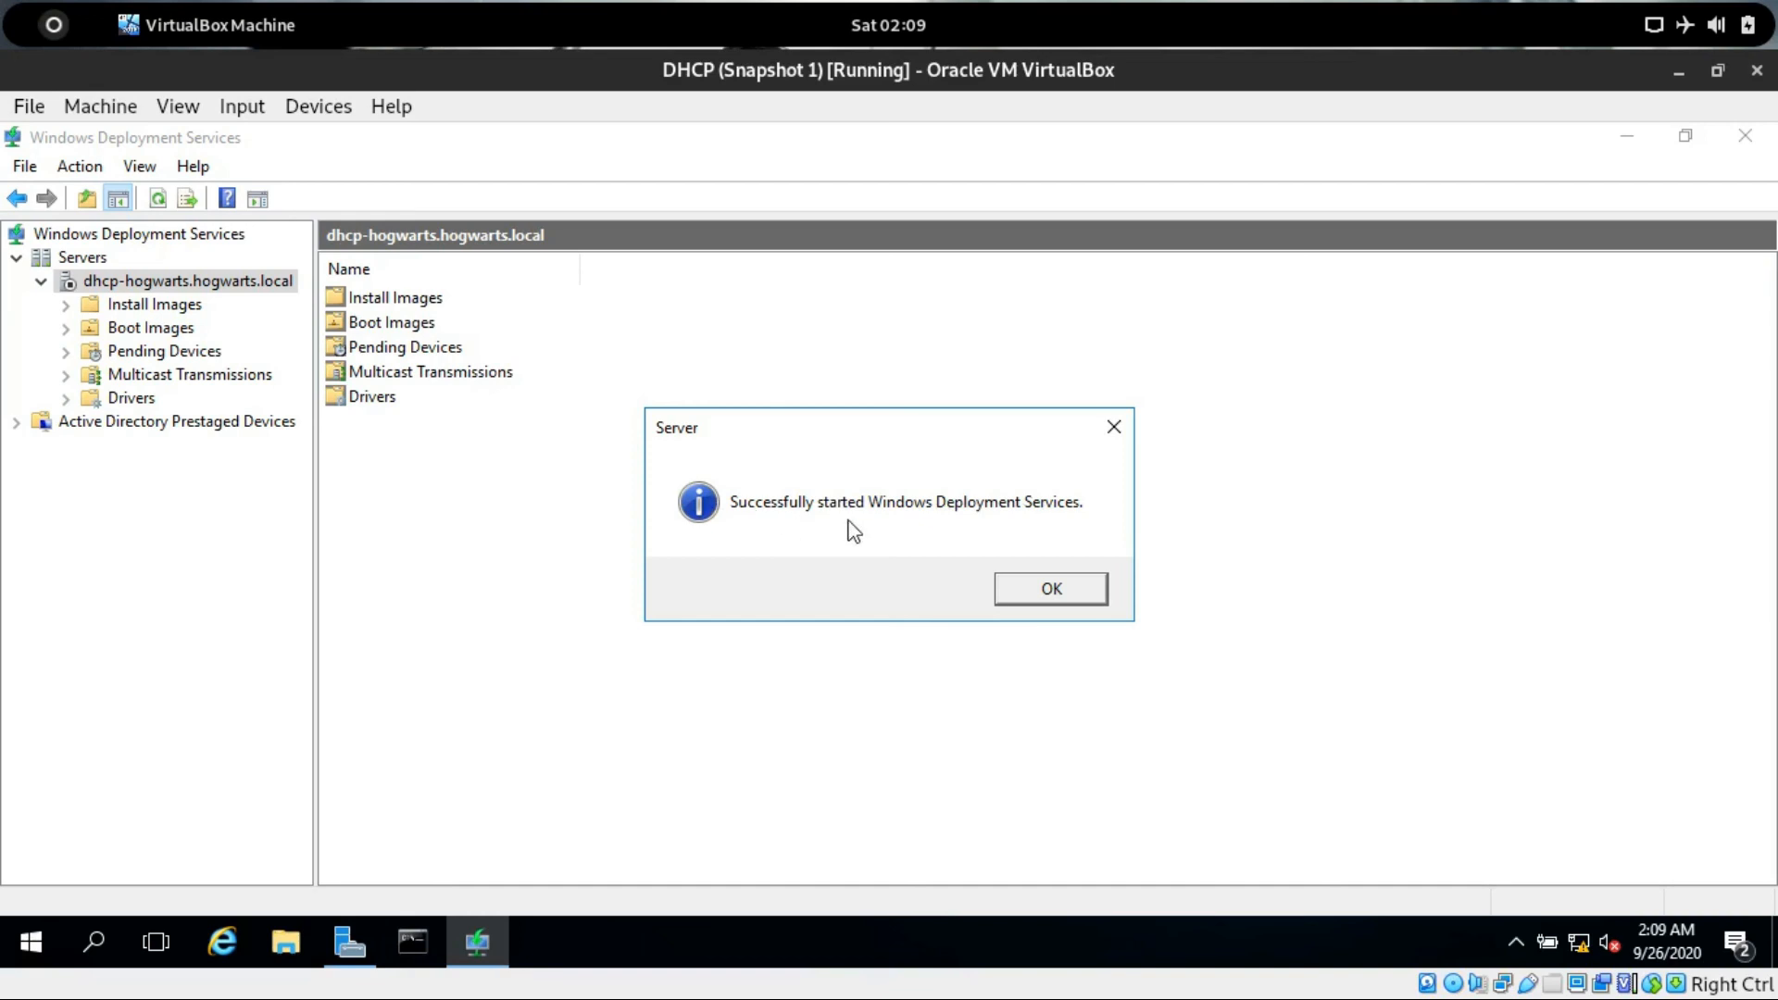
pyautogui.click(1052, 590)
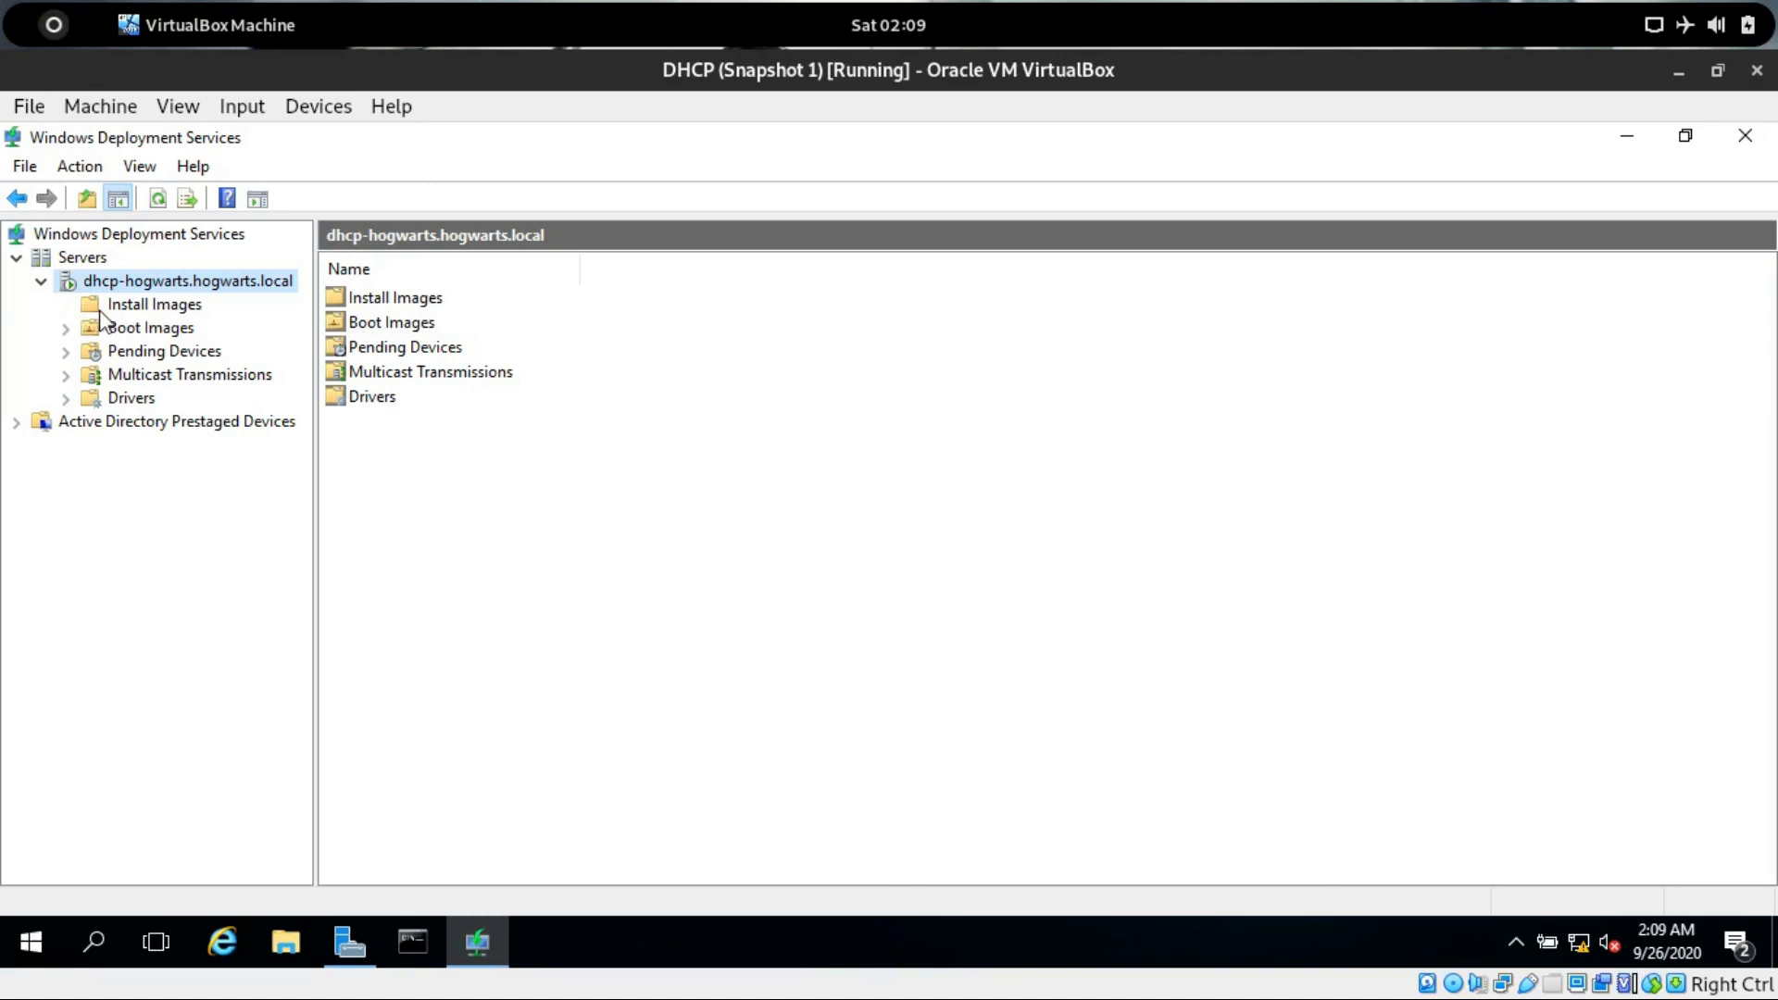
# Switch to VirtualBox Manager and mount win 10.iso in the DHCP VM's optical drive instead of VBoxGuestAdditions.iso.
pyautogui.click(74, 326)
pyautogui.click(56, 27)
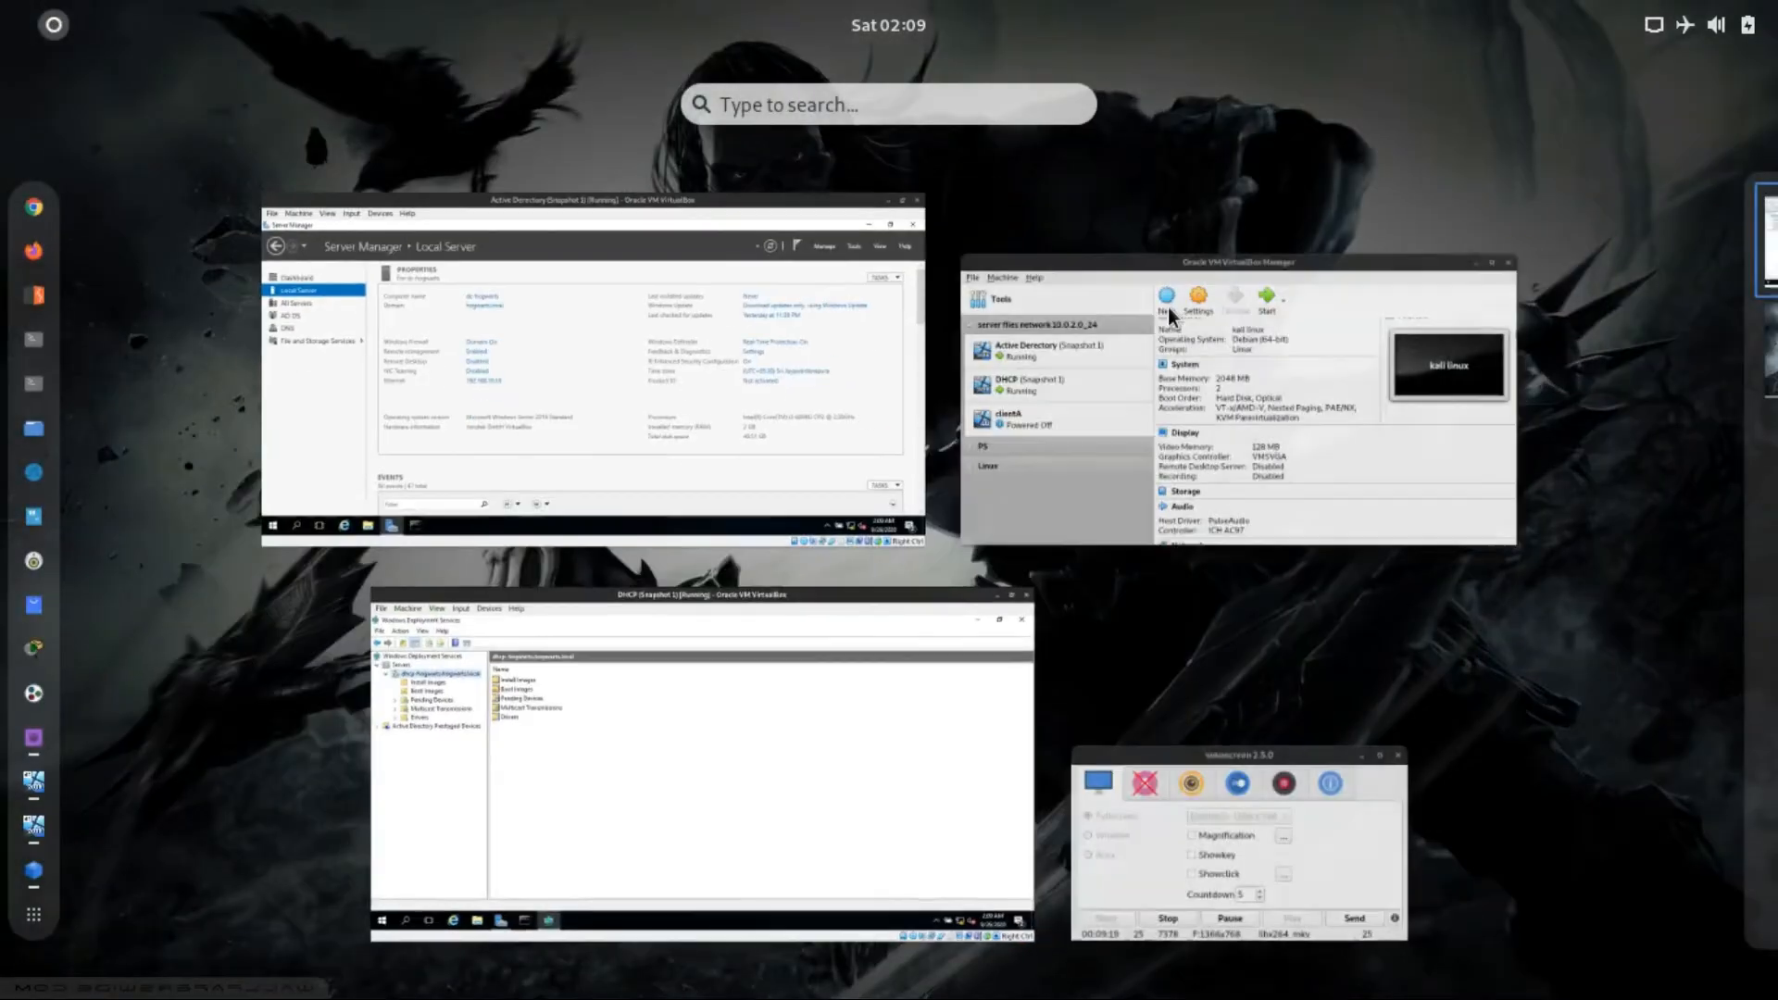
pyautogui.click(1115, 335)
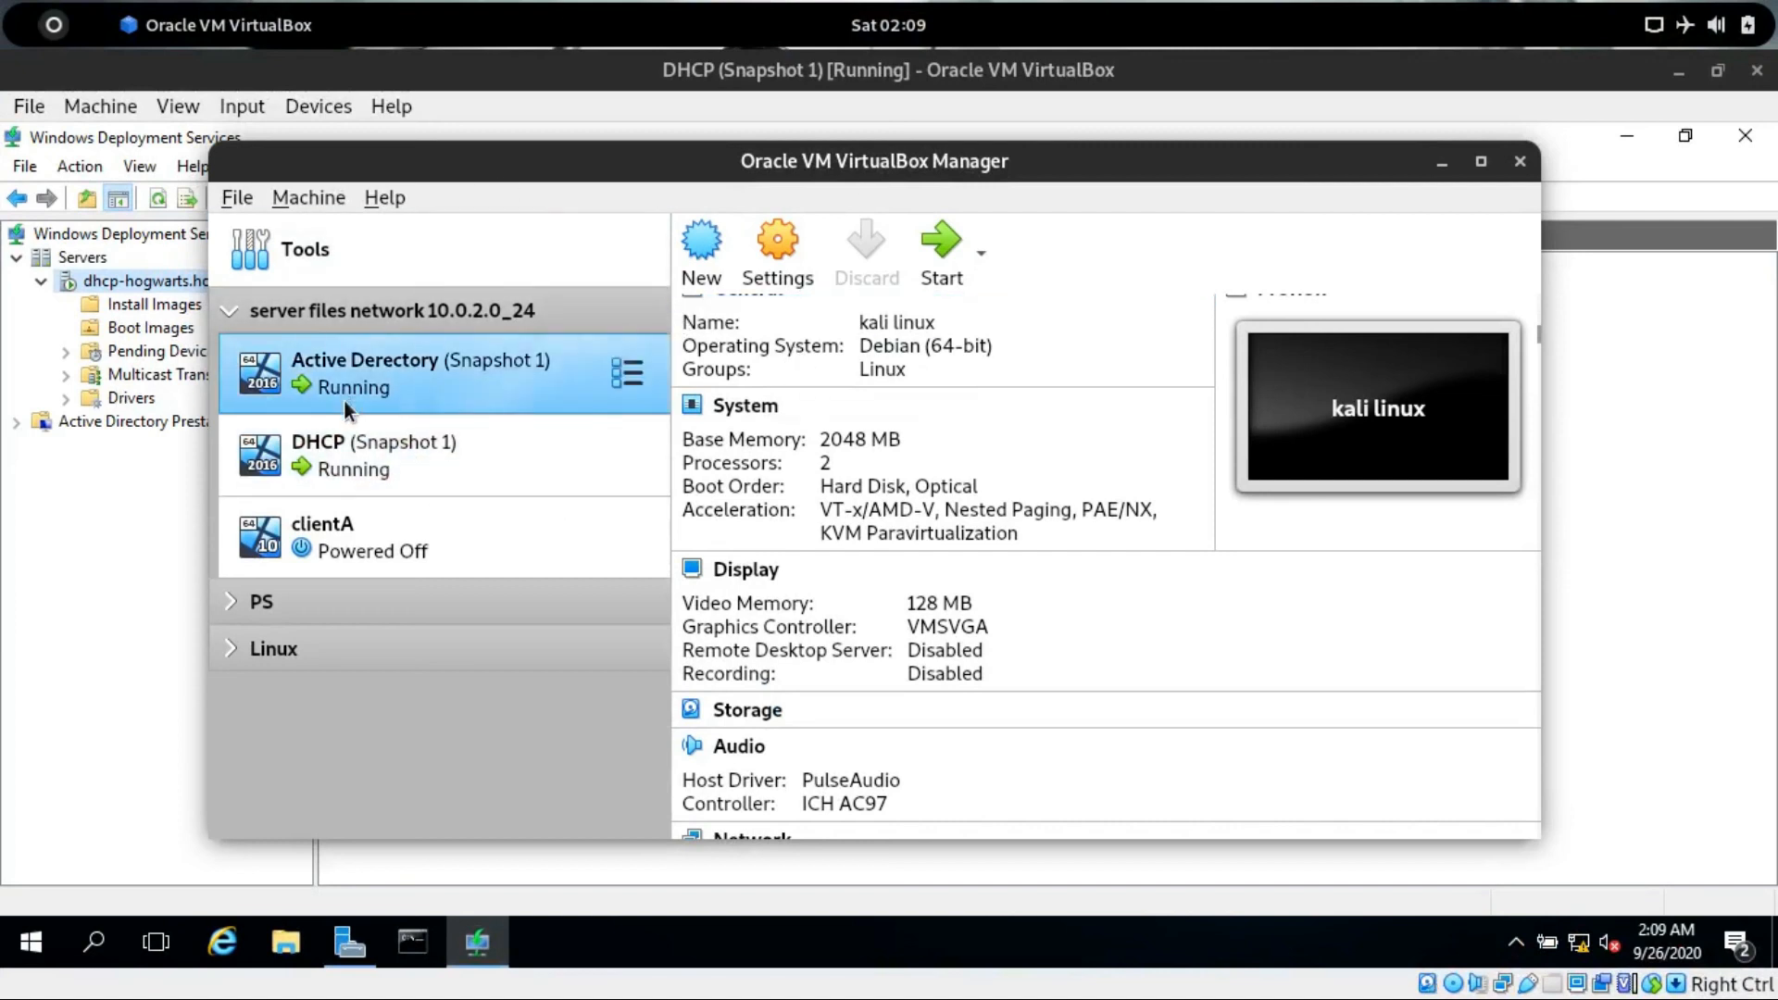
pyautogui.click(336, 447)
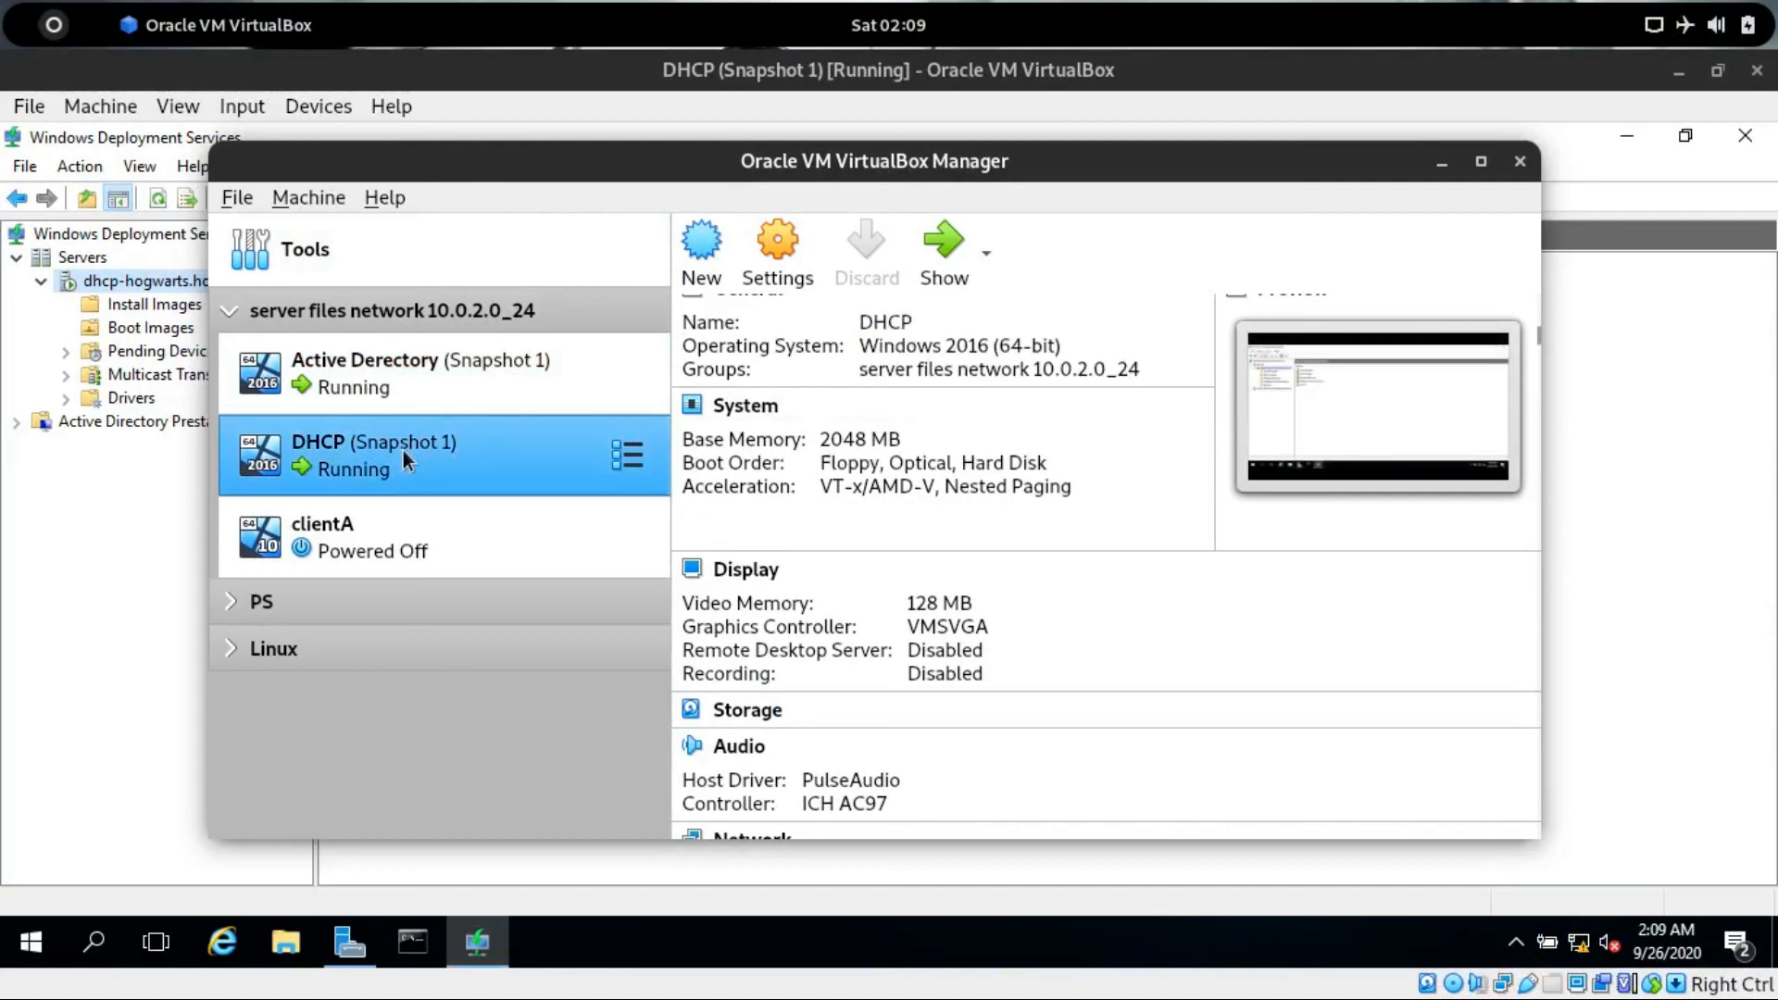
pyautogui.click(776, 676)
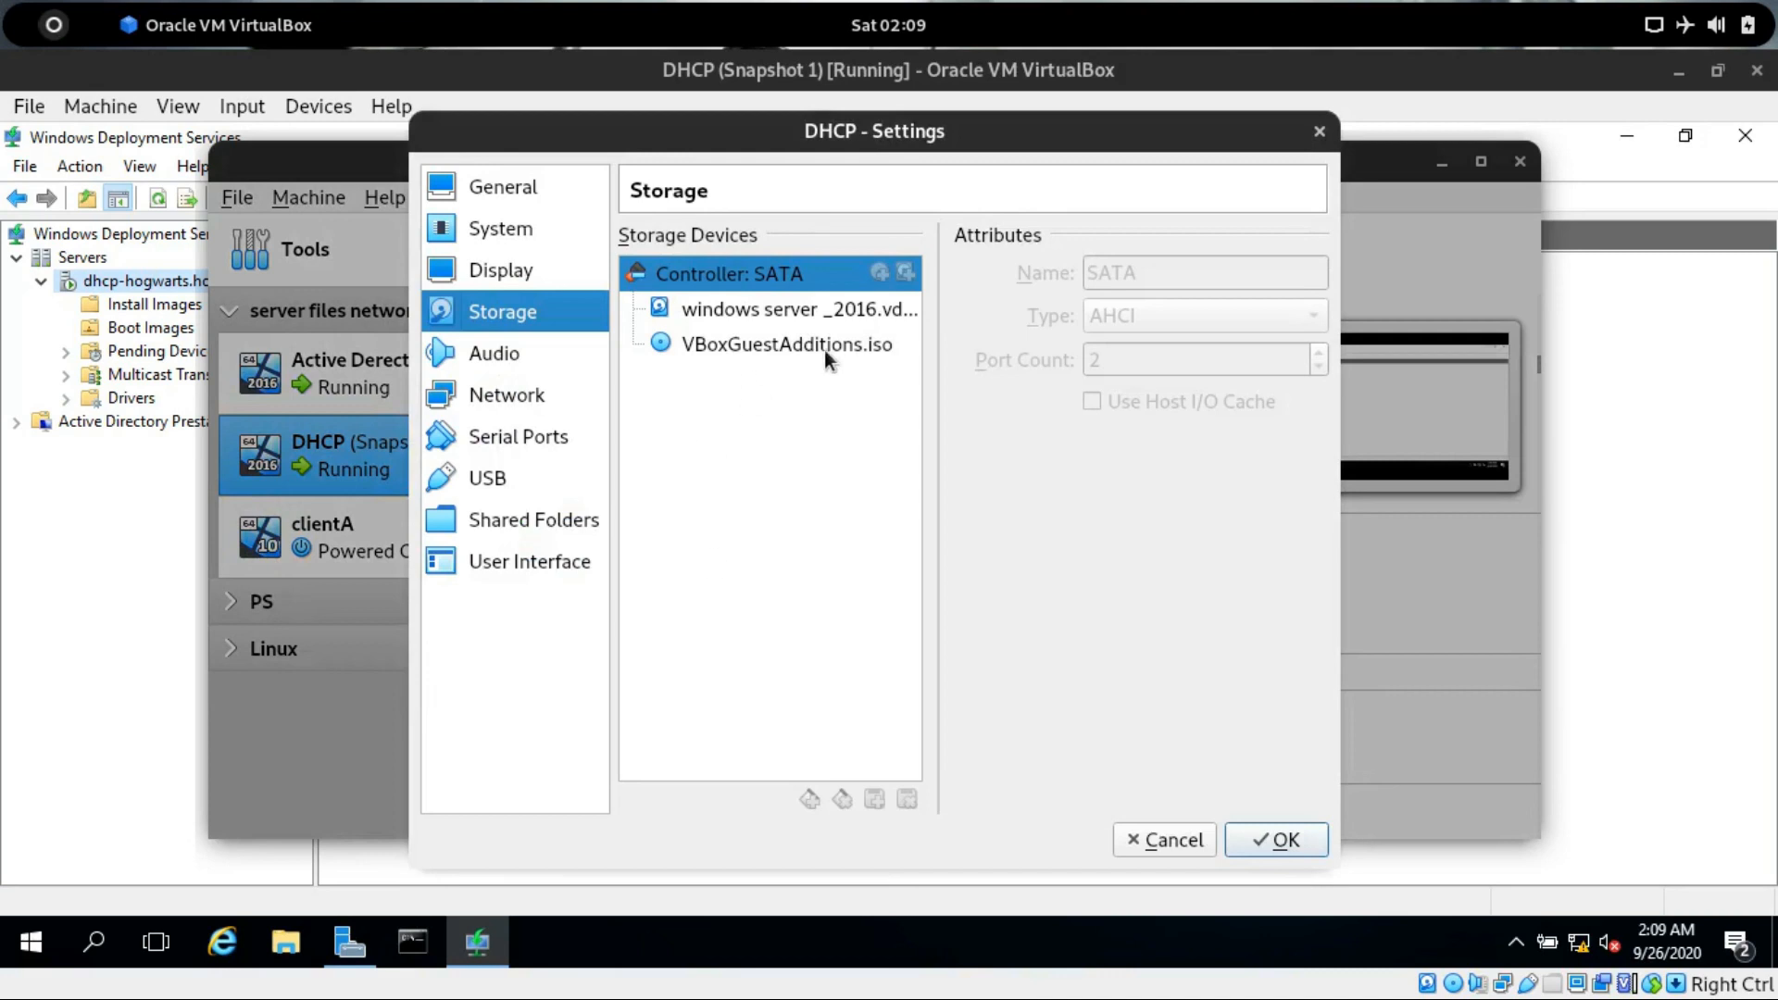
pyautogui.click(723, 309)
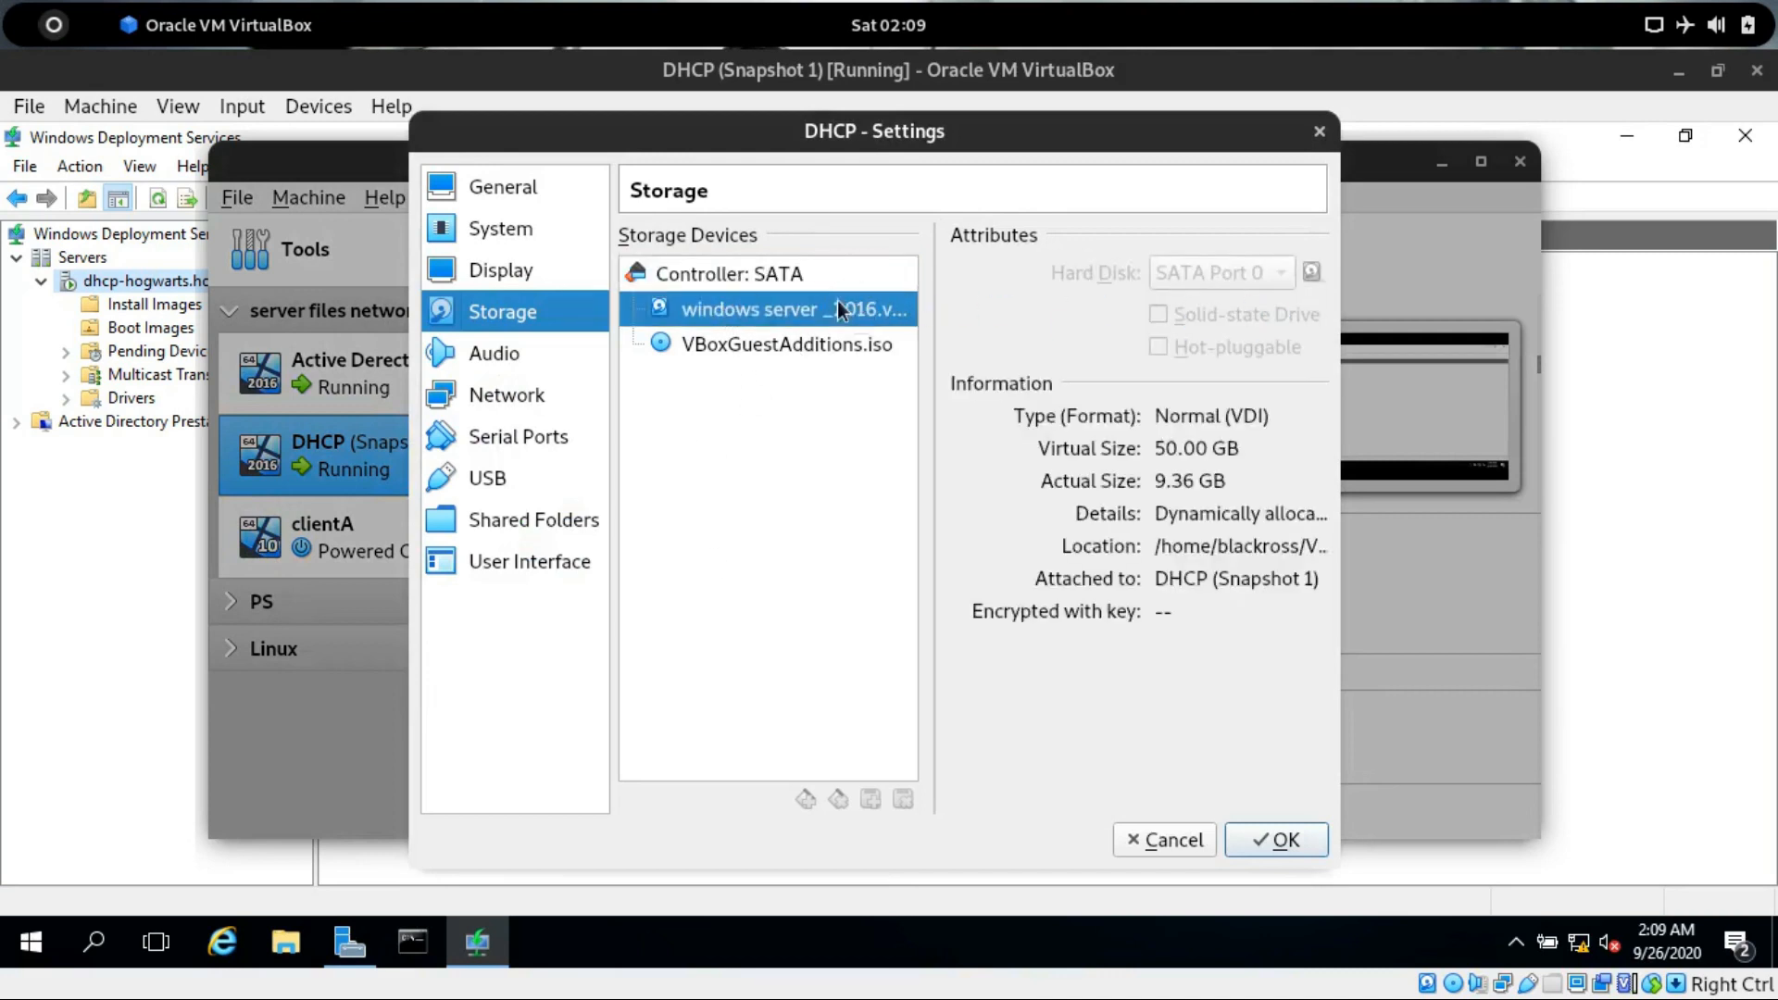
pyautogui.moveTo(815, 343); pyautogui.dragTo(1261, 277)
pyautogui.click(1298, 273)
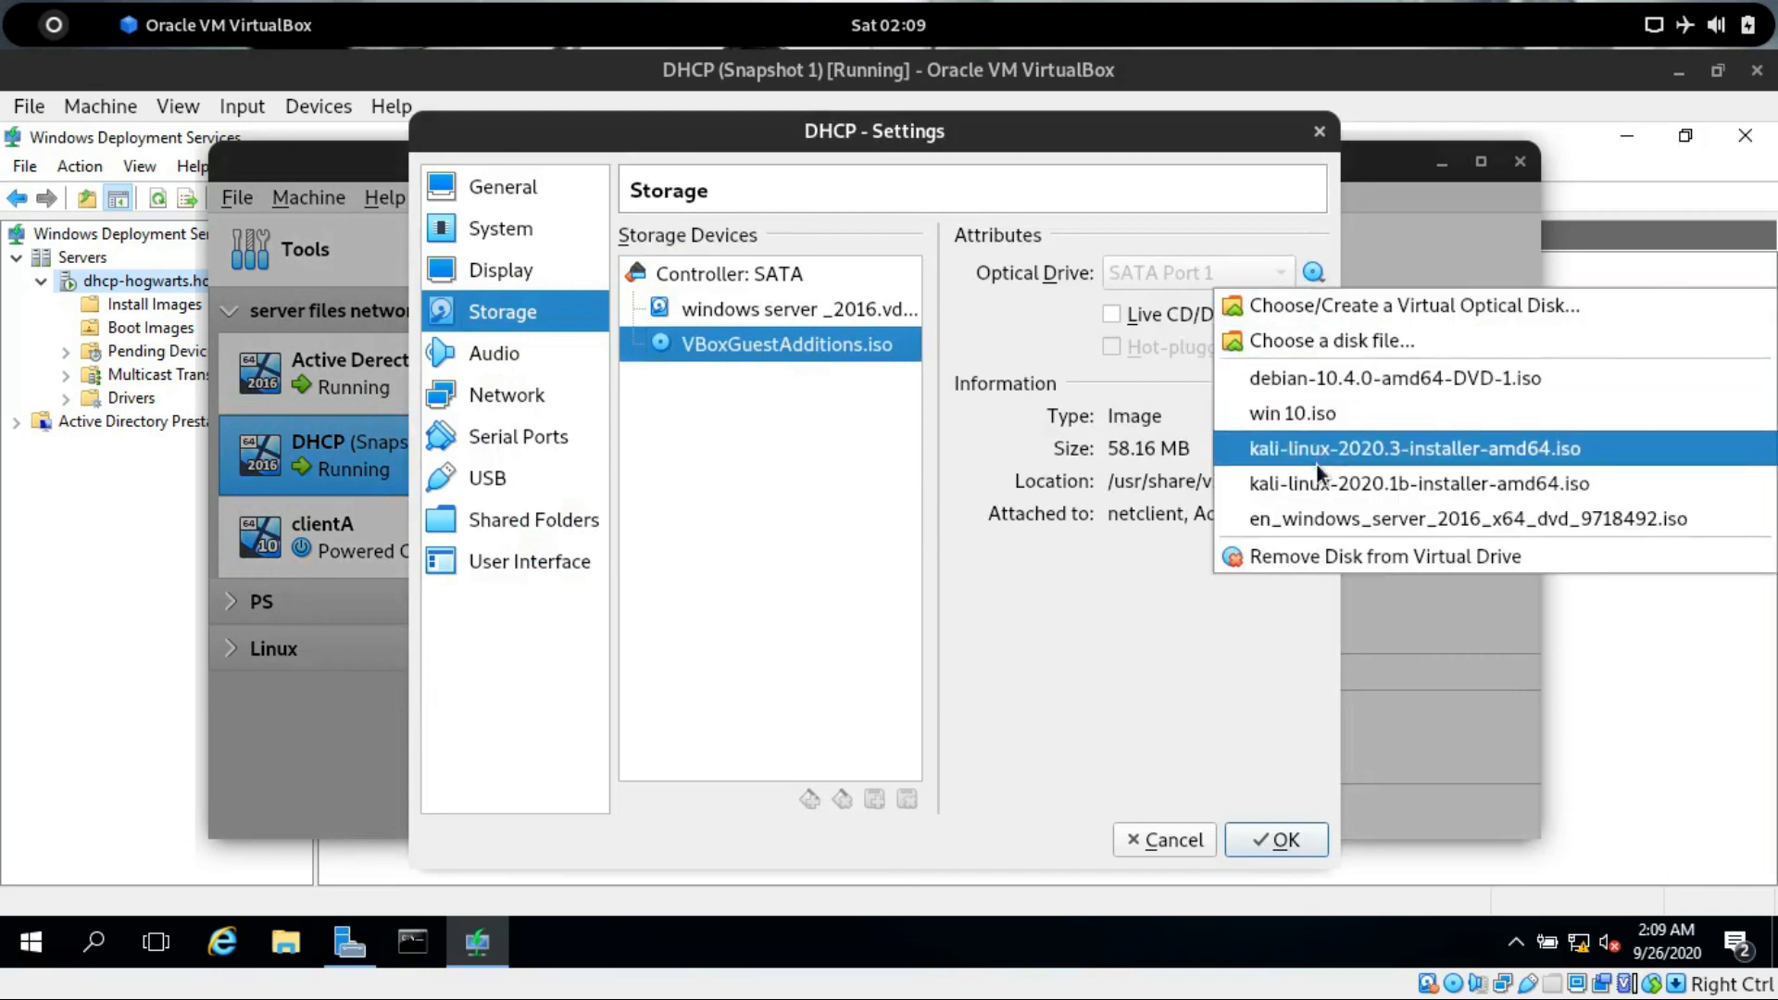
pyautogui.click(1305, 413)
pyautogui.click(1266, 839)
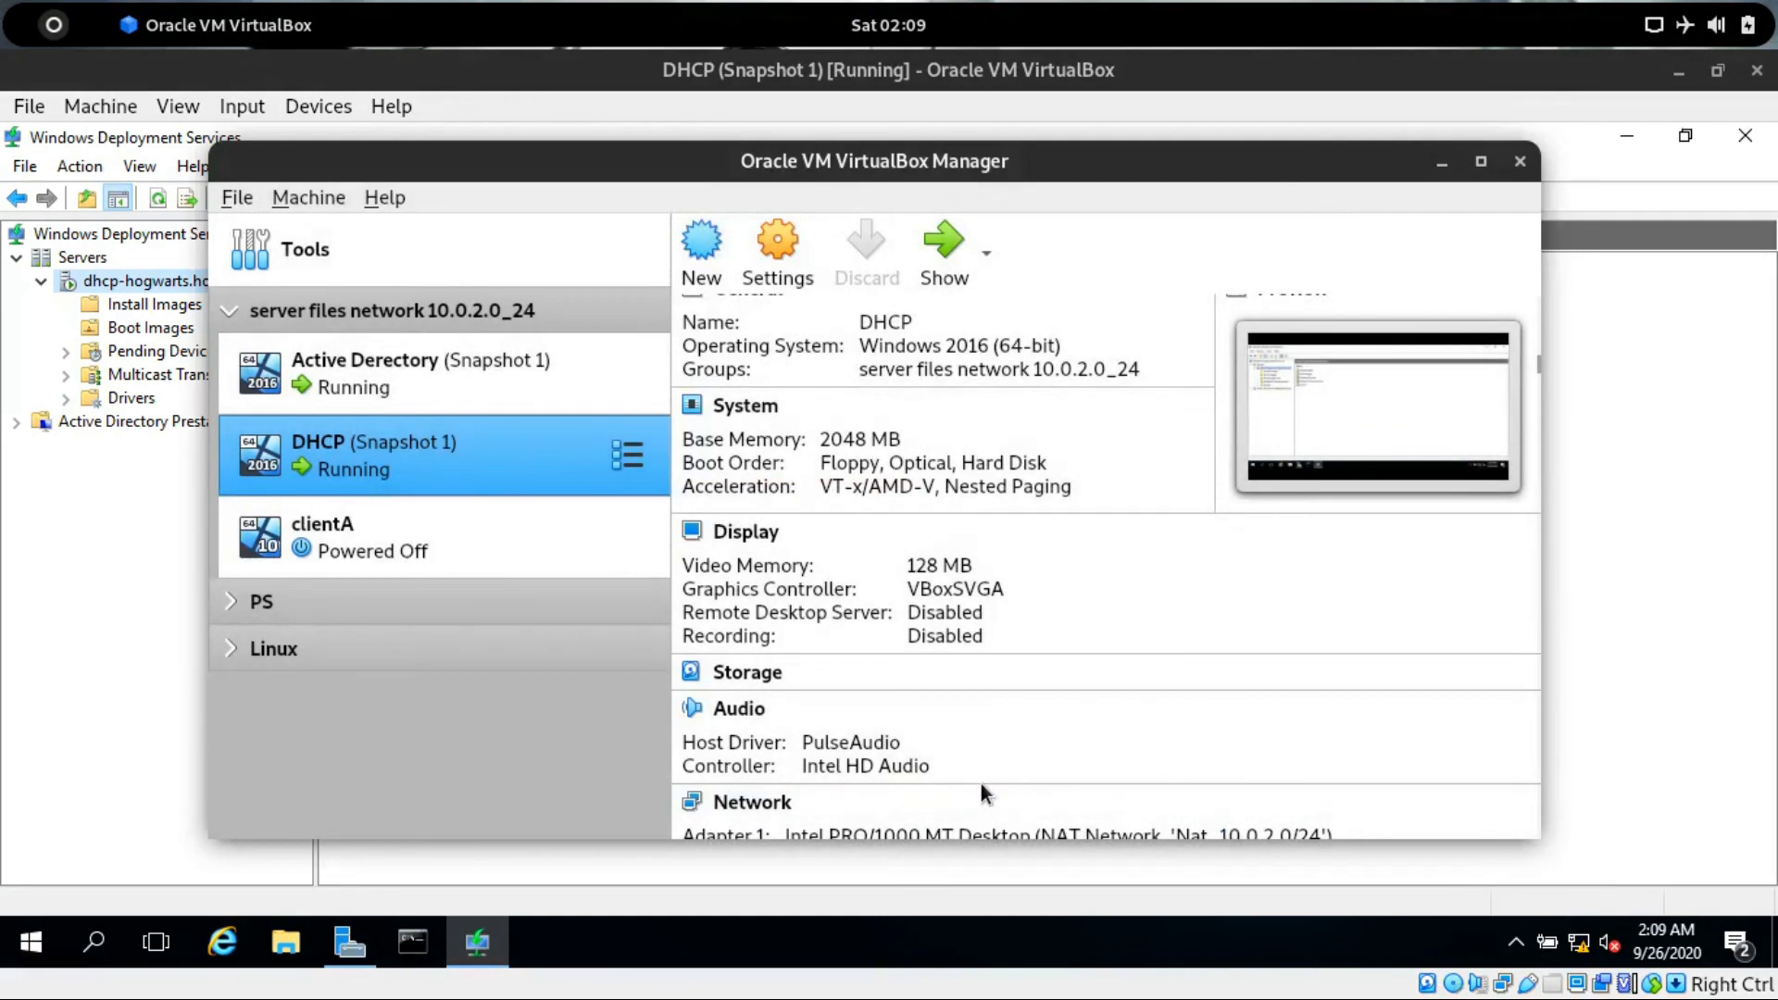
# Open File Explorer inside the VM and open the CD Drive (D:) contents.
pyautogui.click(43, 640)
pyautogui.click(285, 942)
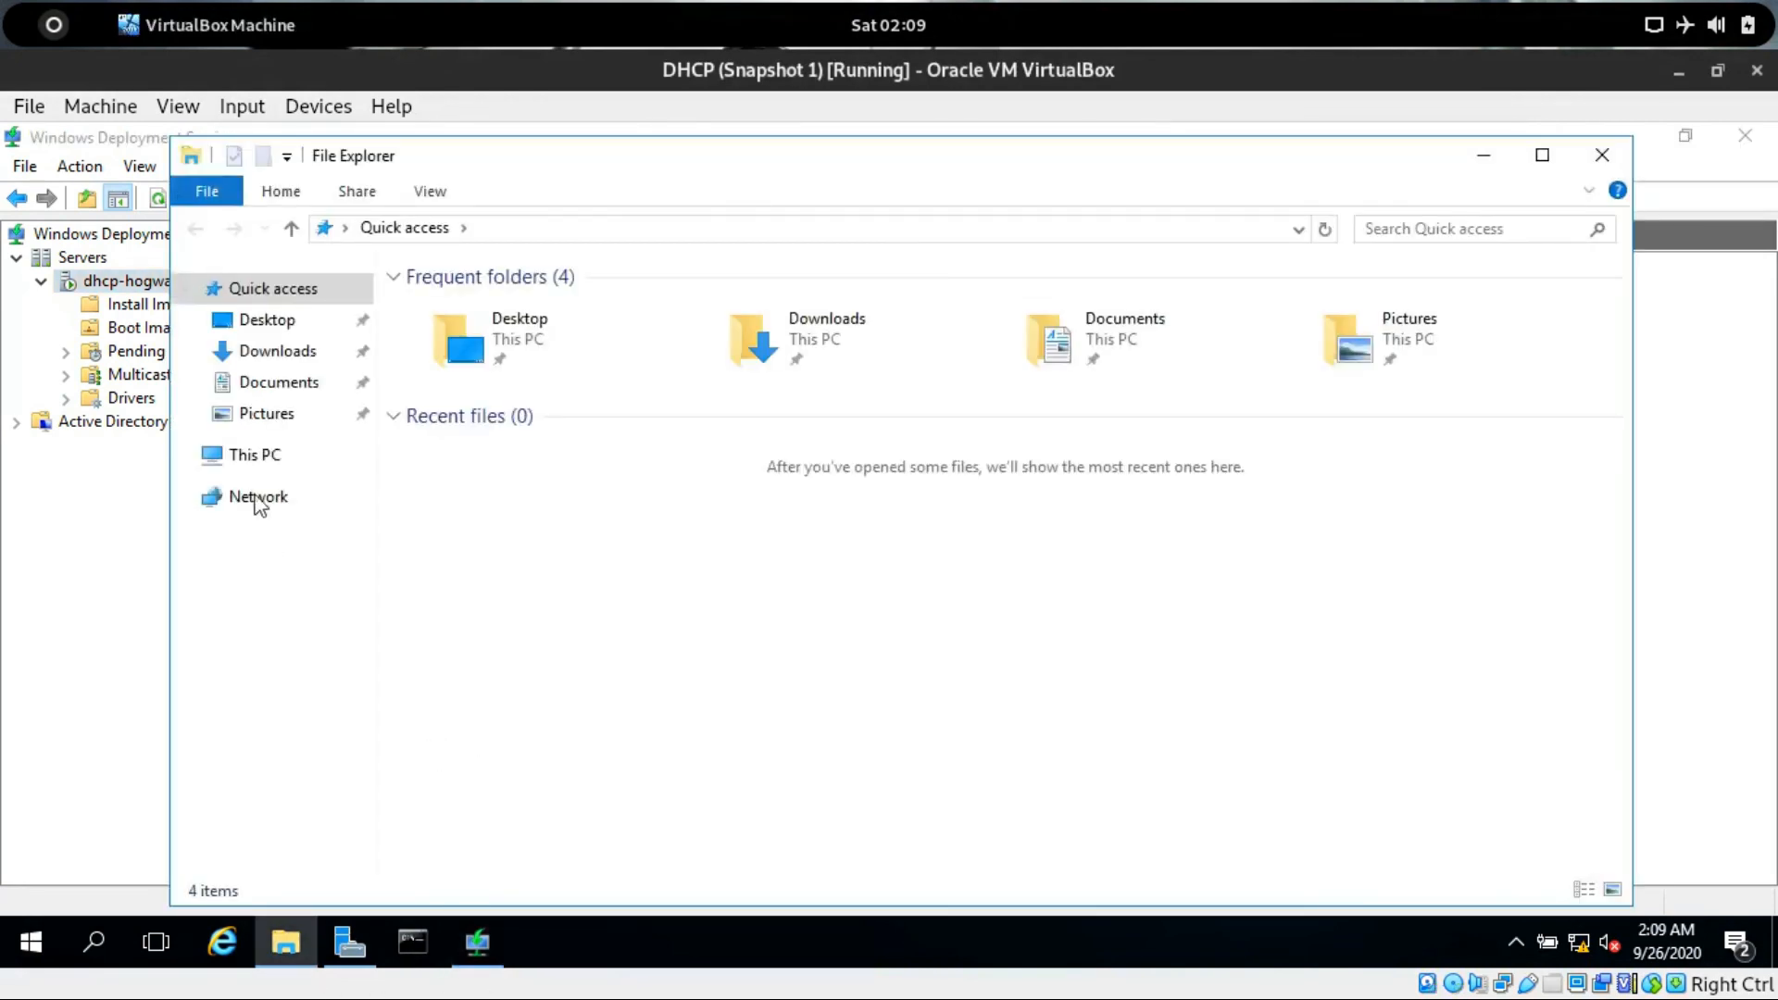
pyautogui.click(254, 454)
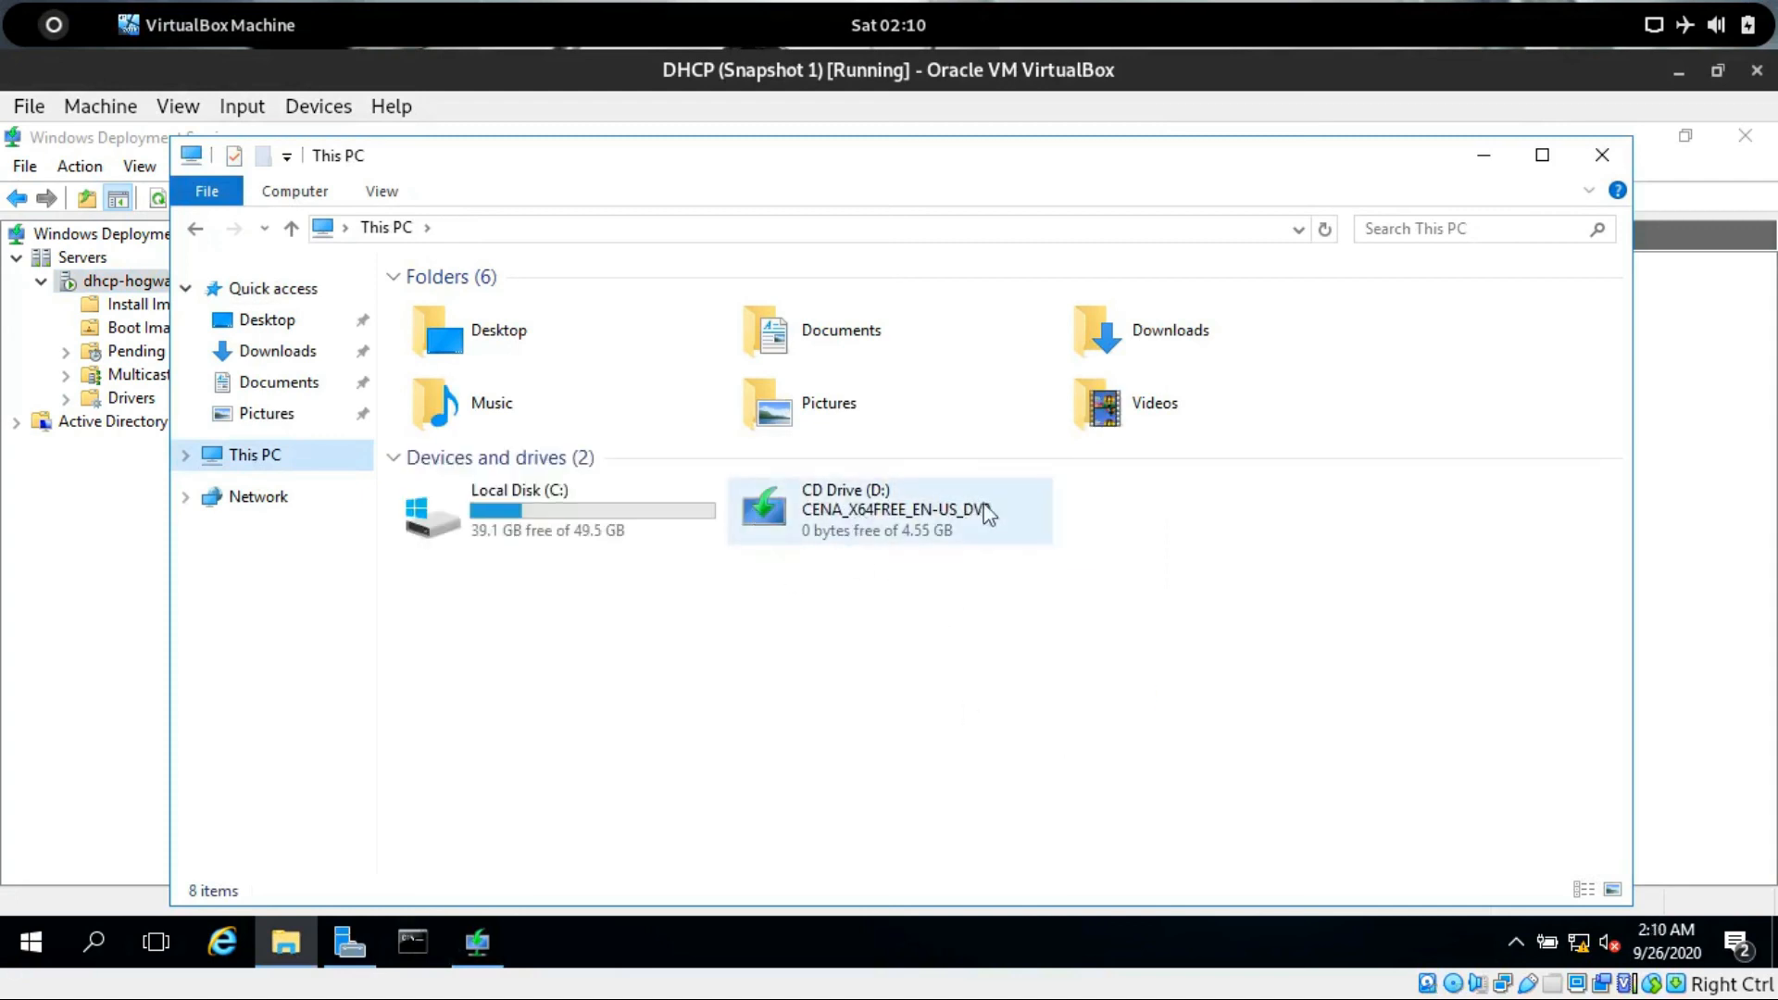
pyautogui.rightClick(868, 503)
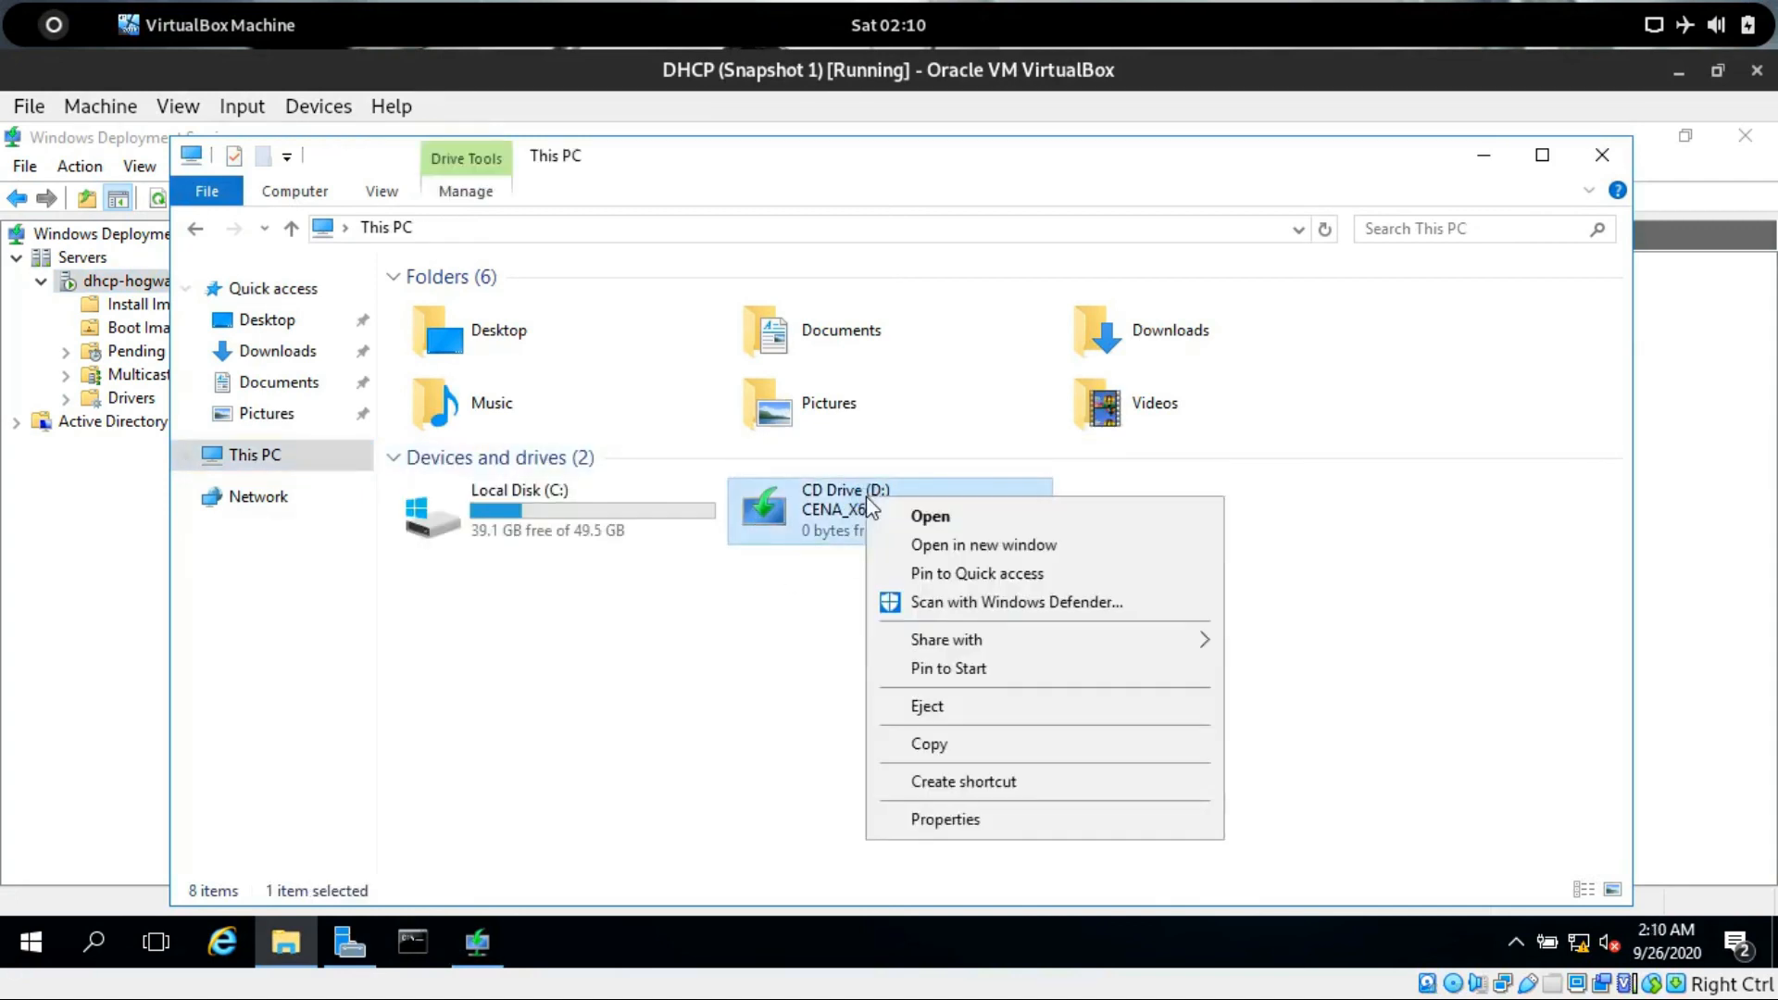
pyautogui.click(918, 520)
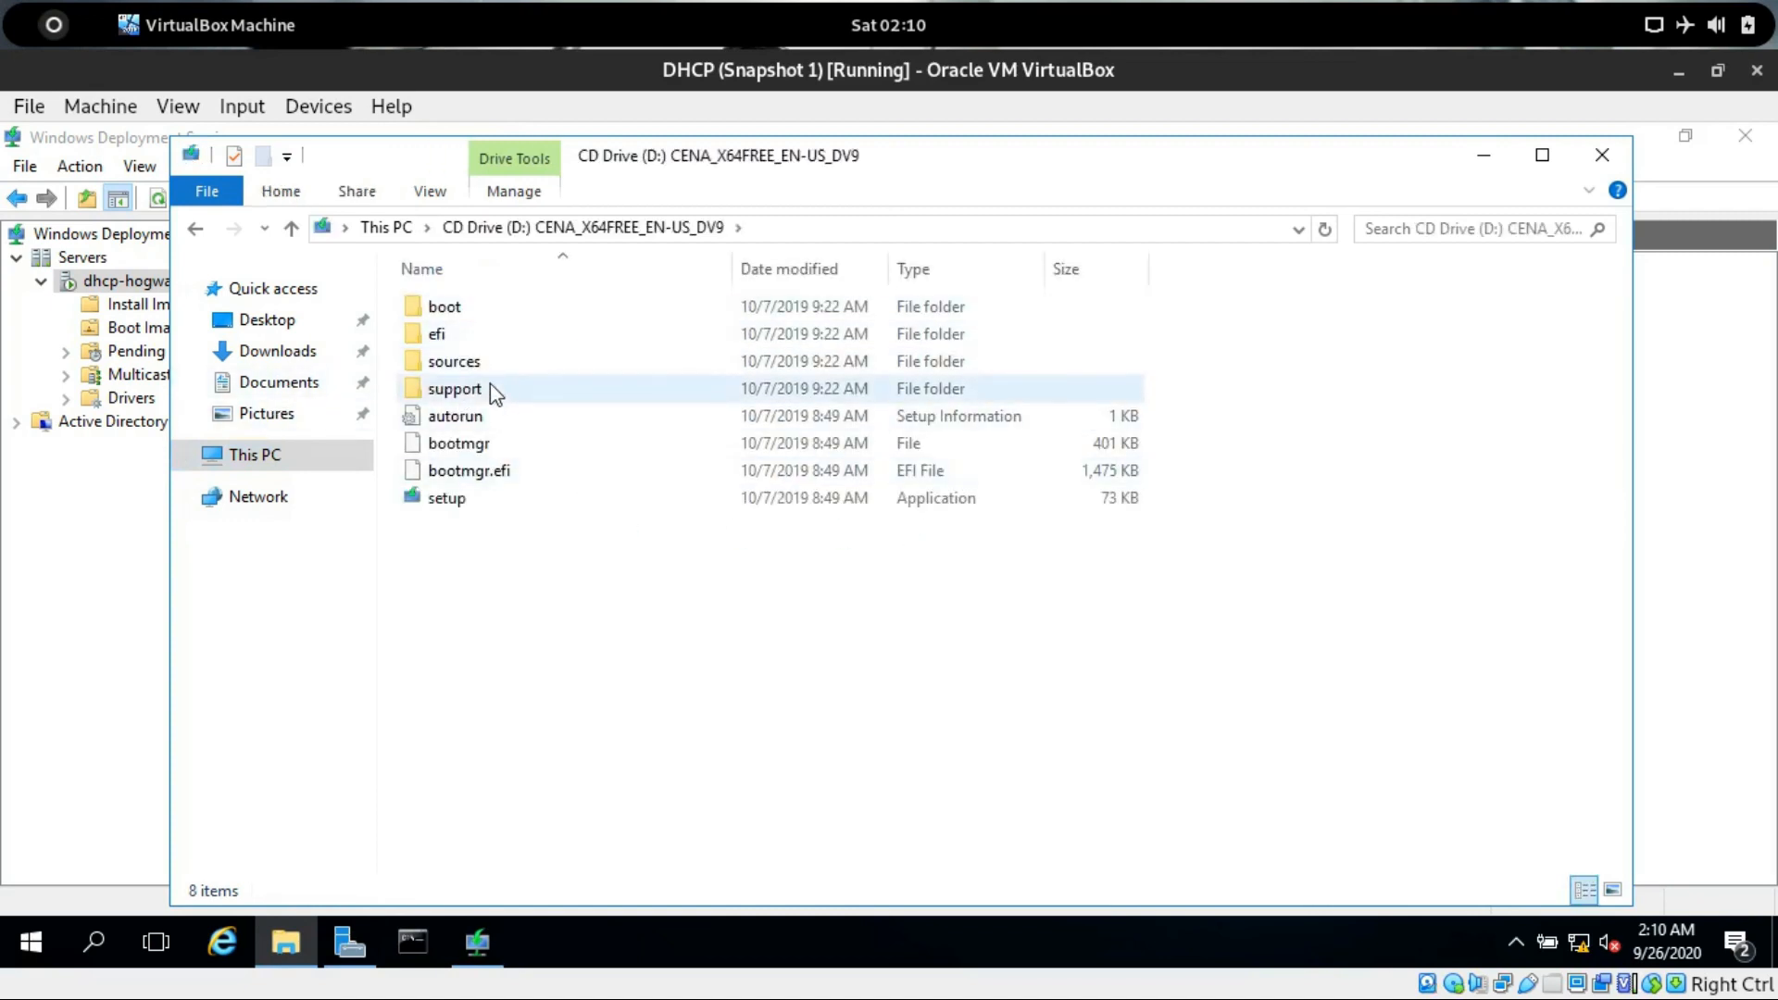
# Copy boot.wim from the DVD's sources folder into the Documents folder.
pyautogui.doubleClick(438, 363)
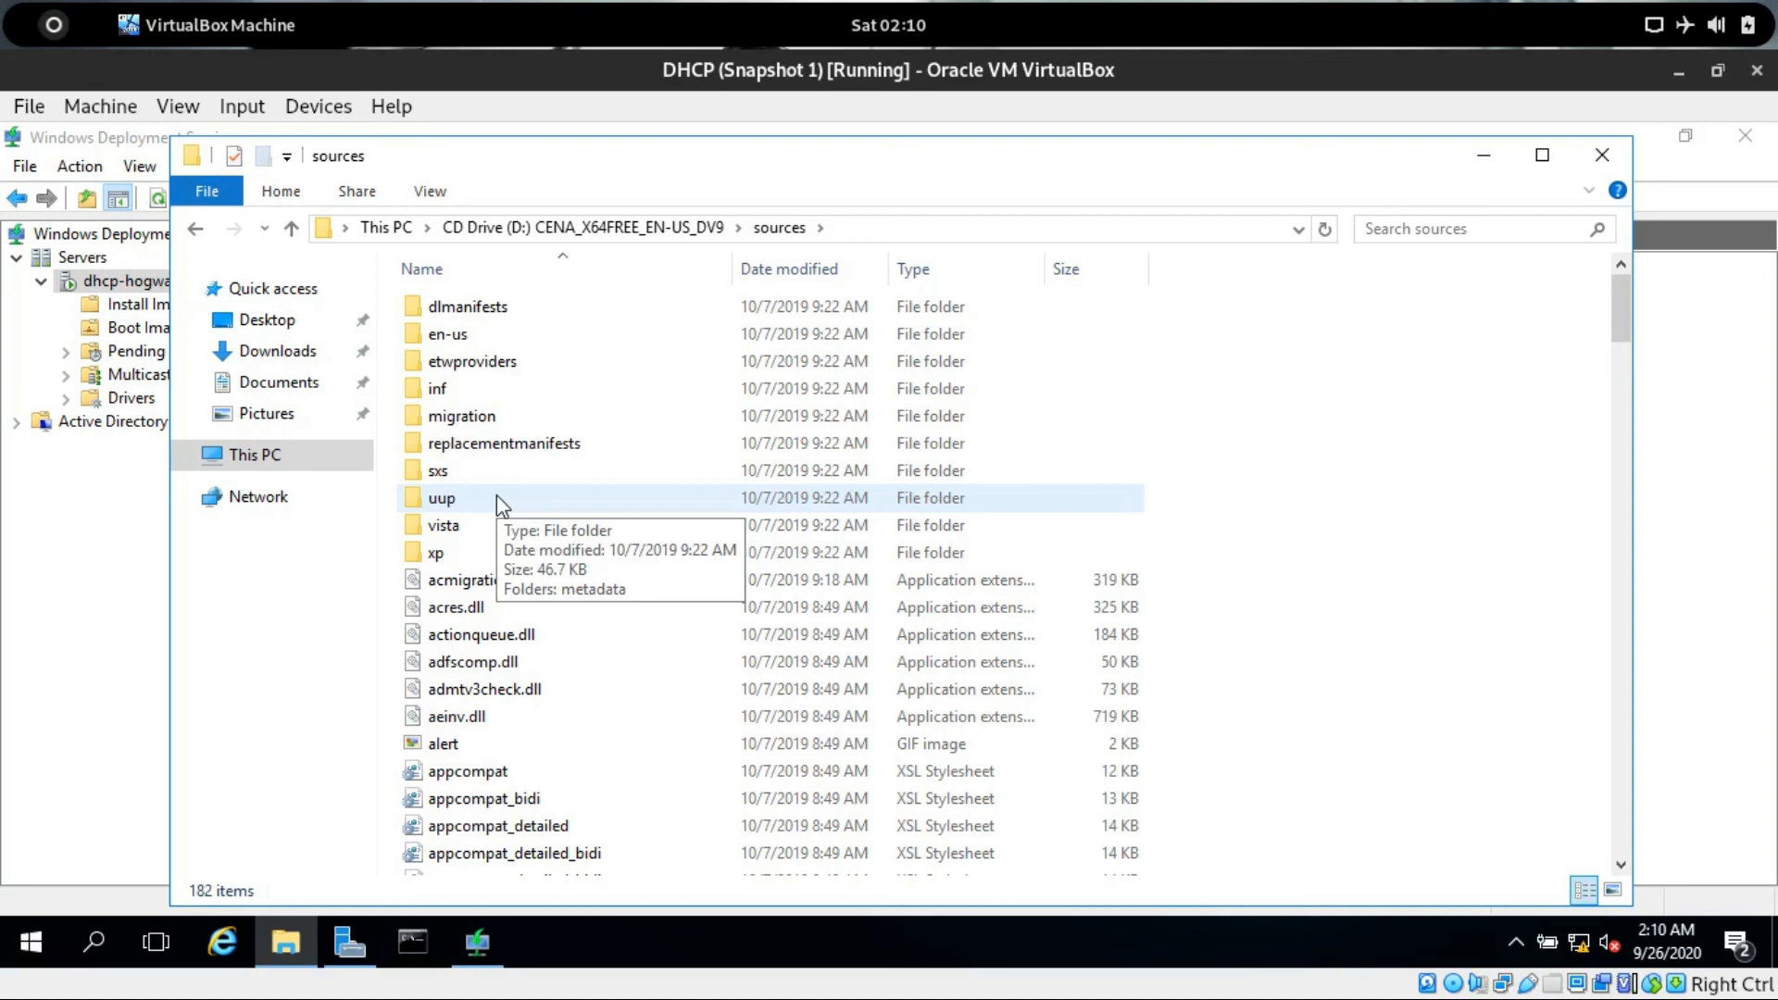
pyautogui.write('ins')
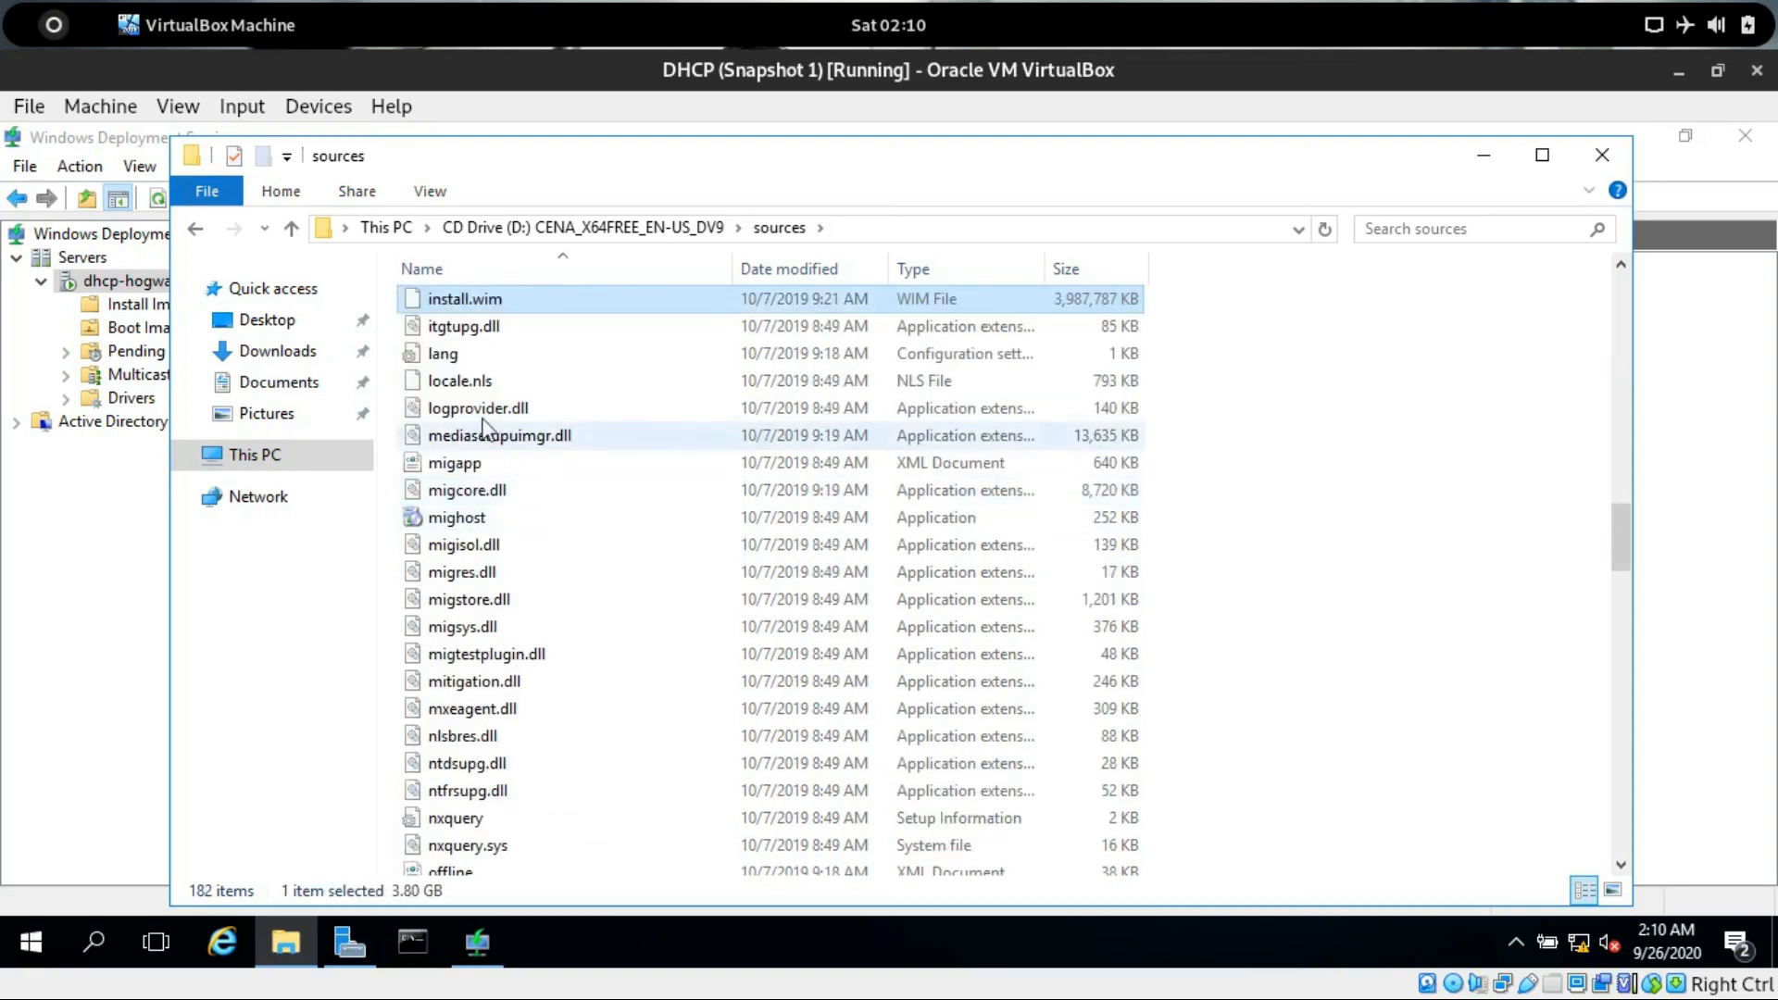
pyautogui.moveTo(543, 190); pyautogui.dragTo(741, 199)
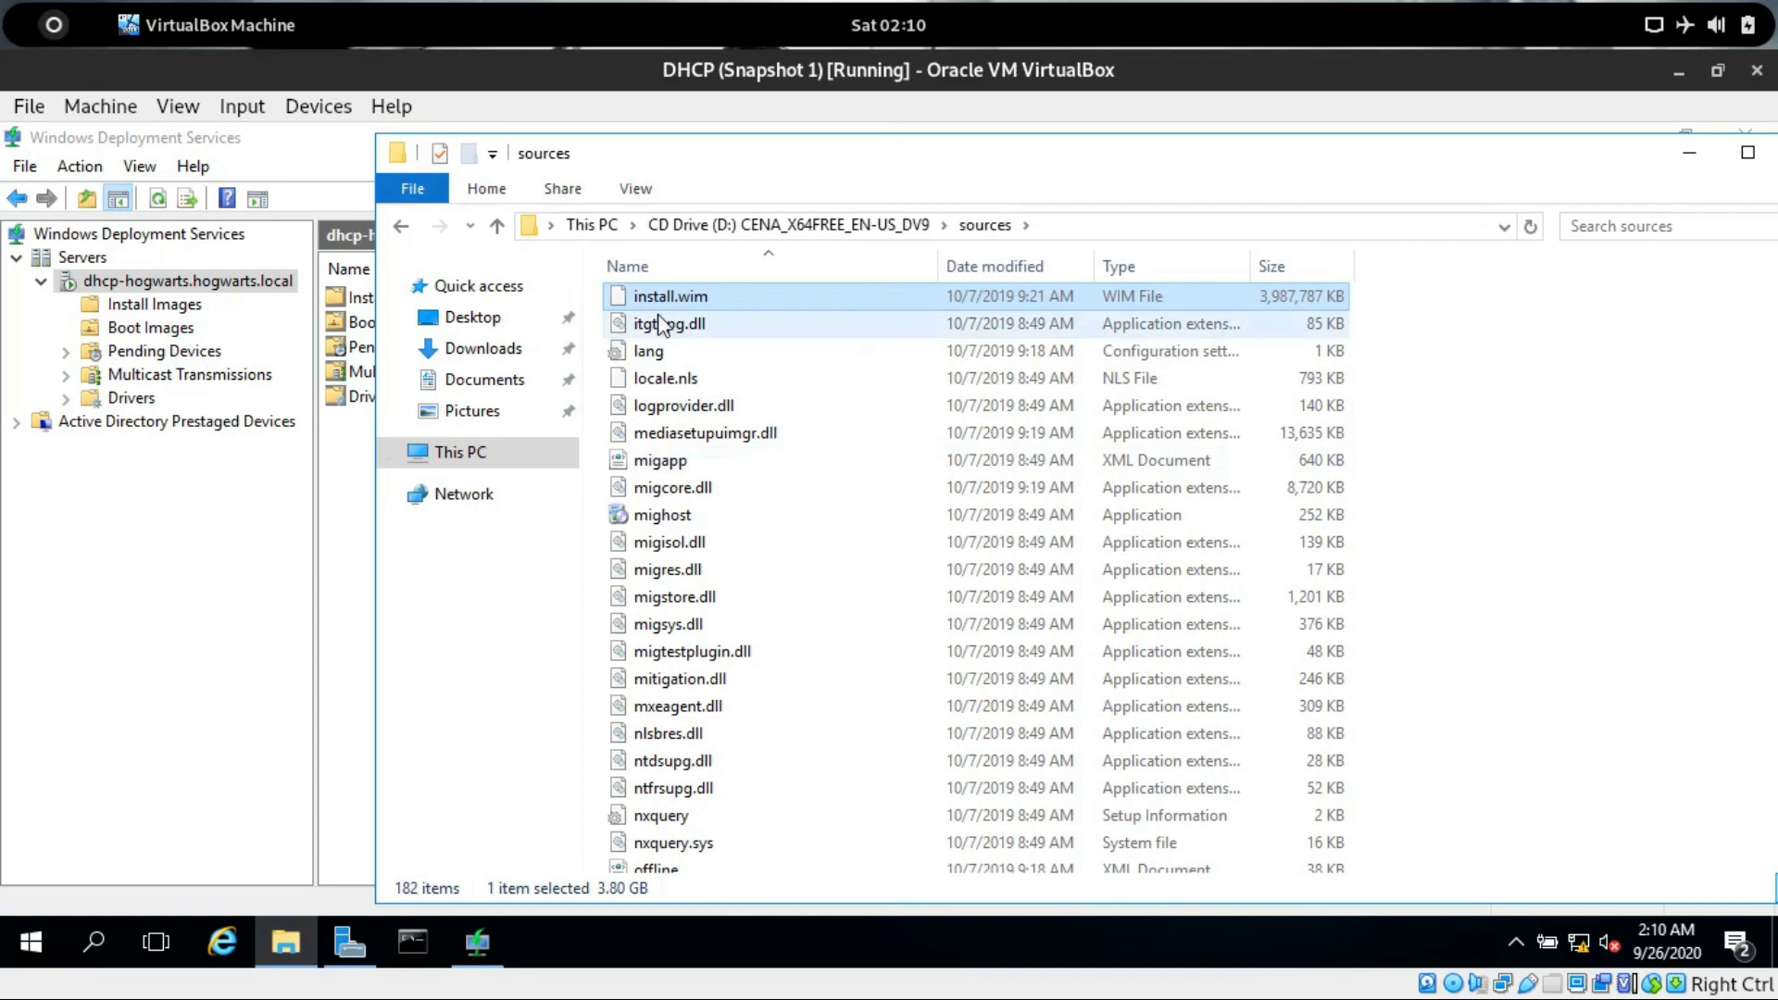
pyautogui.write('boot')
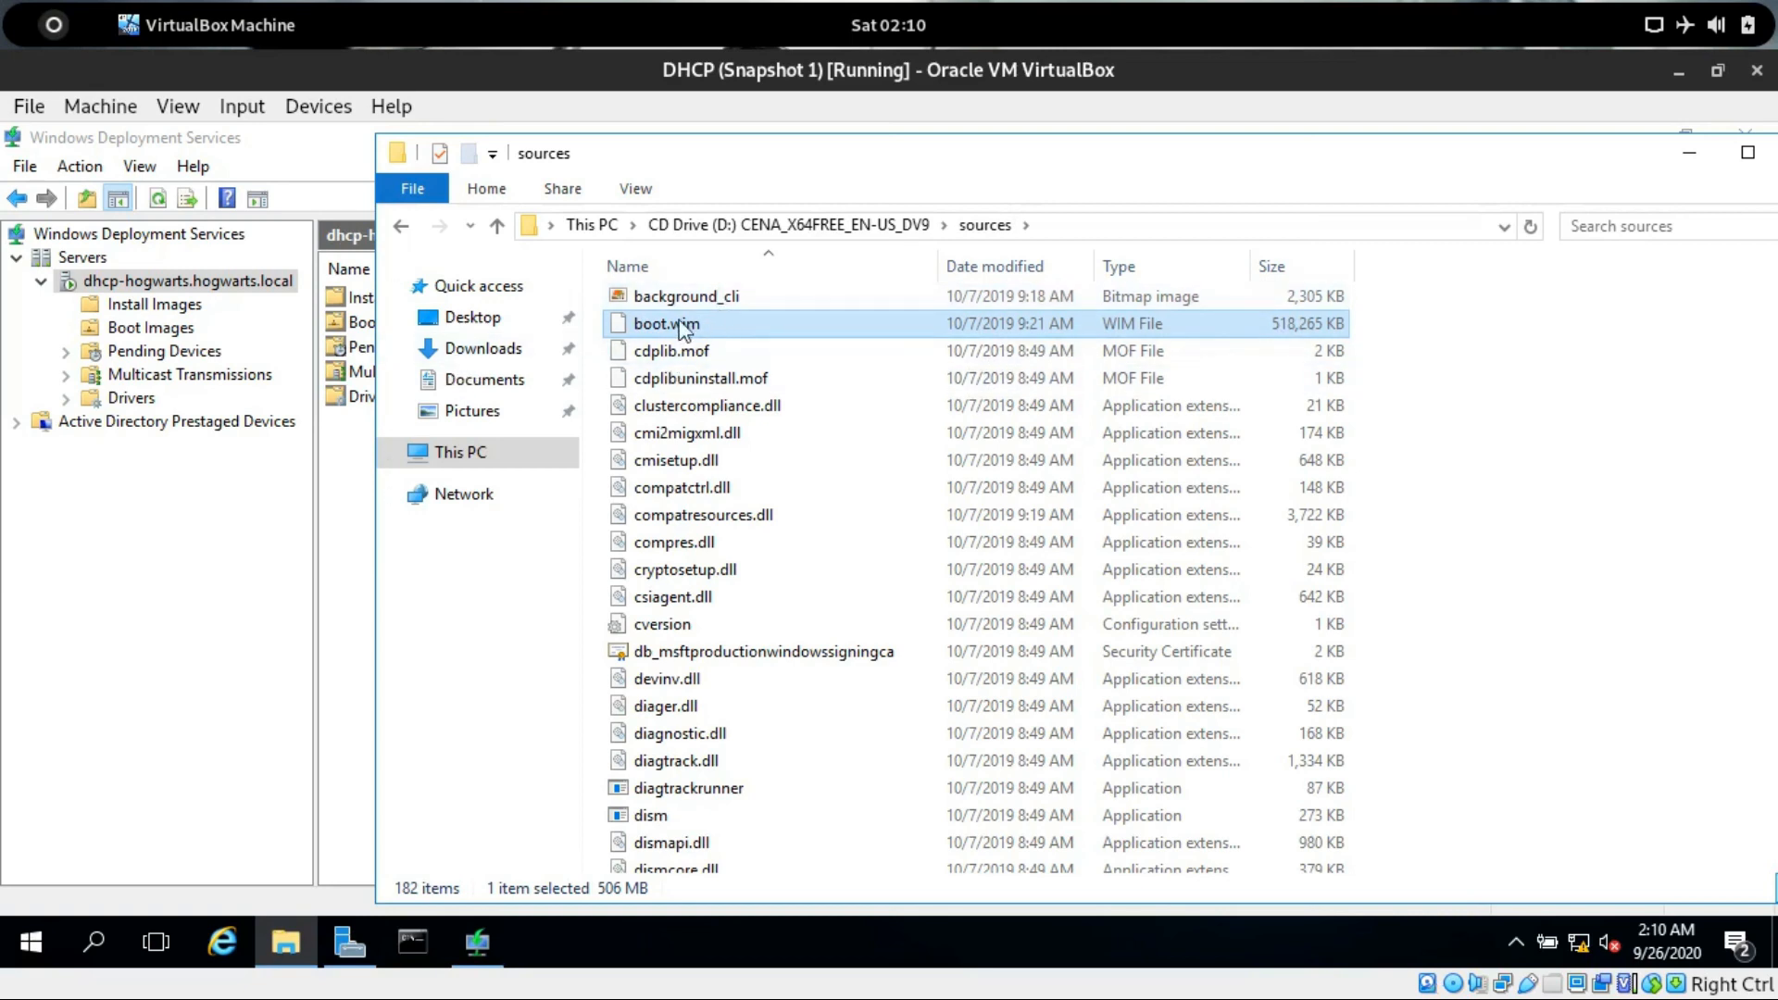
pyautogui.rightClick(733, 337)
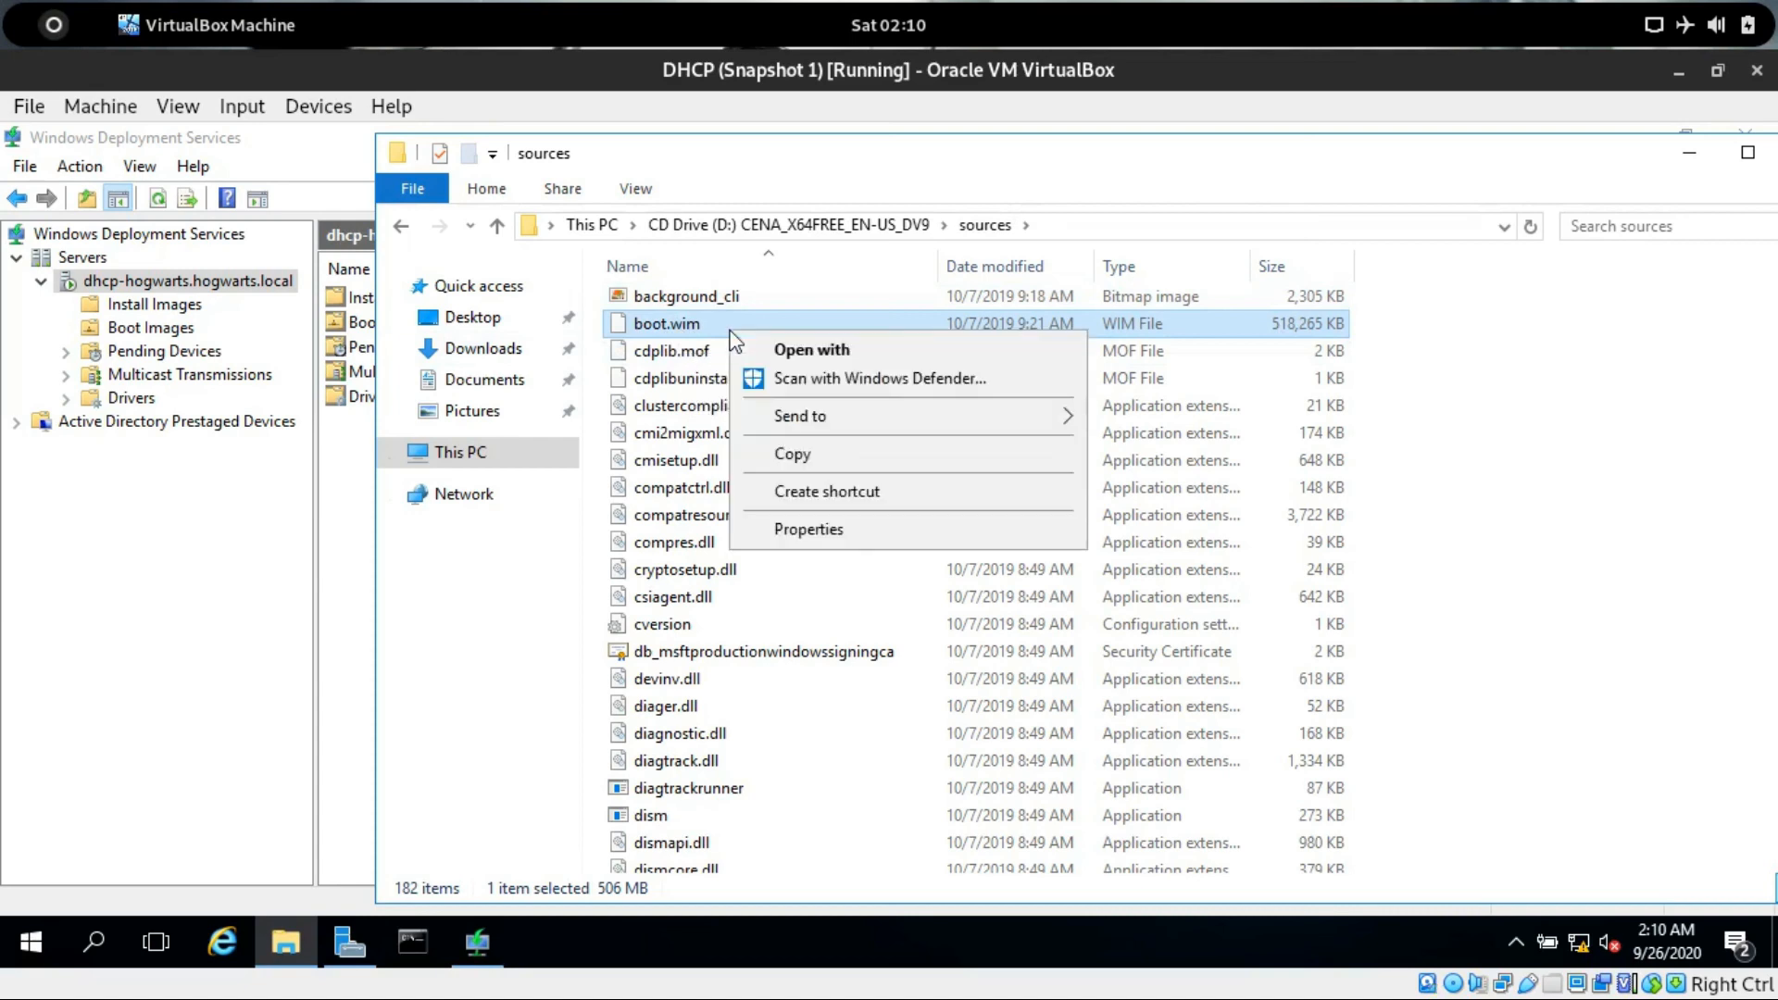
pyautogui.click(812, 461)
pyautogui.rightClick(481, 374)
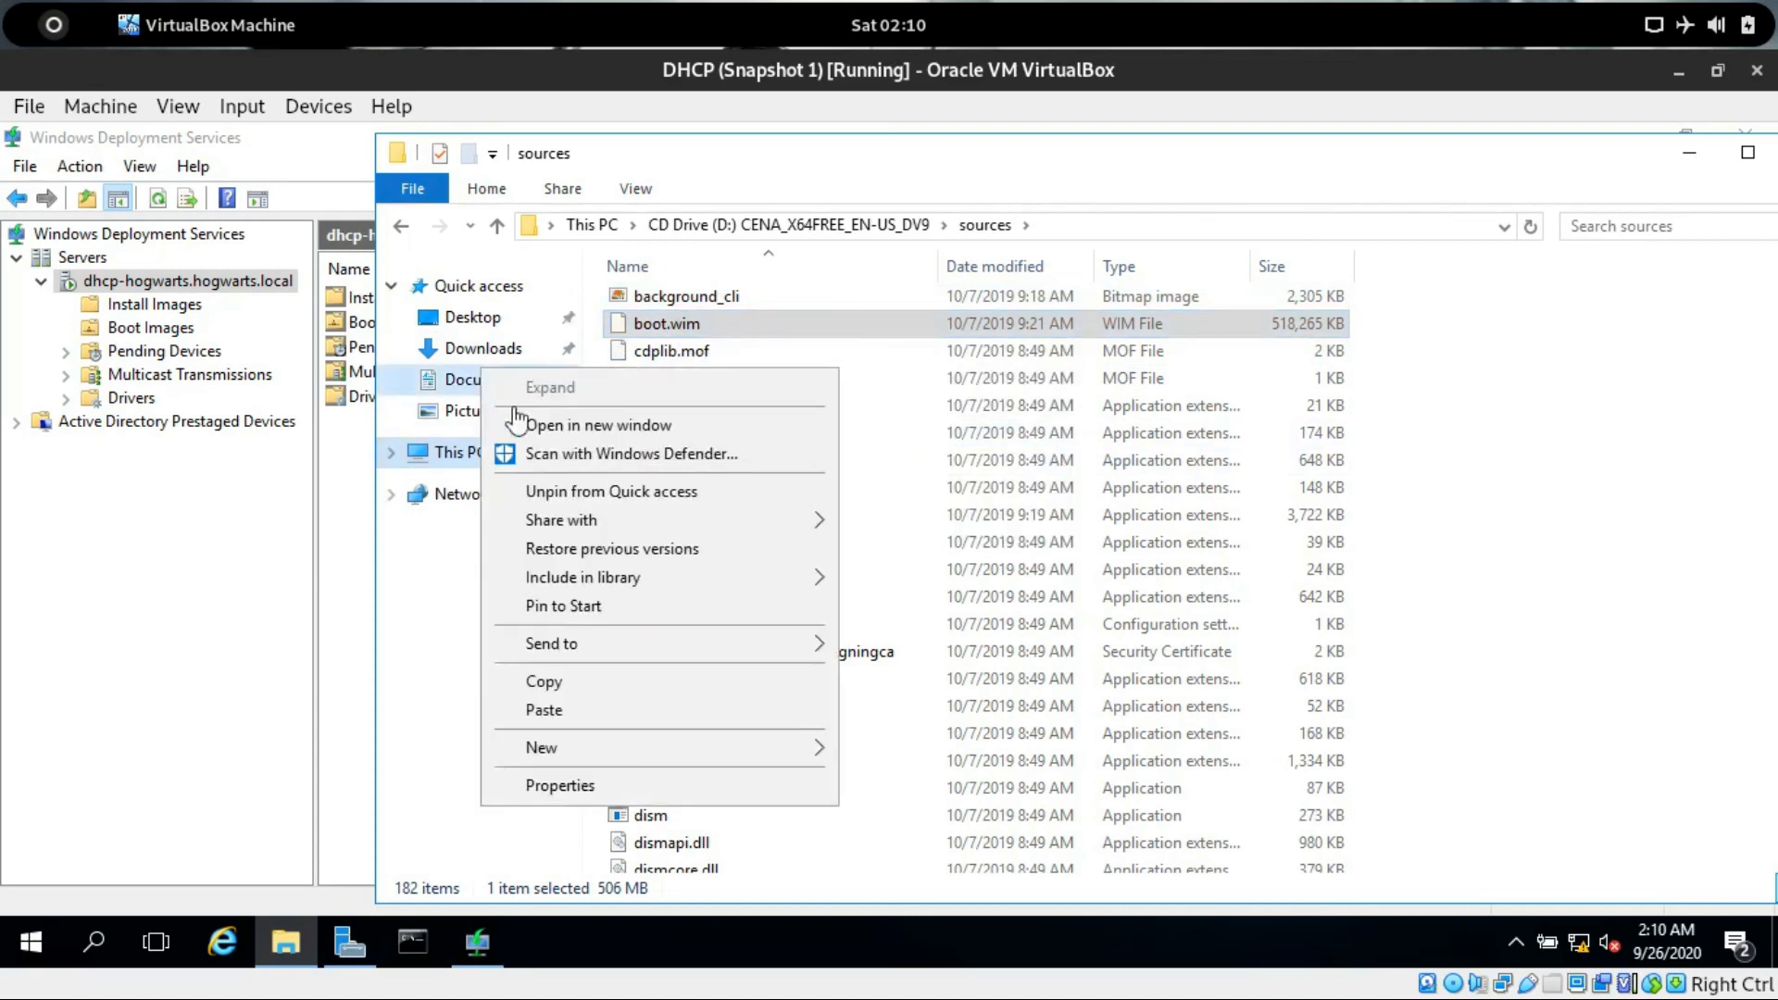
pyautogui.click(571, 707)
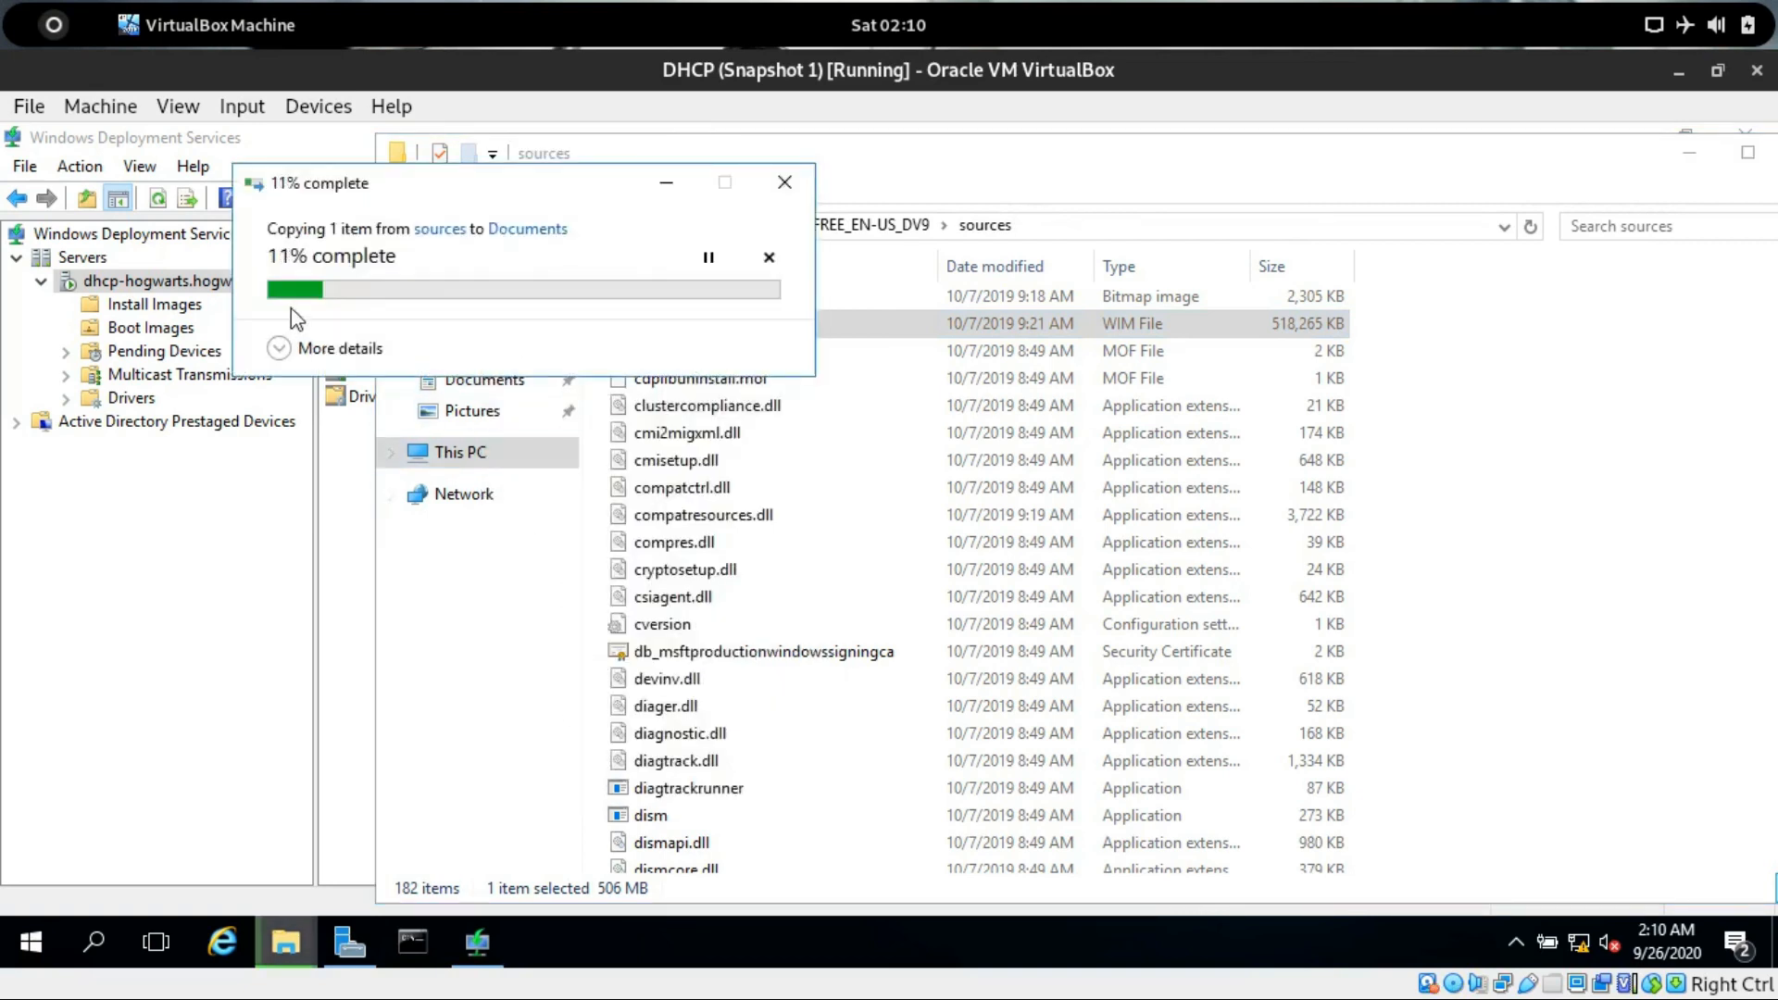
# Copy install.wim from the DVD's sources folder into the Documents folder.
pyautogui.click(1543, 557)
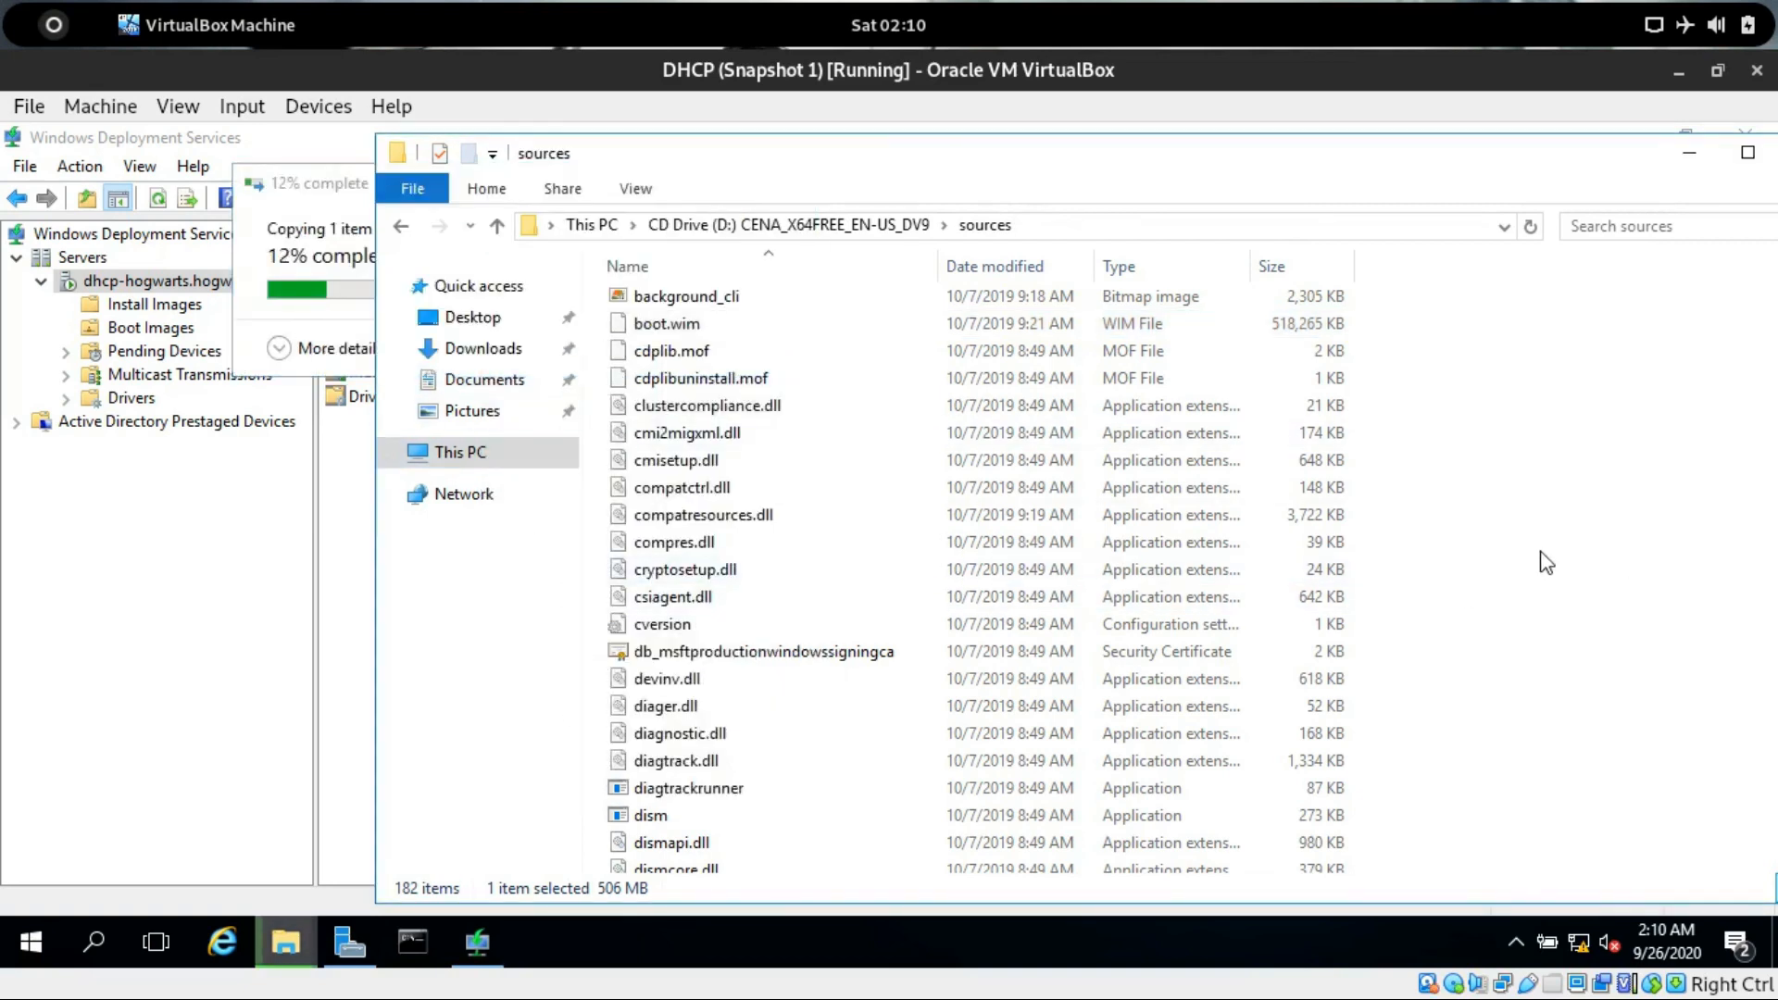
pyautogui.write('ins')
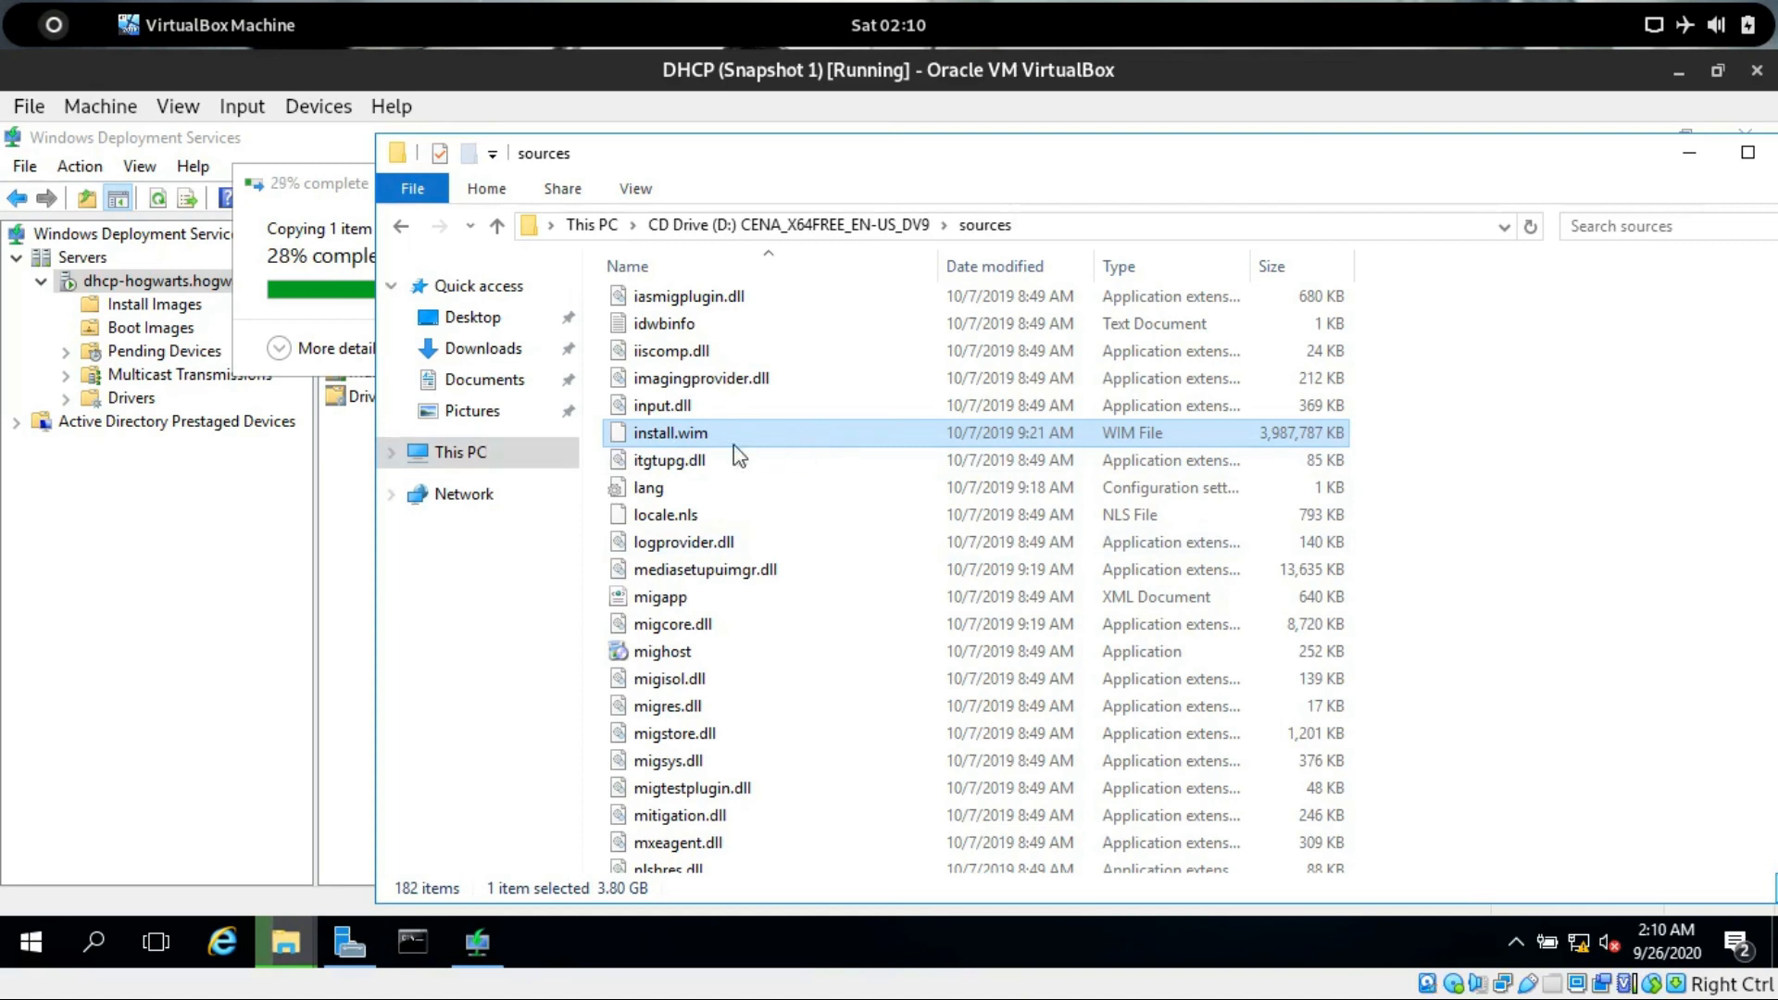
pyautogui.rightClick(652, 439)
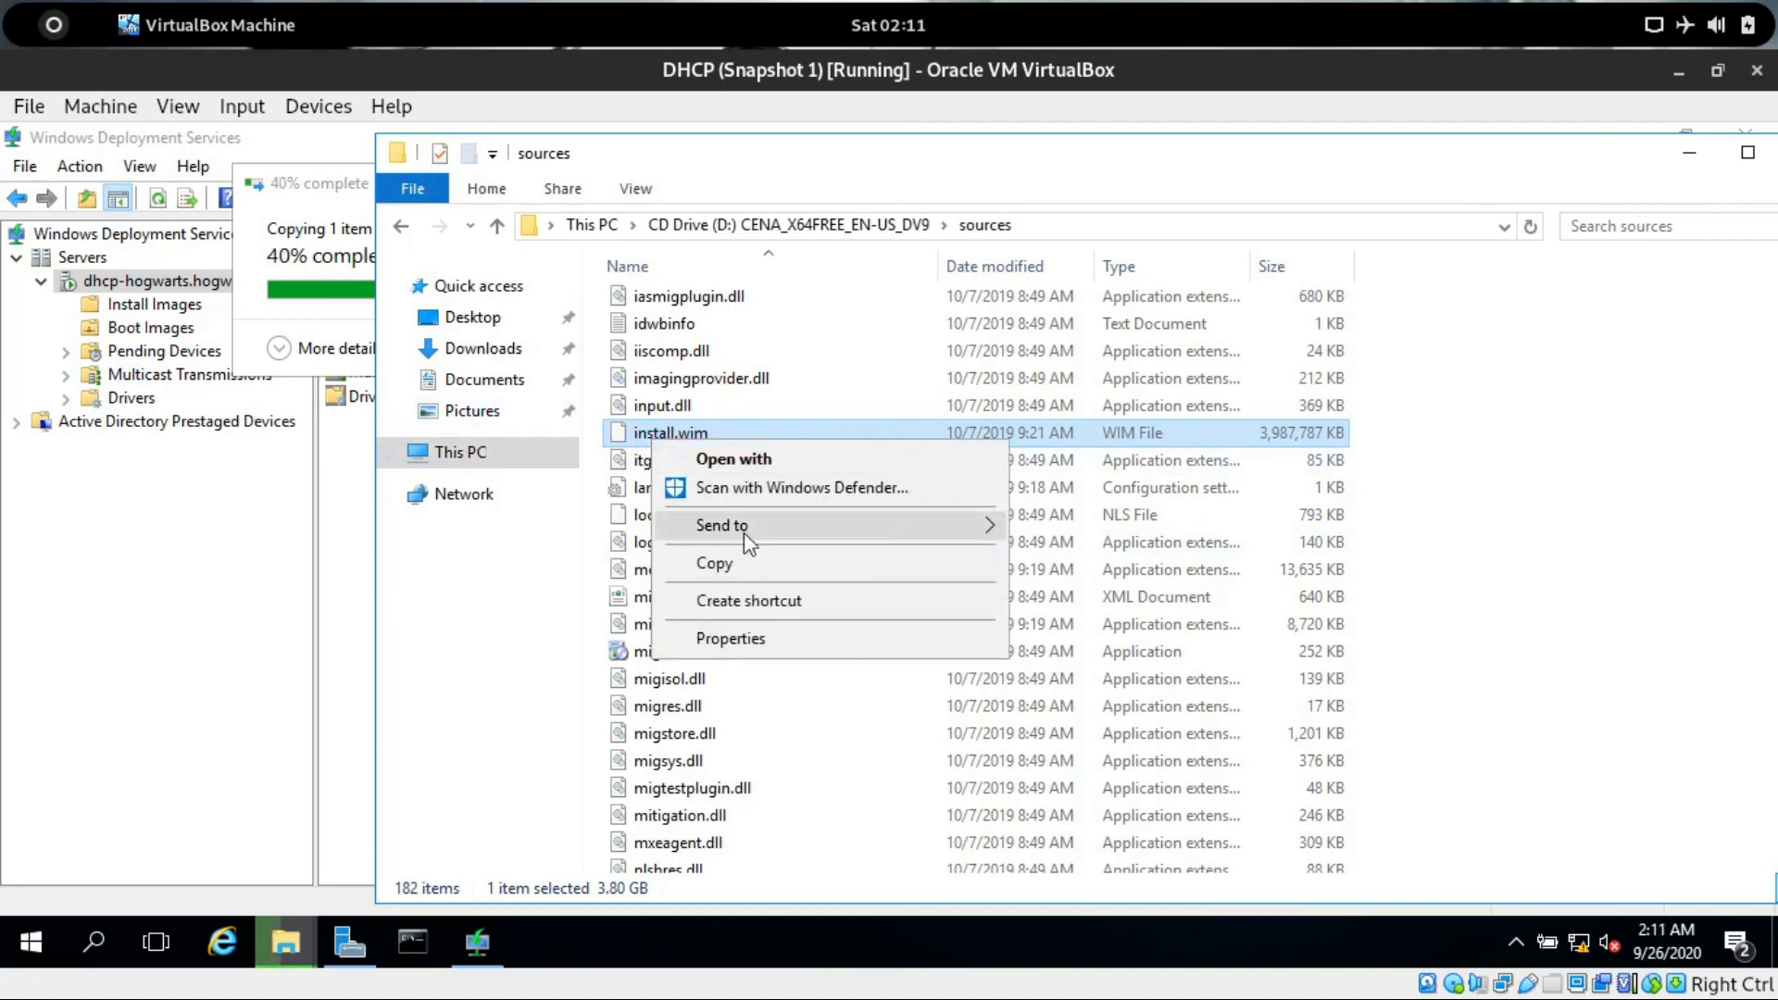
pyautogui.click(748, 573)
pyautogui.click(485, 378)
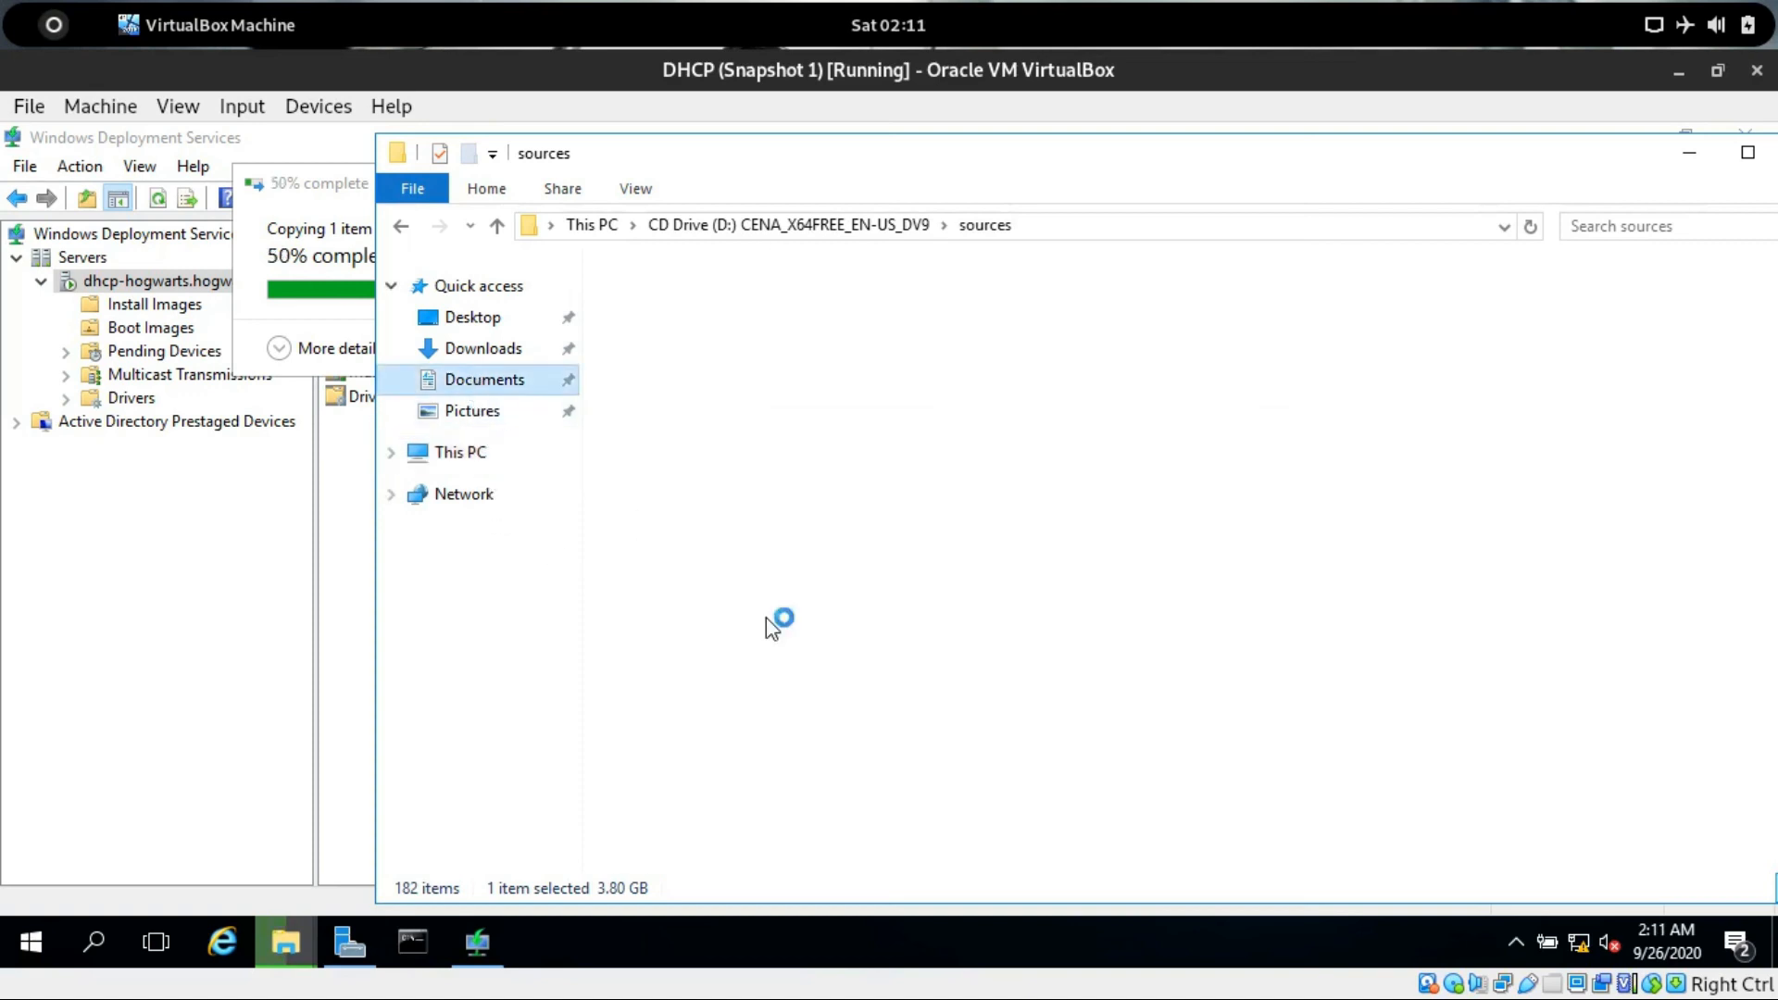
pyautogui.rightClick(756, 600)
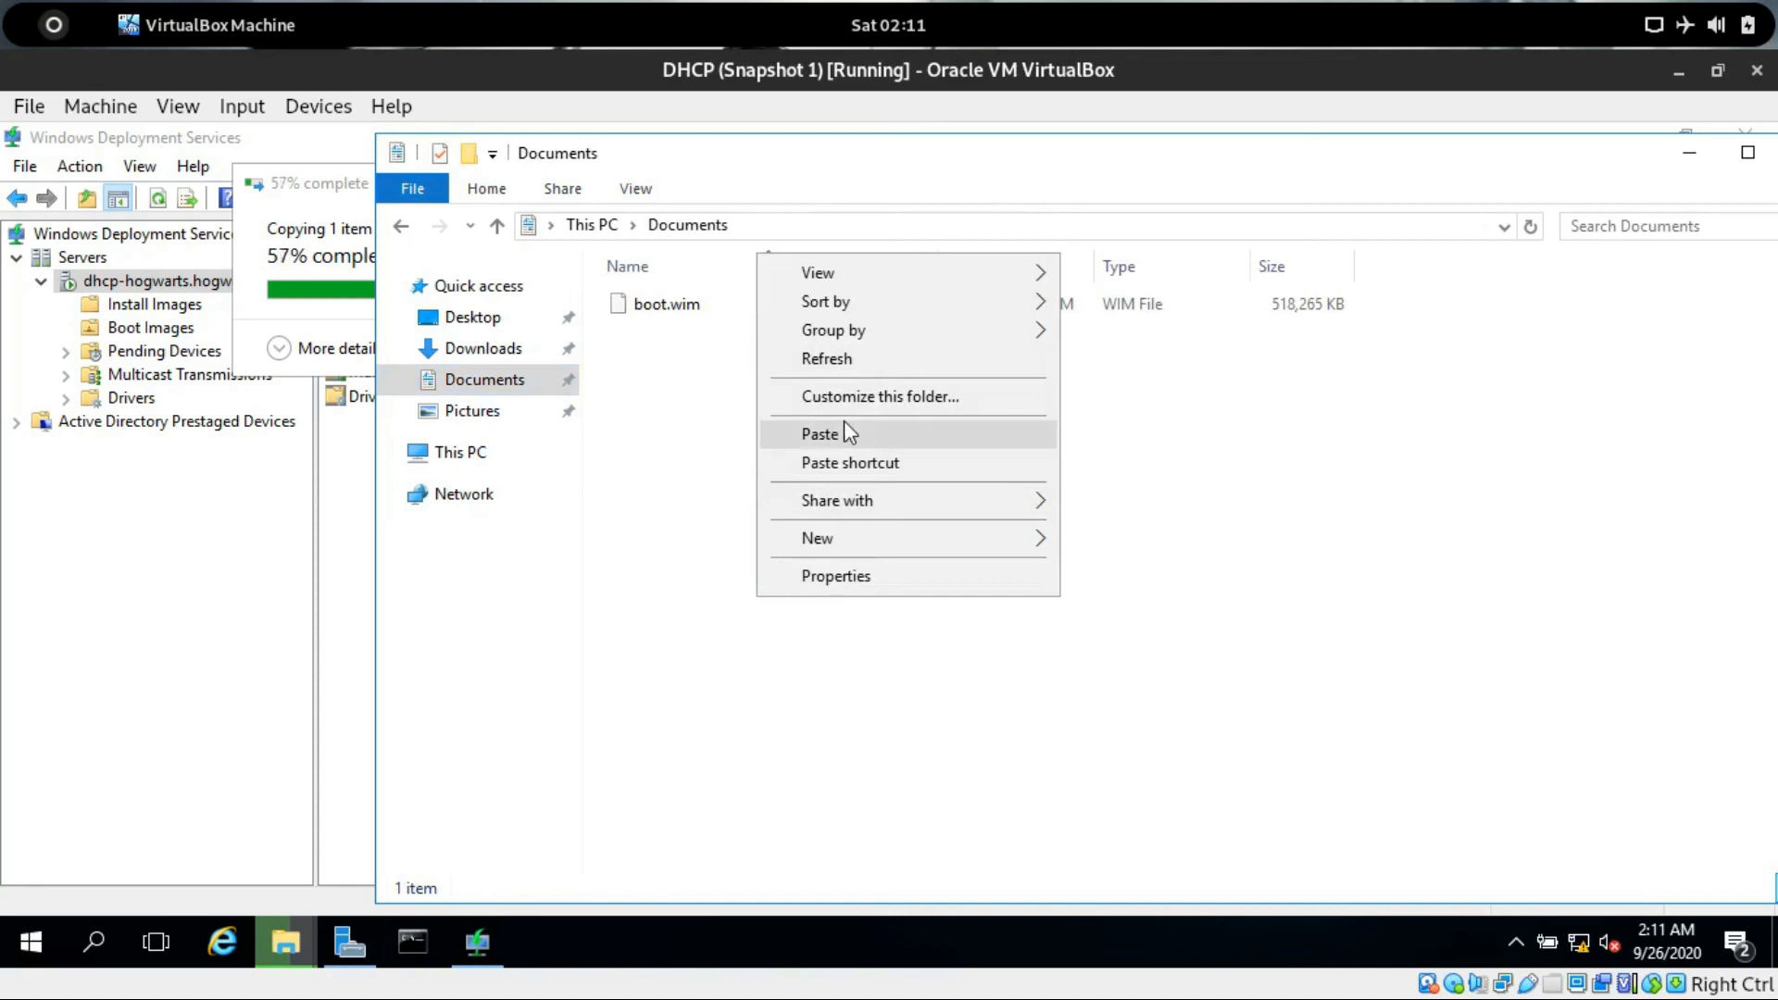
pyautogui.click(847, 432)
pyautogui.click(352, 198)
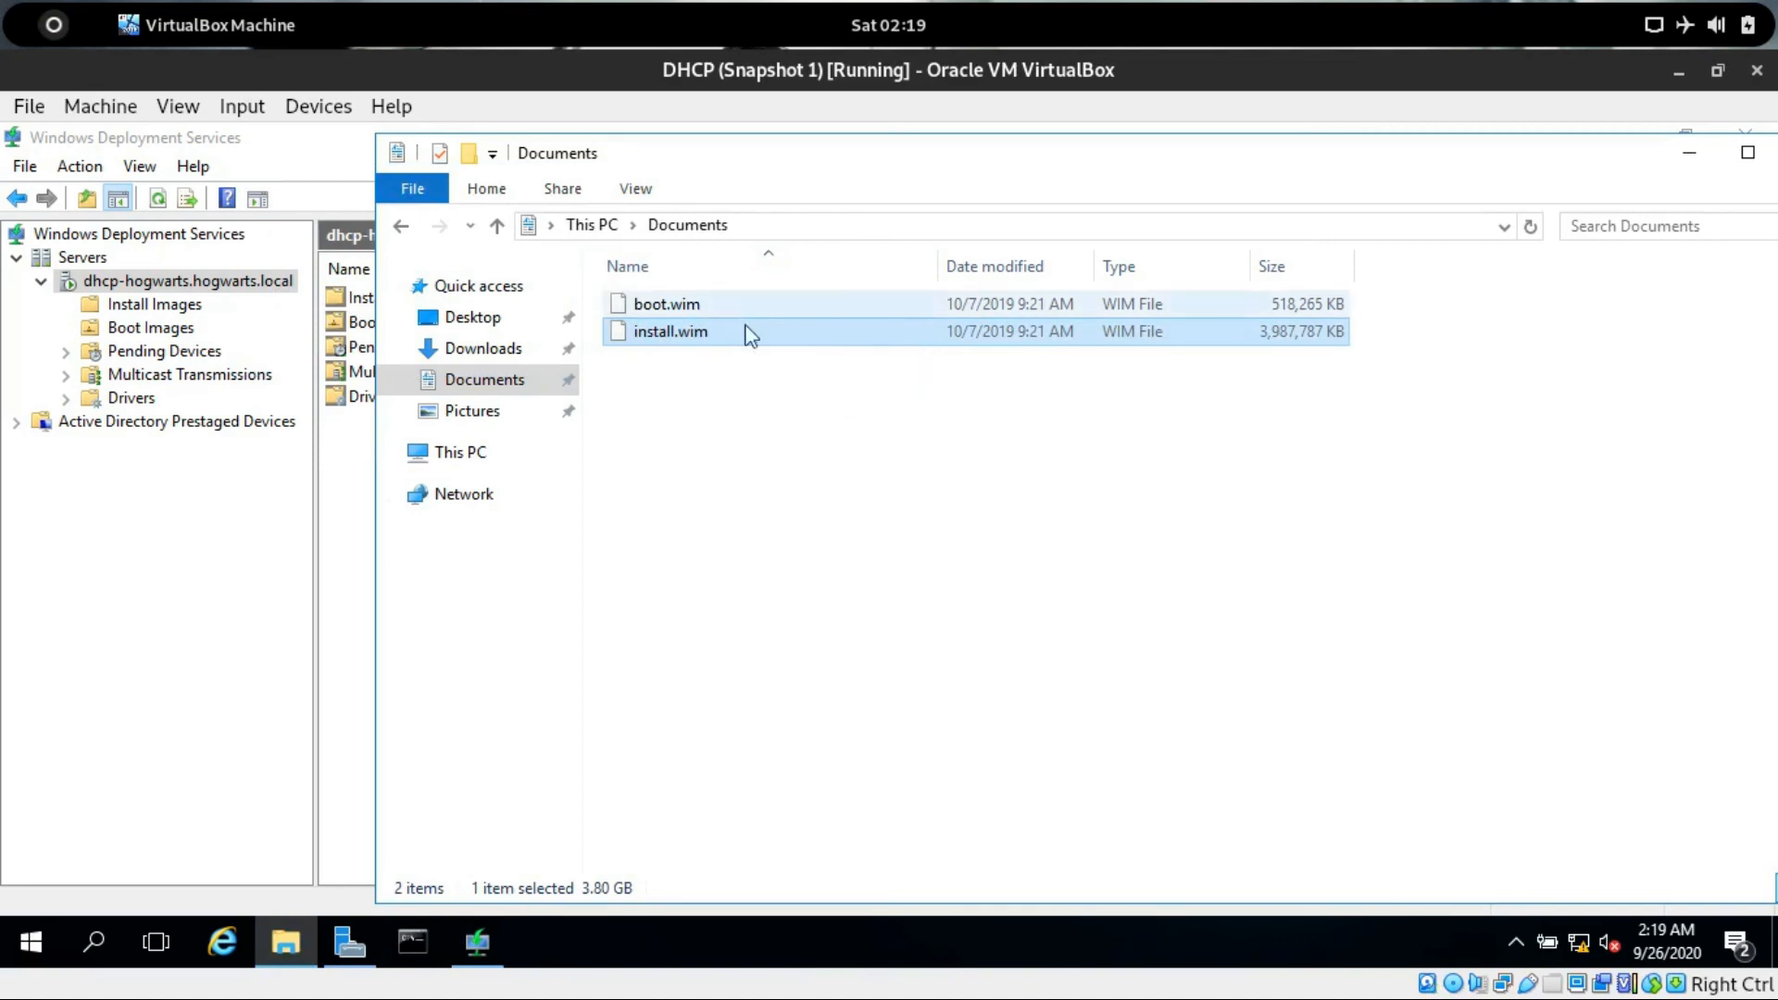
# Close the File Explorer window showing Documents.
pyautogui.click(766, 420)
pyautogui.moveTo(1380, 146); pyautogui.dragTo(946, 153)
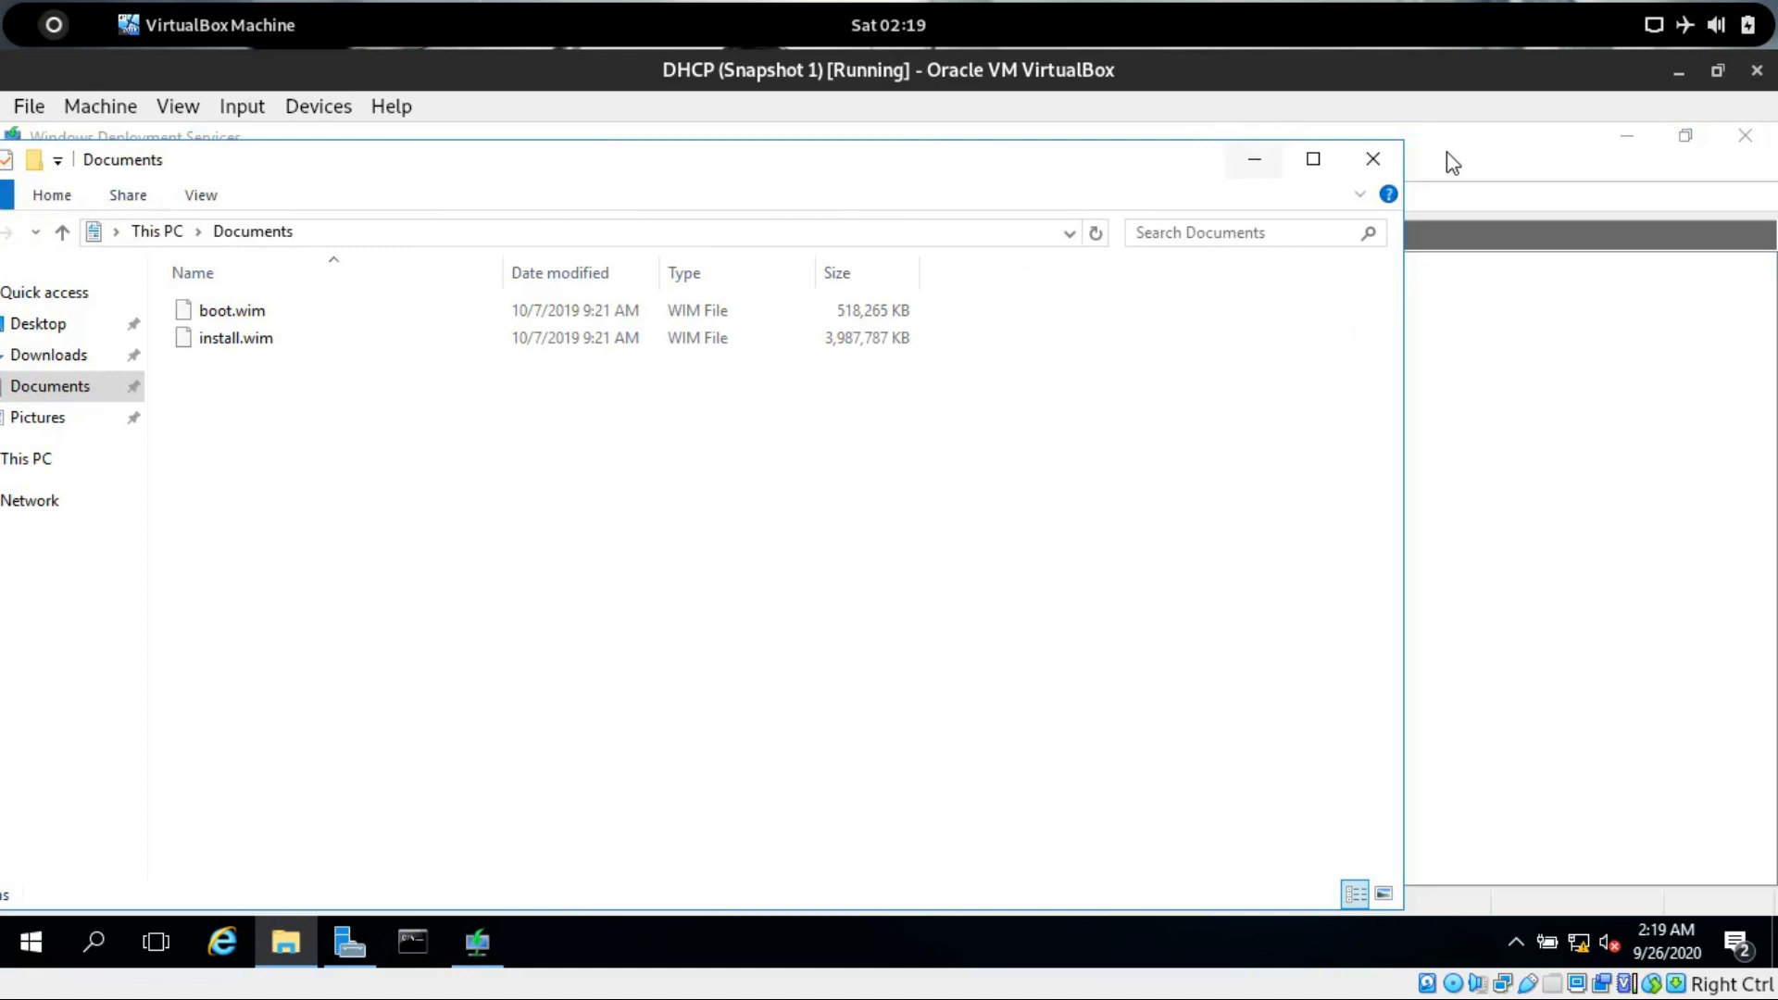
pyautogui.click(1372, 159)
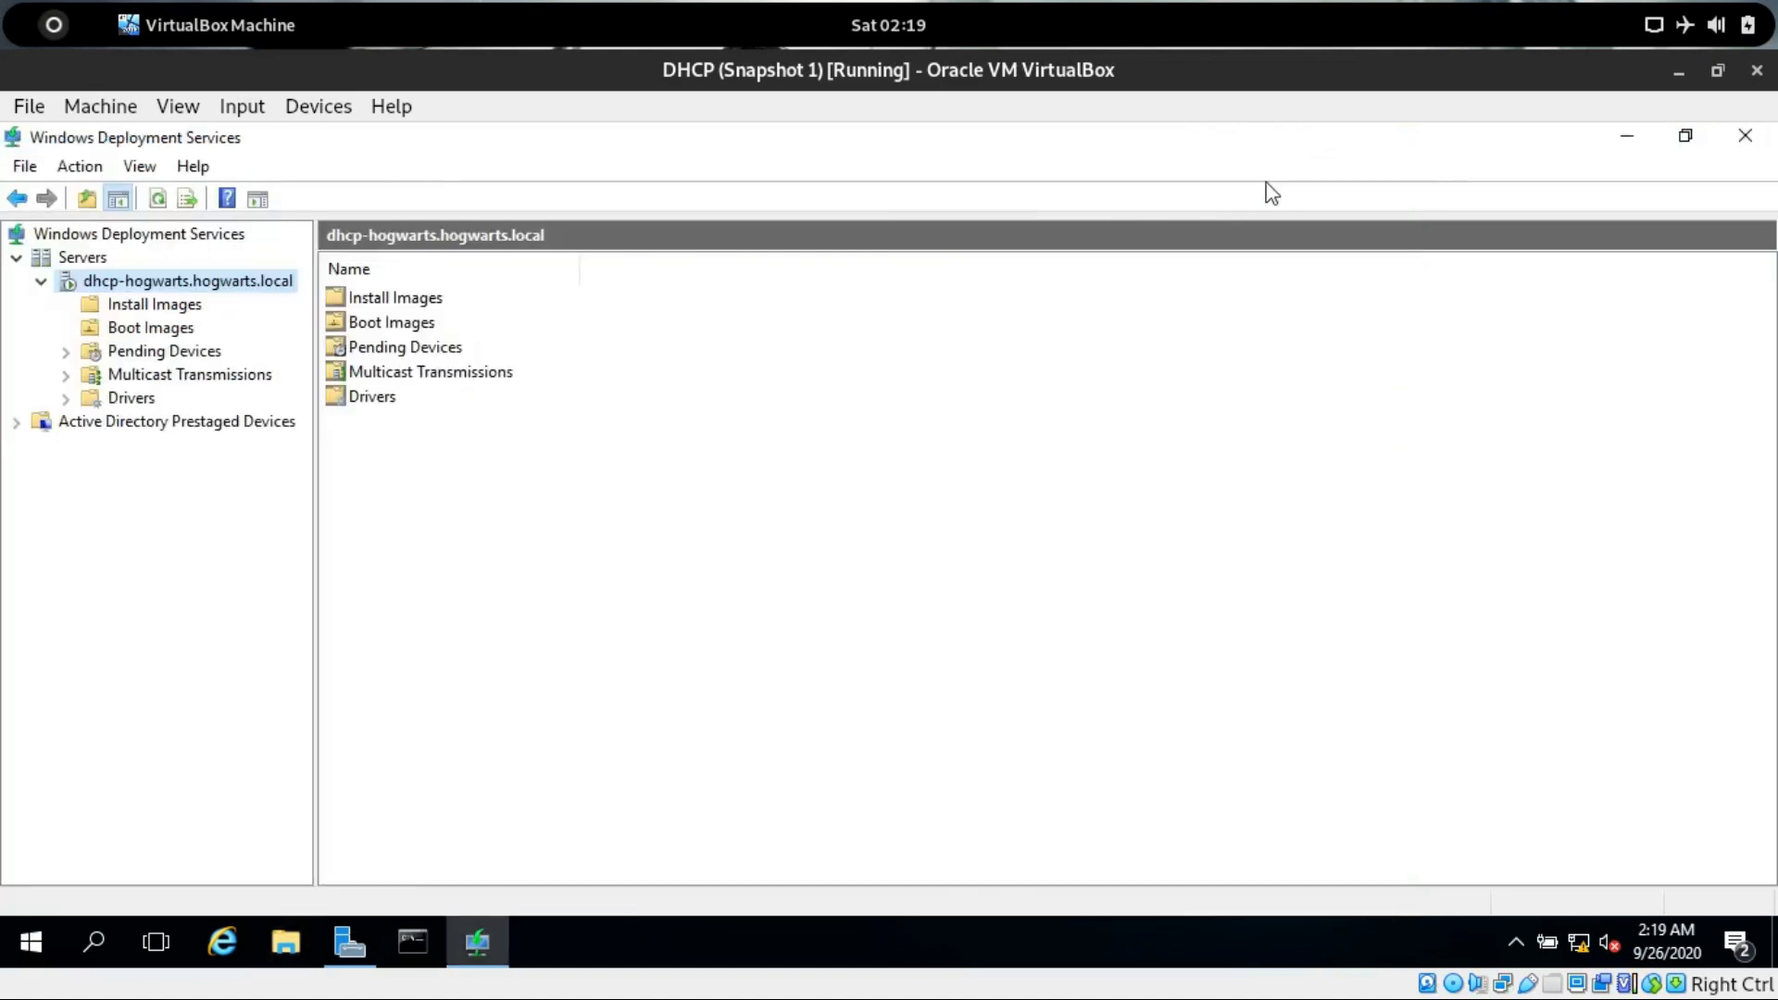
# Start adding a boot image to Boot Images and select boot.wim from Documents as the image file.
pyautogui.click(147, 304)
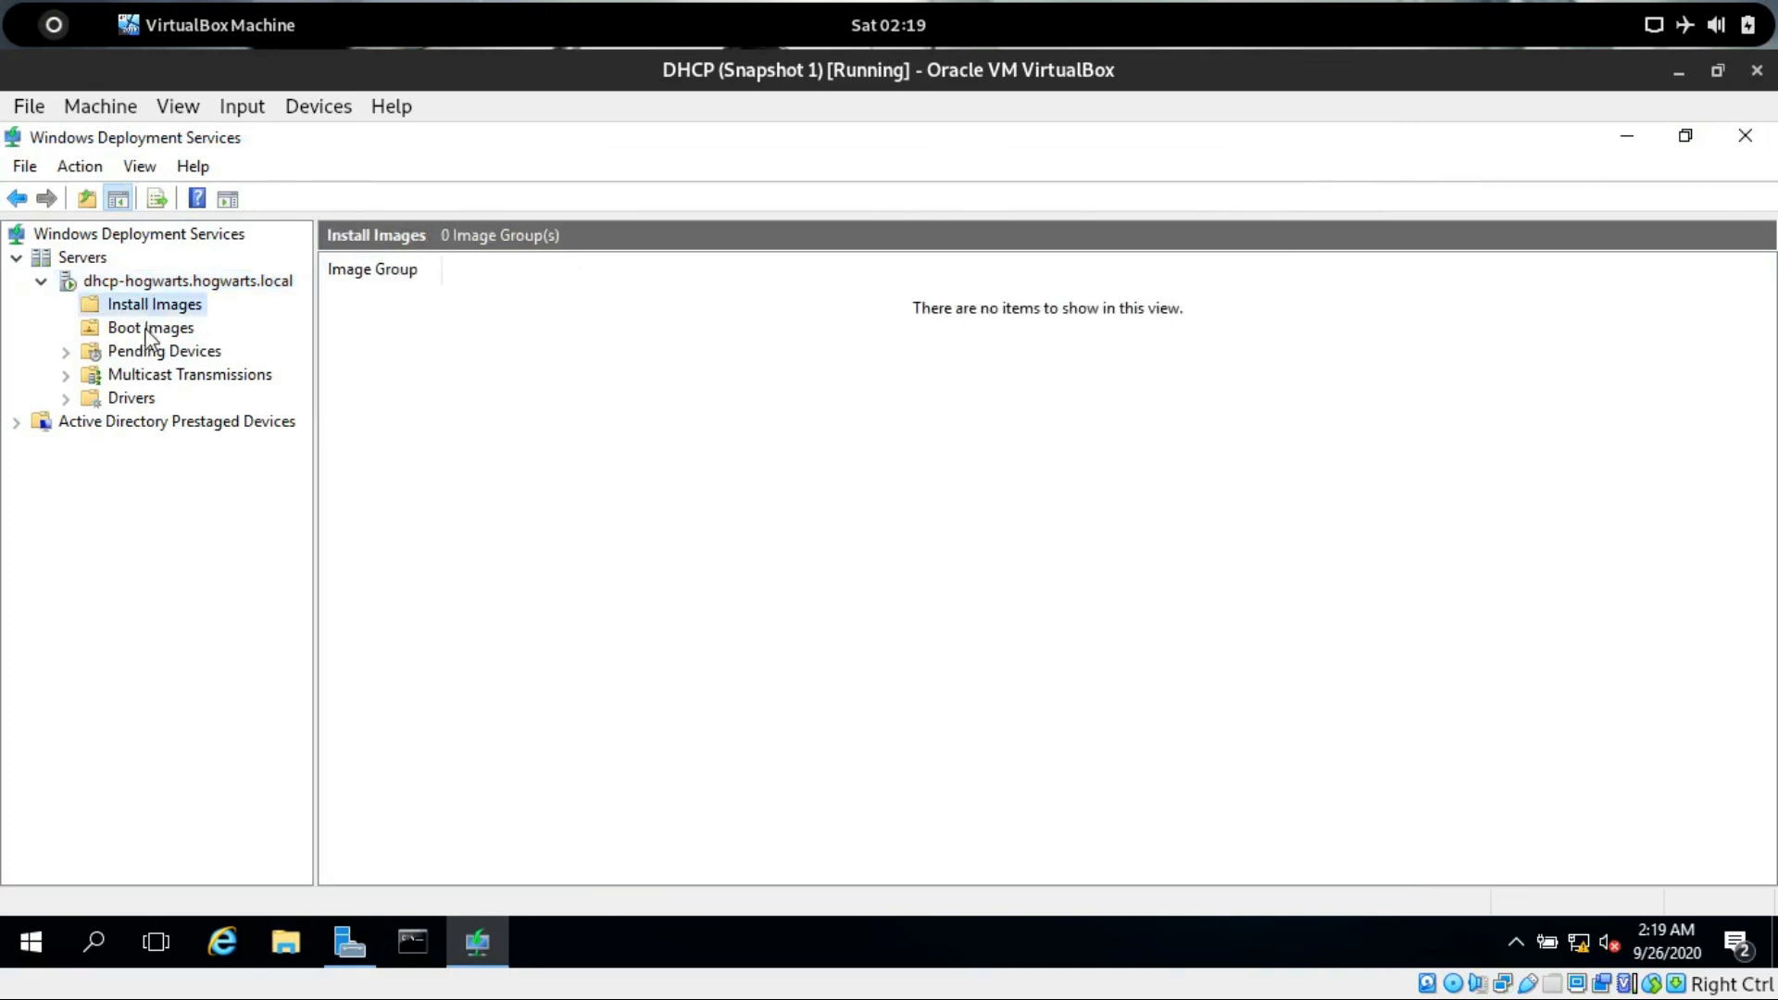
pyautogui.click(148, 329)
pyautogui.rightClick(148, 330)
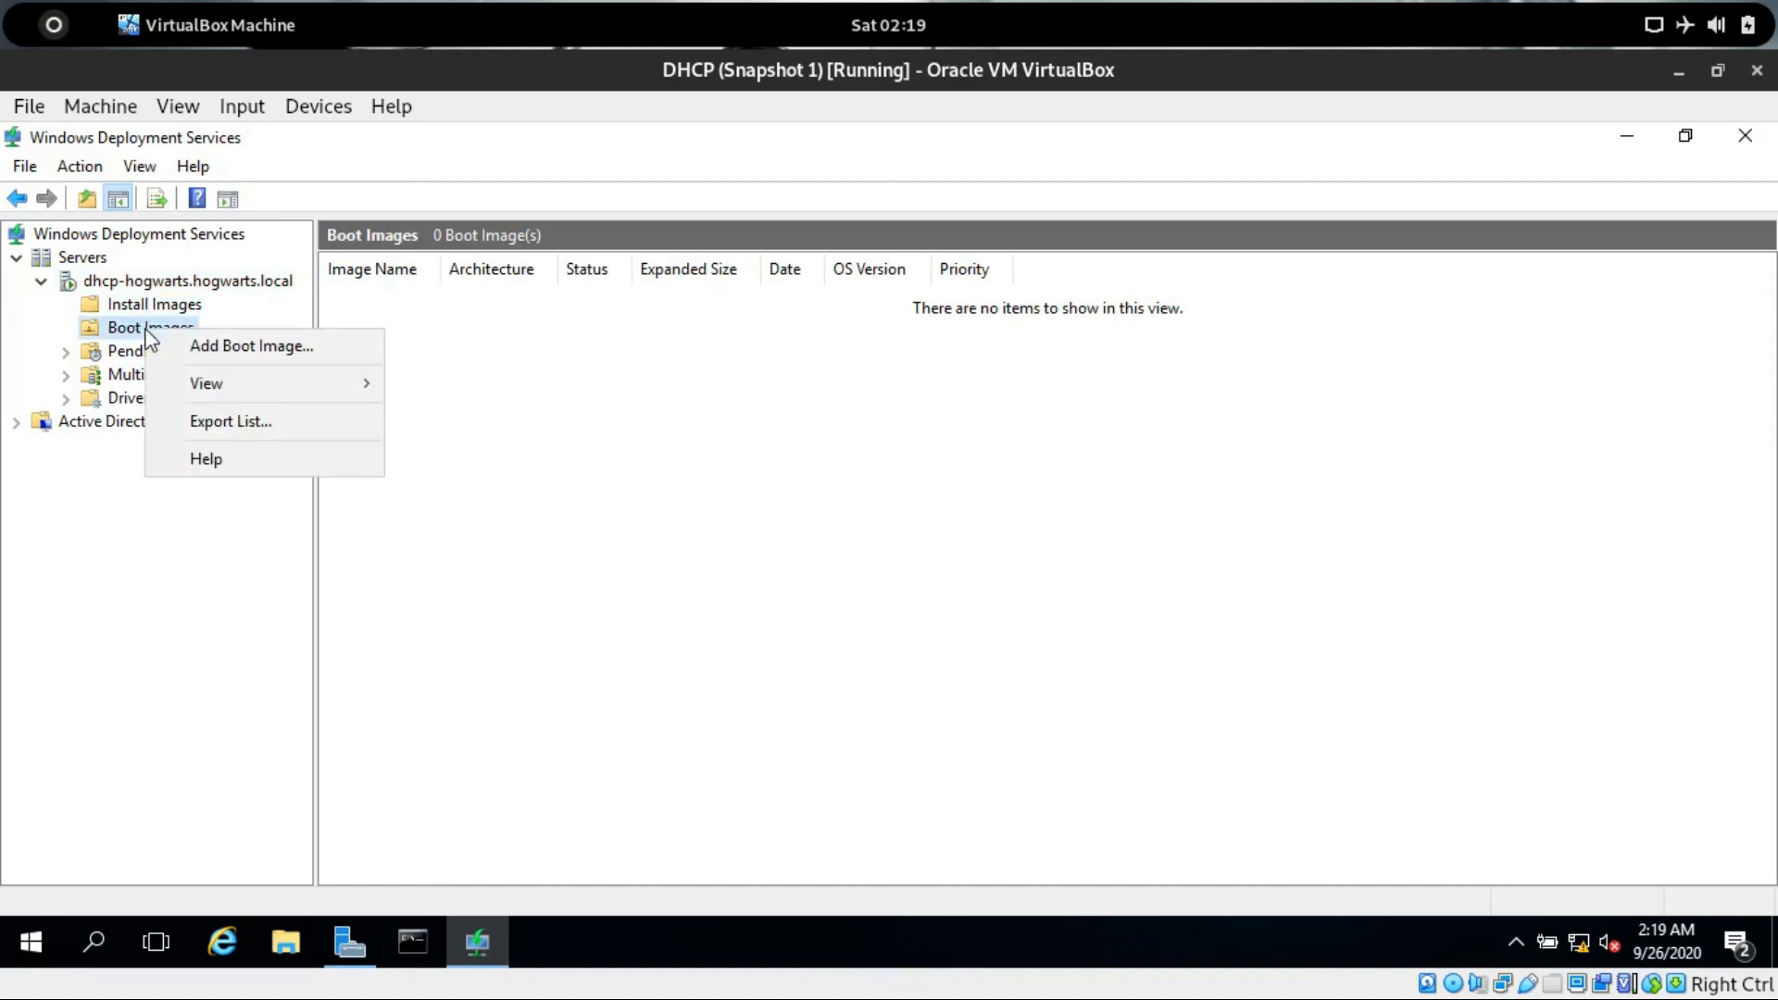
pyautogui.click(199, 344)
pyautogui.click(1092, 460)
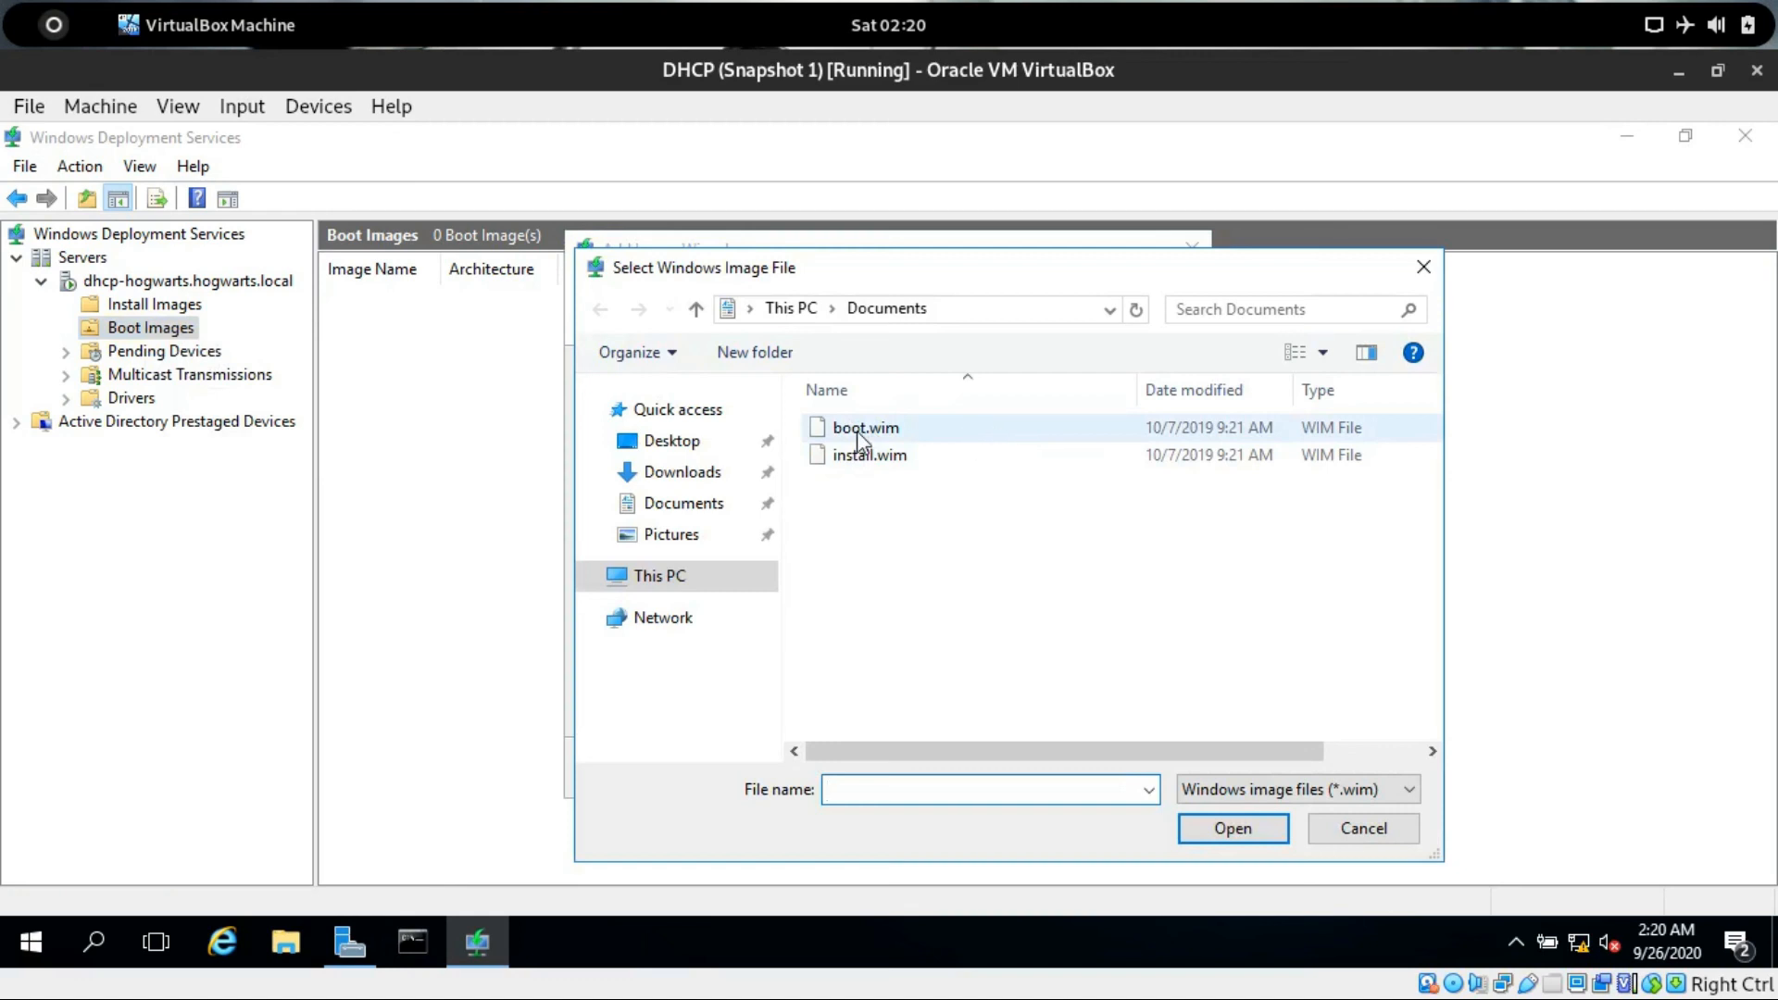
pyautogui.click(852, 435)
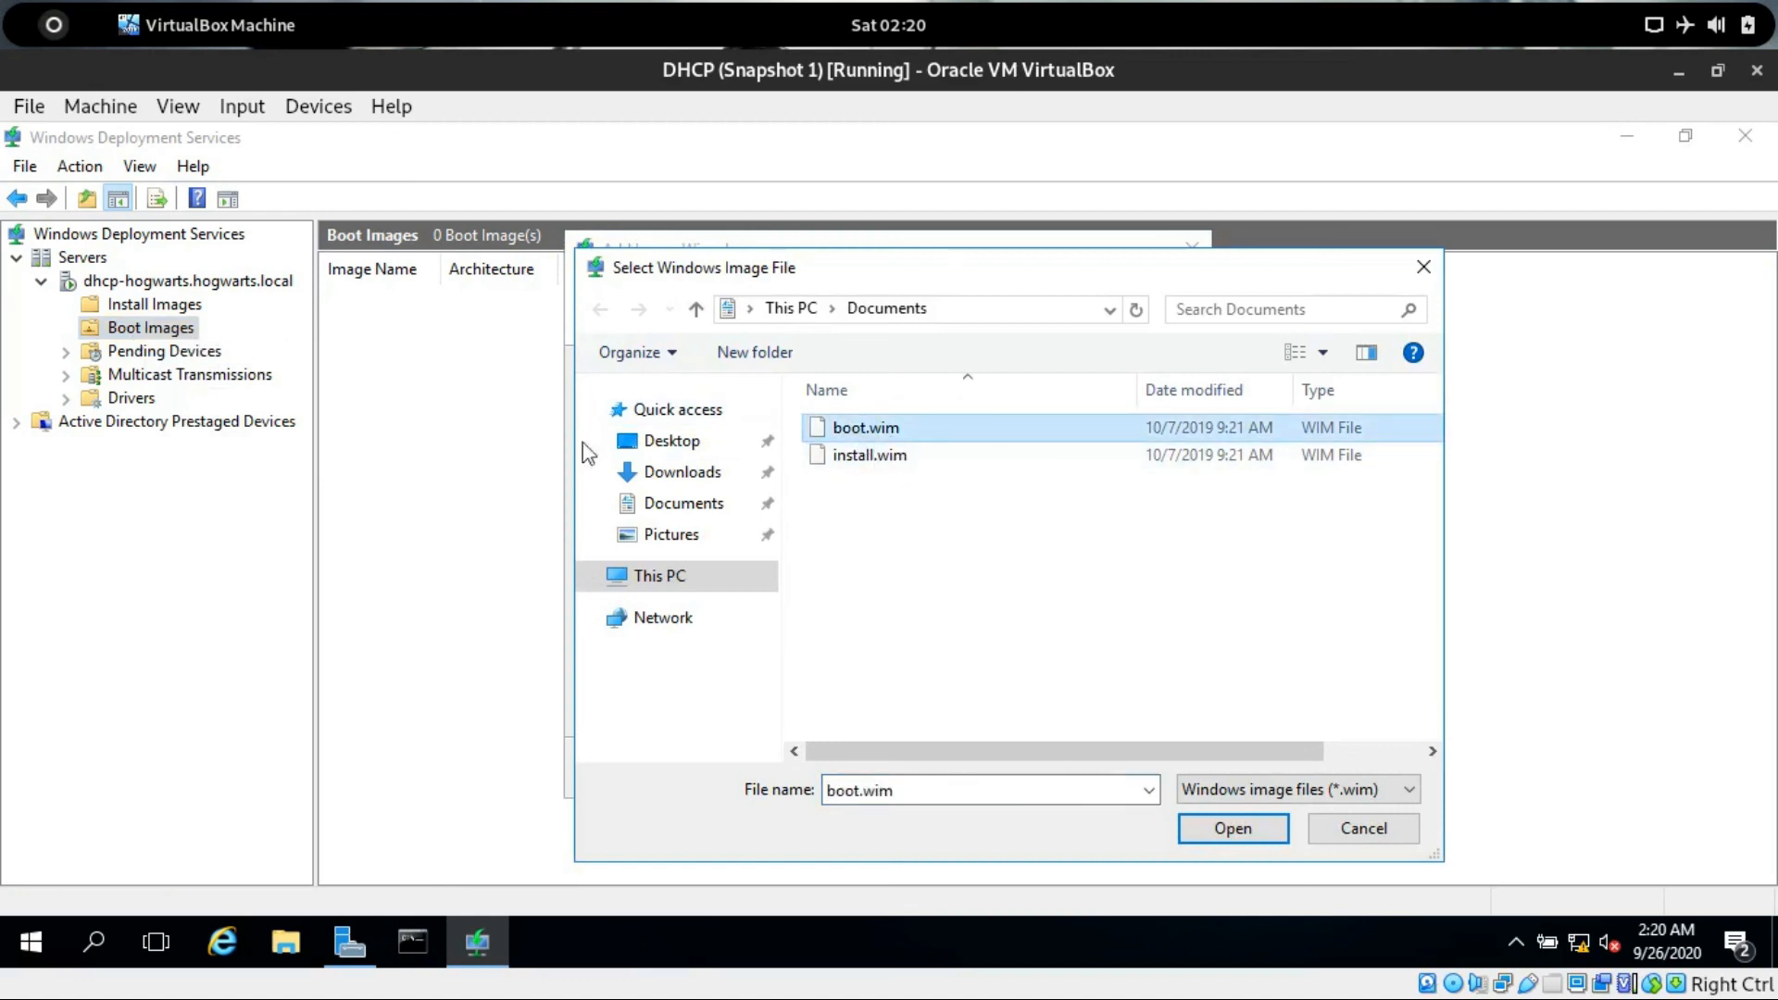
pyautogui.click(1254, 839)
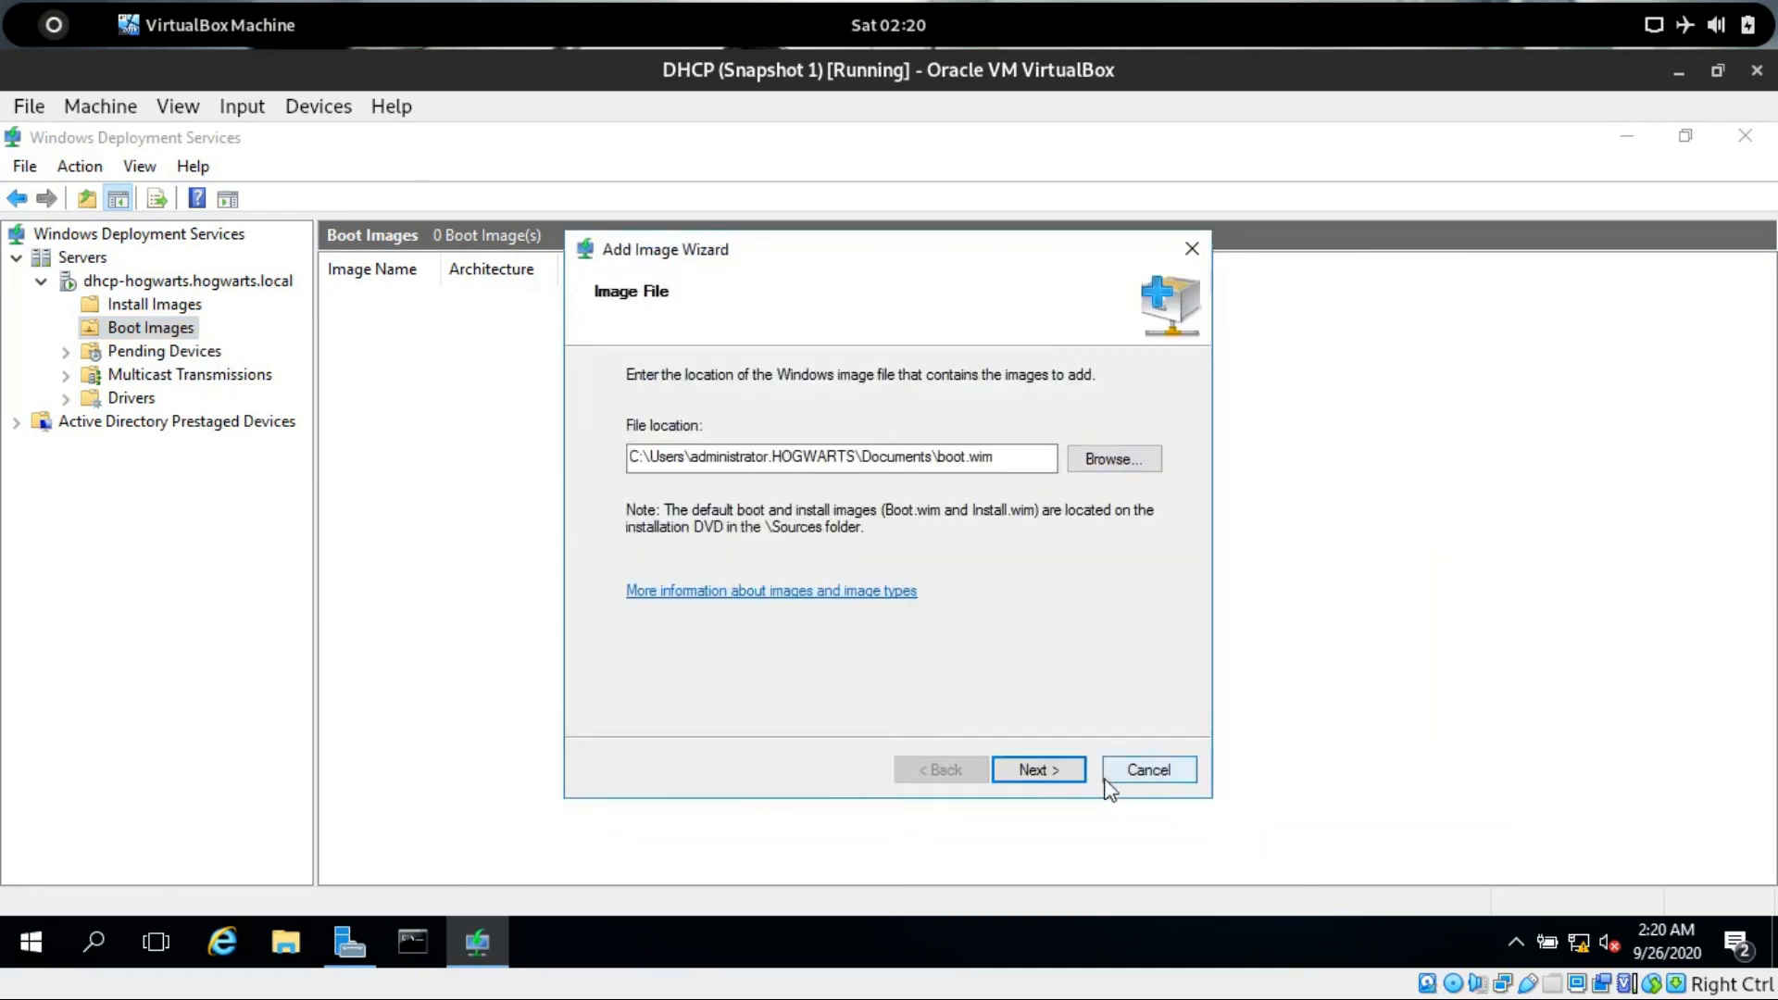
# Proceed through the Add Image Wizard to add Microsoft Windows Setup (x64) and finish.
pyautogui.click(1052, 770)
pyautogui.click(1051, 772)
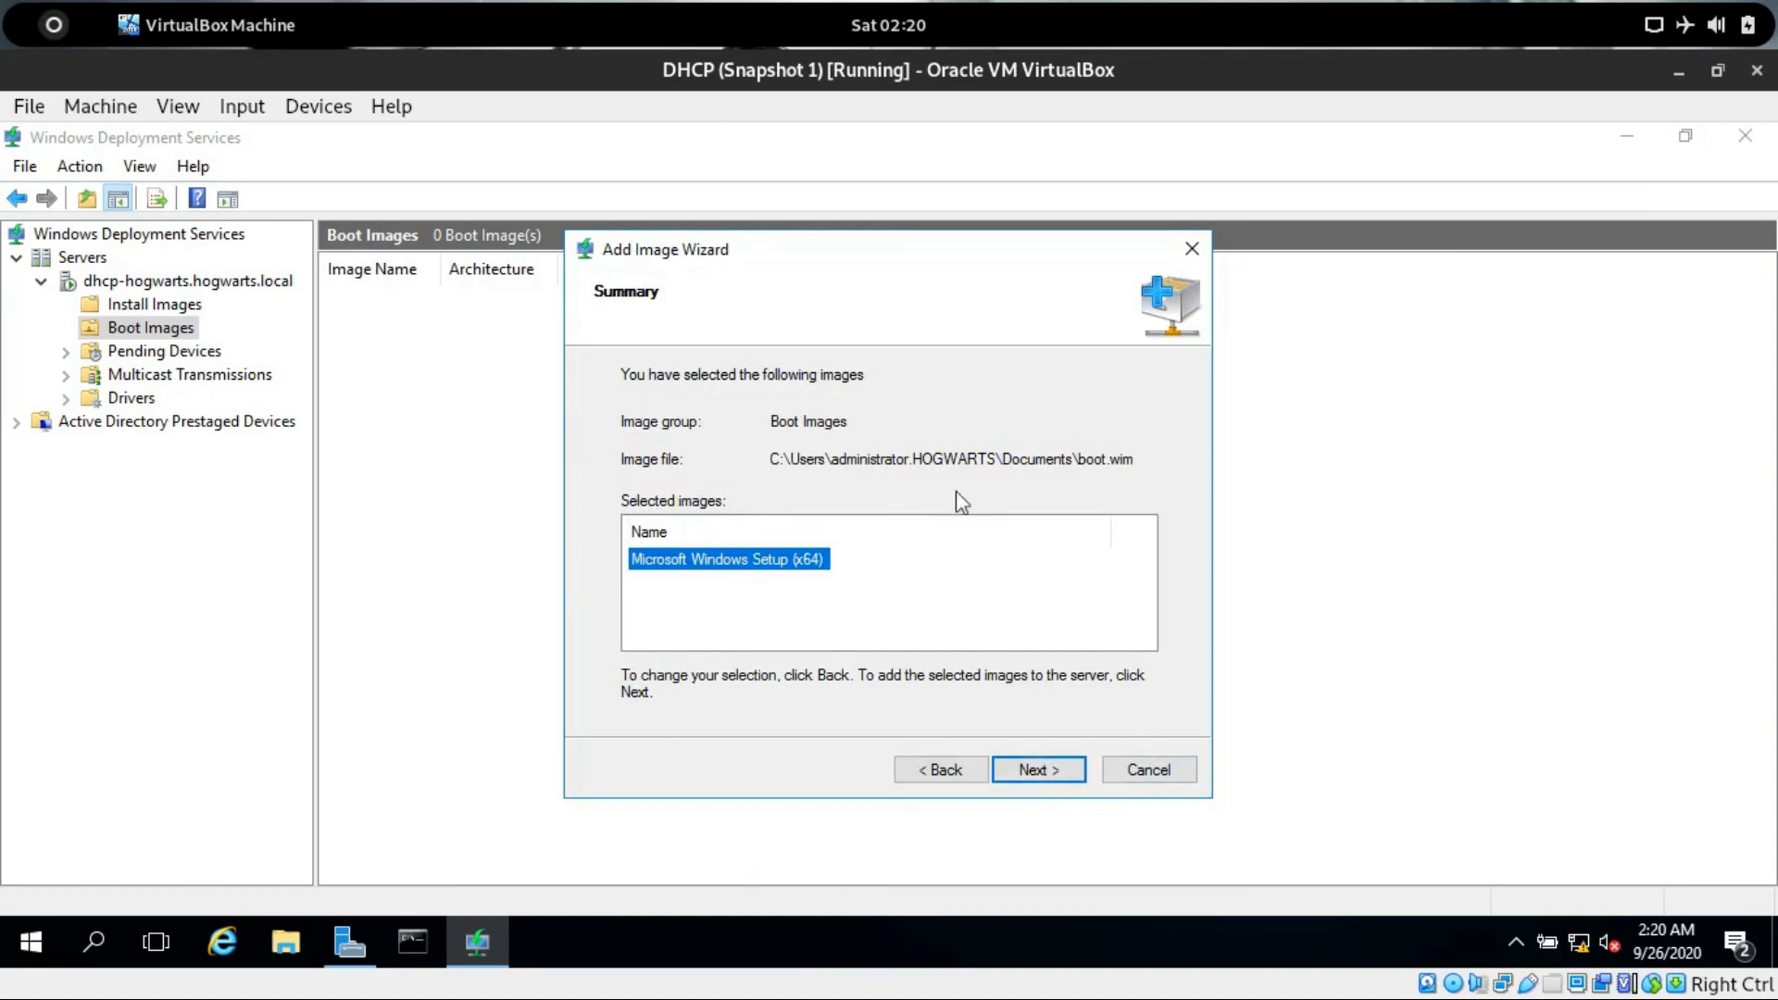
pyautogui.click(802, 592)
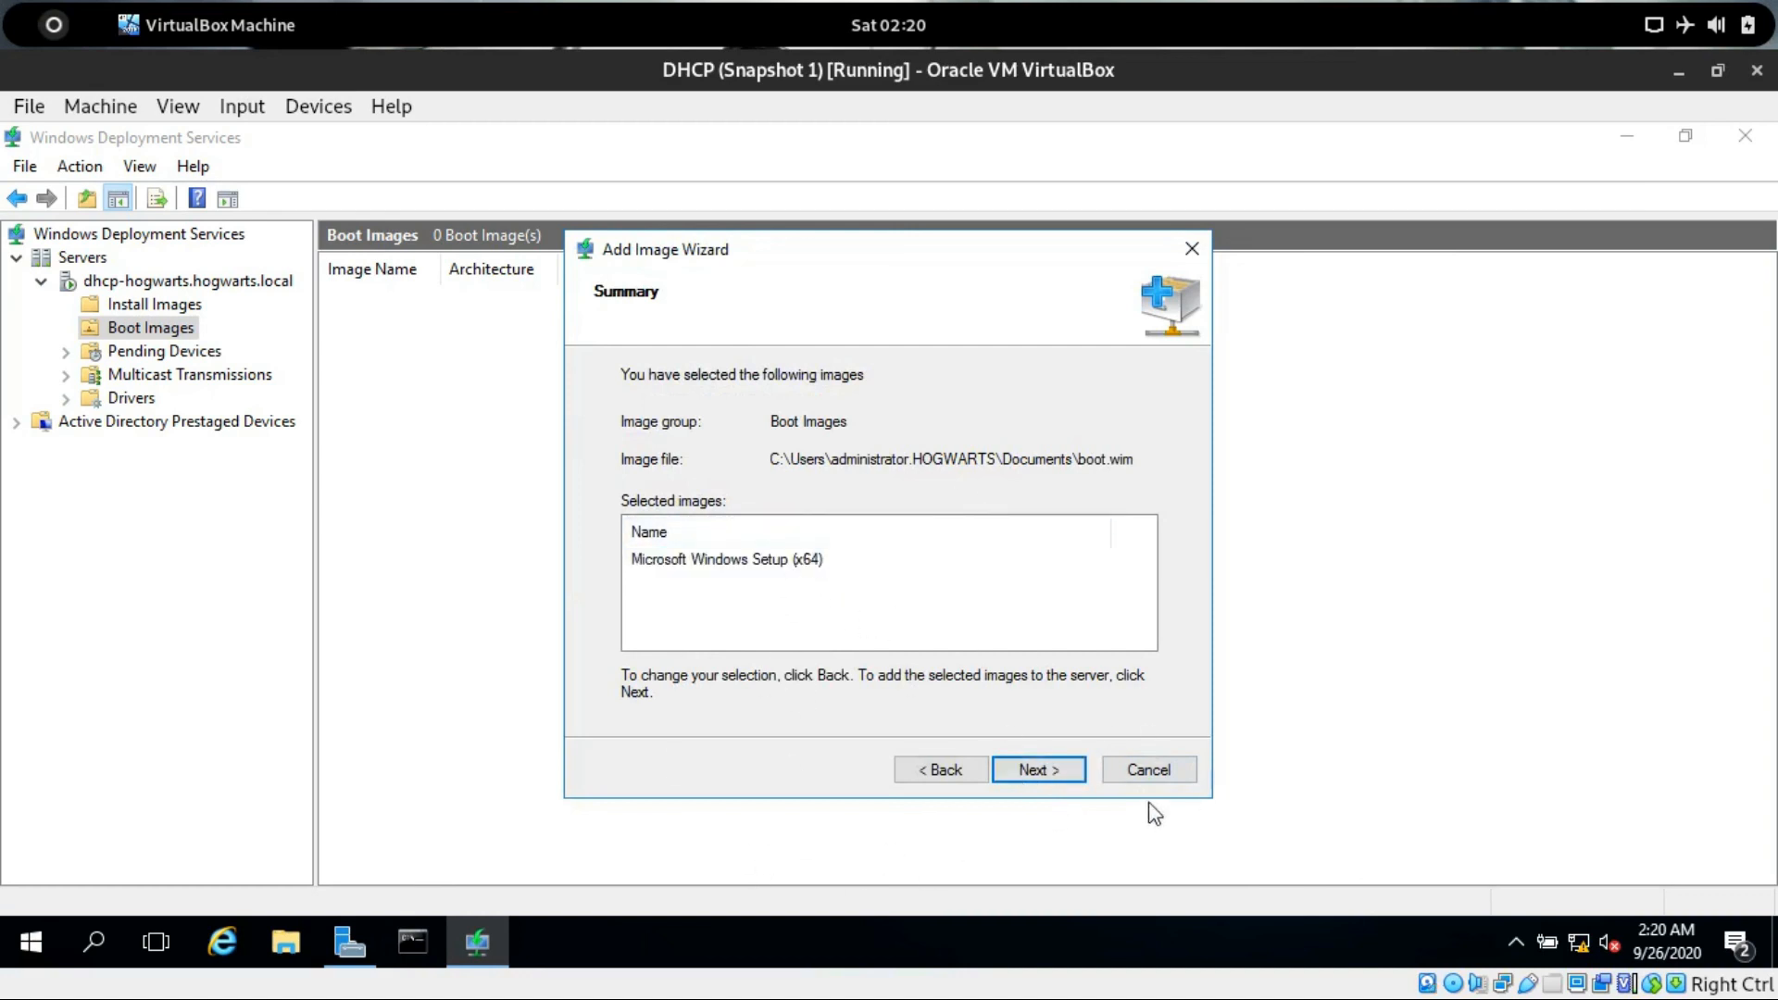
pyautogui.click(1037, 771)
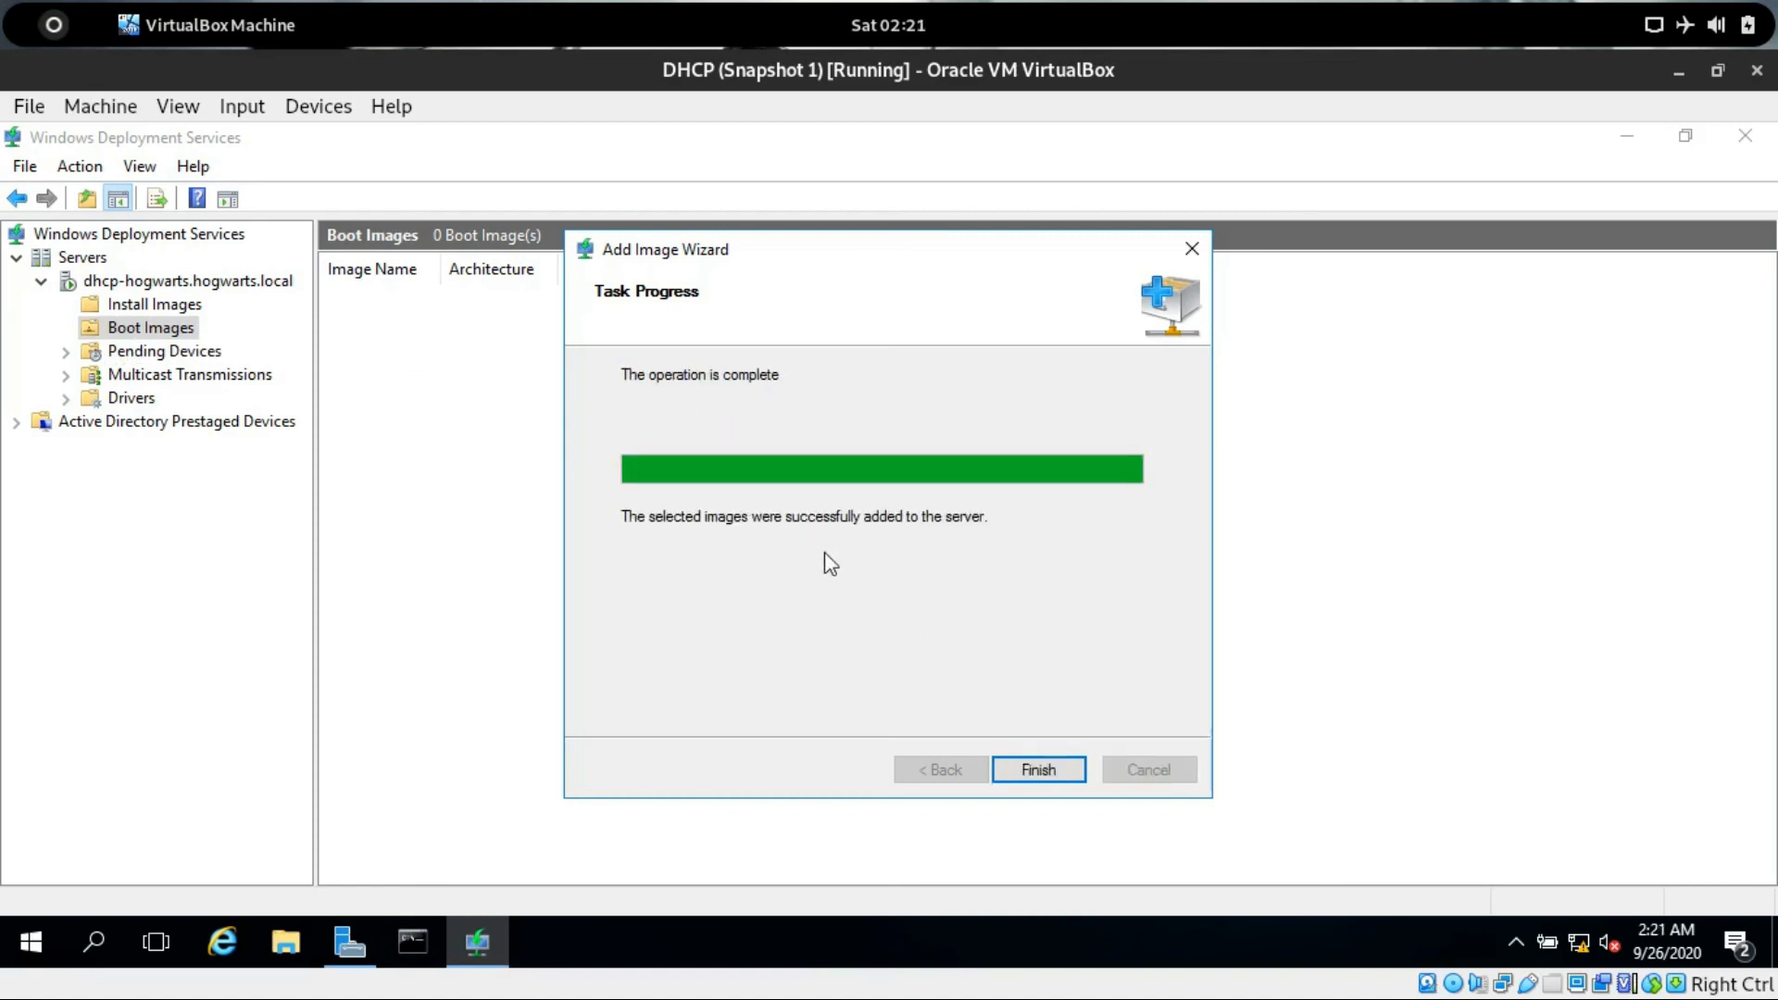
pyautogui.click(1068, 776)
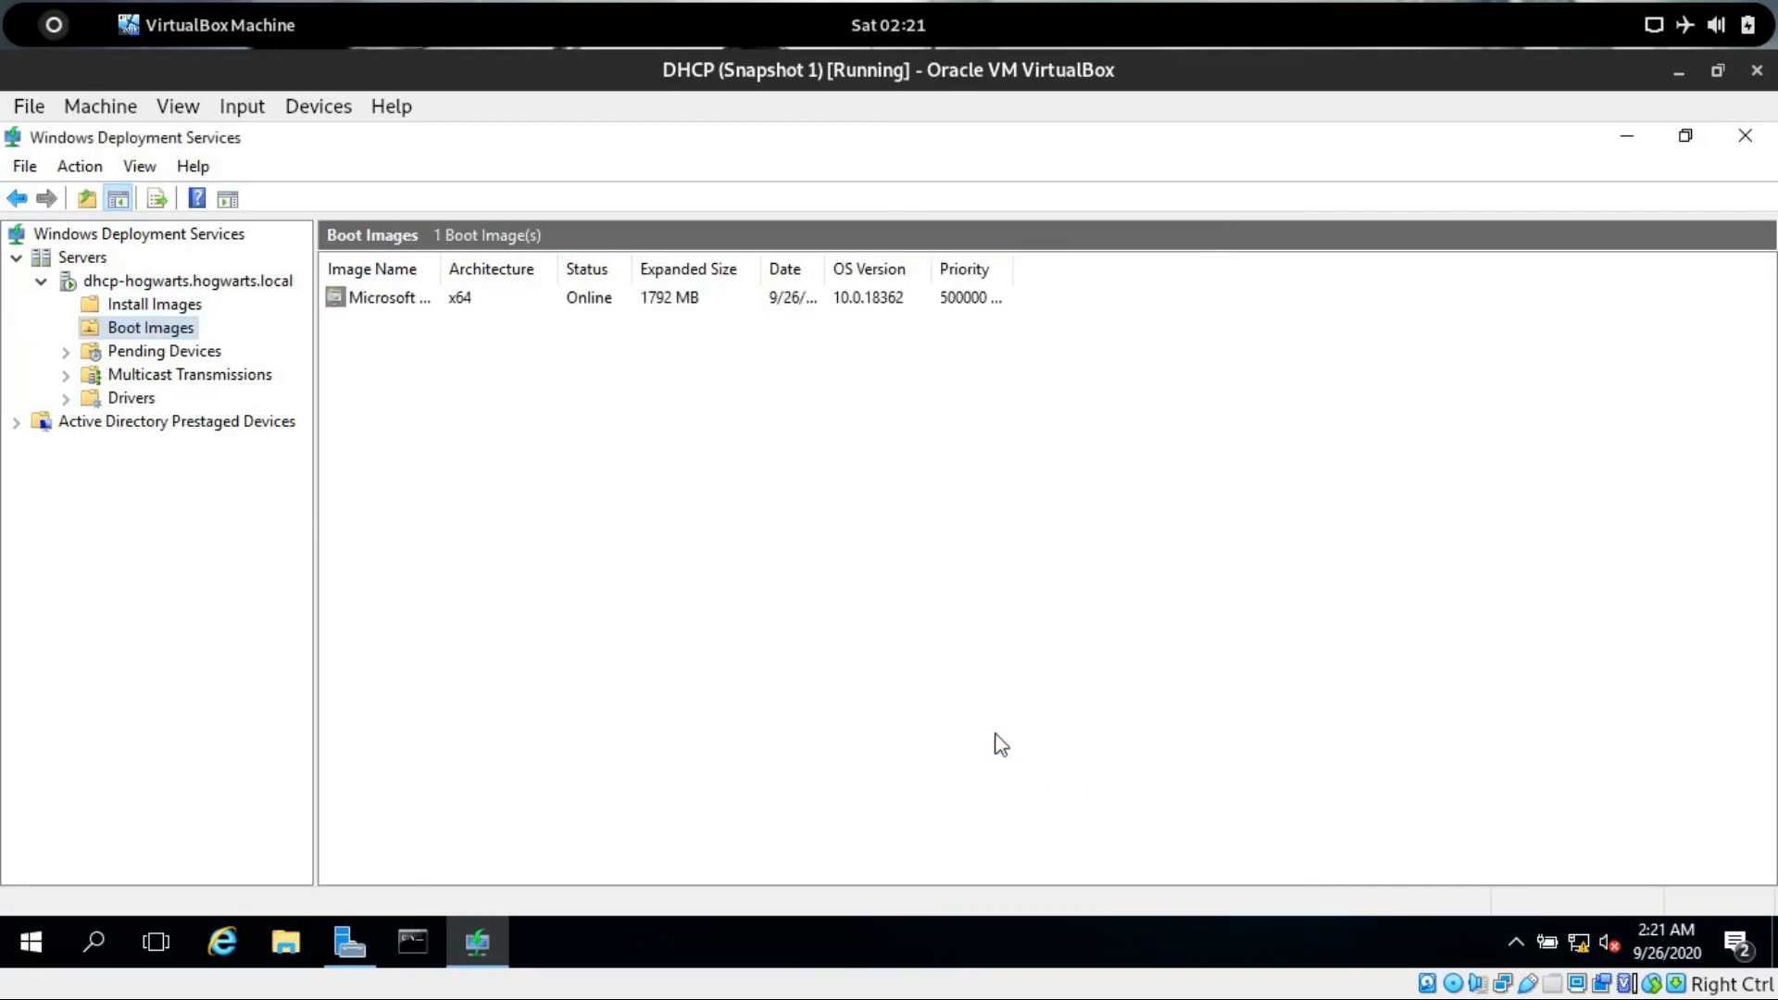
# Start adding an install image into new group ImageGroup1 and select install.wim from Documents.
pyautogui.click(383, 309)
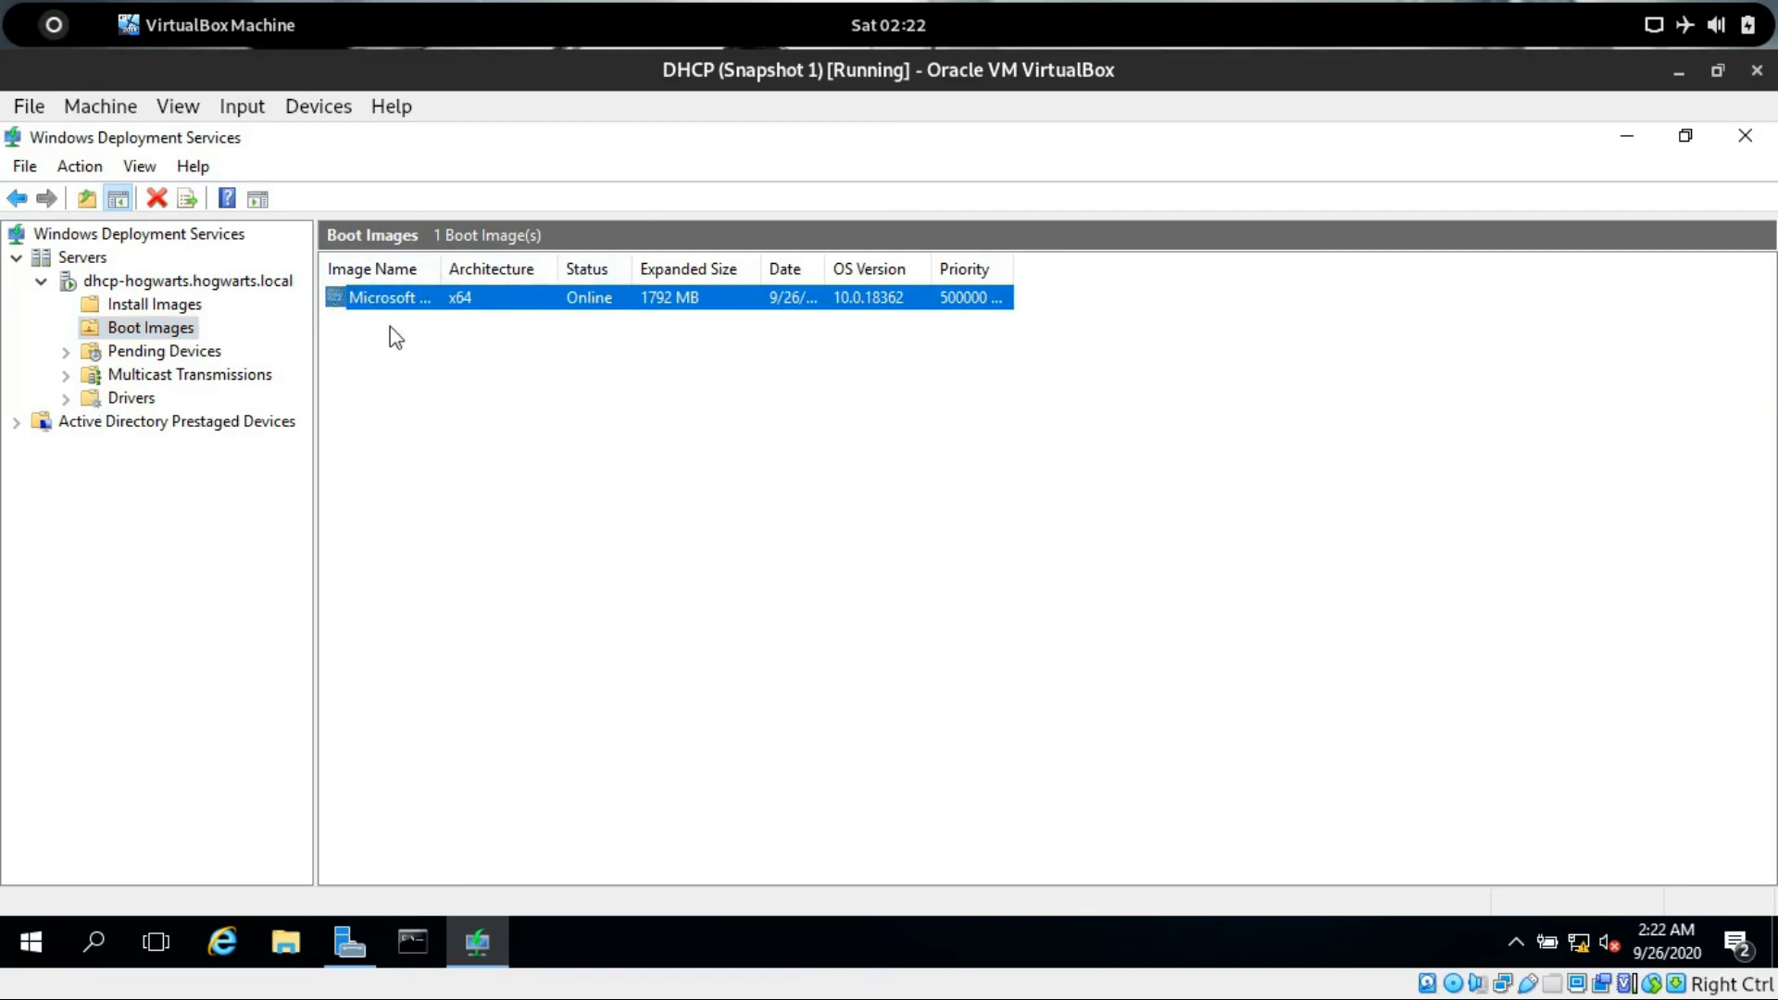
pyautogui.click(130, 305)
pyautogui.rightClick(132, 303)
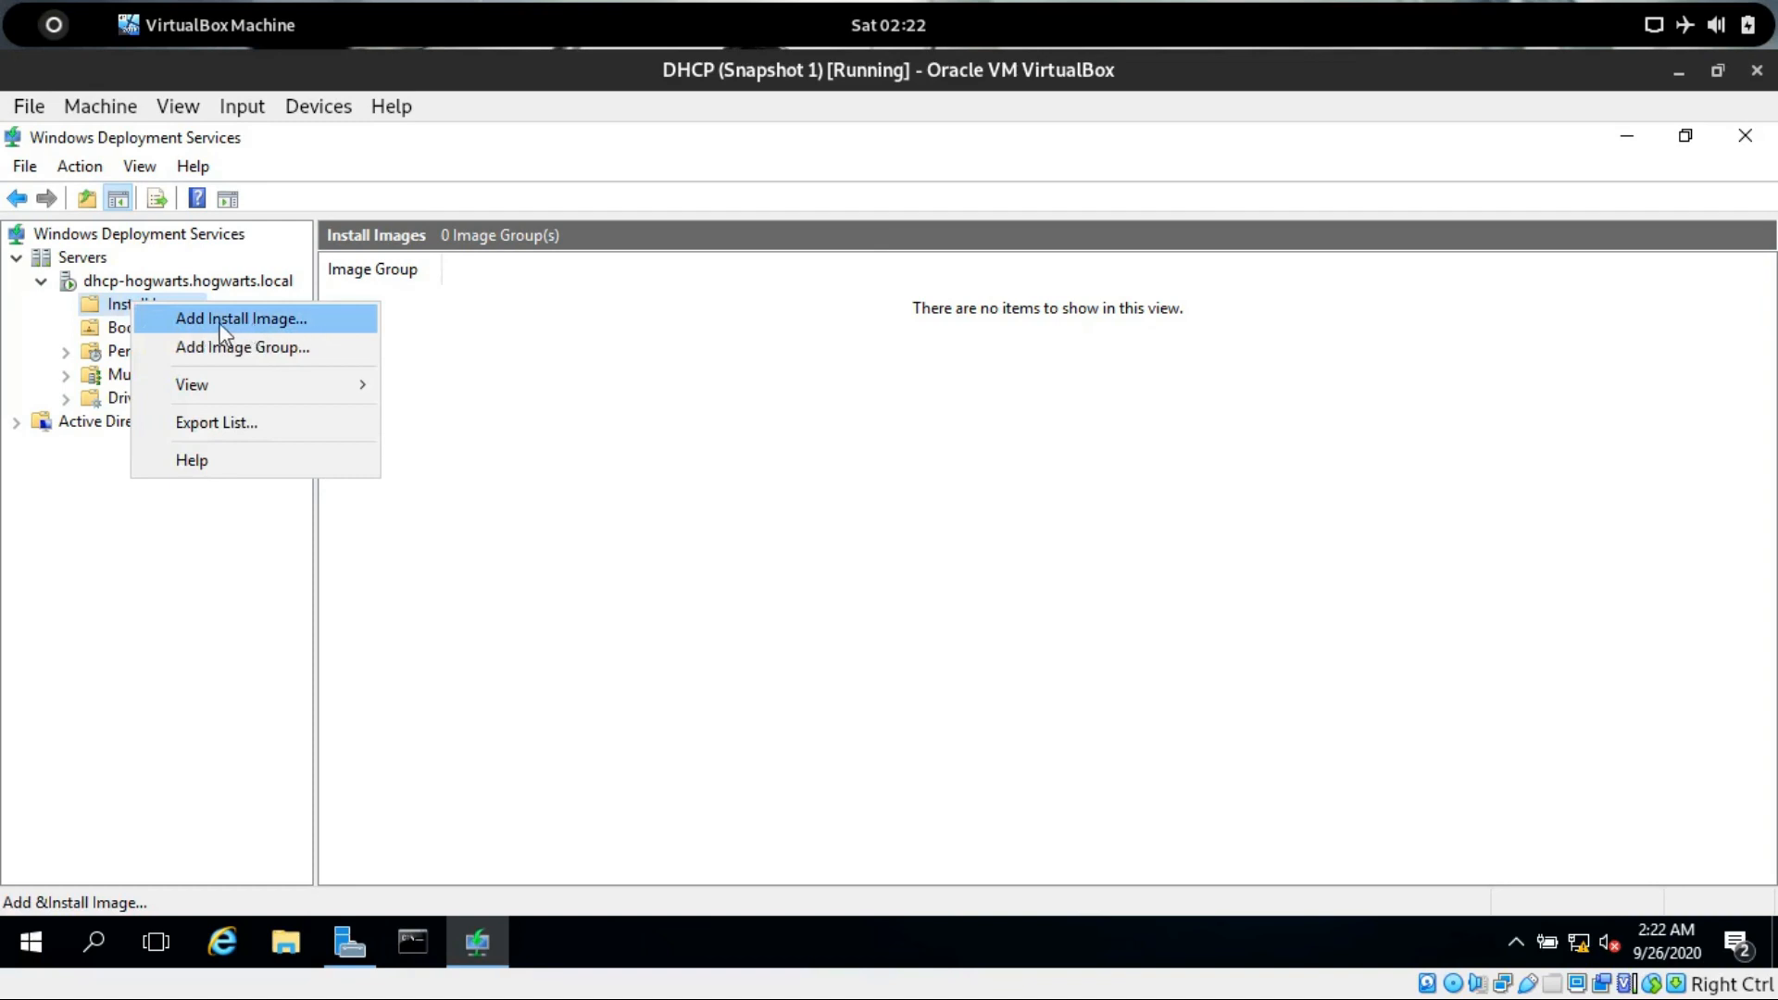
pyautogui.click(113, 312)
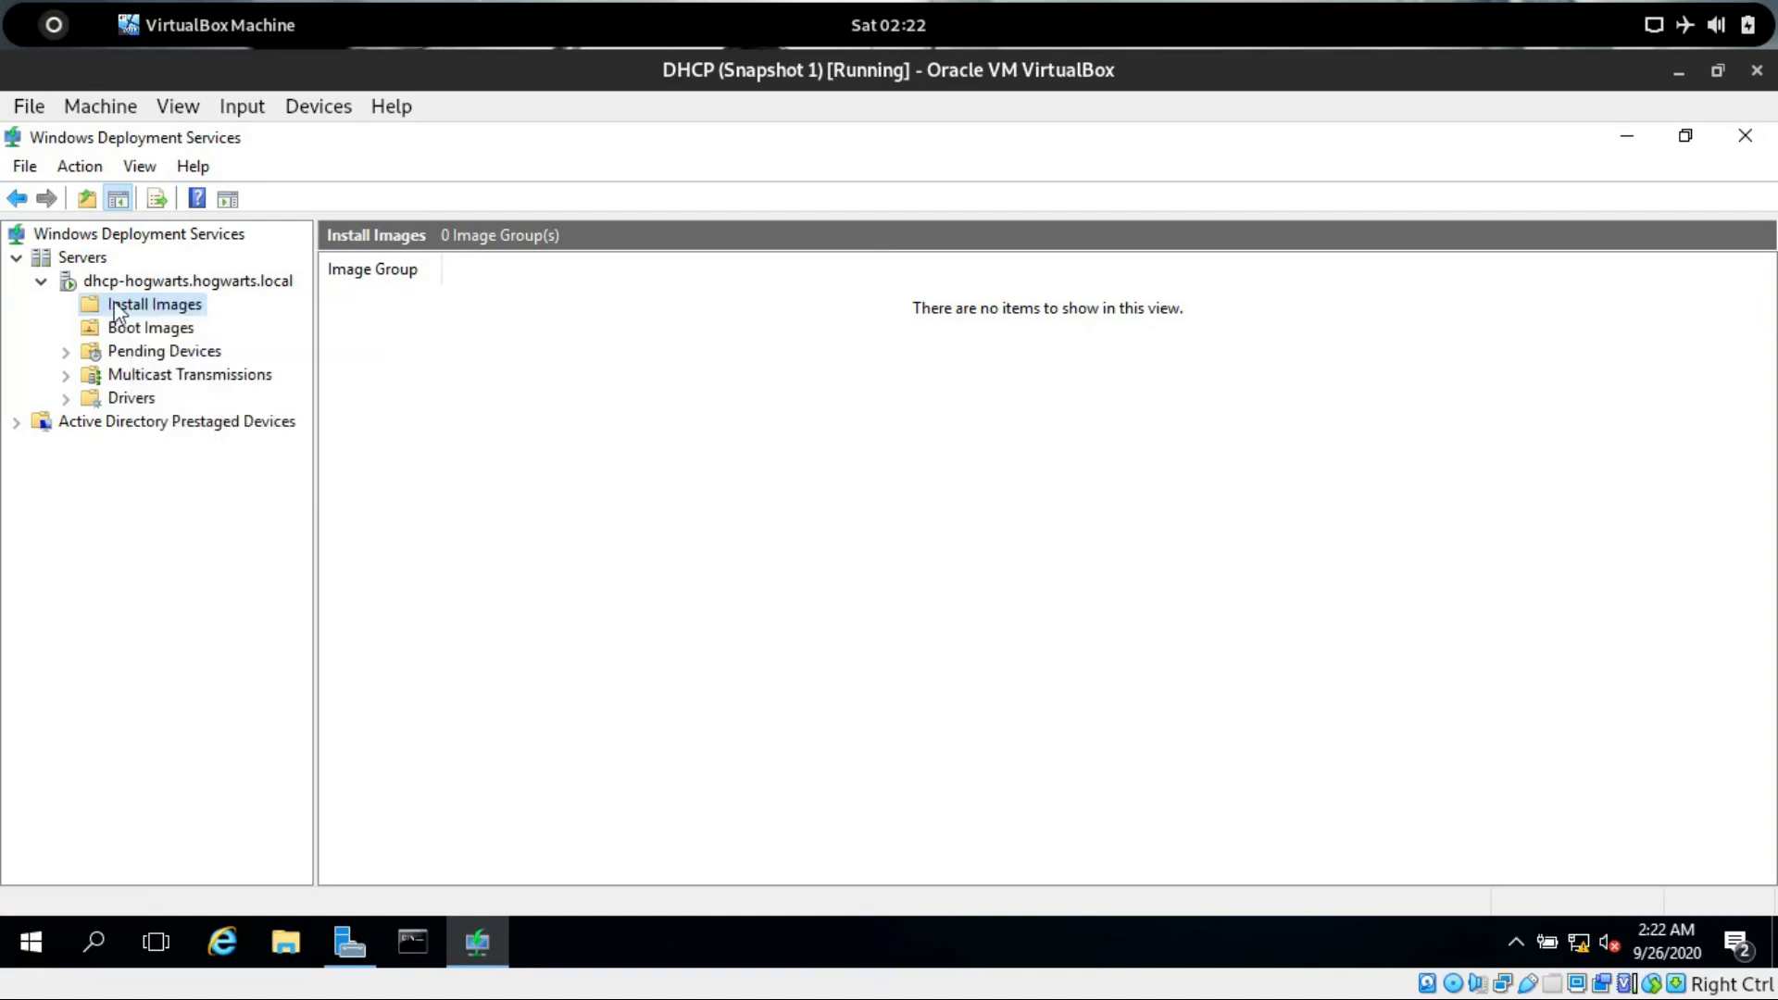
pyautogui.rightClick(115, 313)
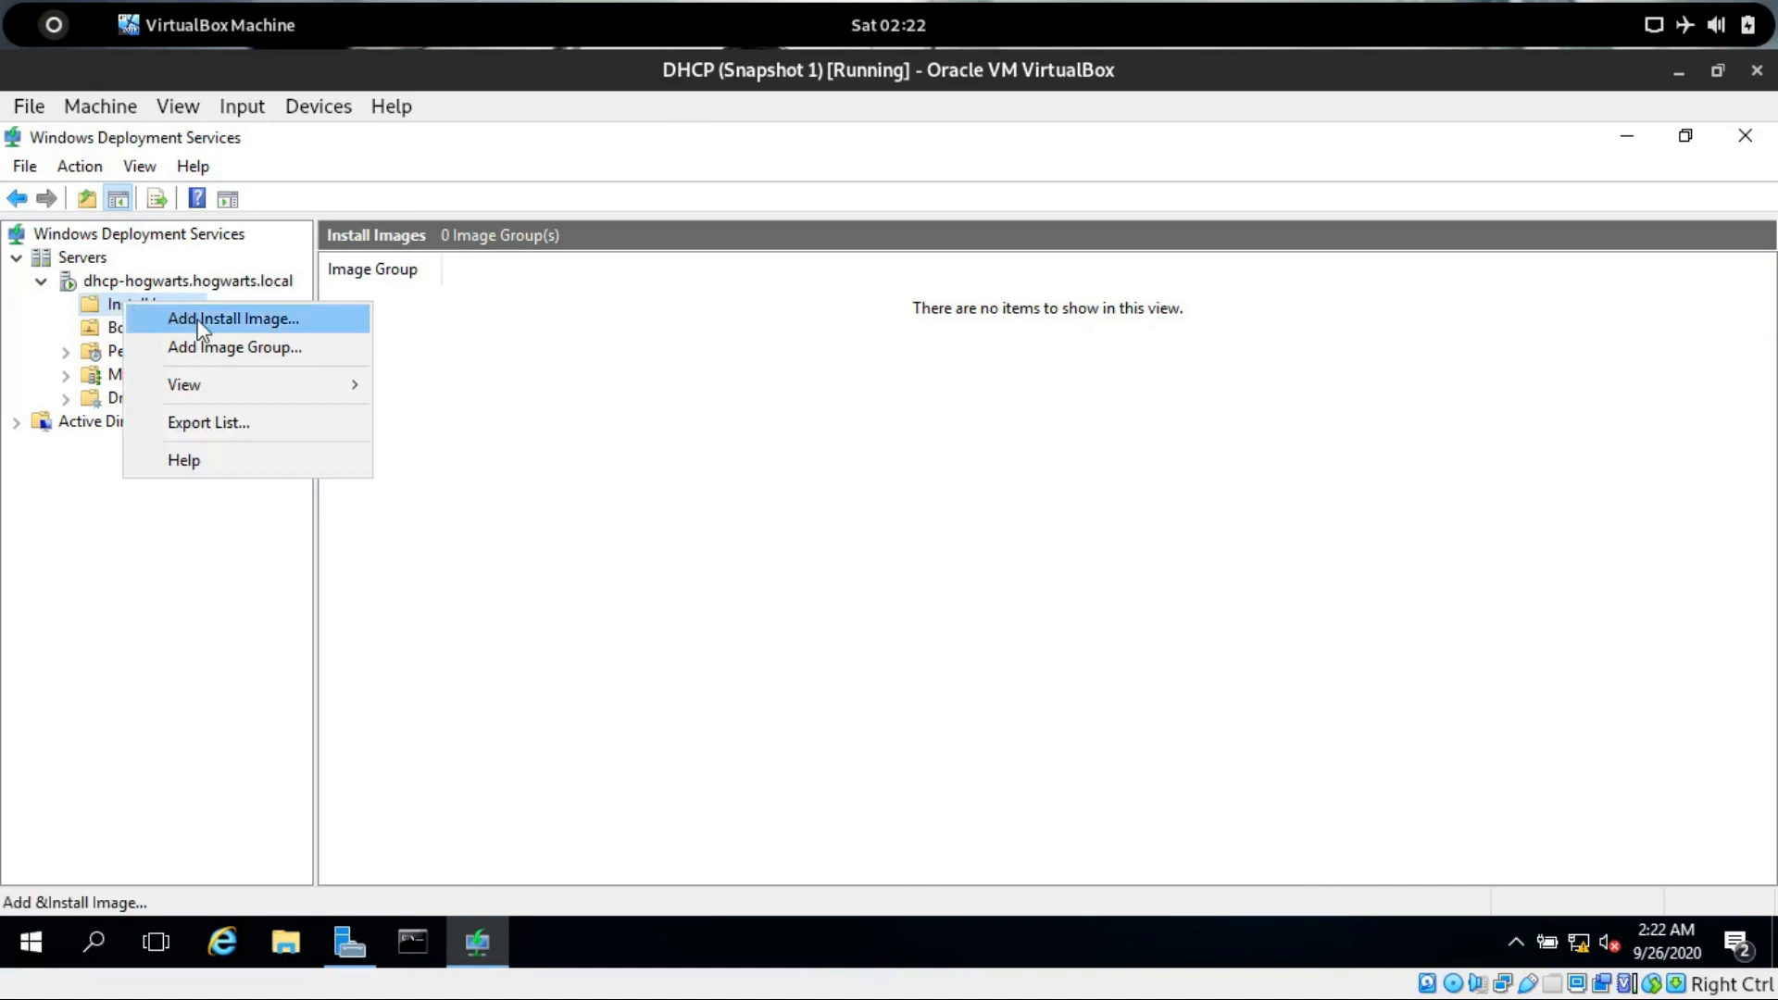
pyautogui.click(278, 324)
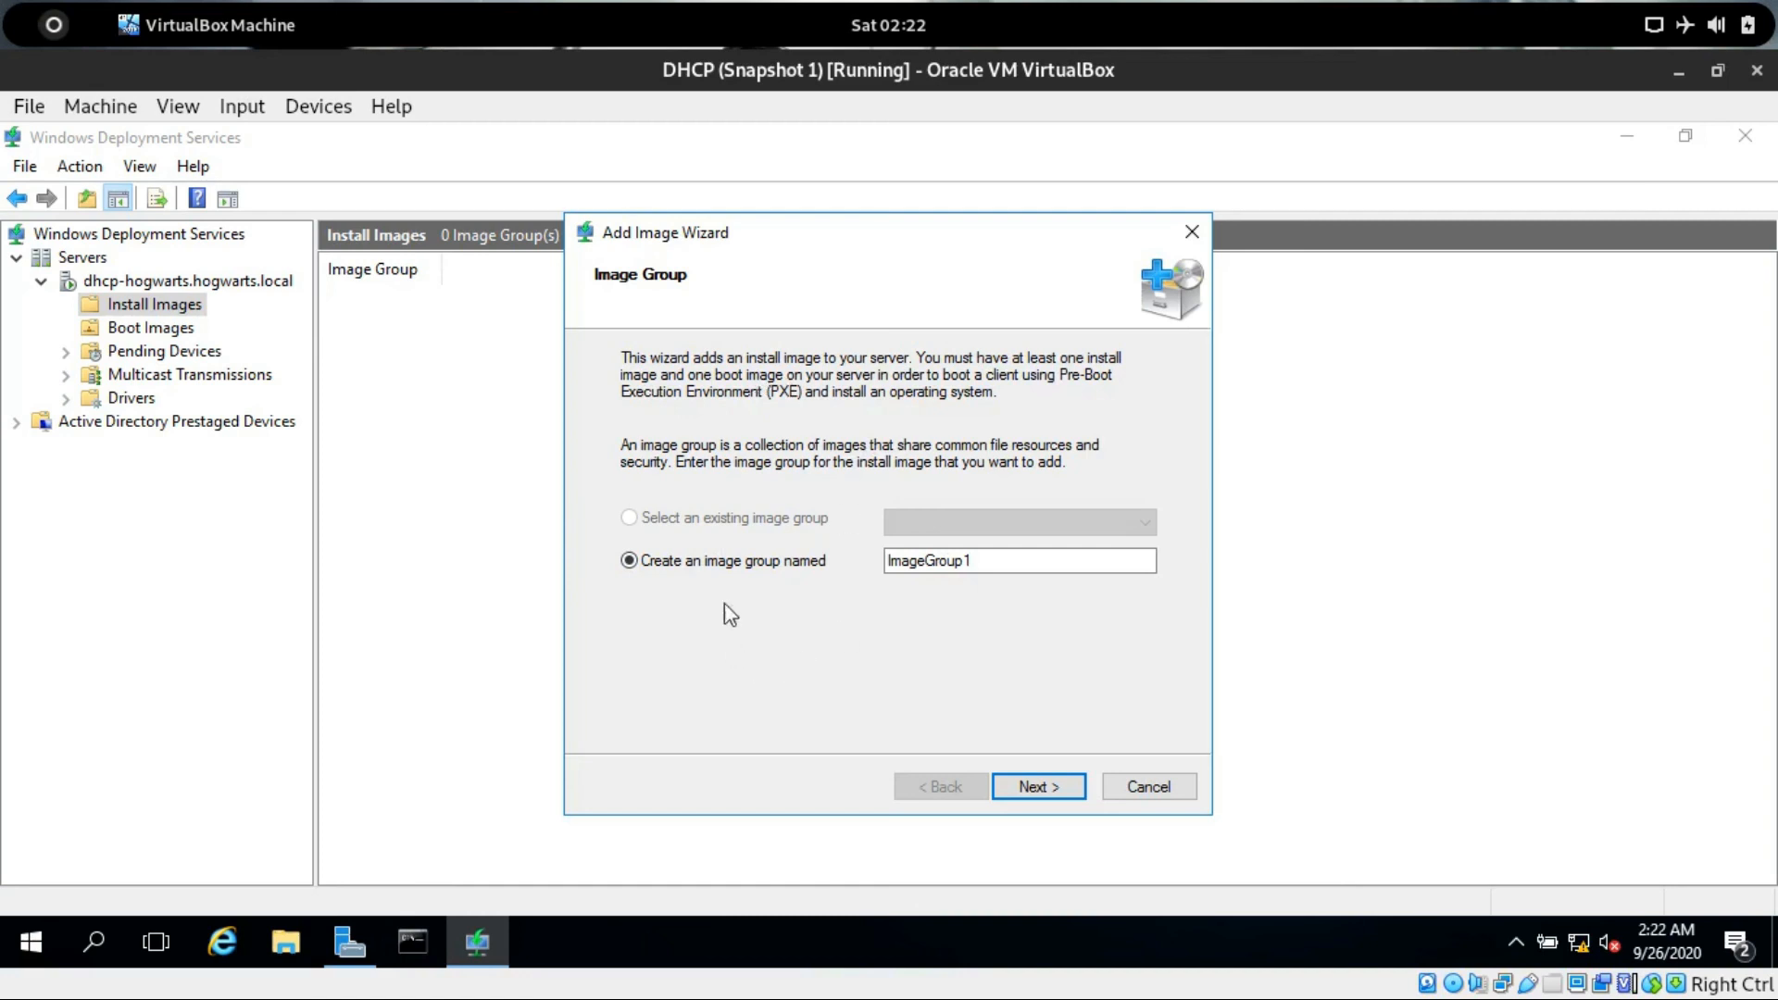
pyautogui.click(1055, 787)
pyautogui.click(1087, 444)
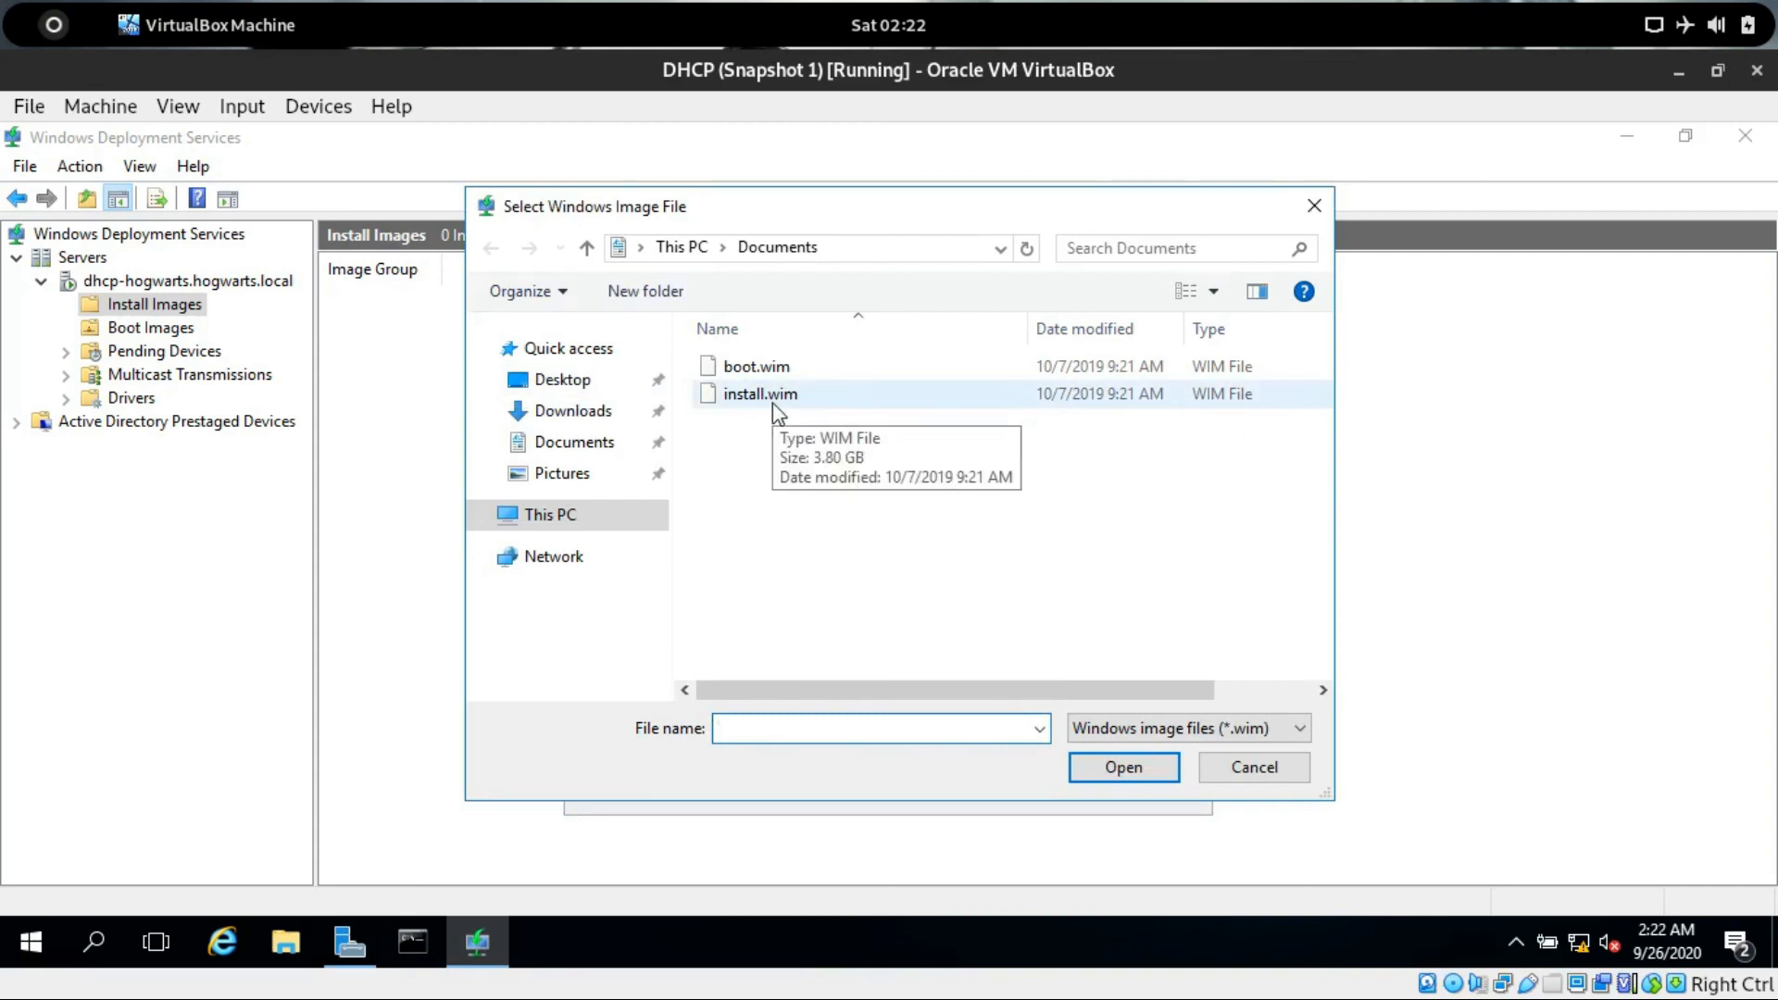
pyautogui.click(773, 402)
pyautogui.click(1132, 769)
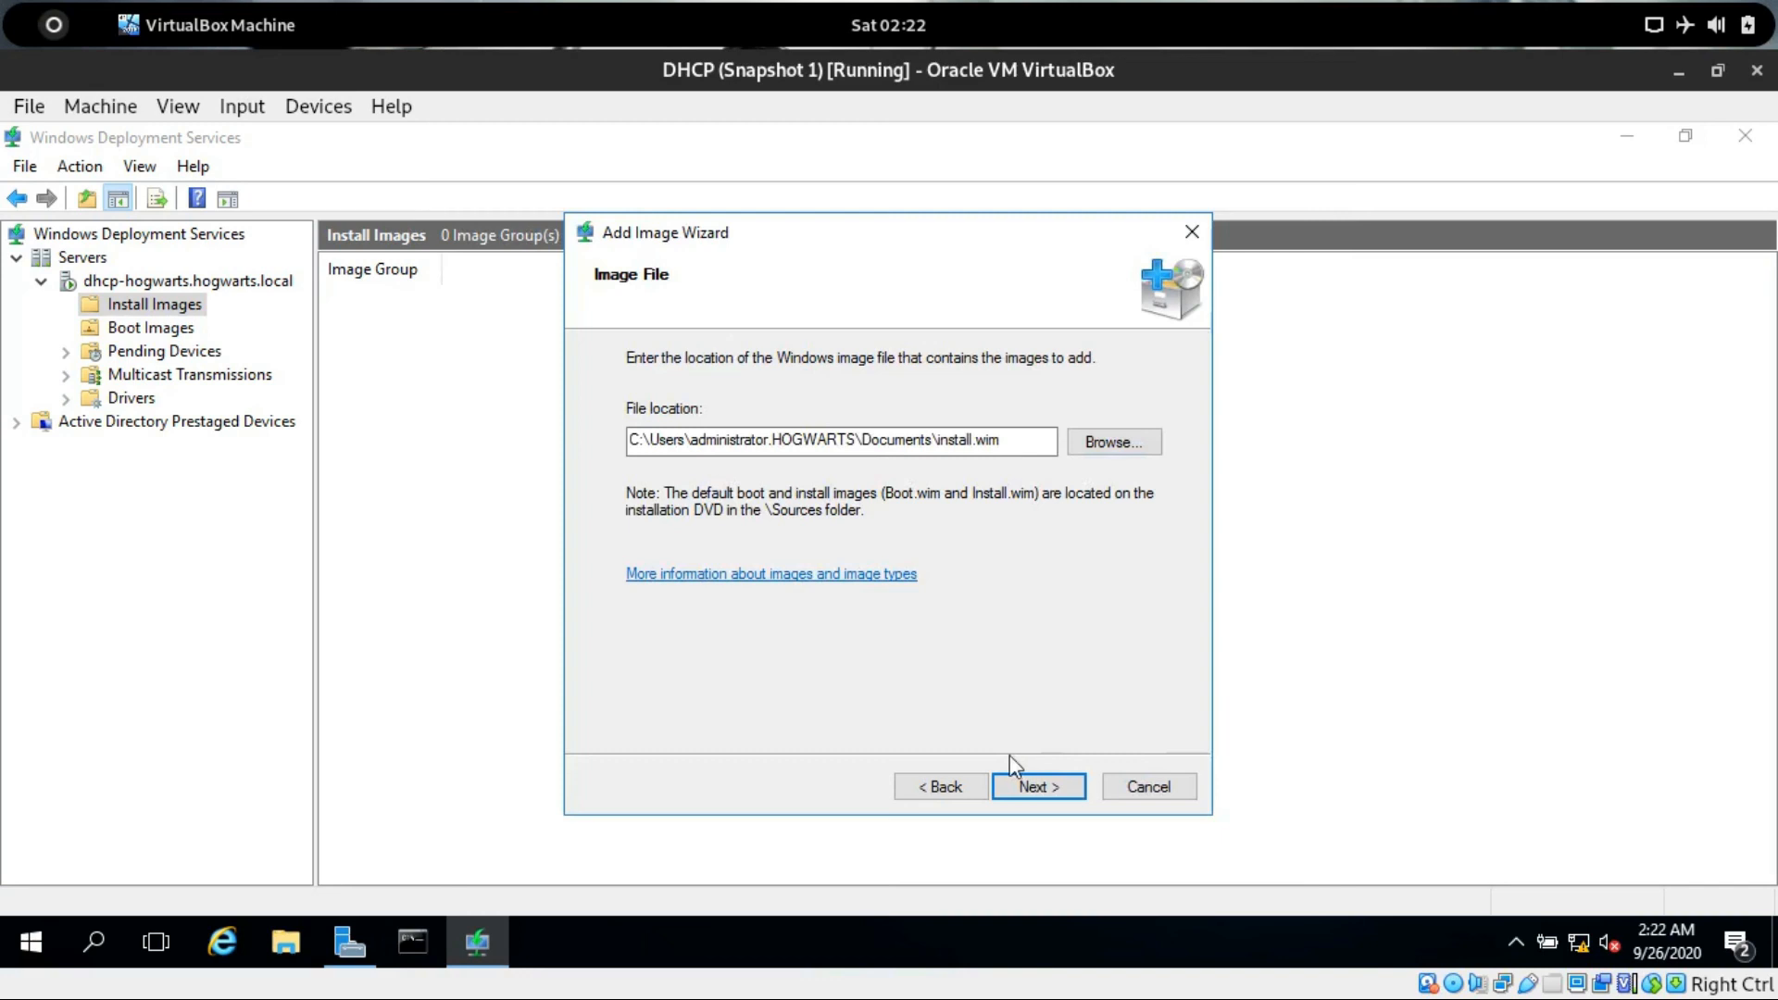
# Add the Windows 10 Enterprise Evaluation x64 image with default names and finish the wizard.
pyautogui.click(1016, 787)
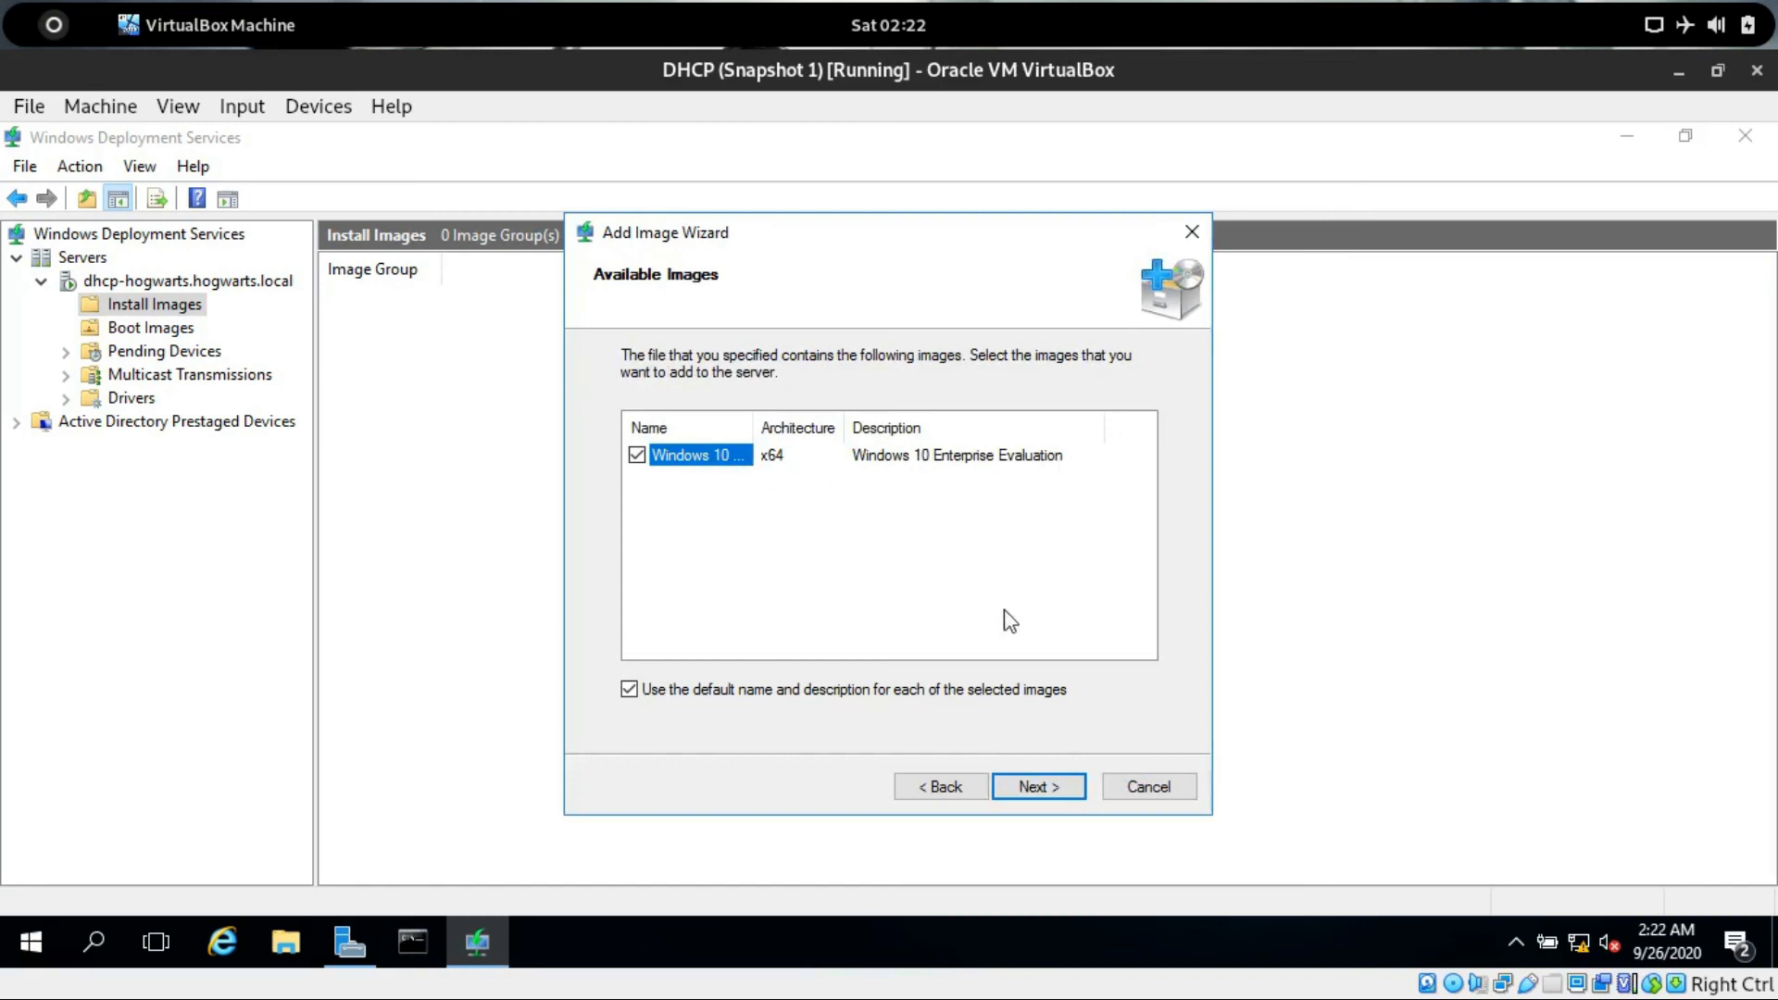
pyautogui.click(1052, 795)
pyautogui.click(1050, 789)
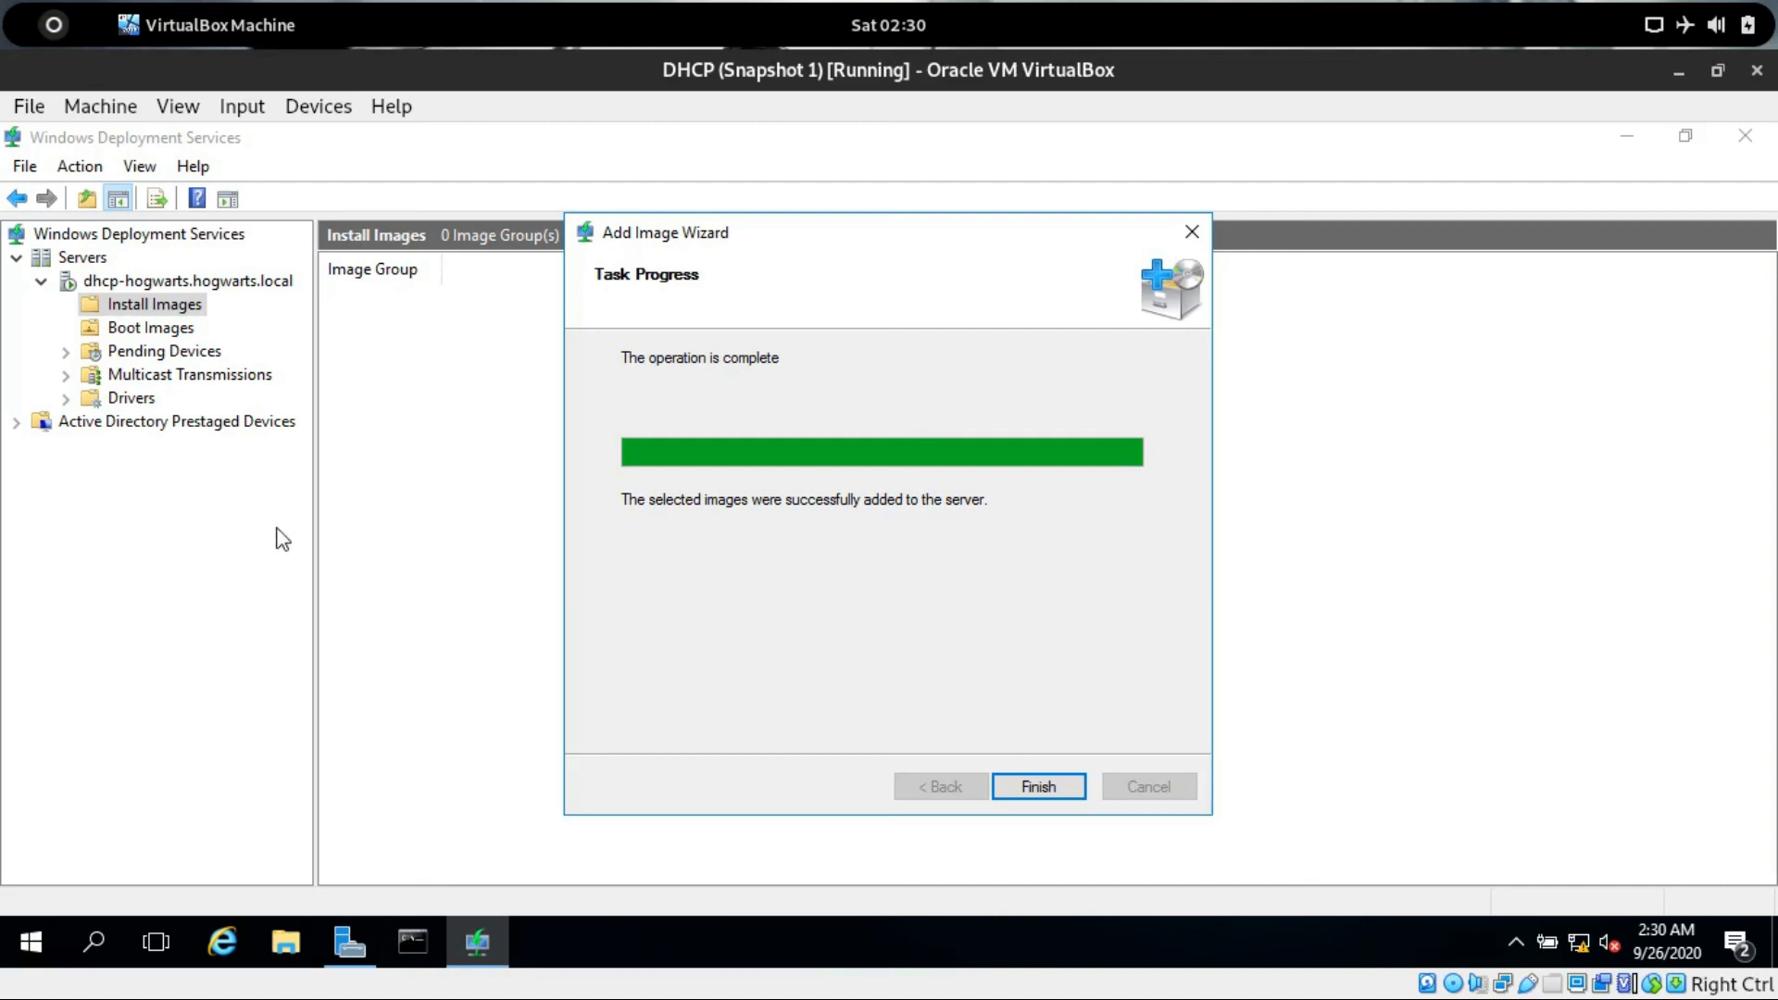
pyautogui.click(1038, 786)
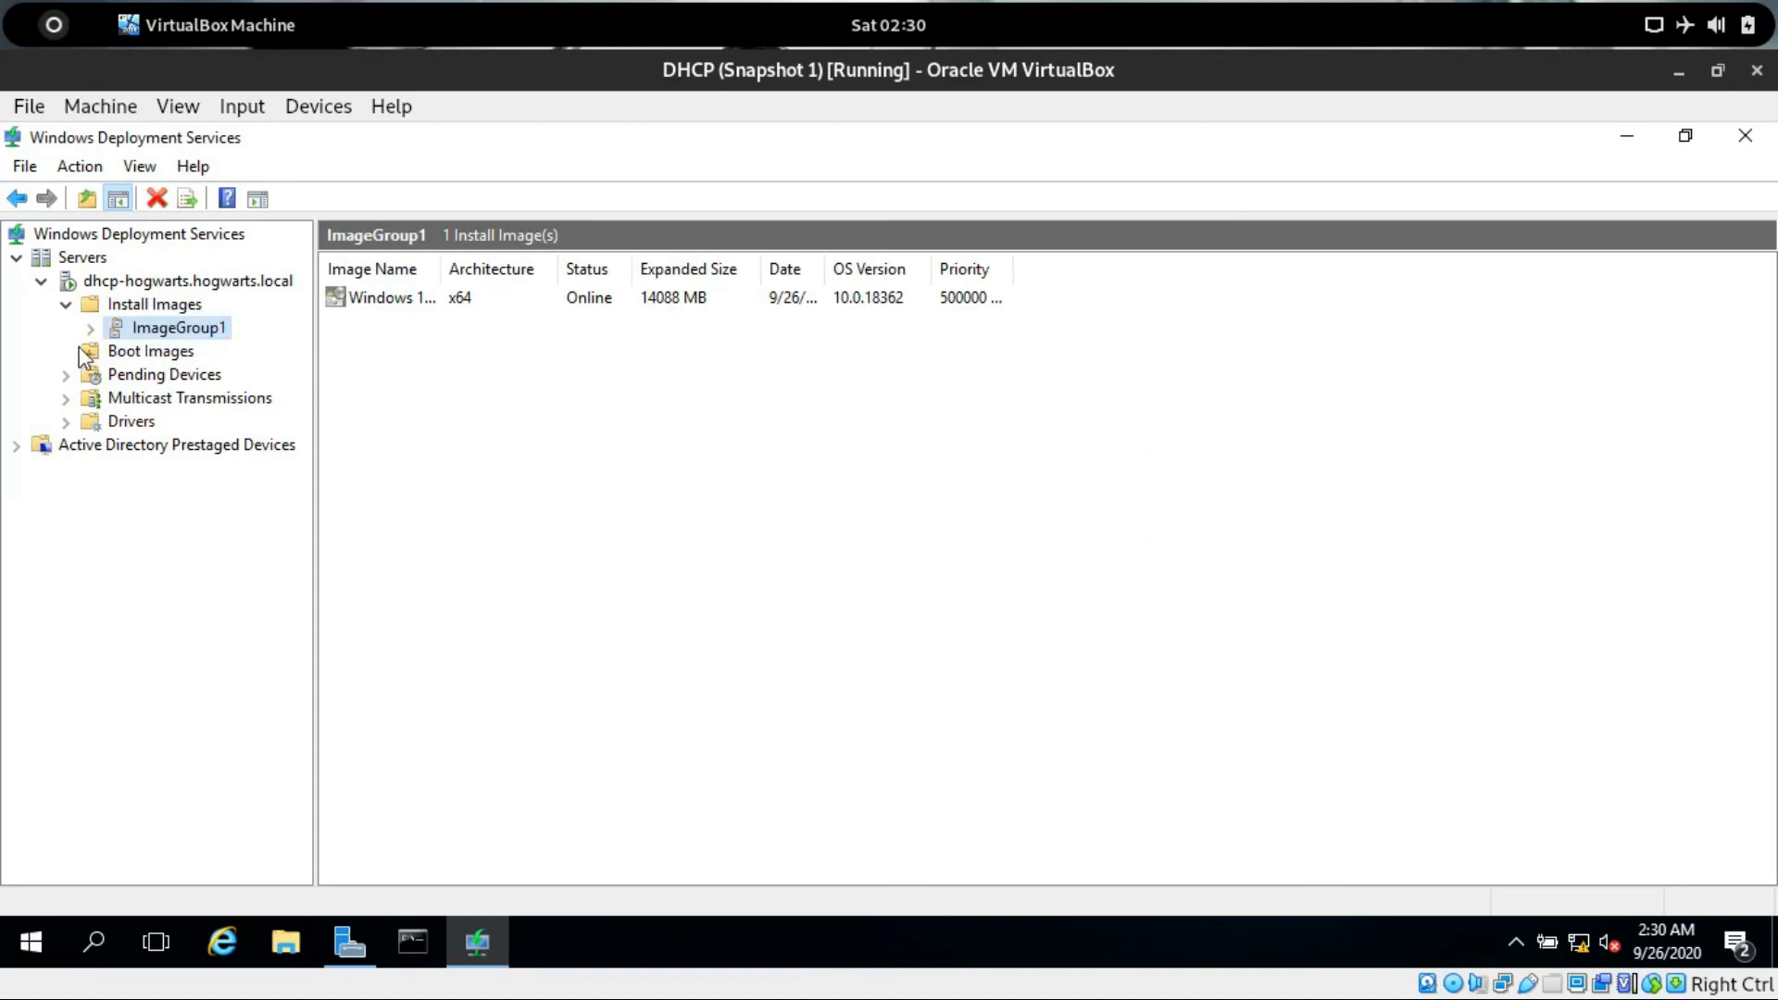
pyautogui.click(354, 299)
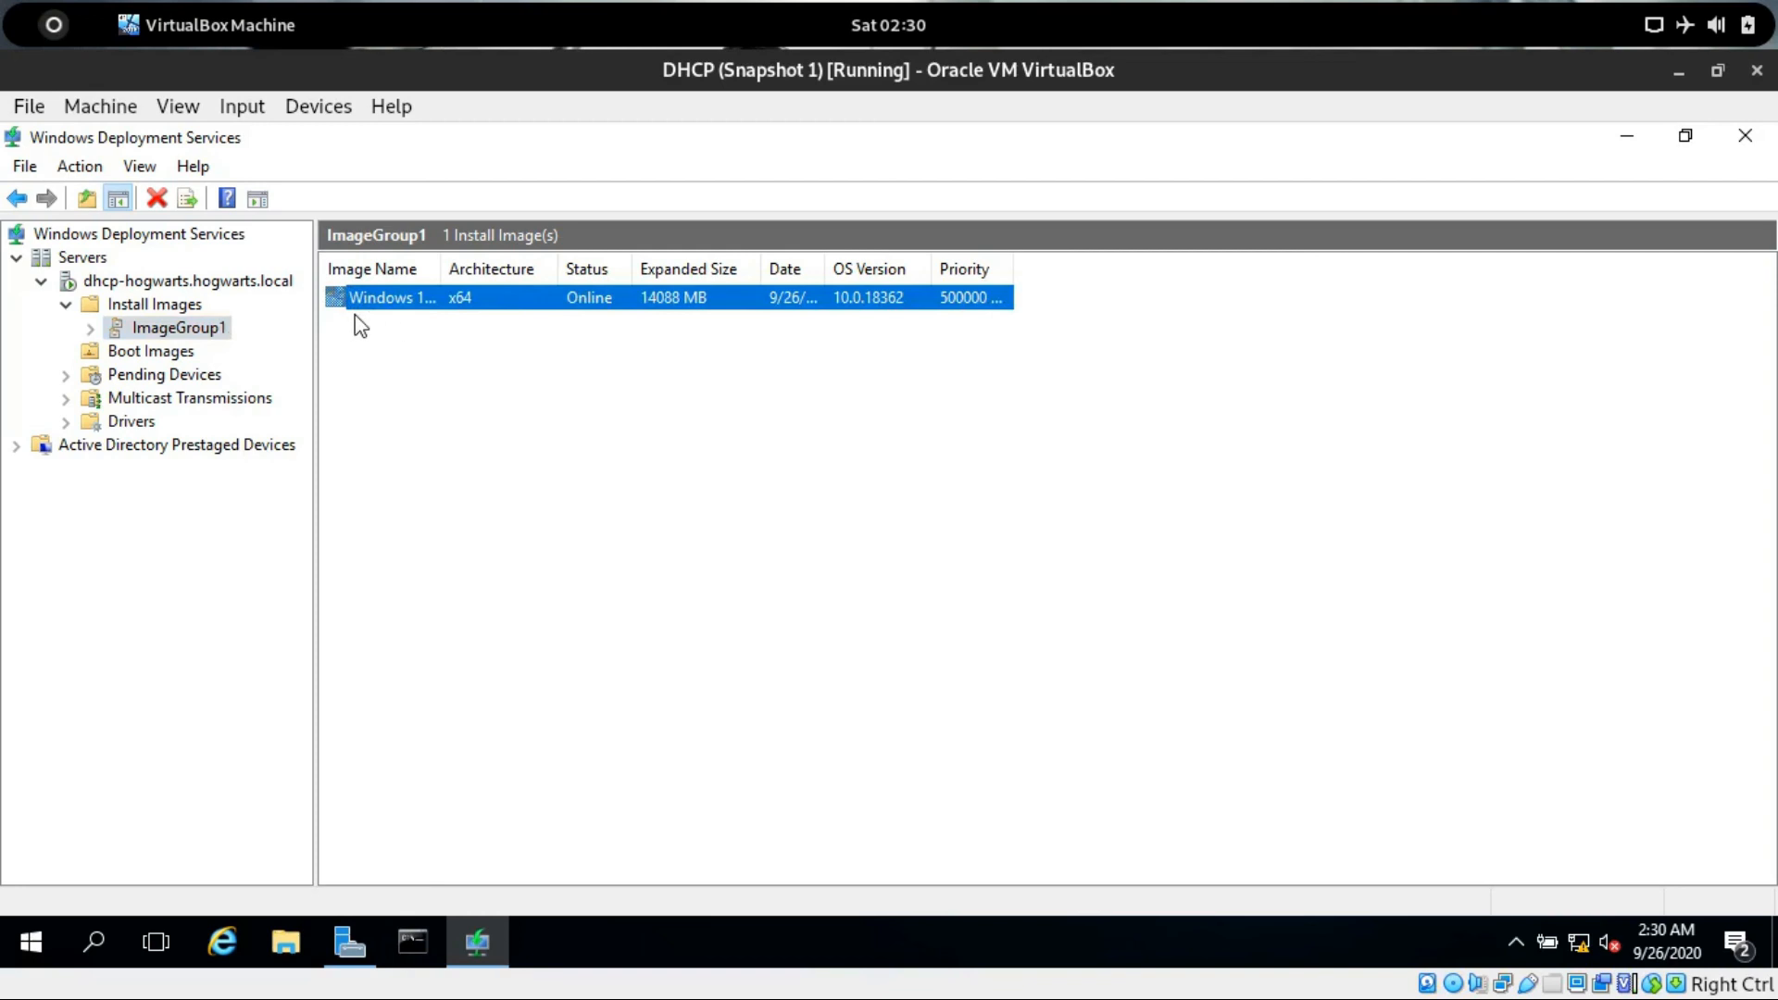
# Open the VirtualBox Manager and review the clientA virtual machine's boot order and network settings.
pyautogui.click(176, 352)
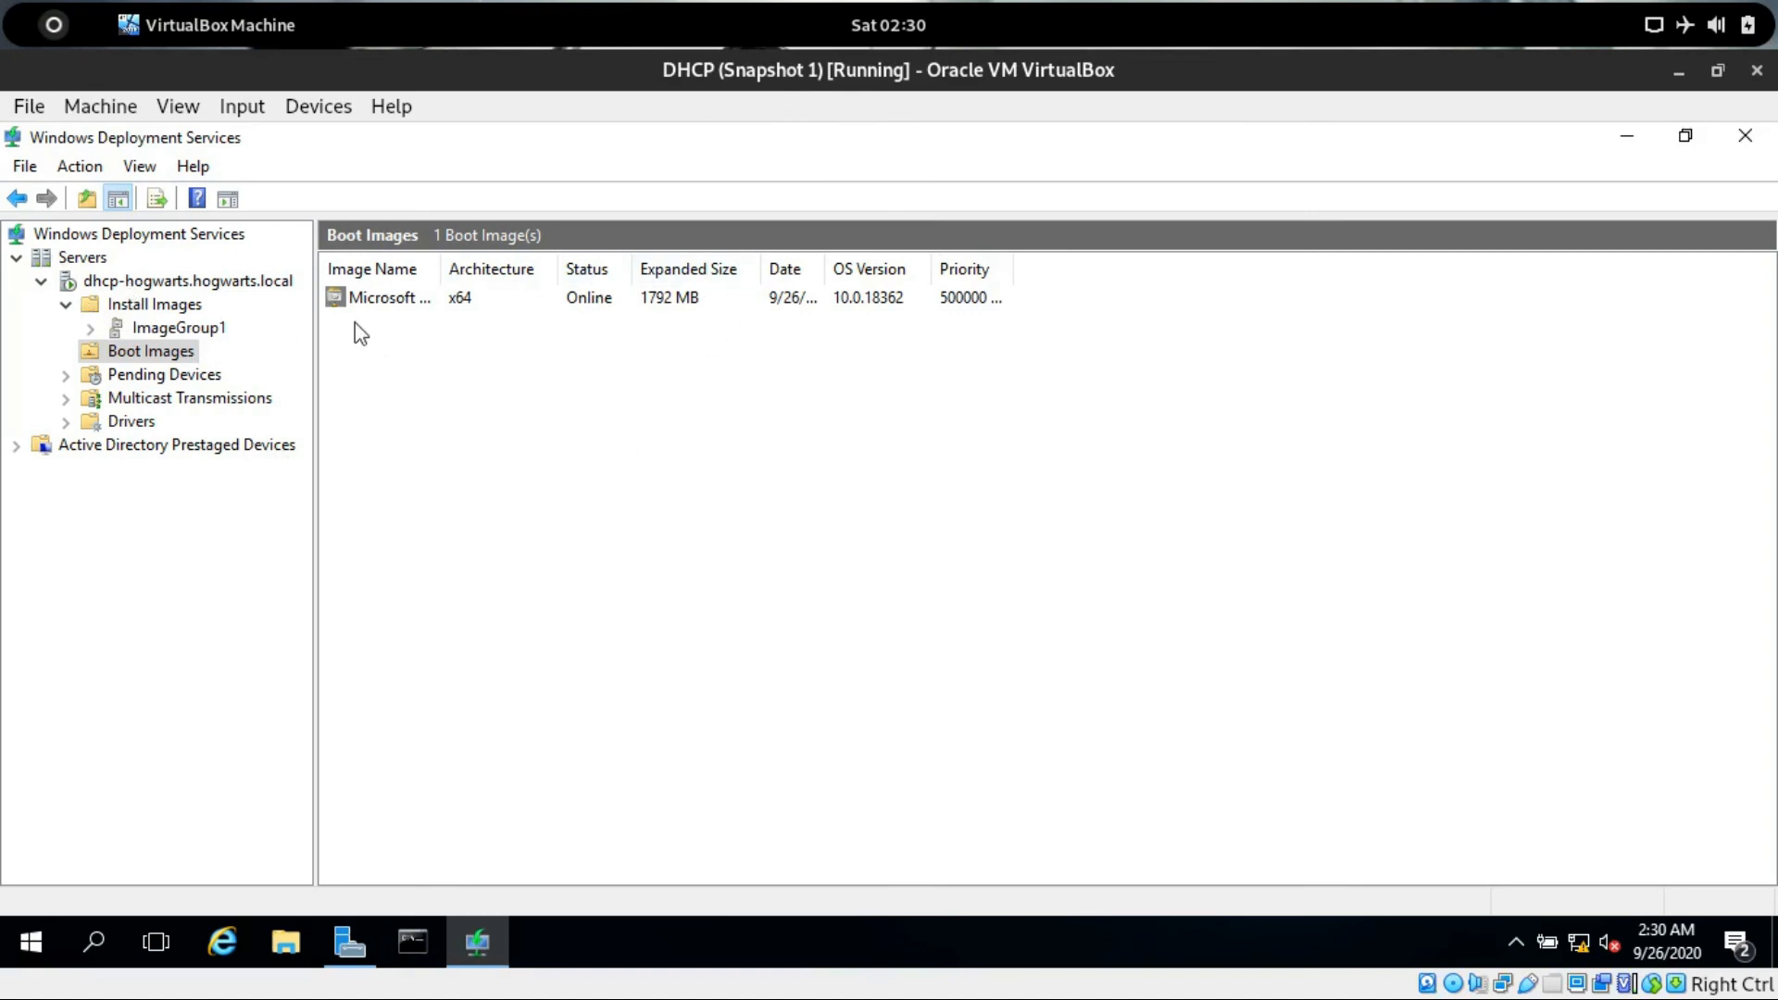
pyautogui.click(46, 29)
pyautogui.click(1108, 394)
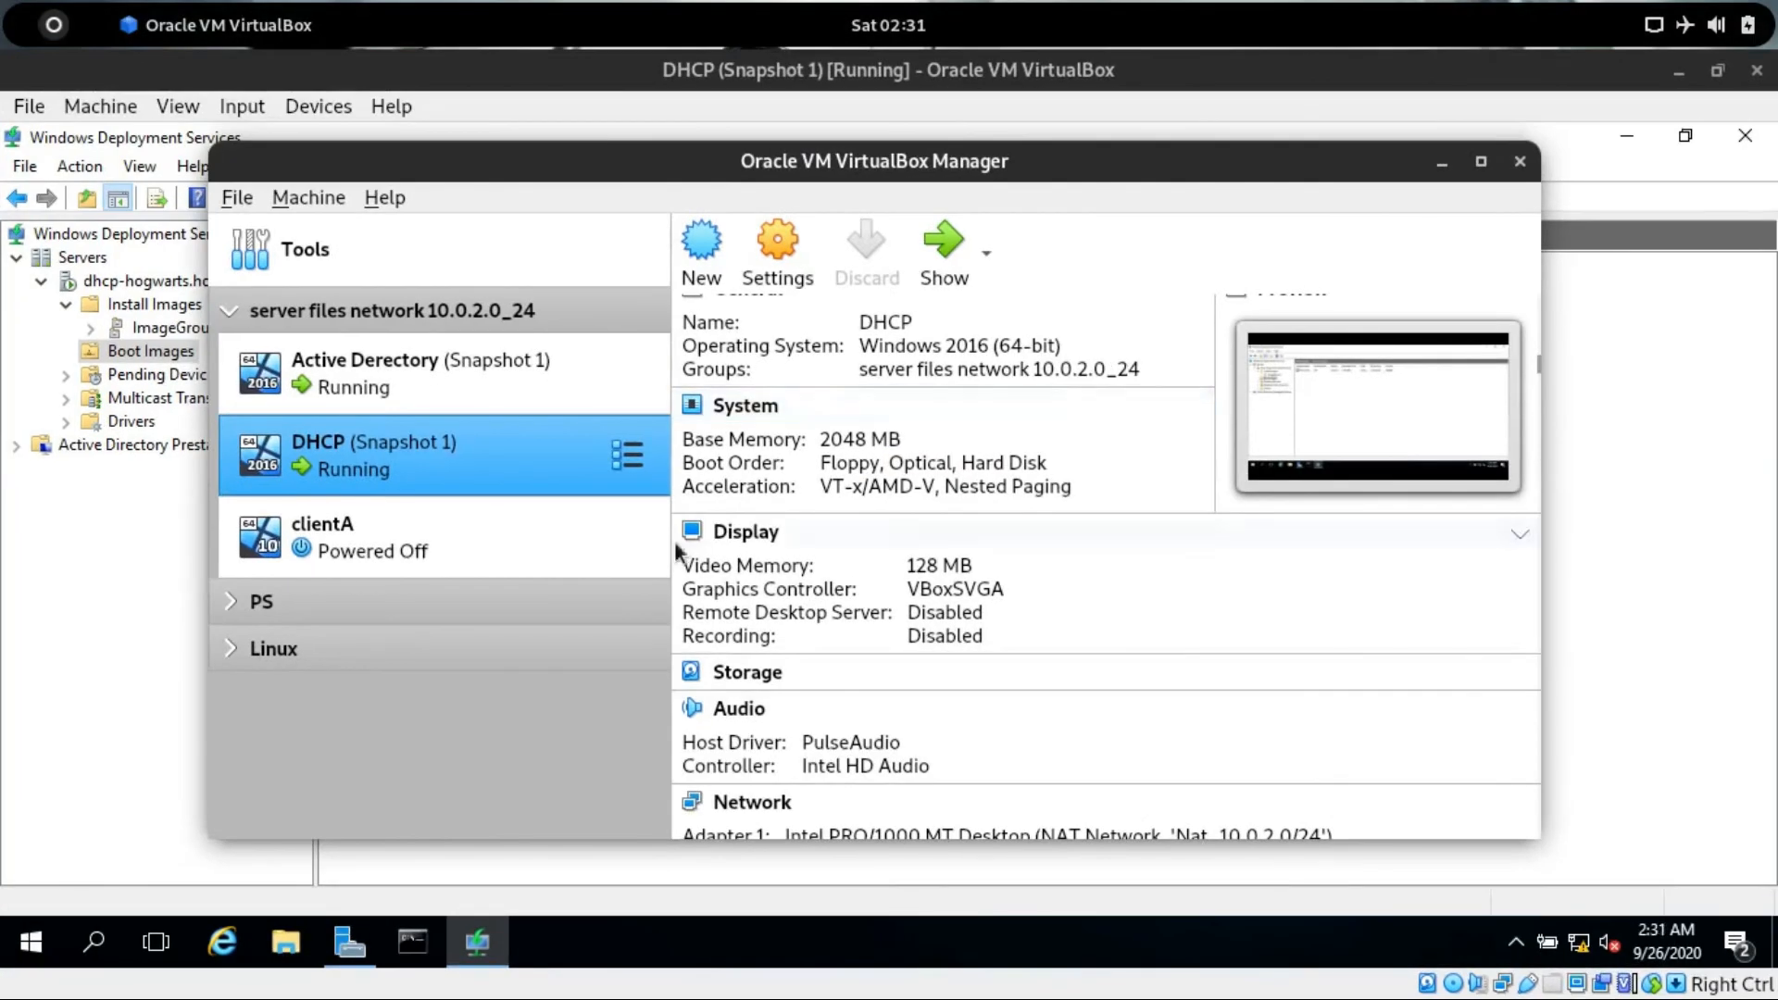
pyautogui.click(359, 553)
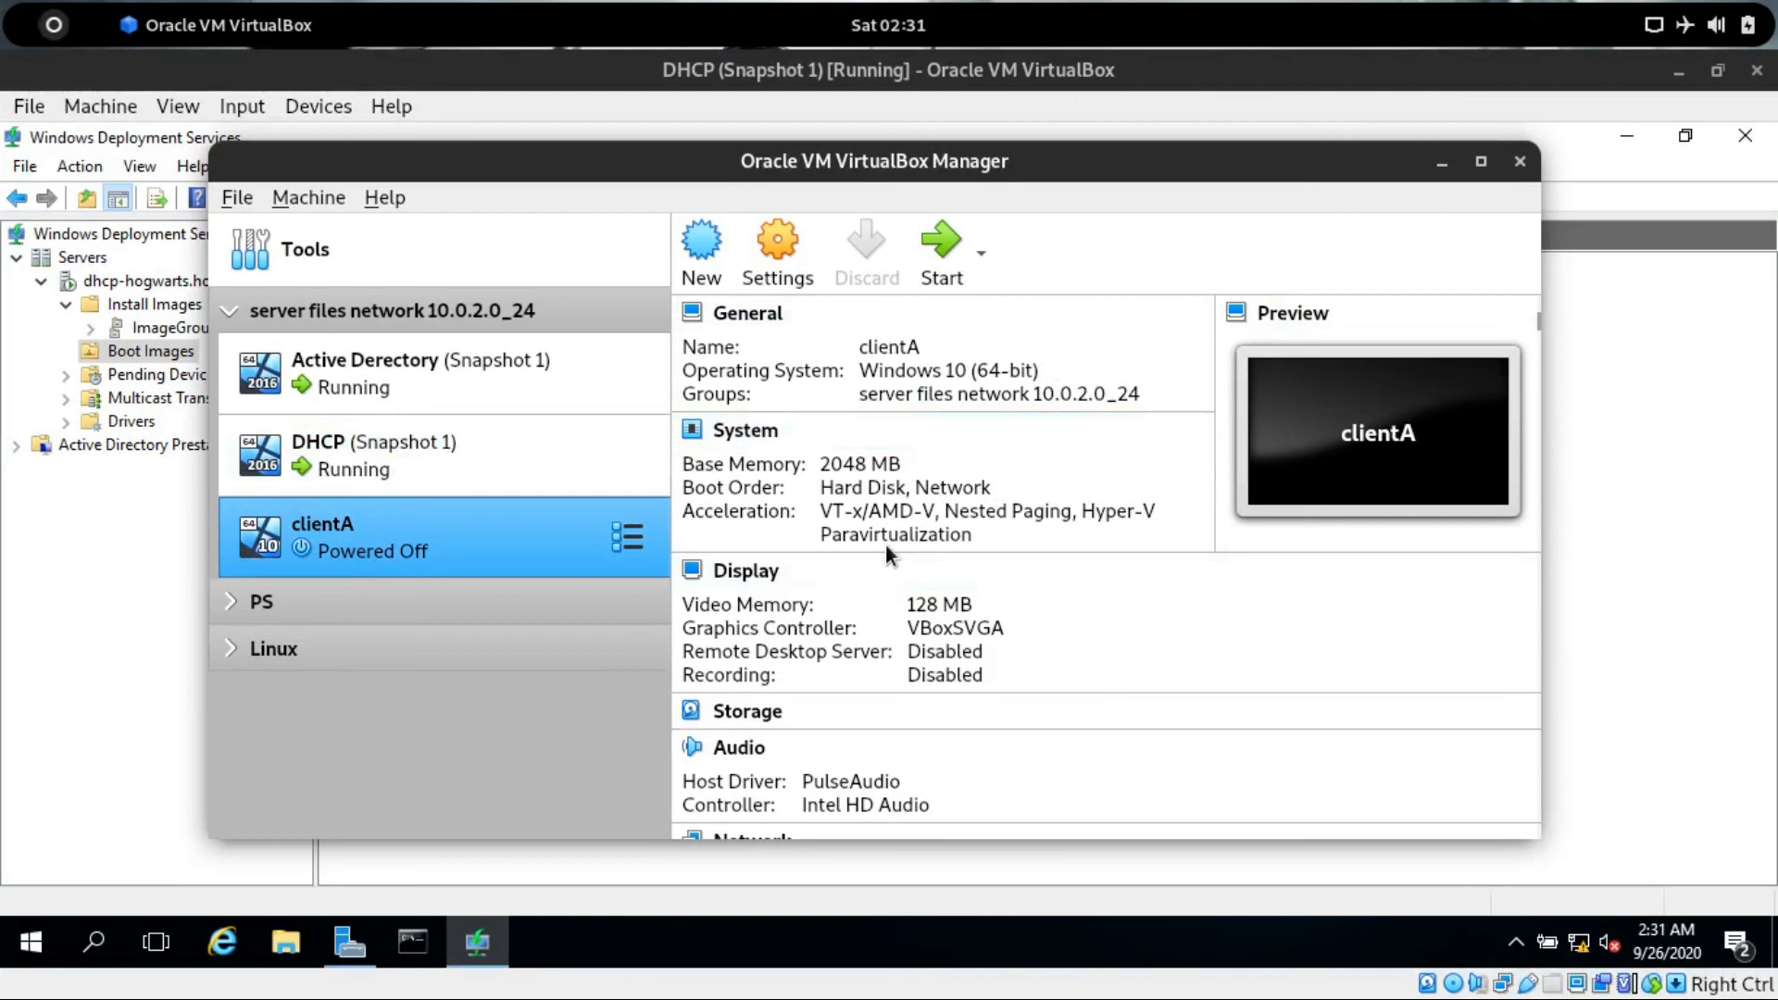
pyautogui.scroll(-3, 842, 519)
pyautogui.scroll(3, 857, 555)
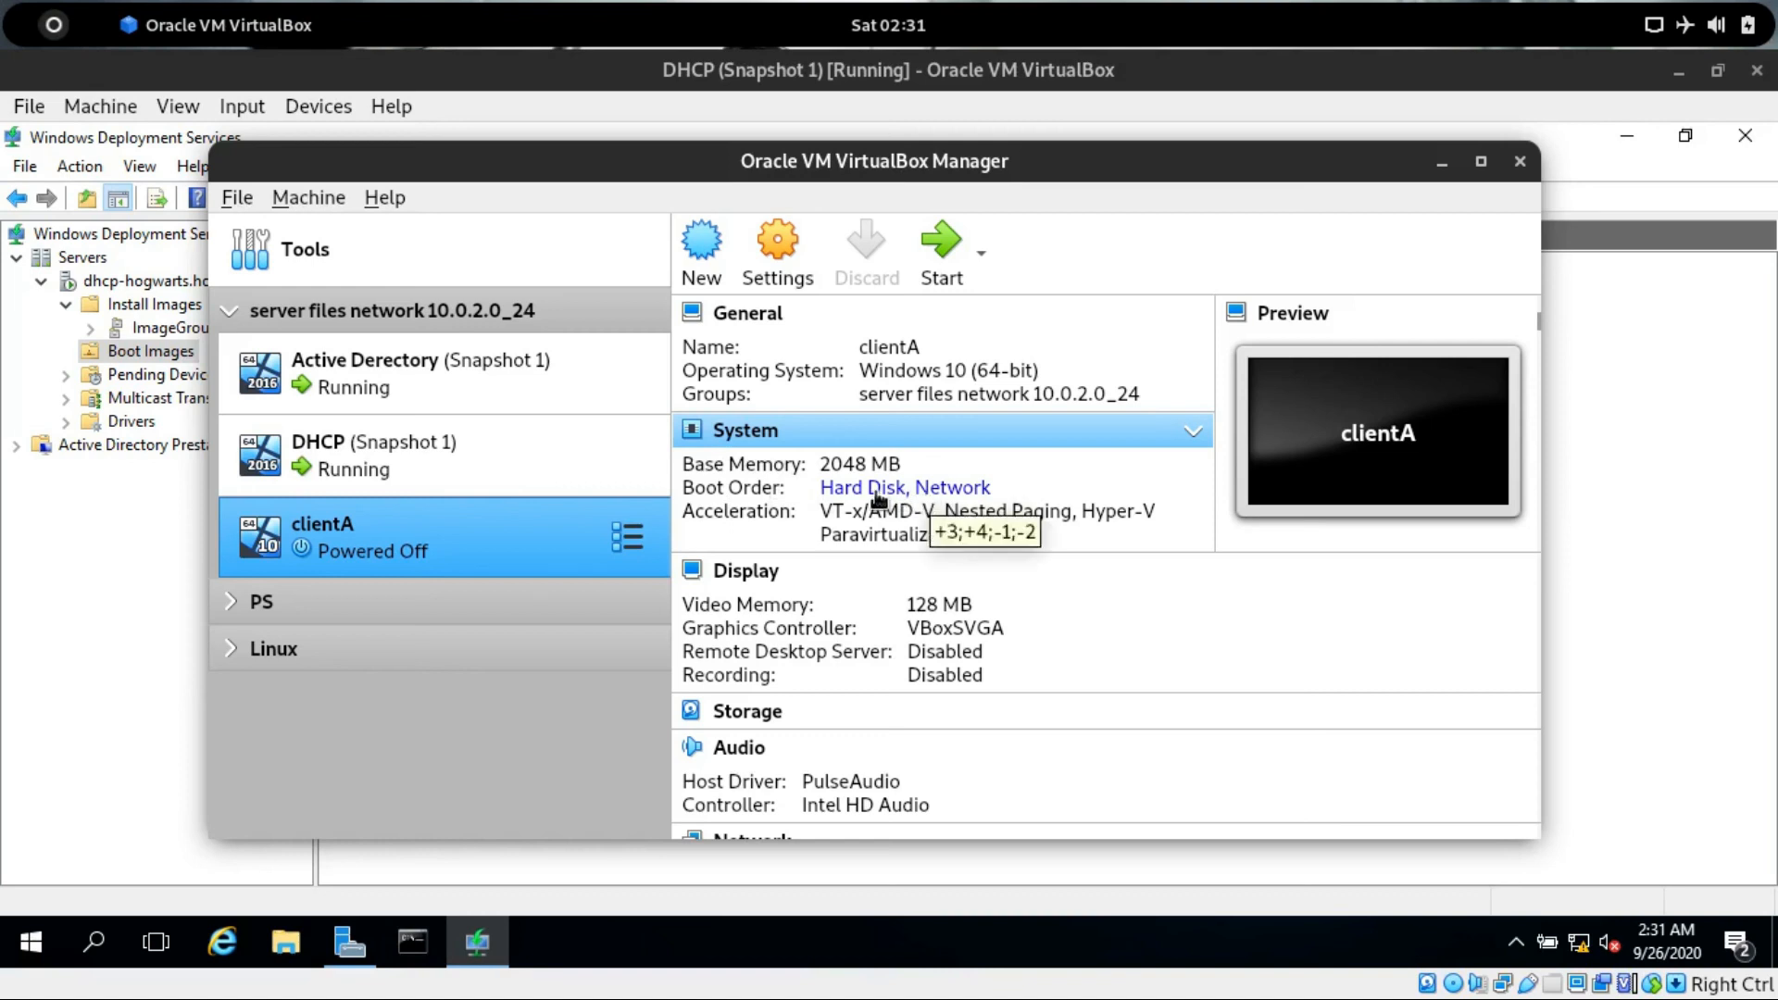
pyautogui.scroll(-3, 1079, 481)
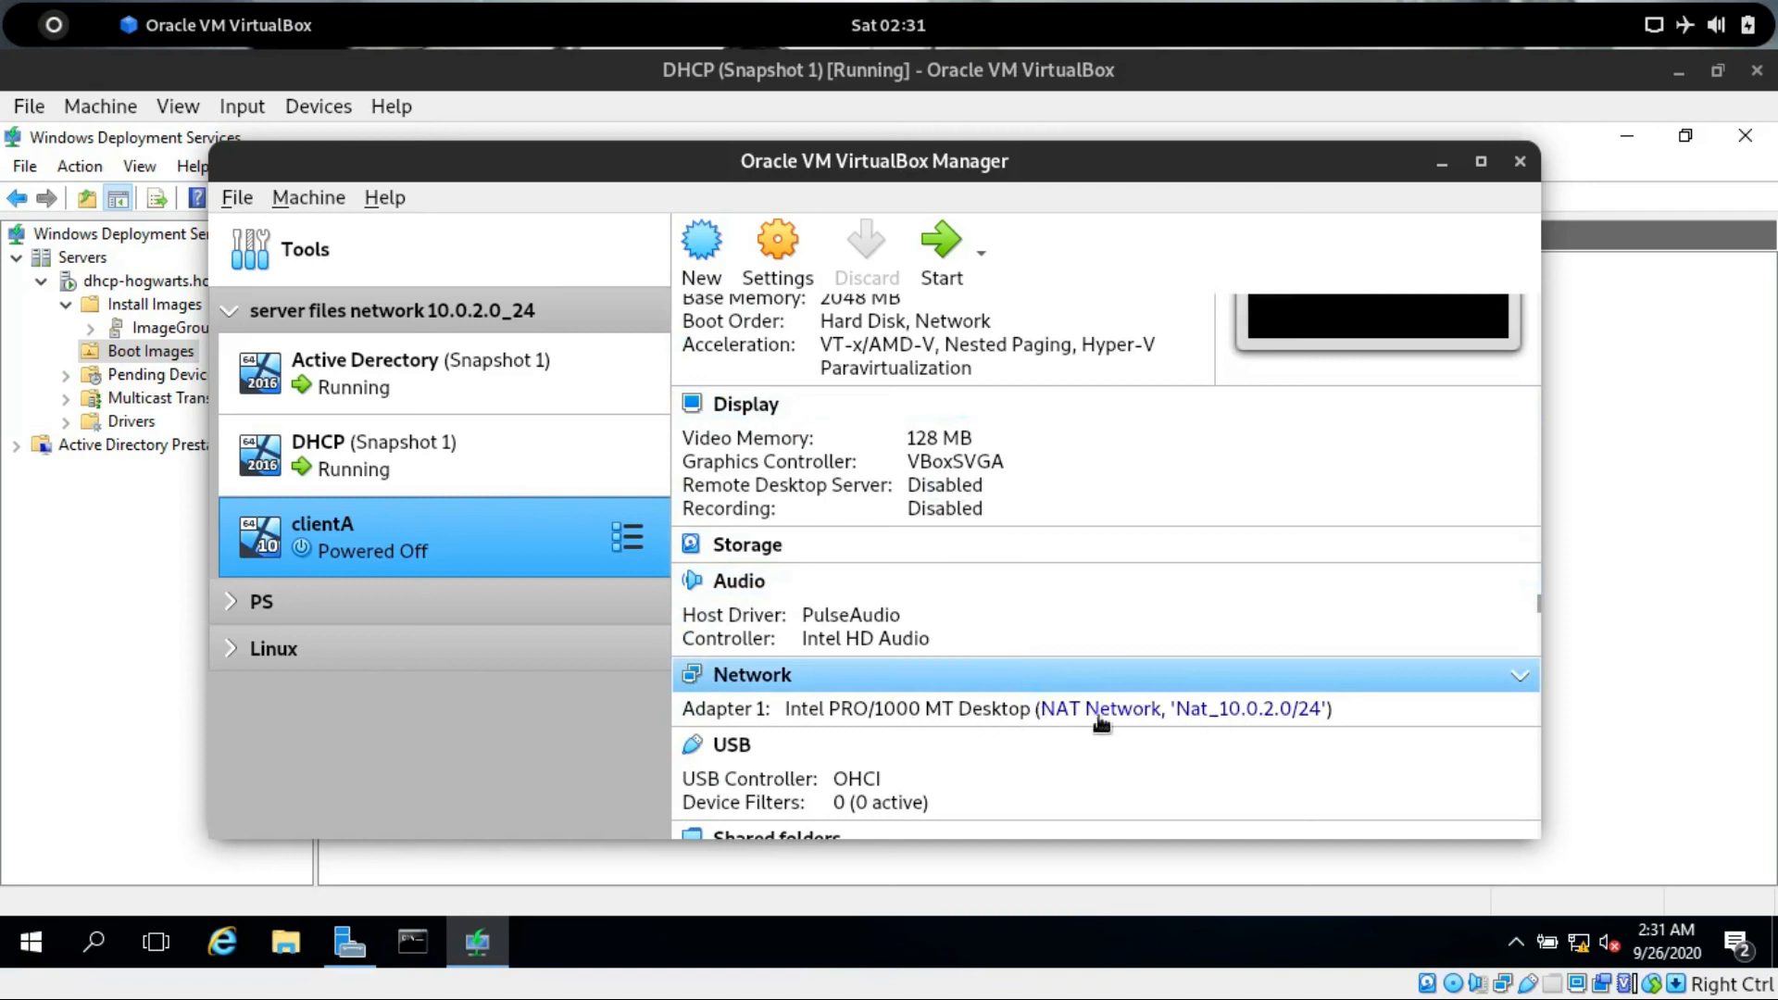
# Start the clientA virtual machine, keeping VBoxGuestAdditions.iso as the start-up disk.
pyautogui.click(574, 459)
pyautogui.click(452, 385)
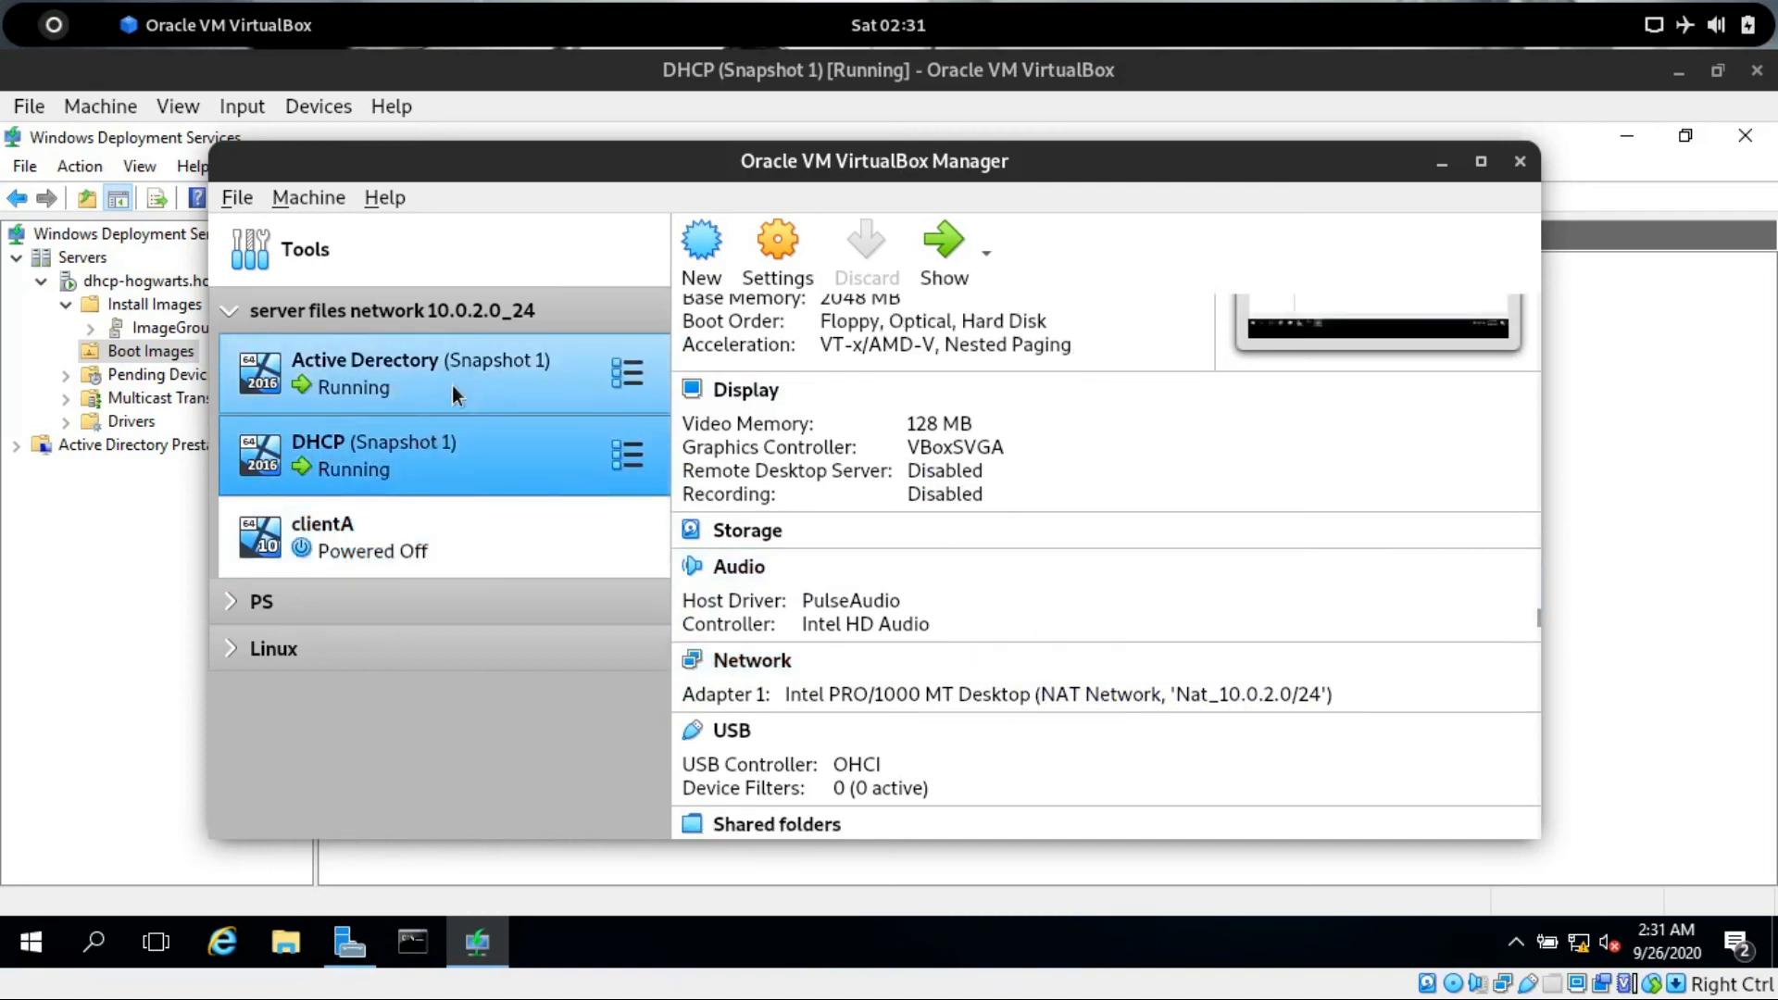
pyautogui.click(452, 458)
pyautogui.click(482, 542)
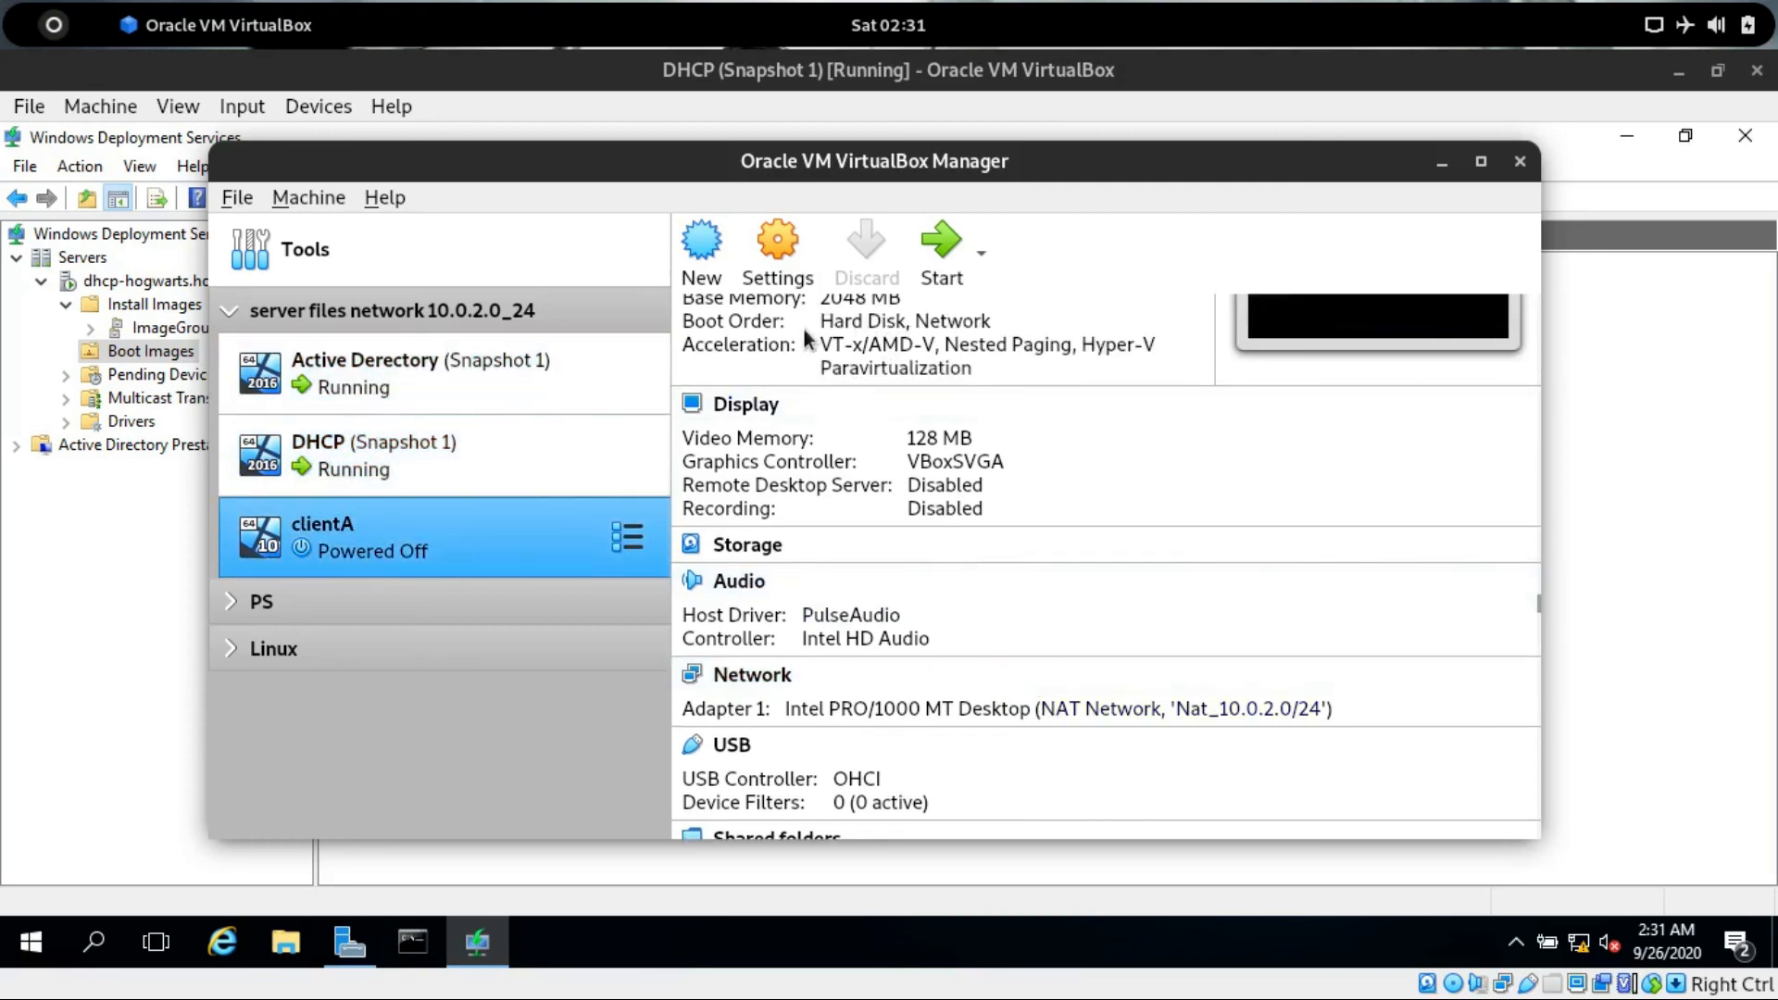
pyautogui.click(931, 264)
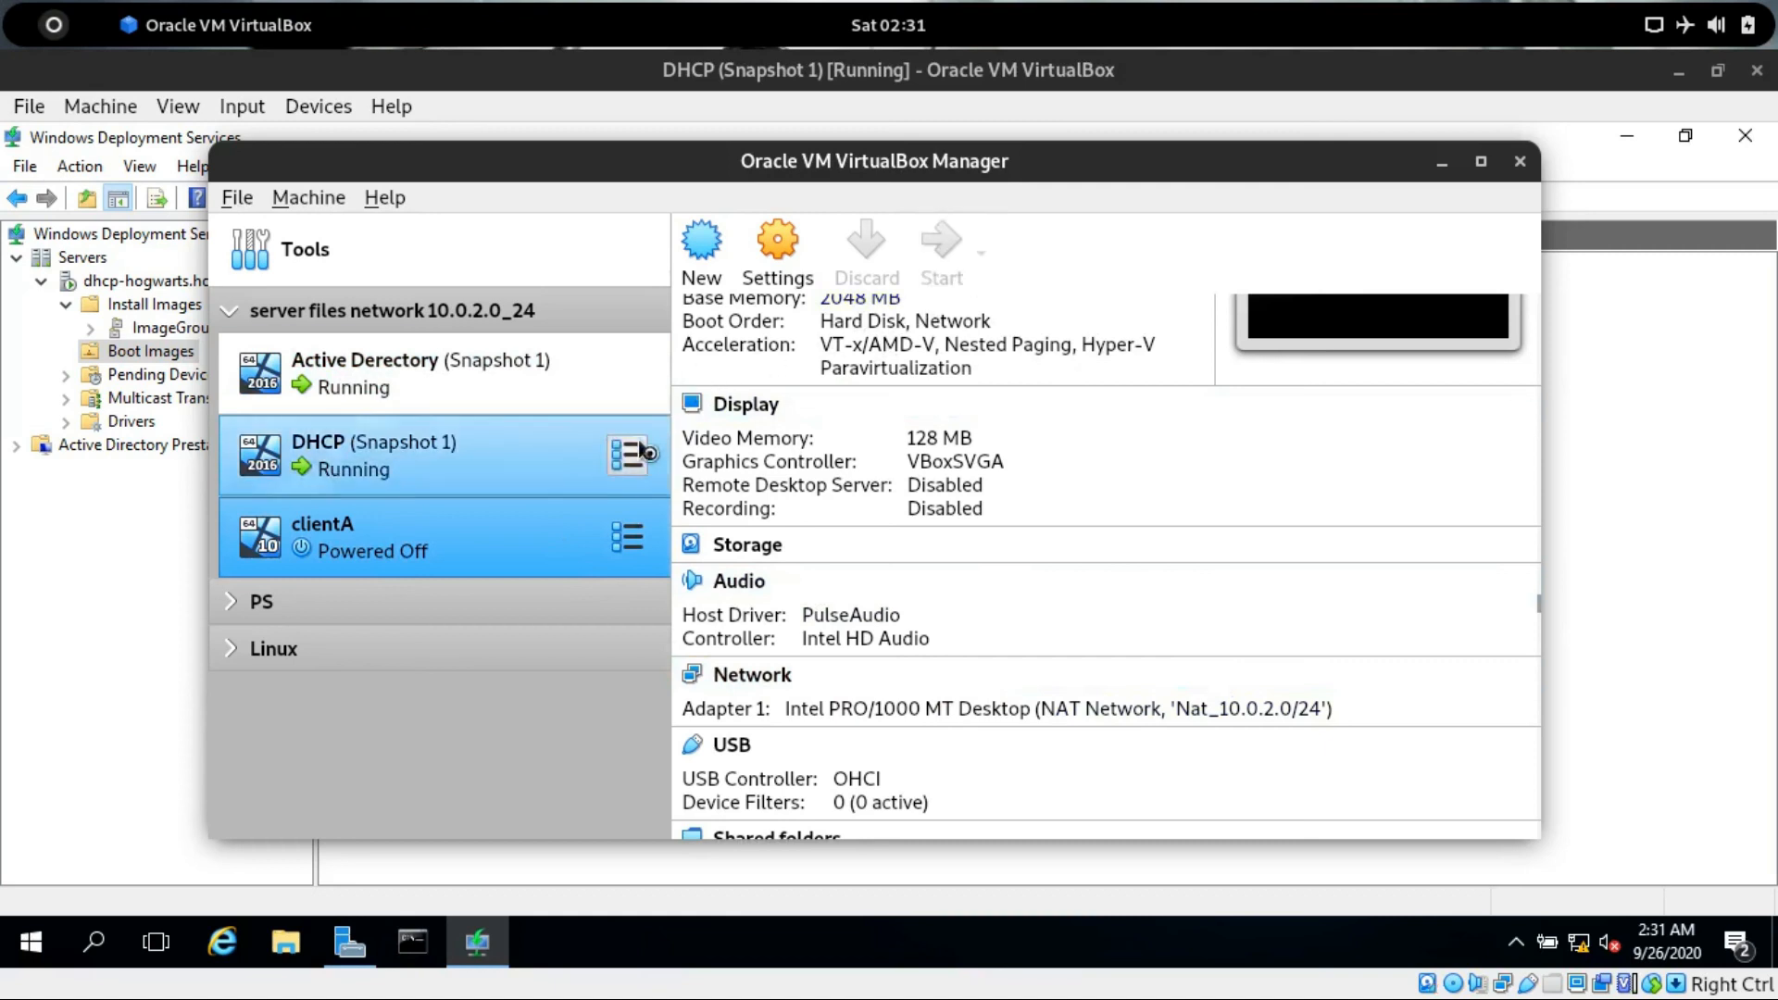
pyautogui.click(1442, 162)
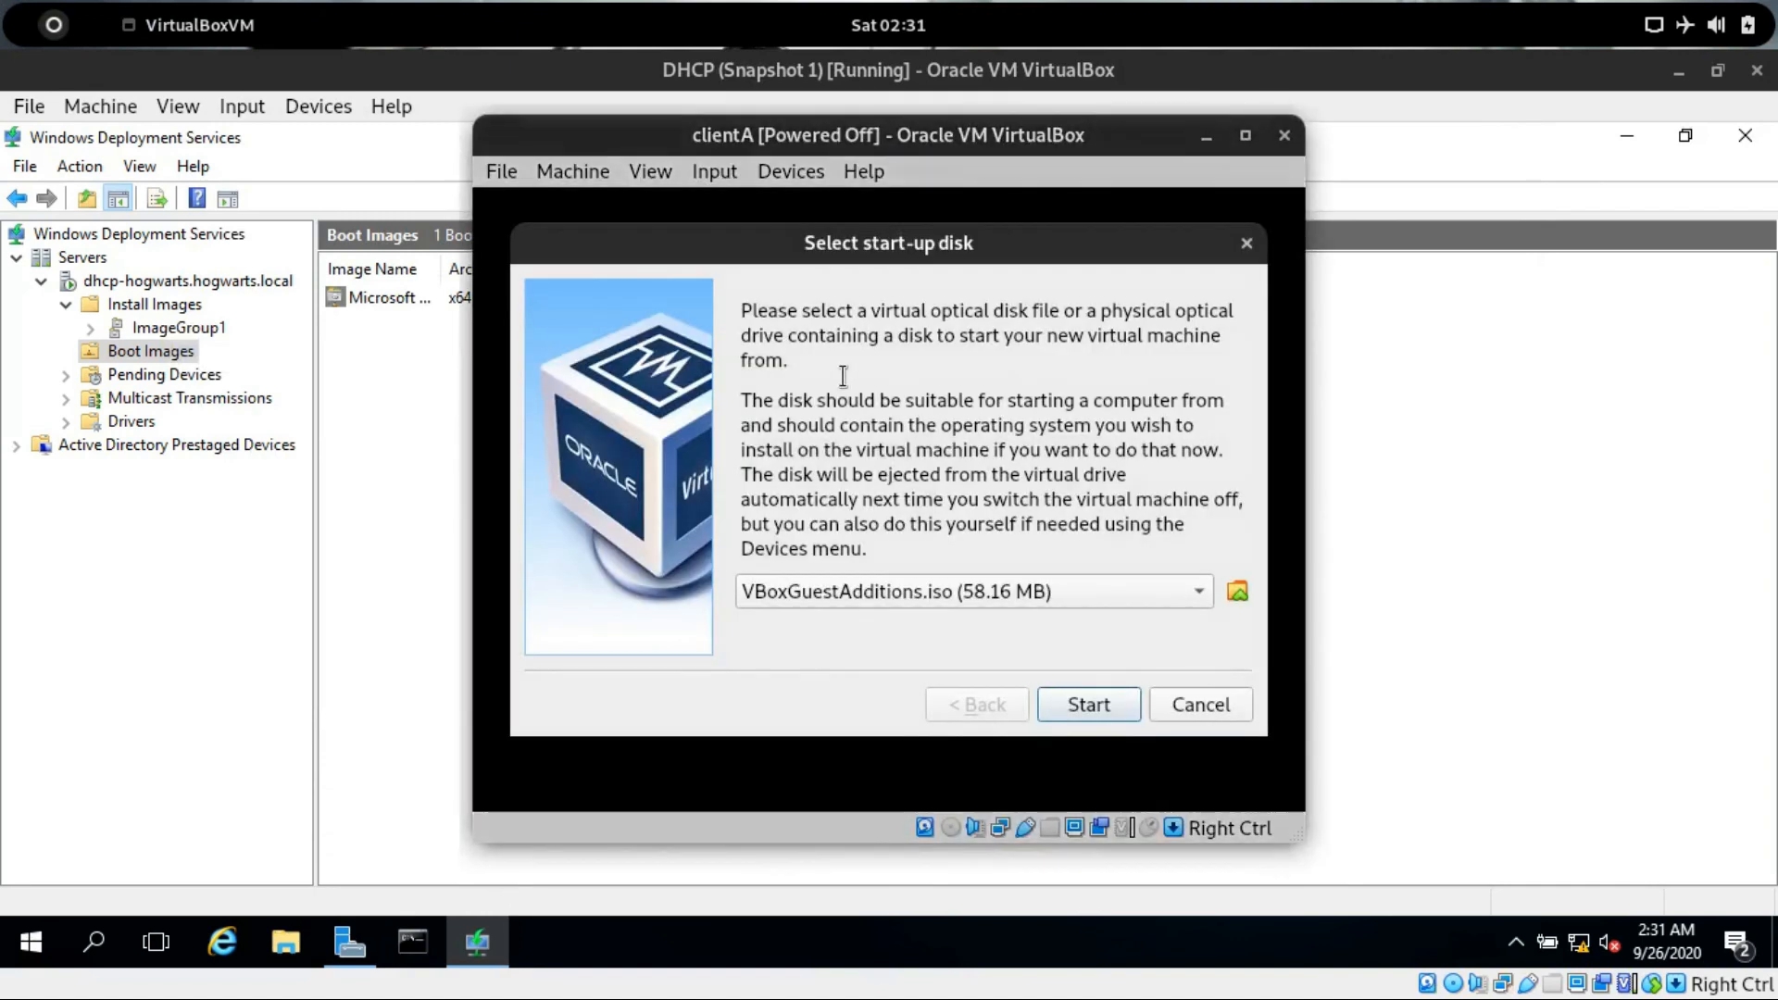
pyautogui.click(1162, 594)
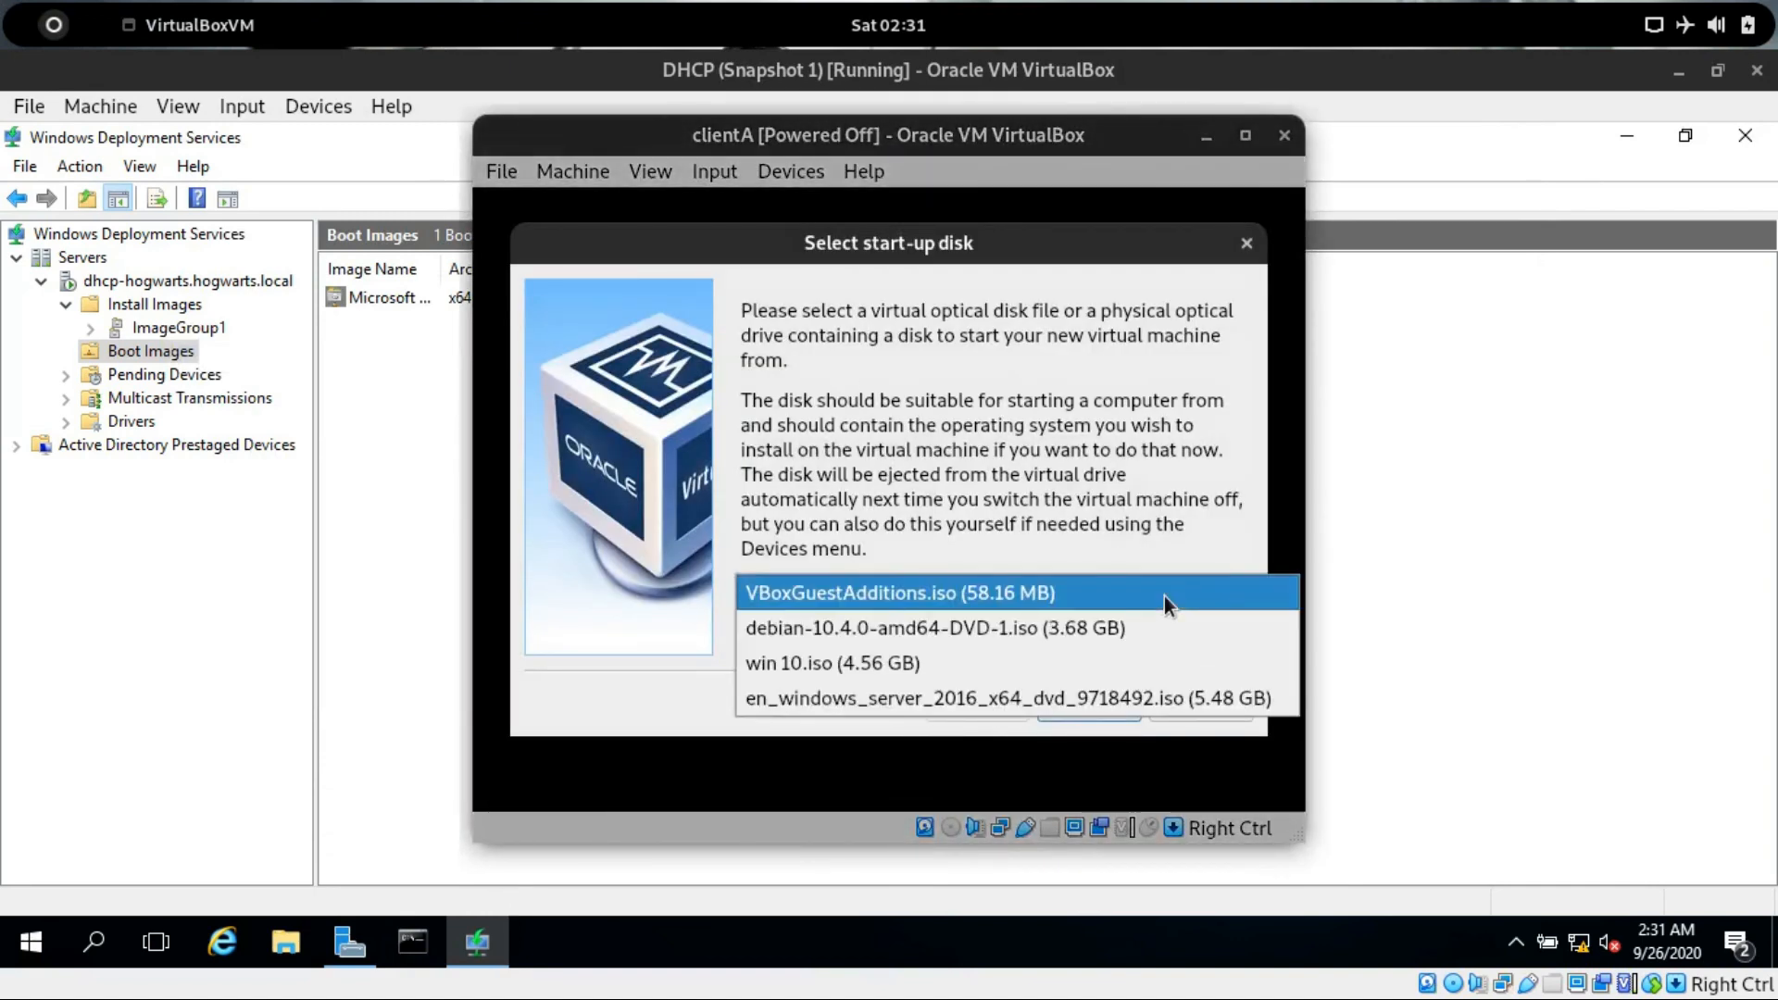
pyautogui.click(850, 602)
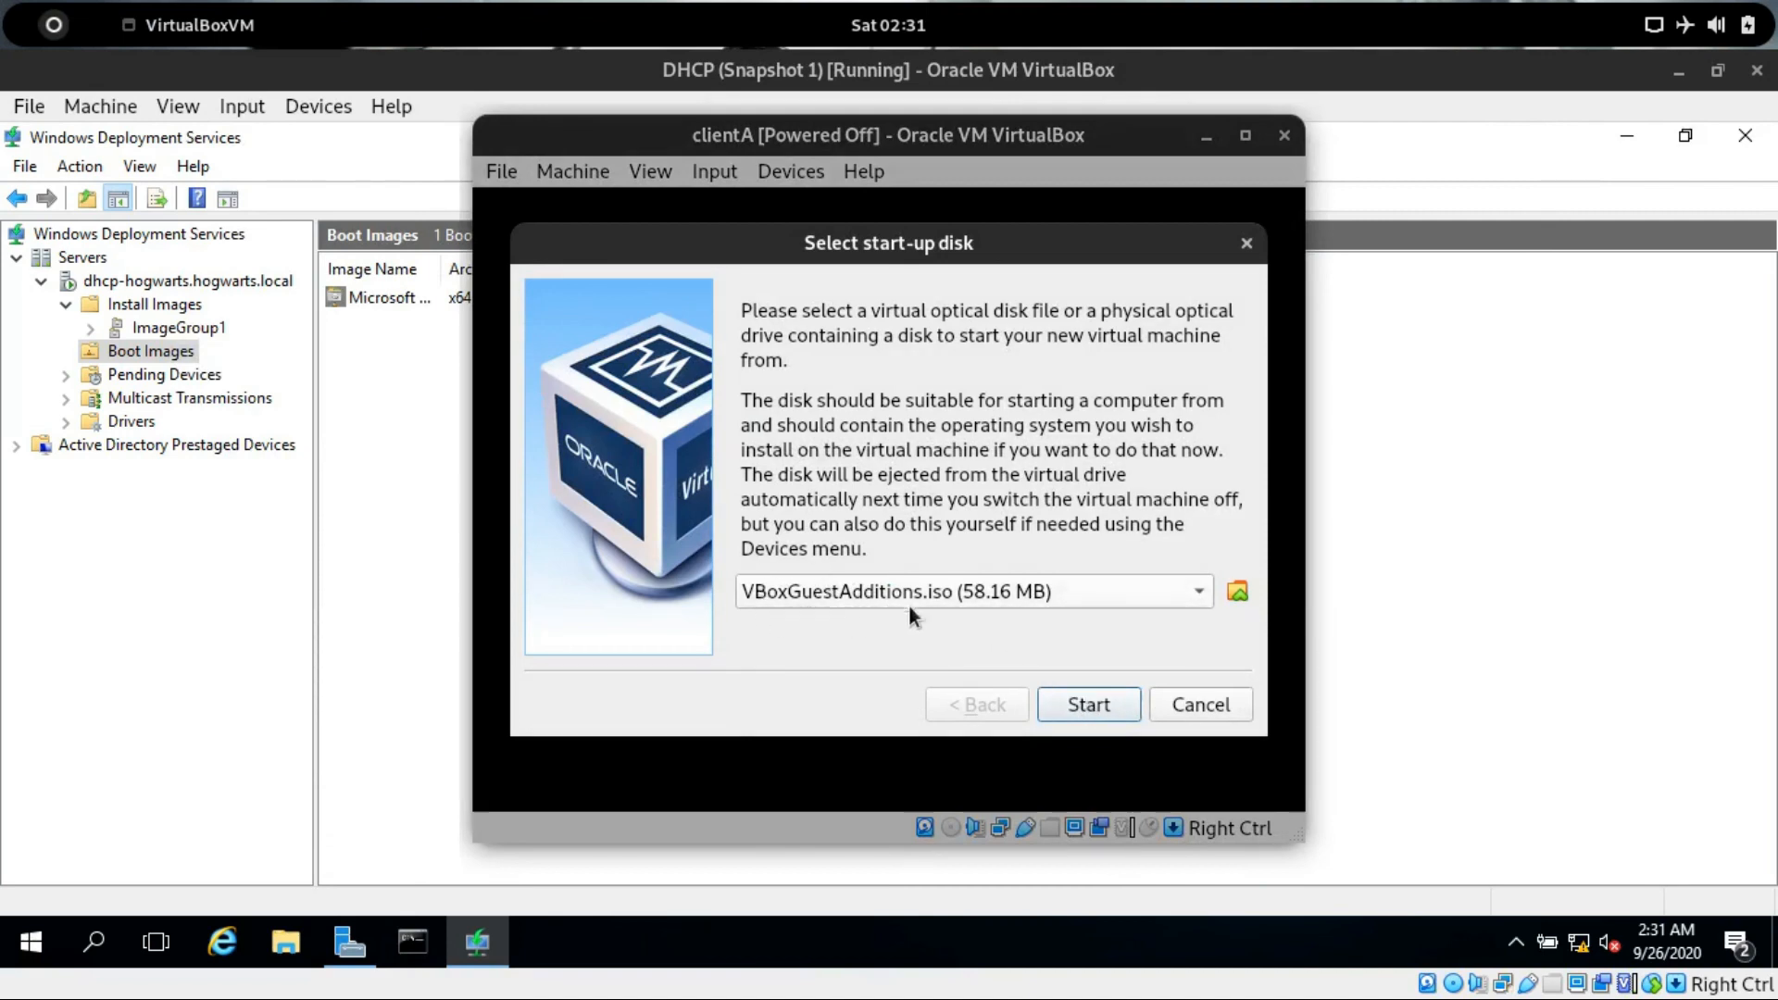
pyautogui.click(1074, 709)
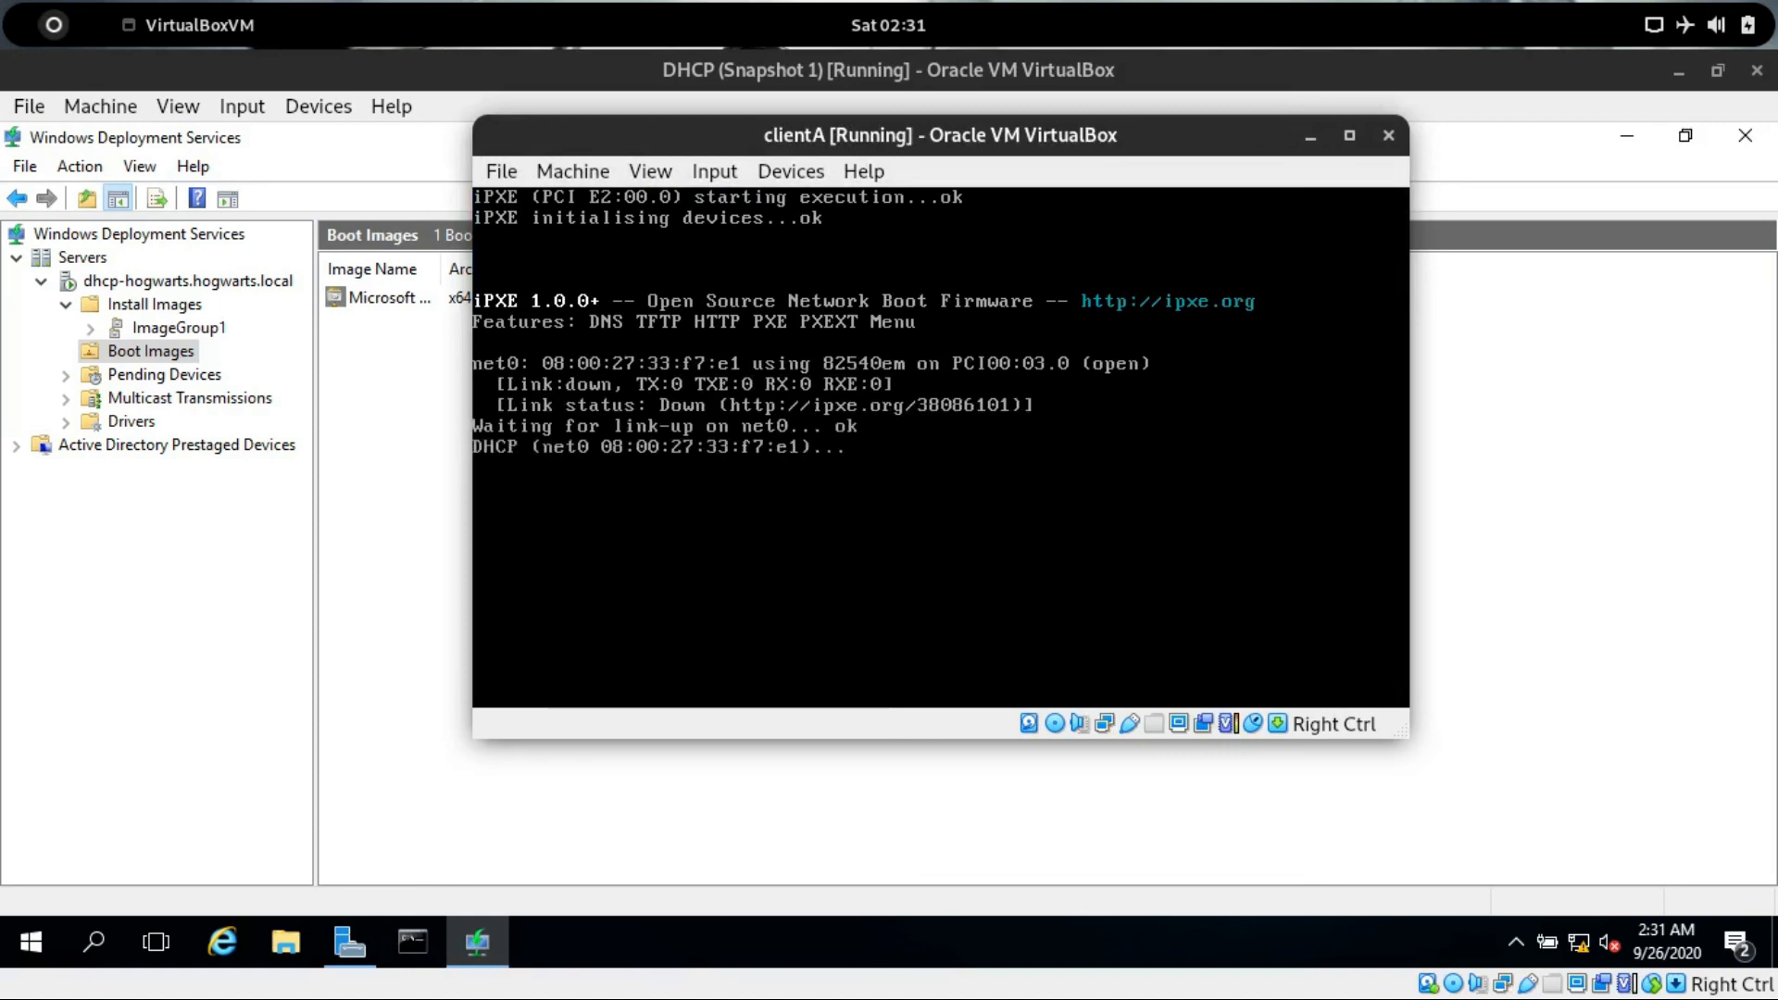
# Network-boot clientA into Microsoft Windows Setup (x64) and continue past the locale and keyboard page.
pyautogui.press('F12')
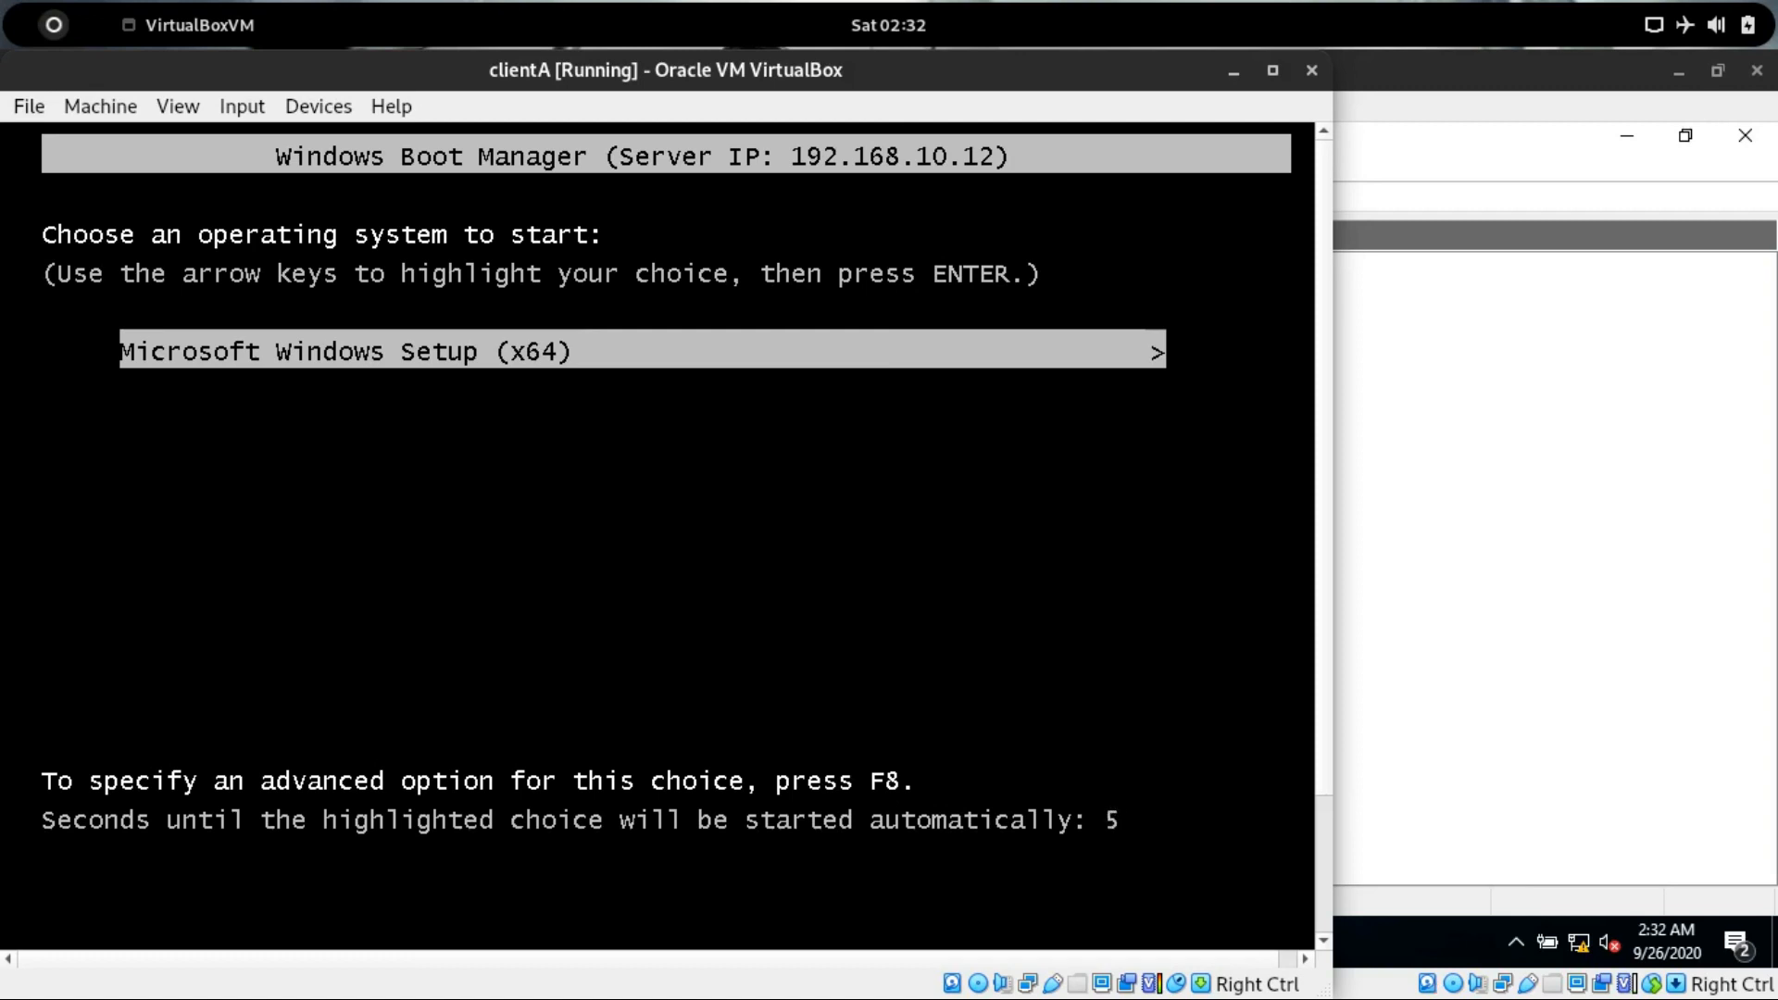
pyautogui.press('Return')
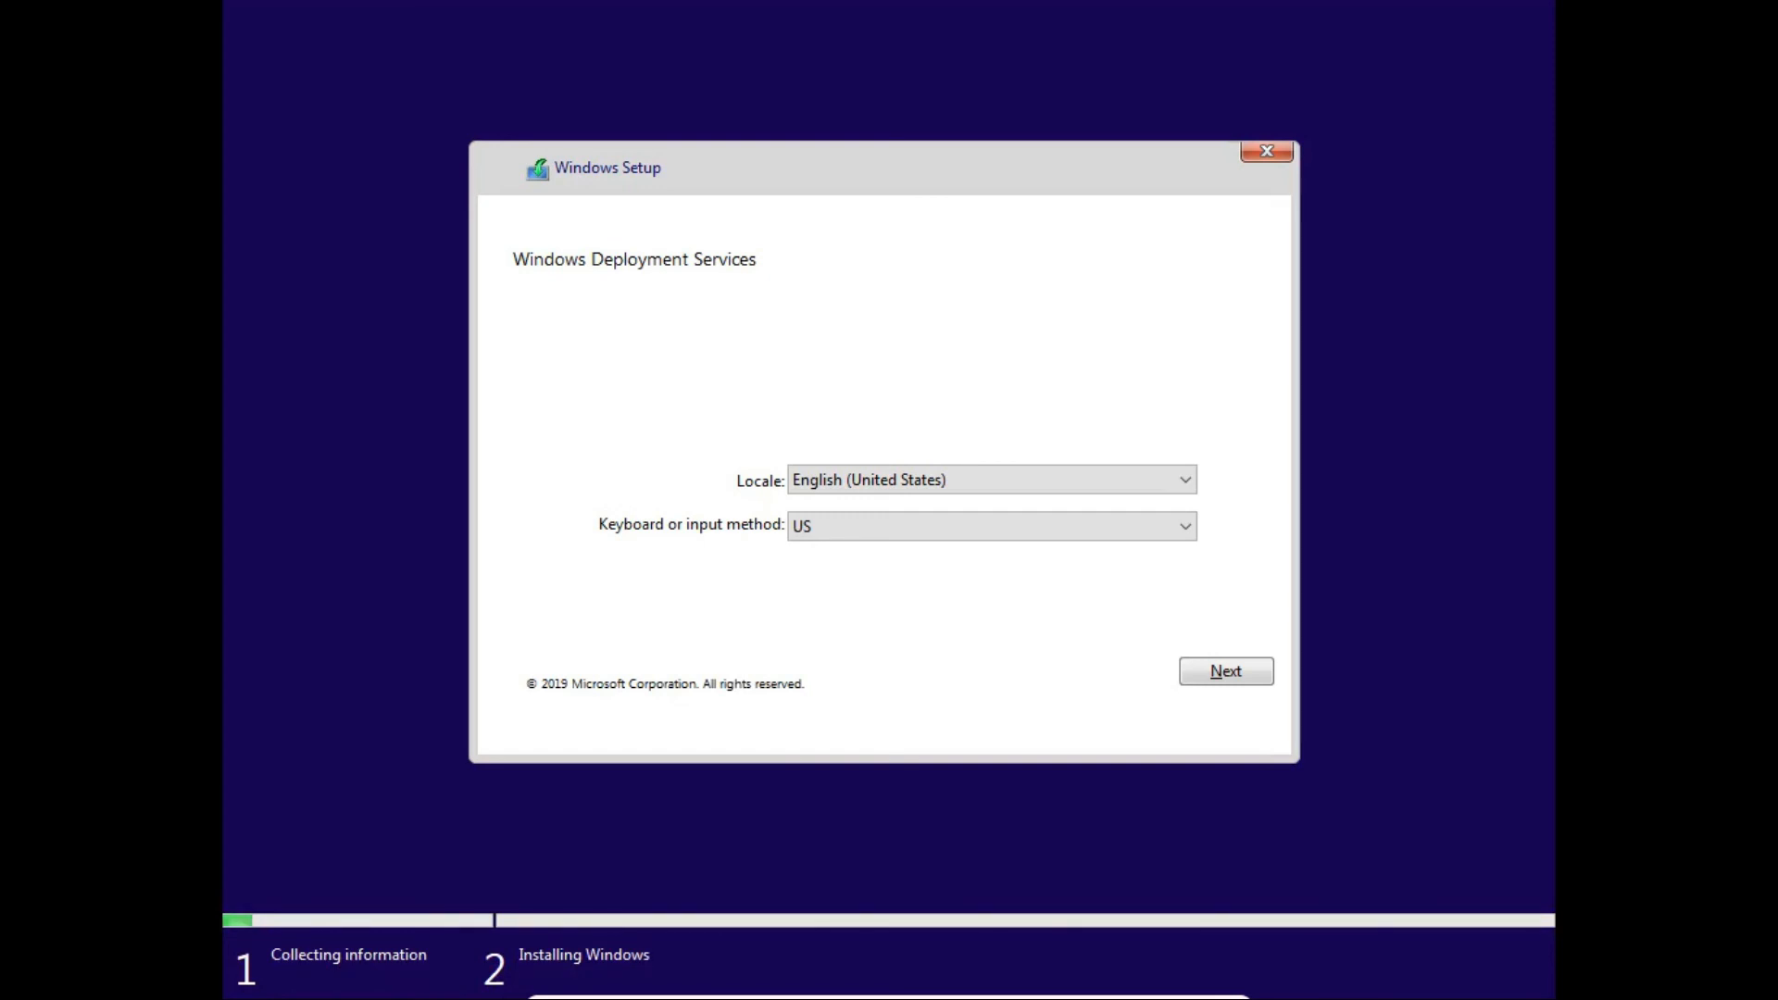
pyautogui.click(1226, 672)
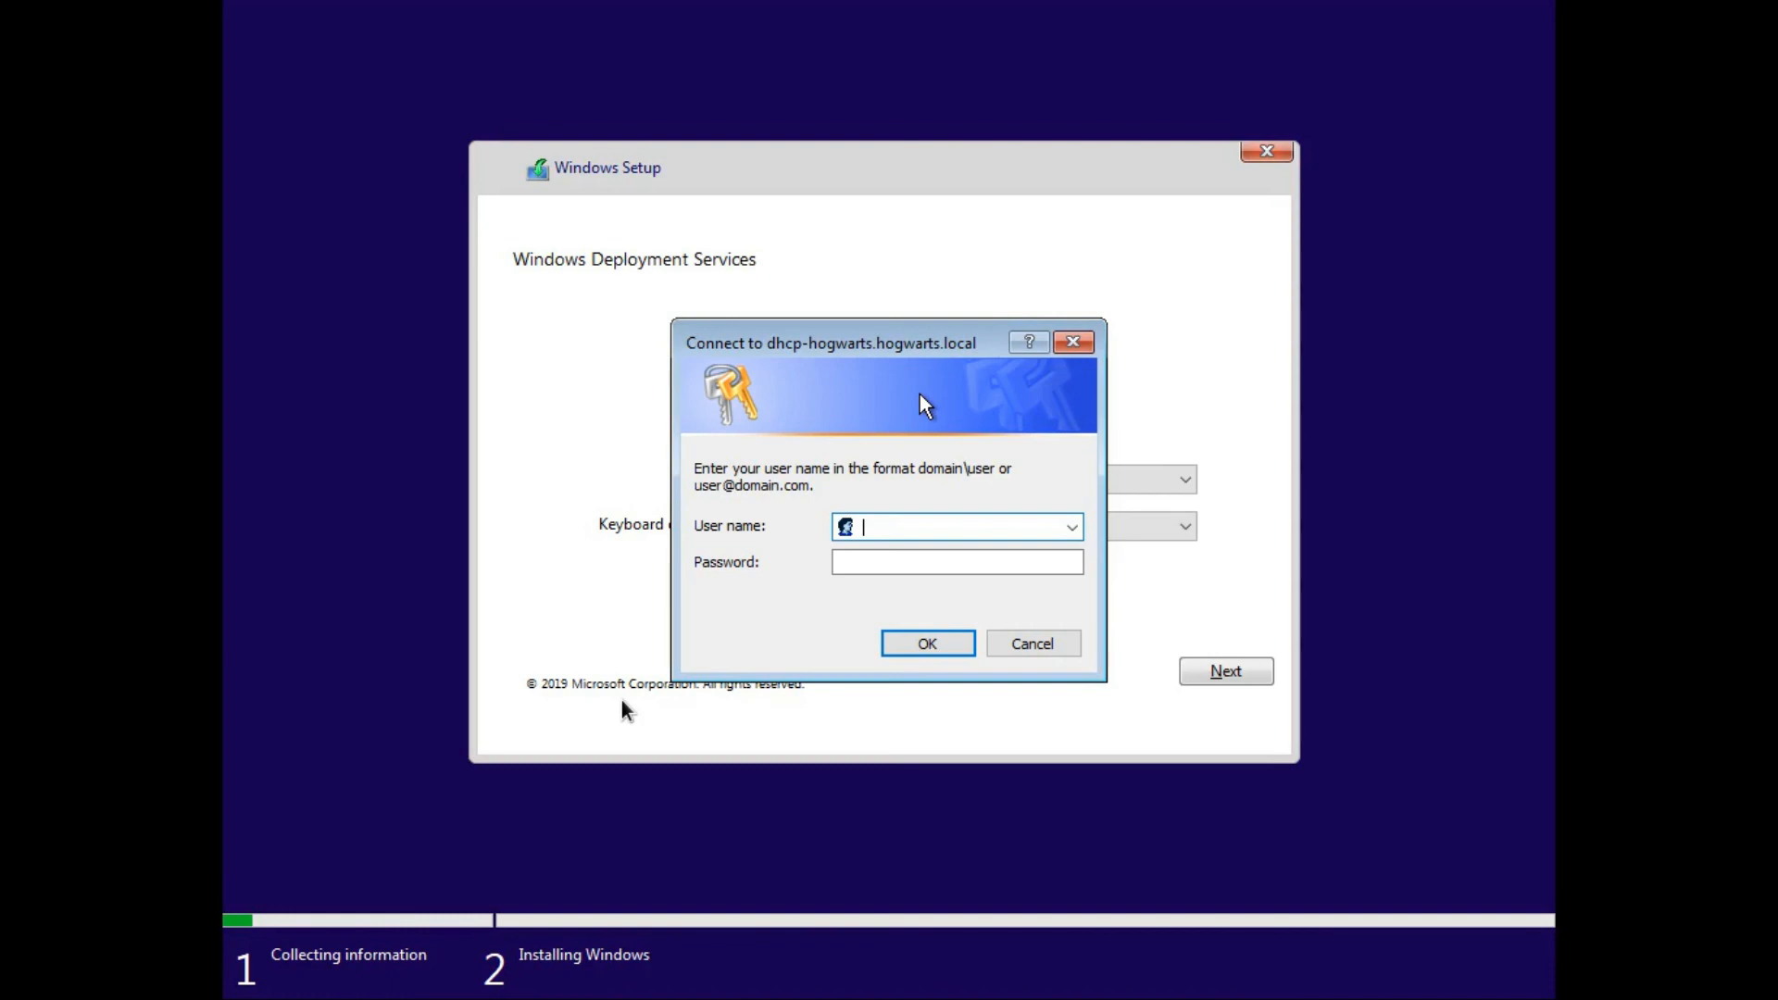
# Switch to the Active Directory virtual machine window.
pyautogui.hotkey('ctrl', 'f')
pyautogui.hotkey('ctrl', 'f')
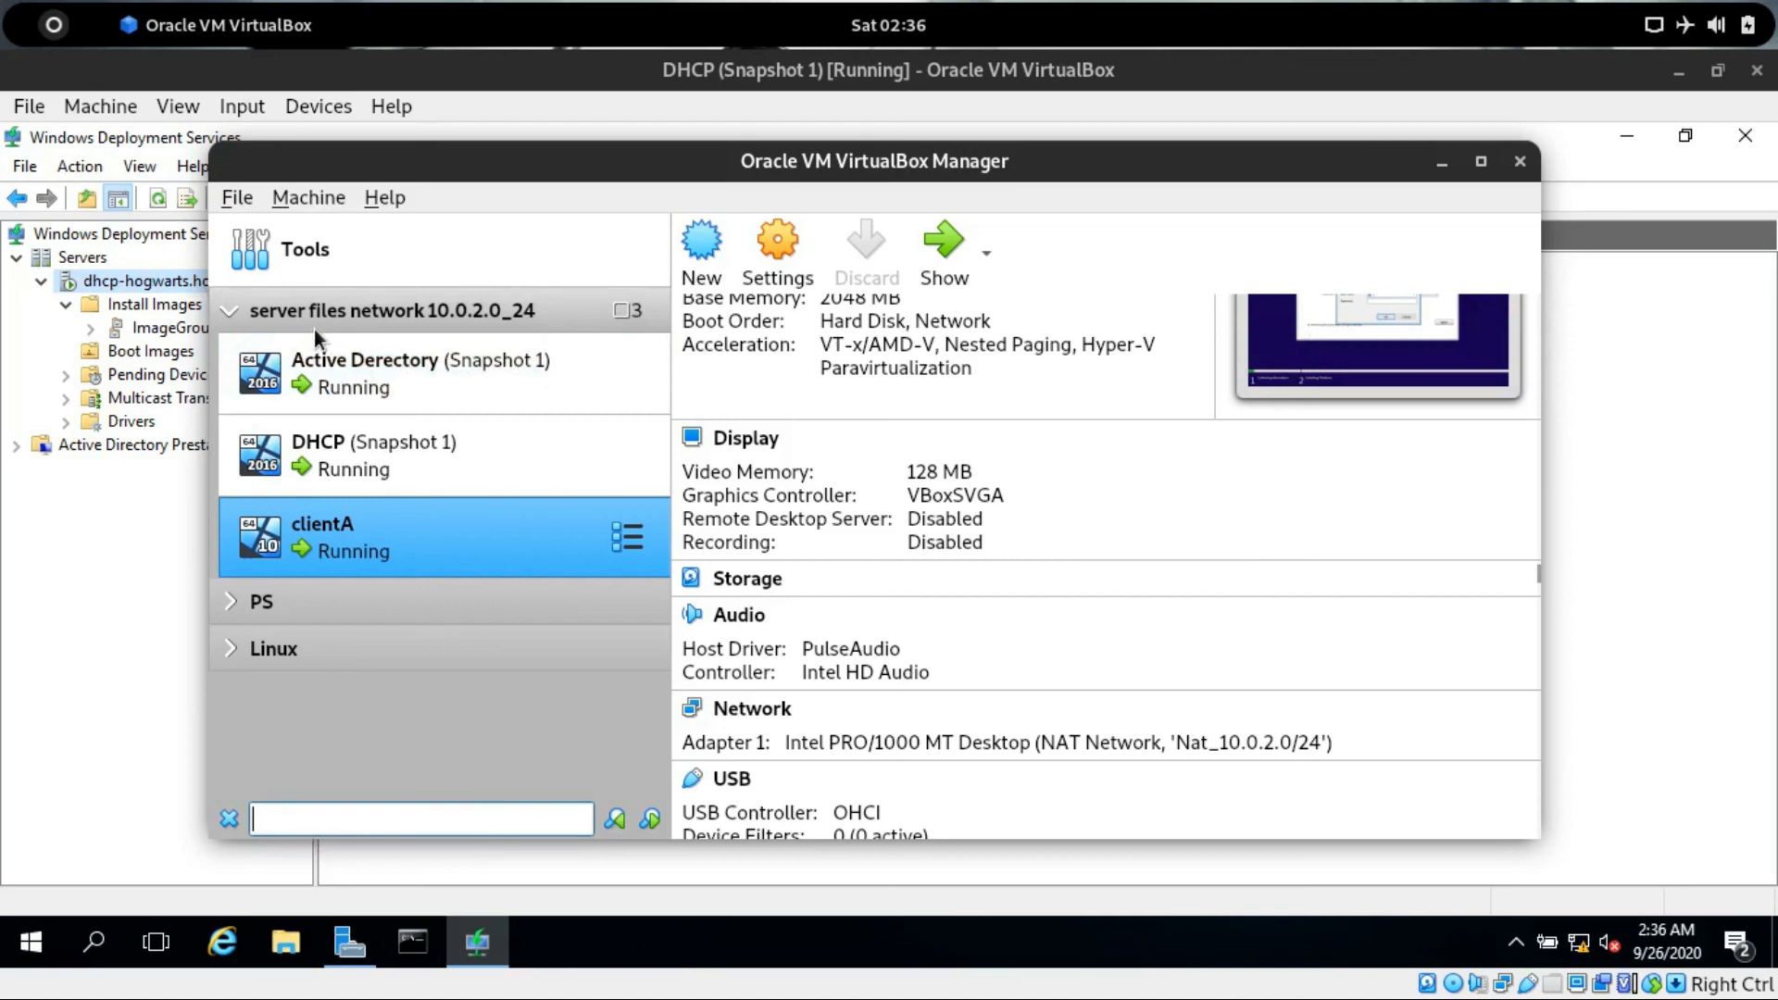
pyautogui.click(50, 33)
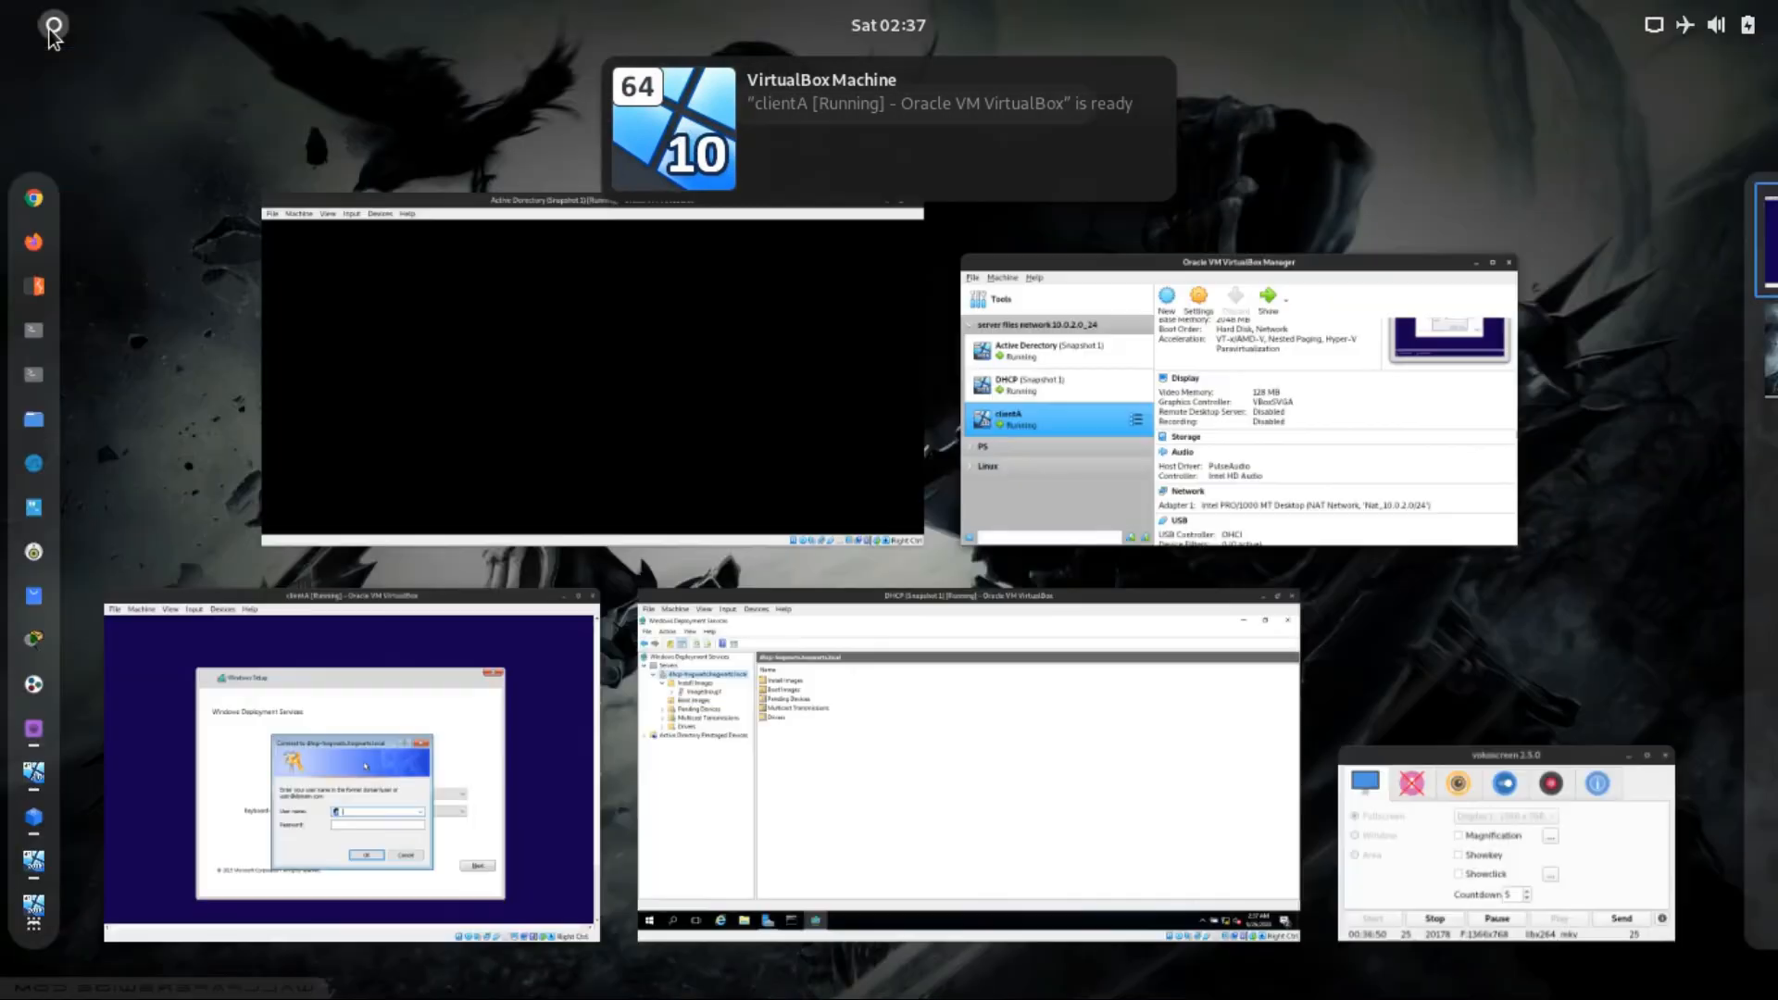
pyautogui.click(710, 311)
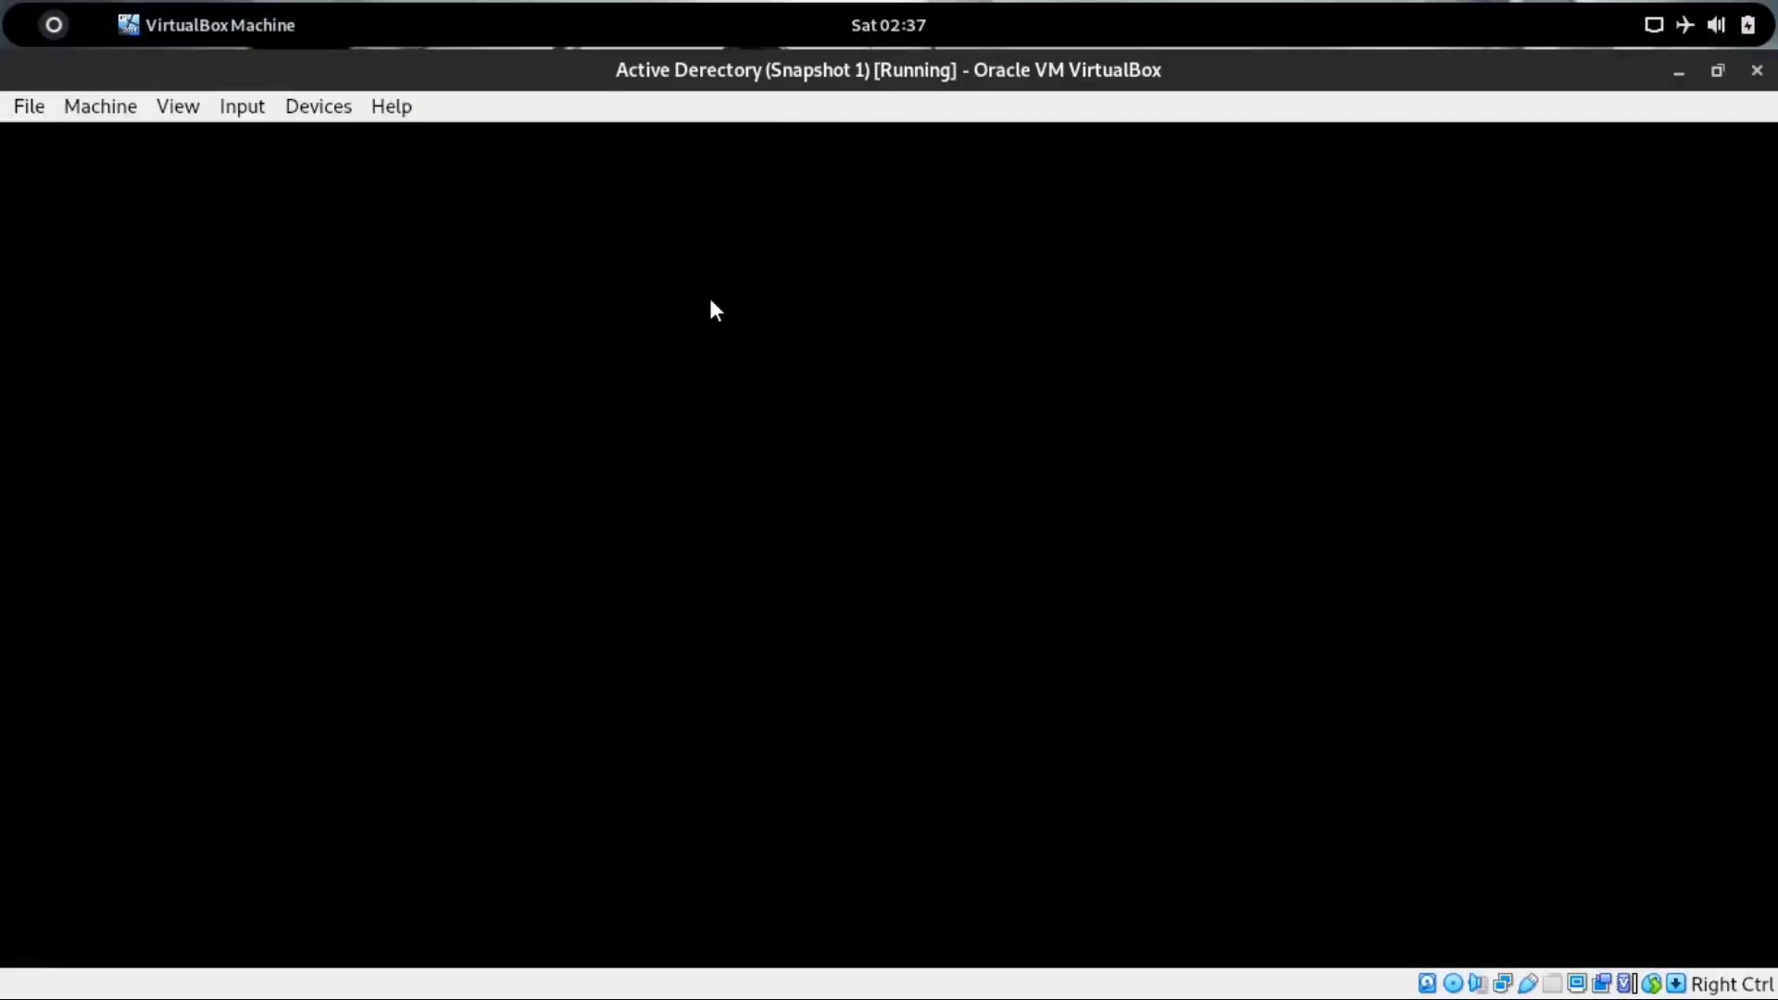
# Sign in to the Active Directory server as HOGWARTS\Administrator by entering the account password.
pyautogui.hotkey('ctrl', 'Delete')
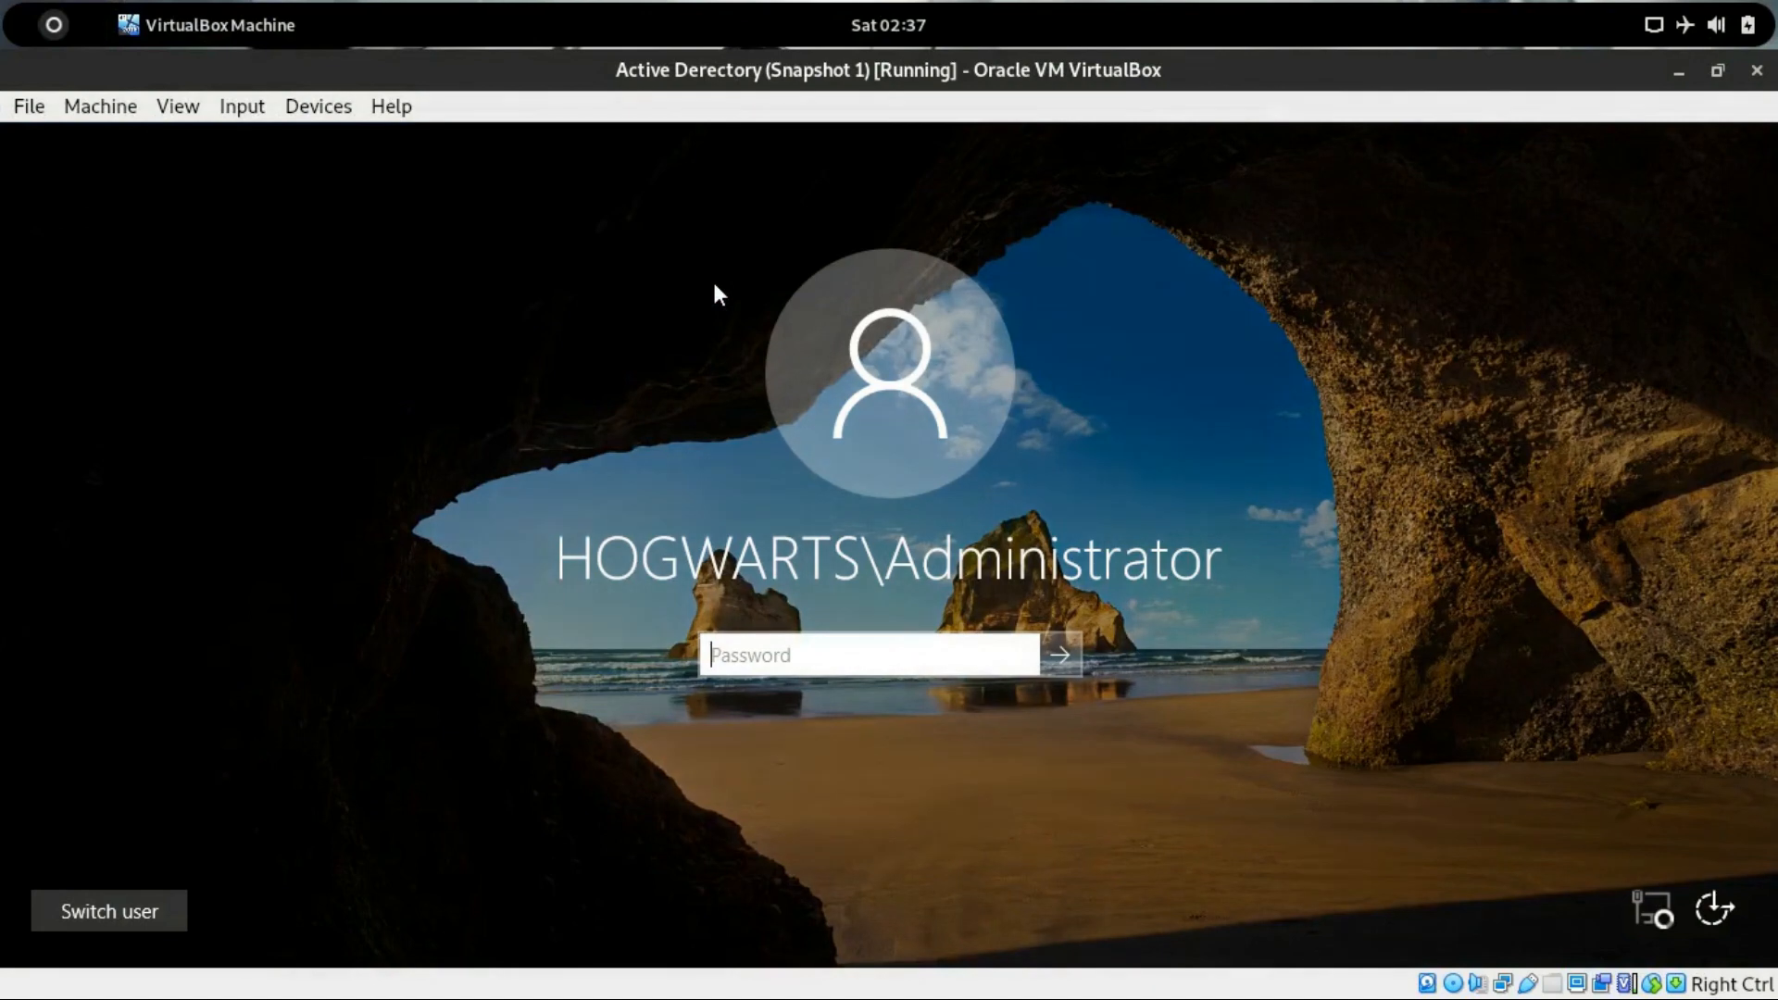
pyautogui.write('*******')
pyautogui.press('Return')
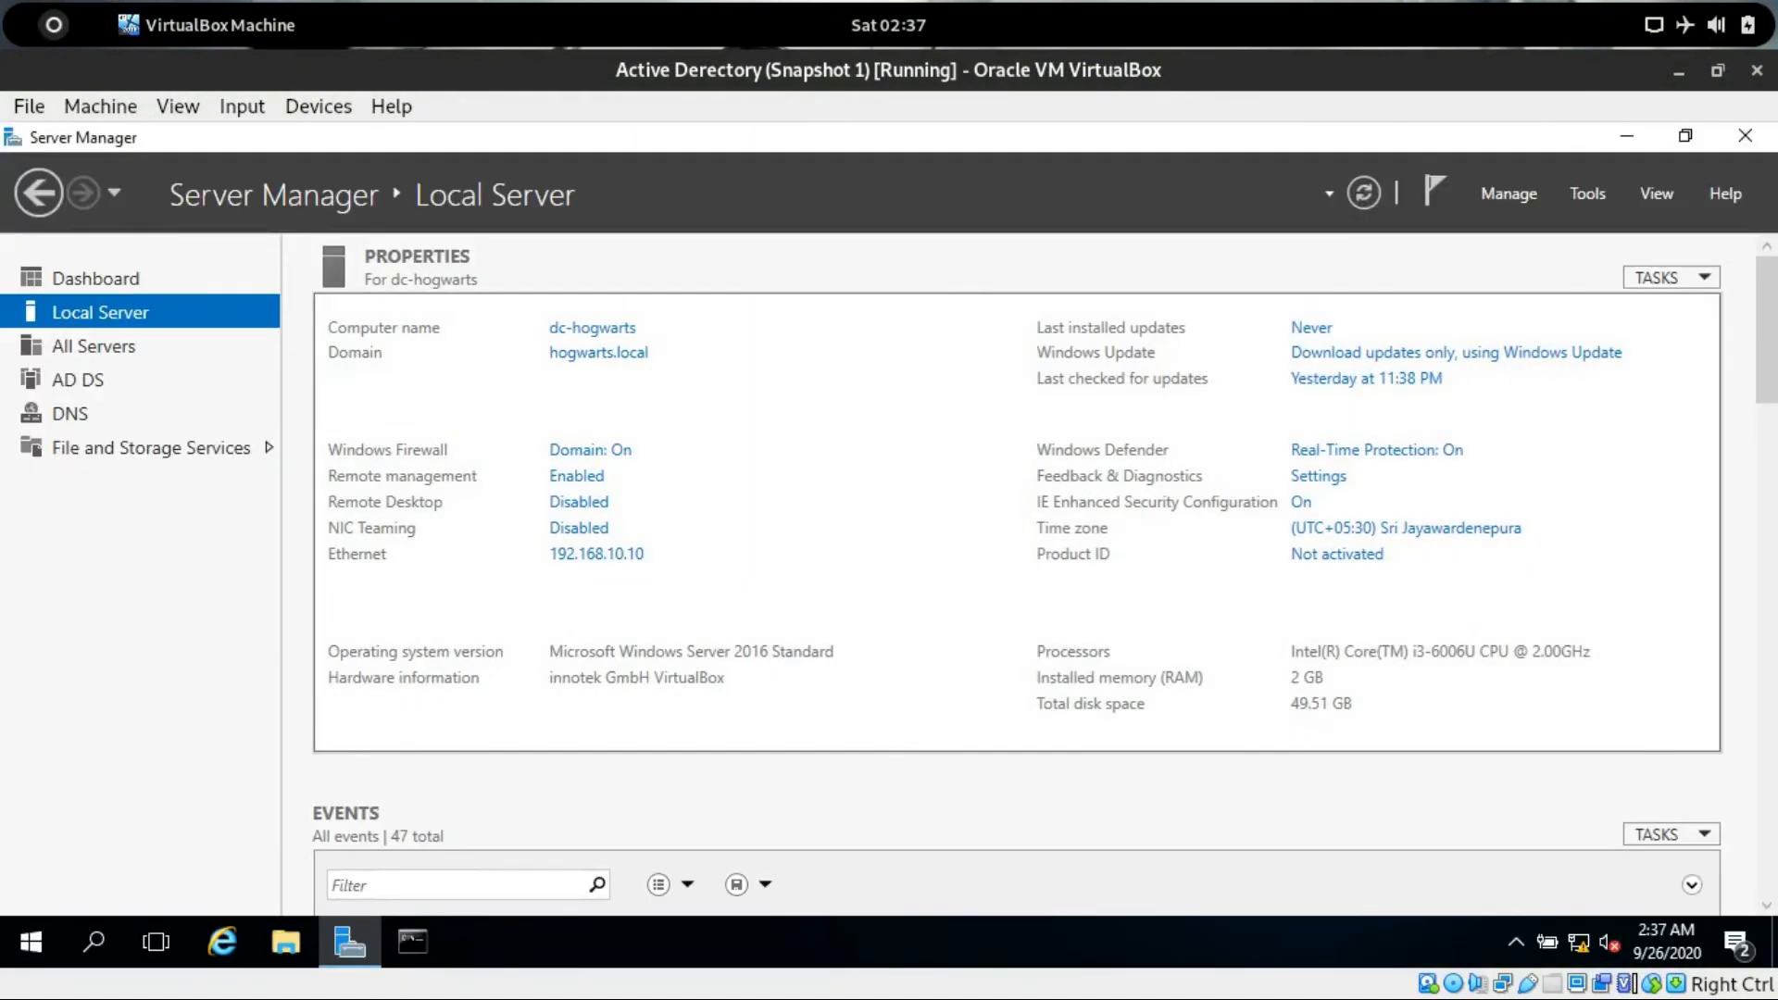
# Open Active Directory Users and Computers from the AD DS server entry and maximize it.
pyautogui.click(111, 380)
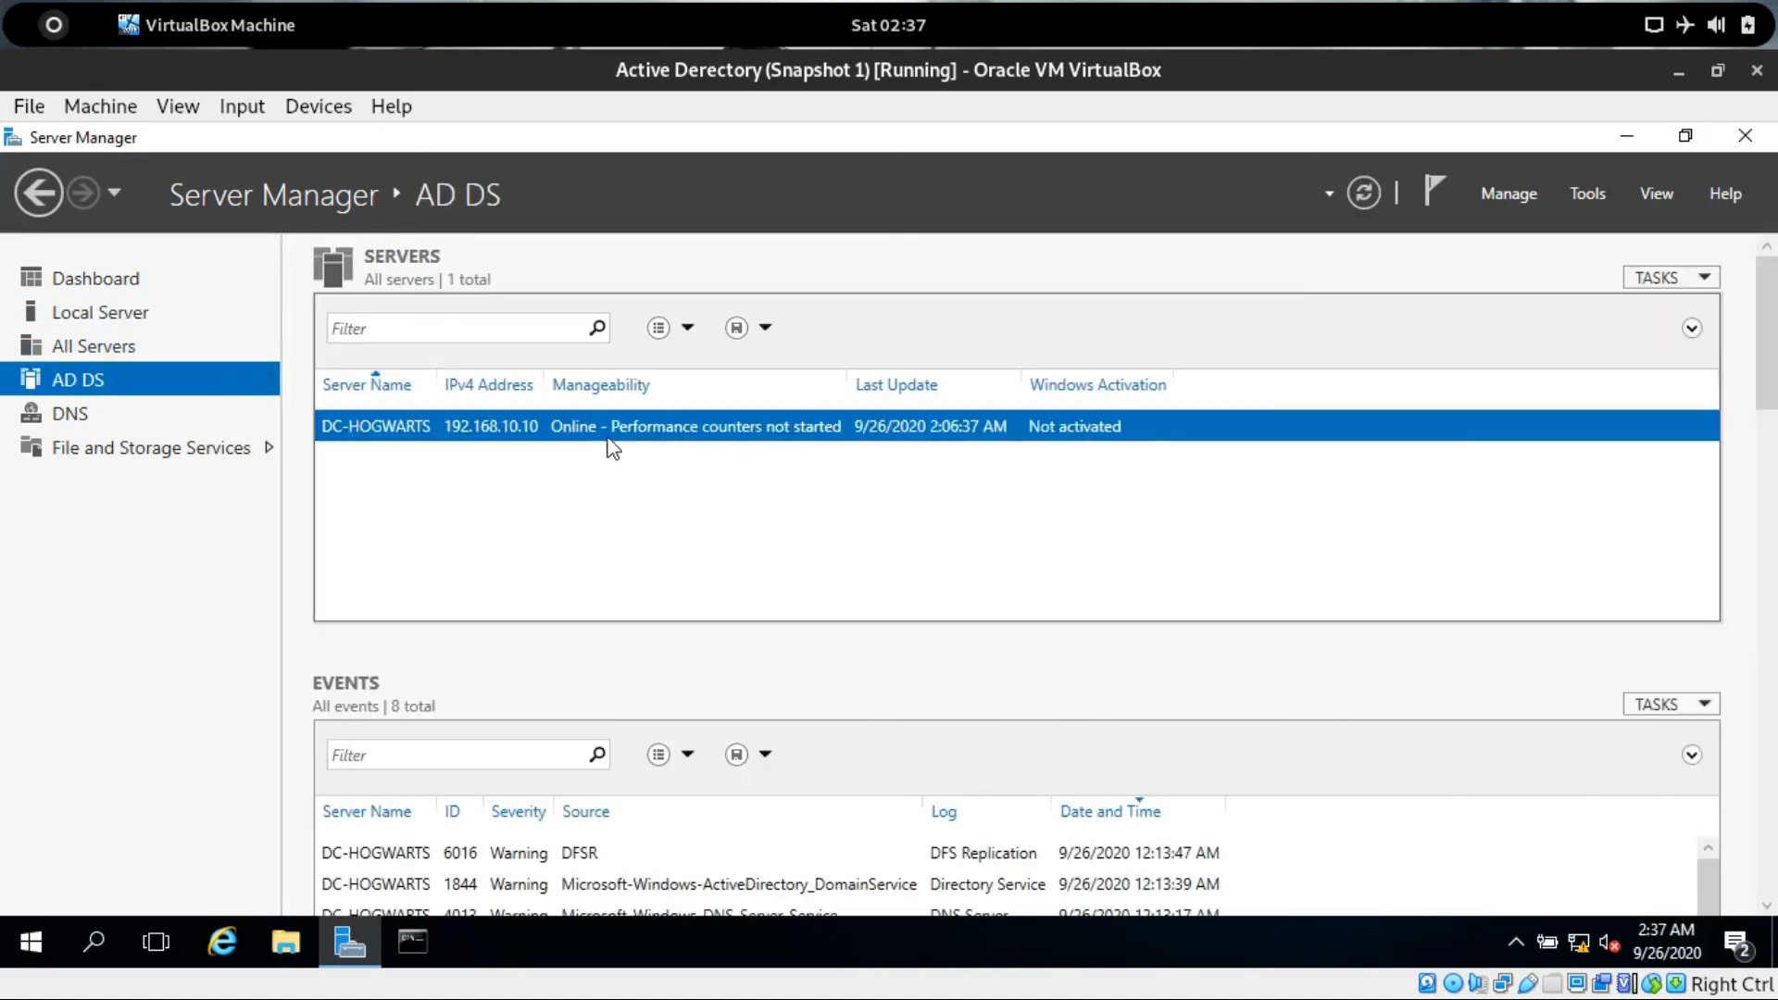
pyautogui.rightClick(612, 450)
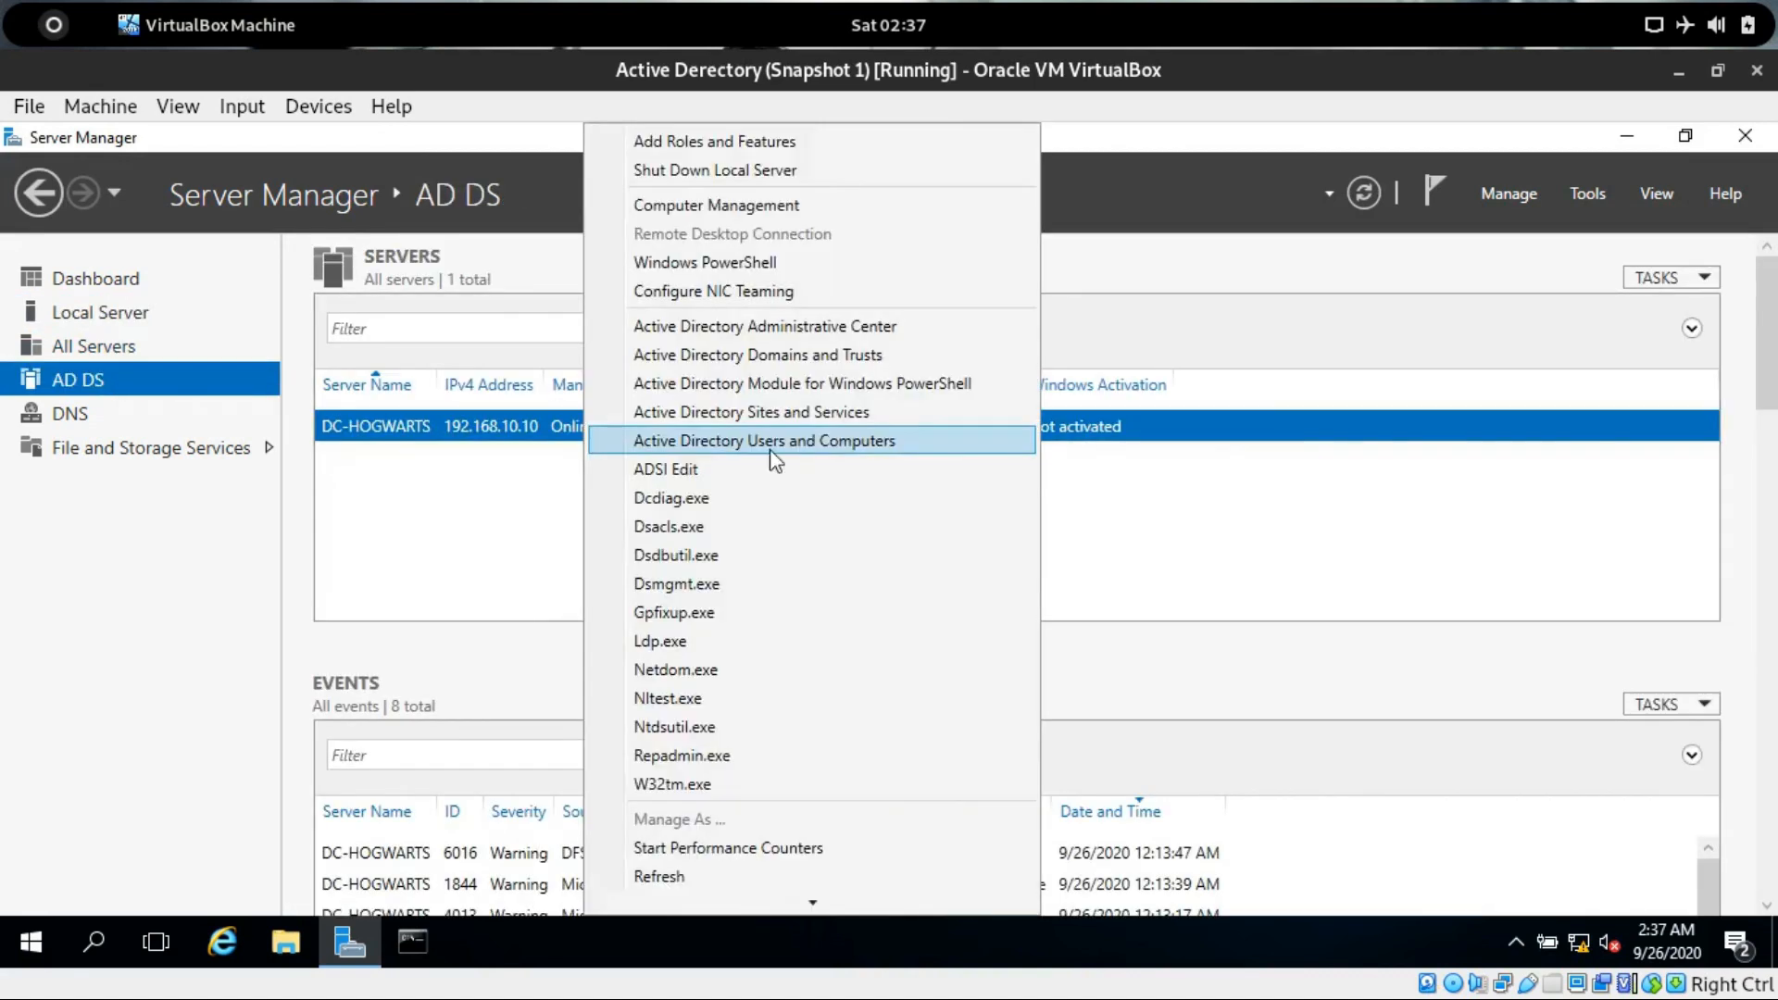
pyautogui.click(654, 453)
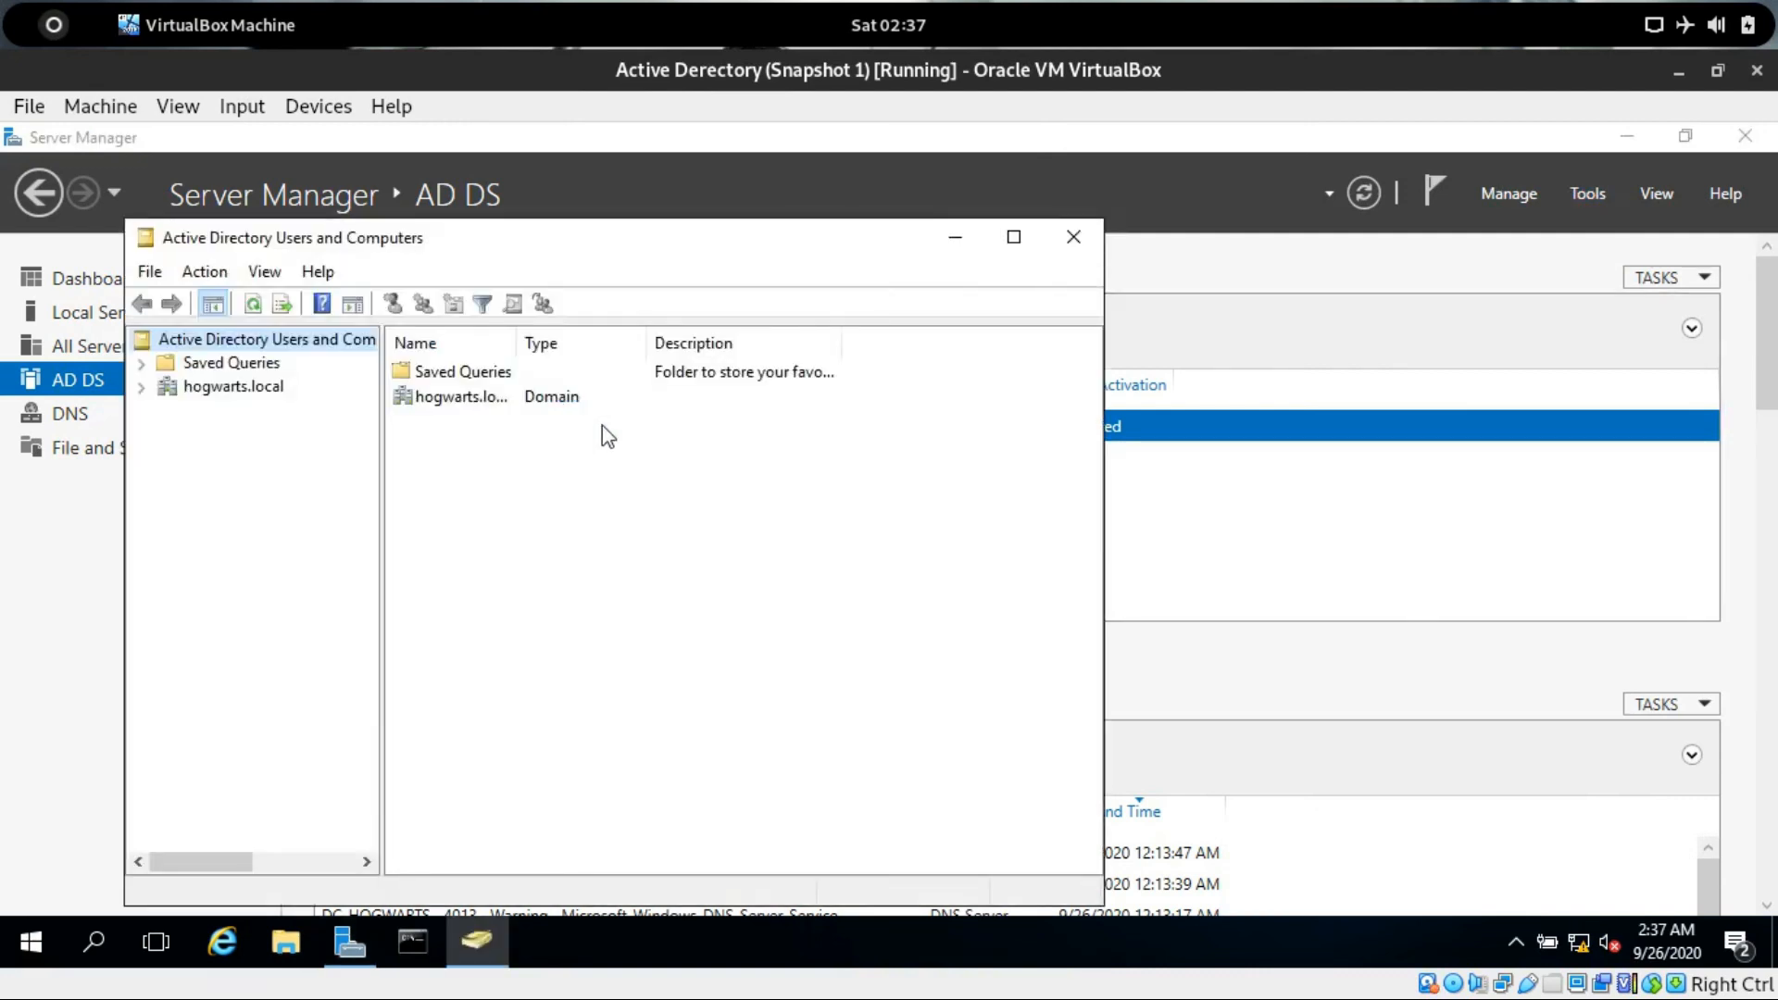
pyautogui.doubleClick(615, 242)
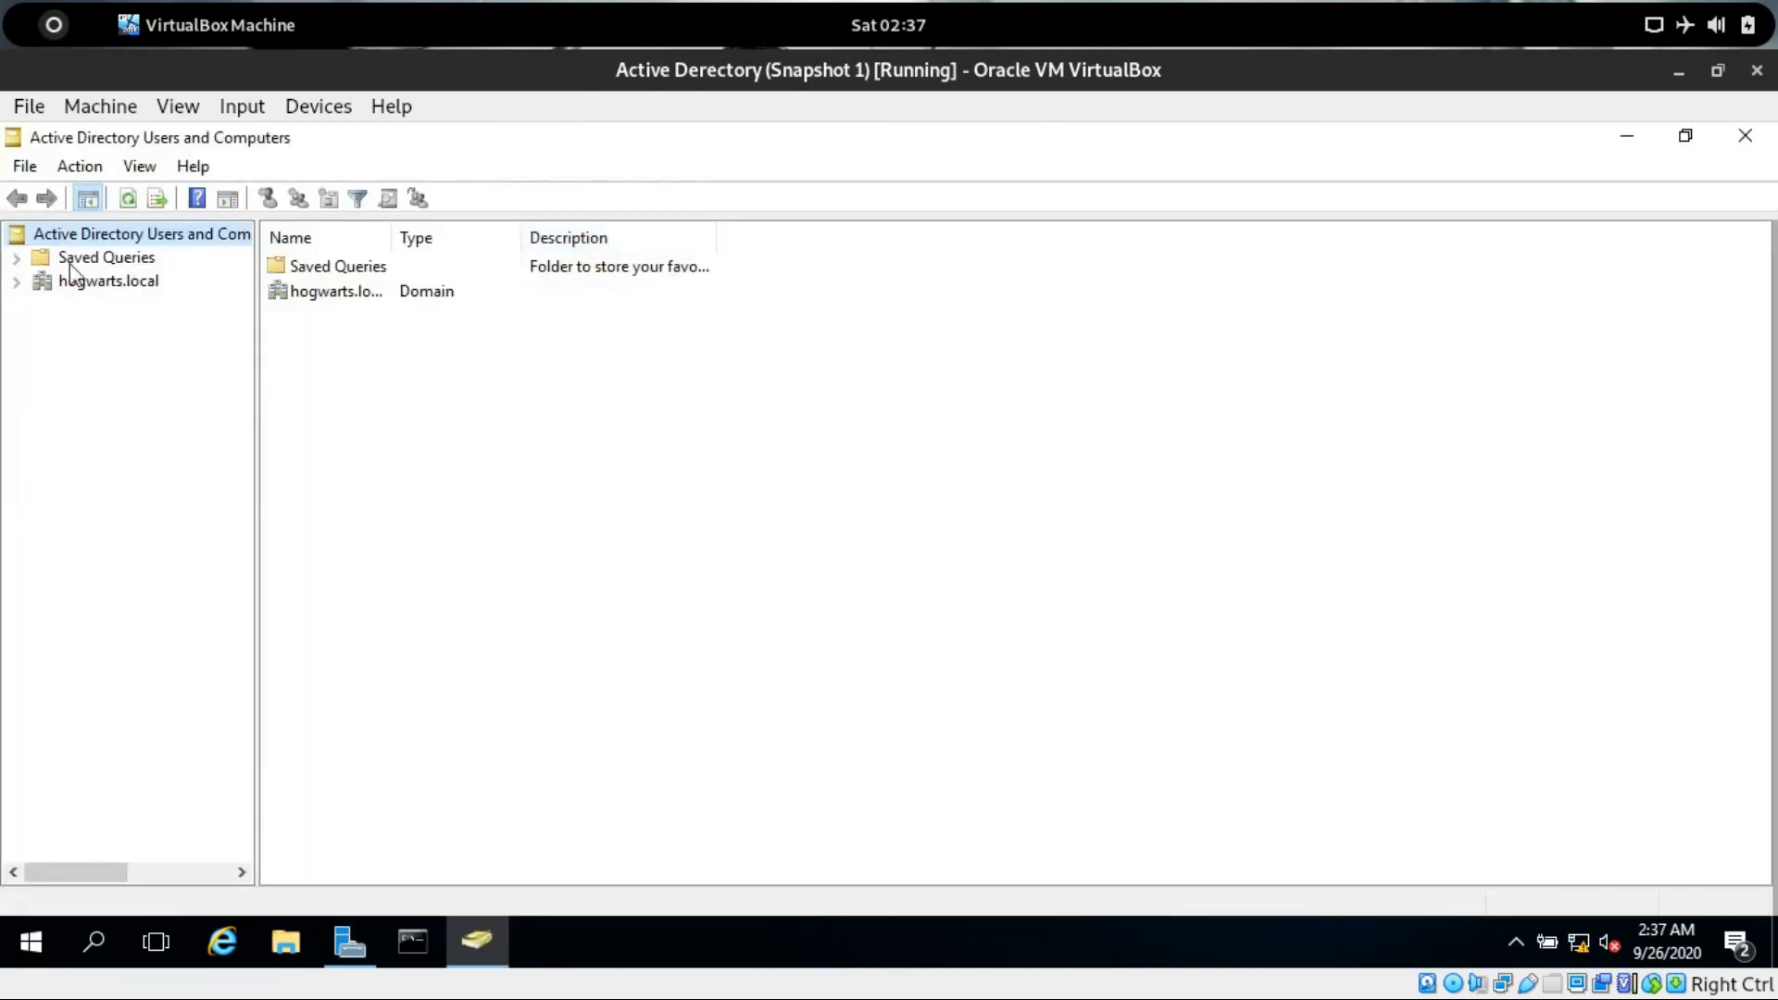
# Create a new organizational unit named grifindor in the hogwarts.local domain.
pyautogui.click(18, 283)
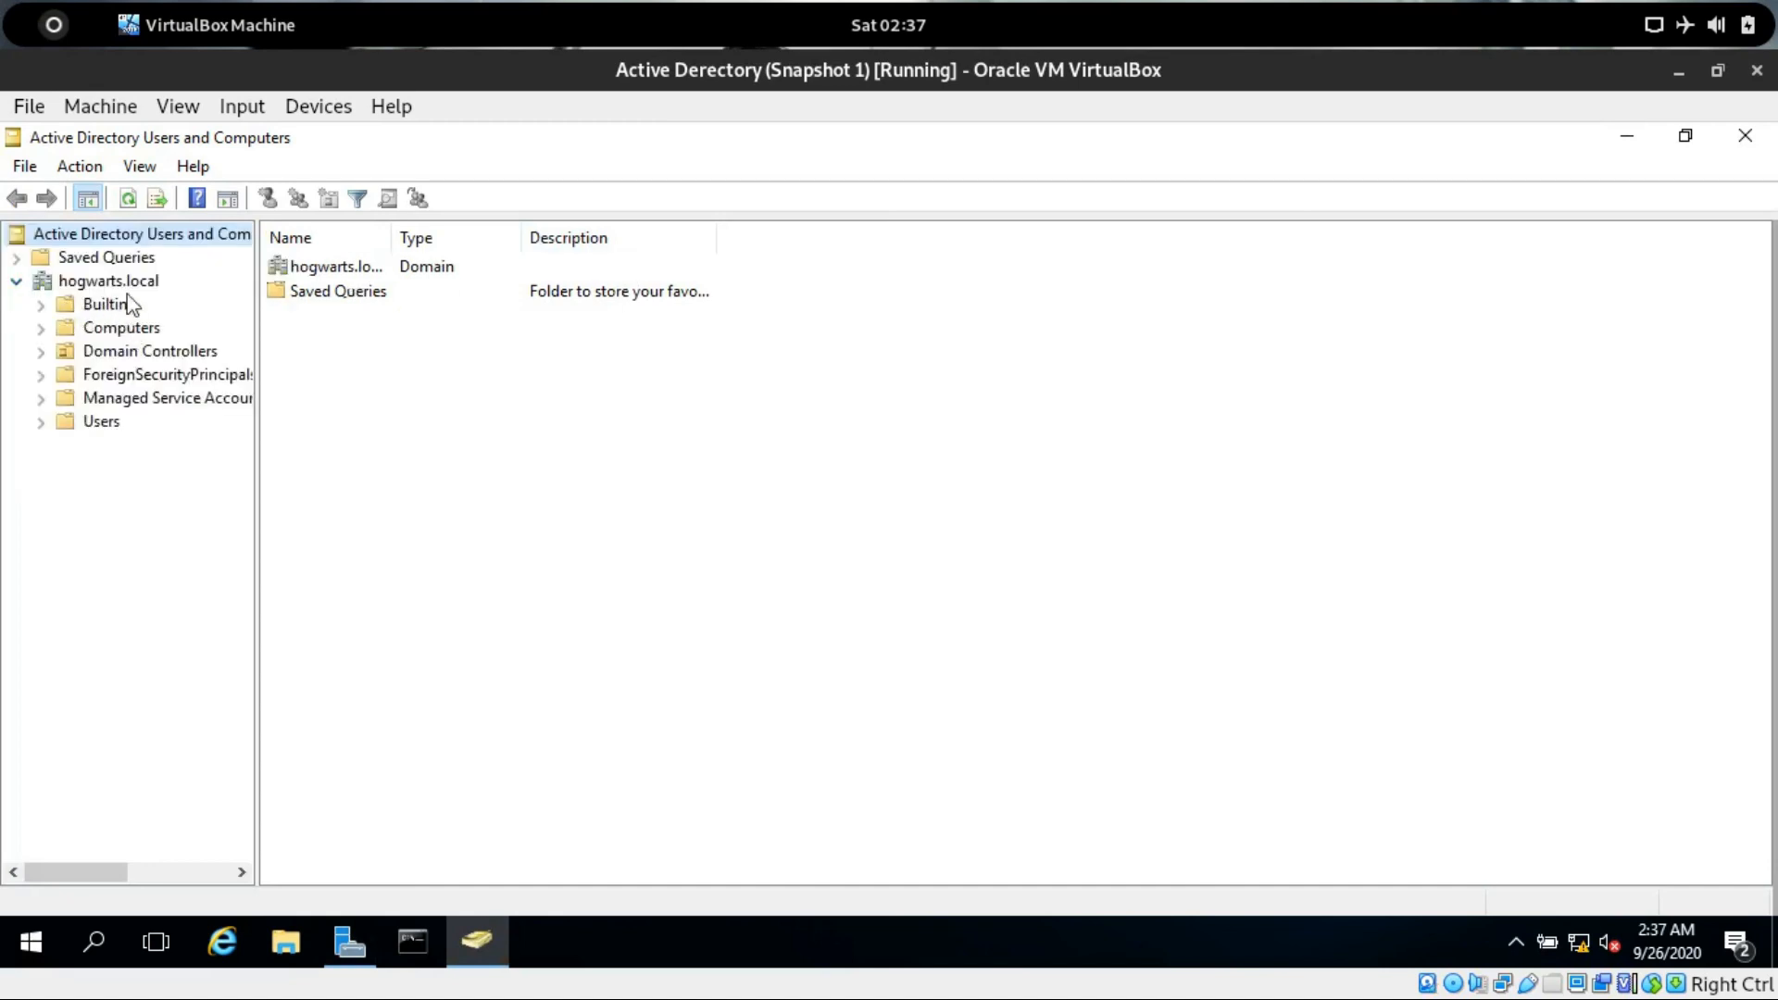
pyautogui.click(129, 283)
pyautogui.rightClick(128, 283)
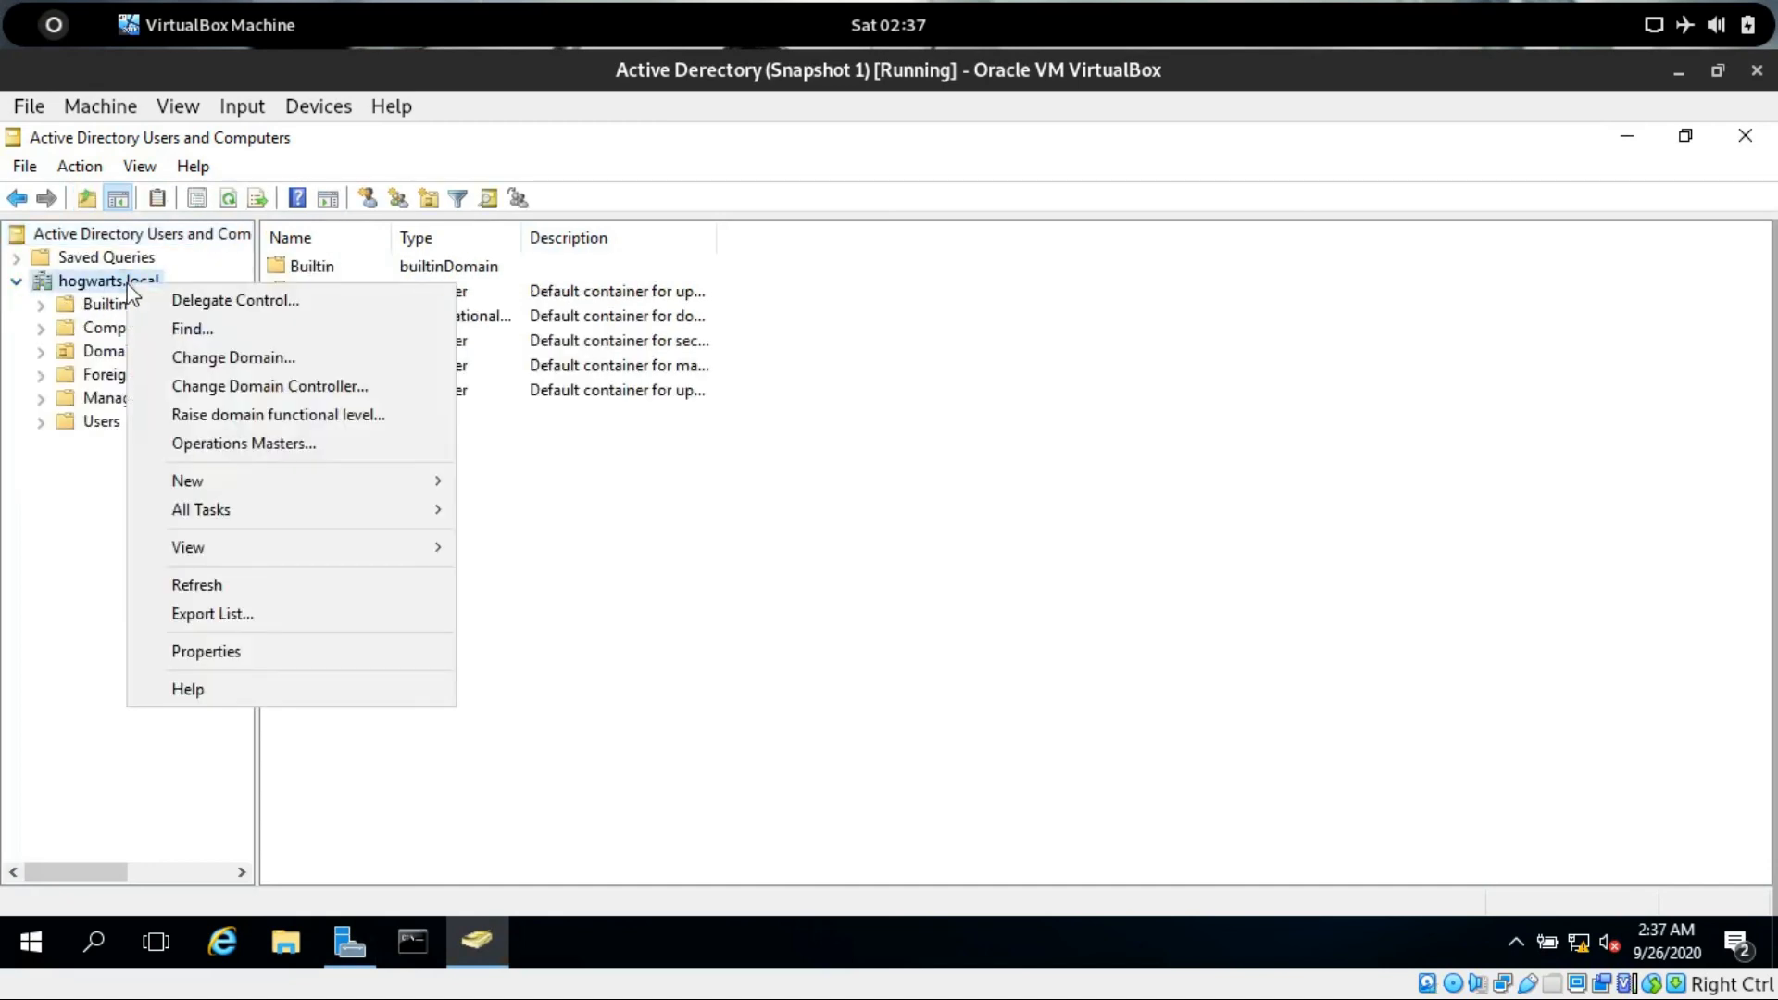
pyautogui.moveTo(356, 480)
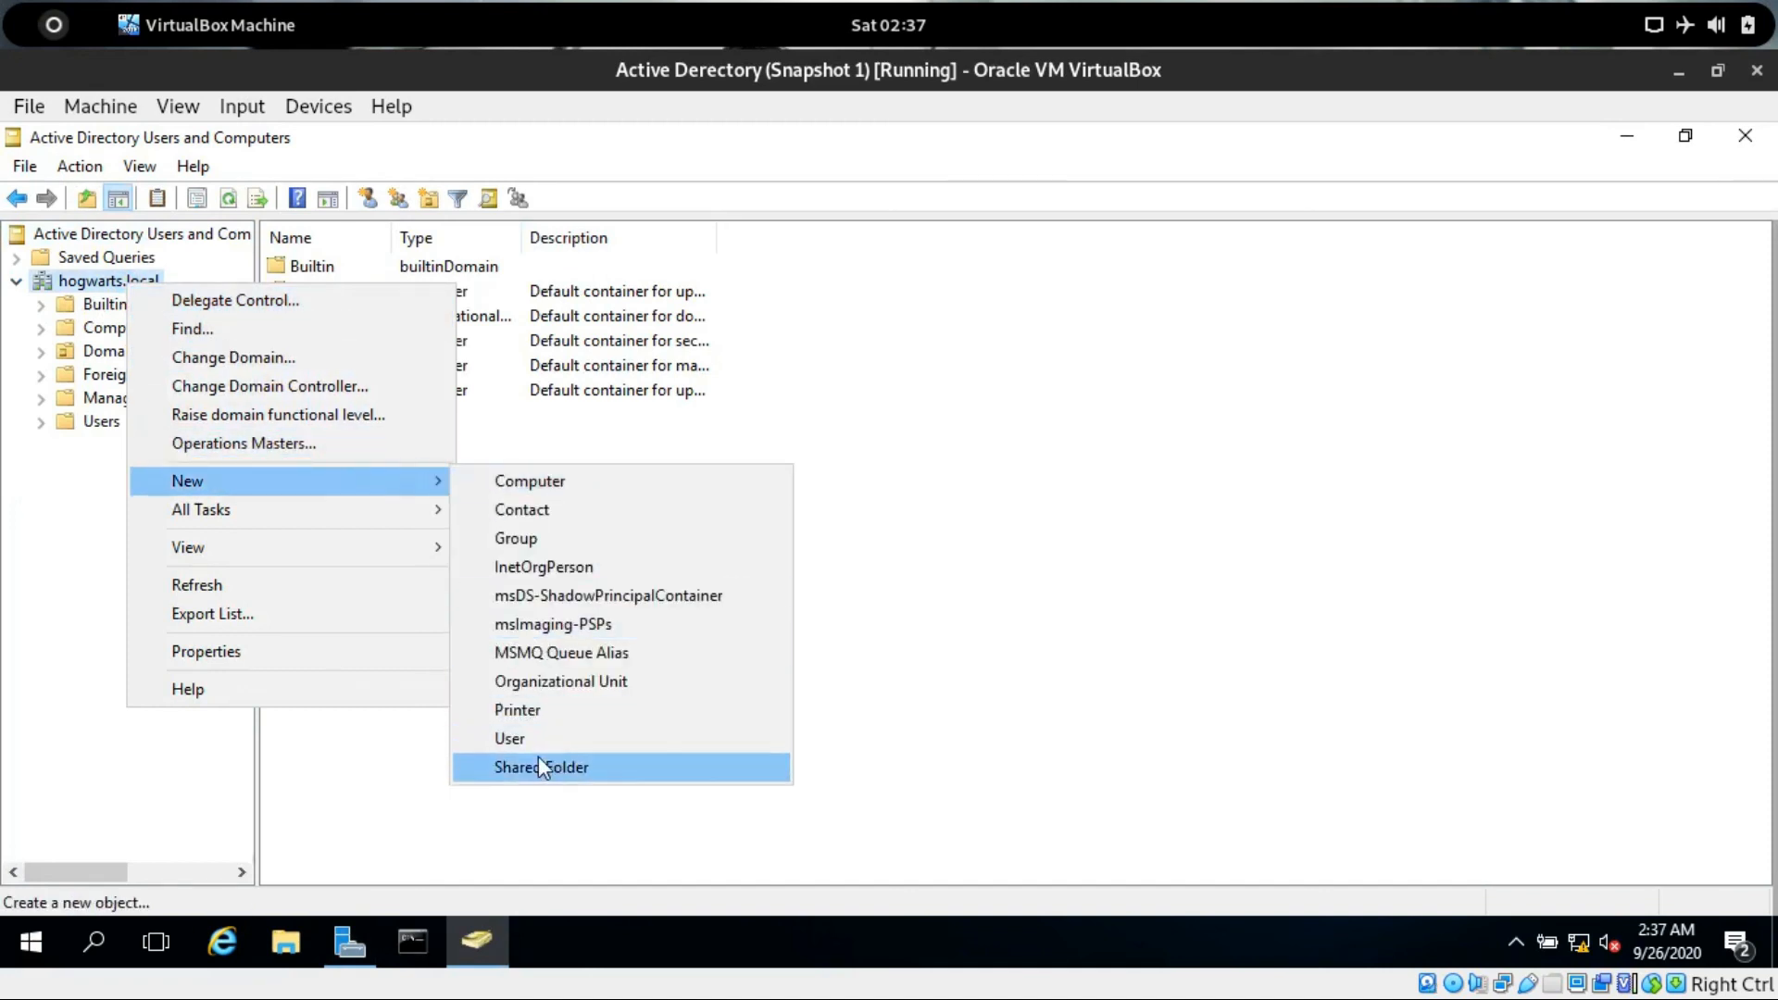
pyautogui.click(559, 685)
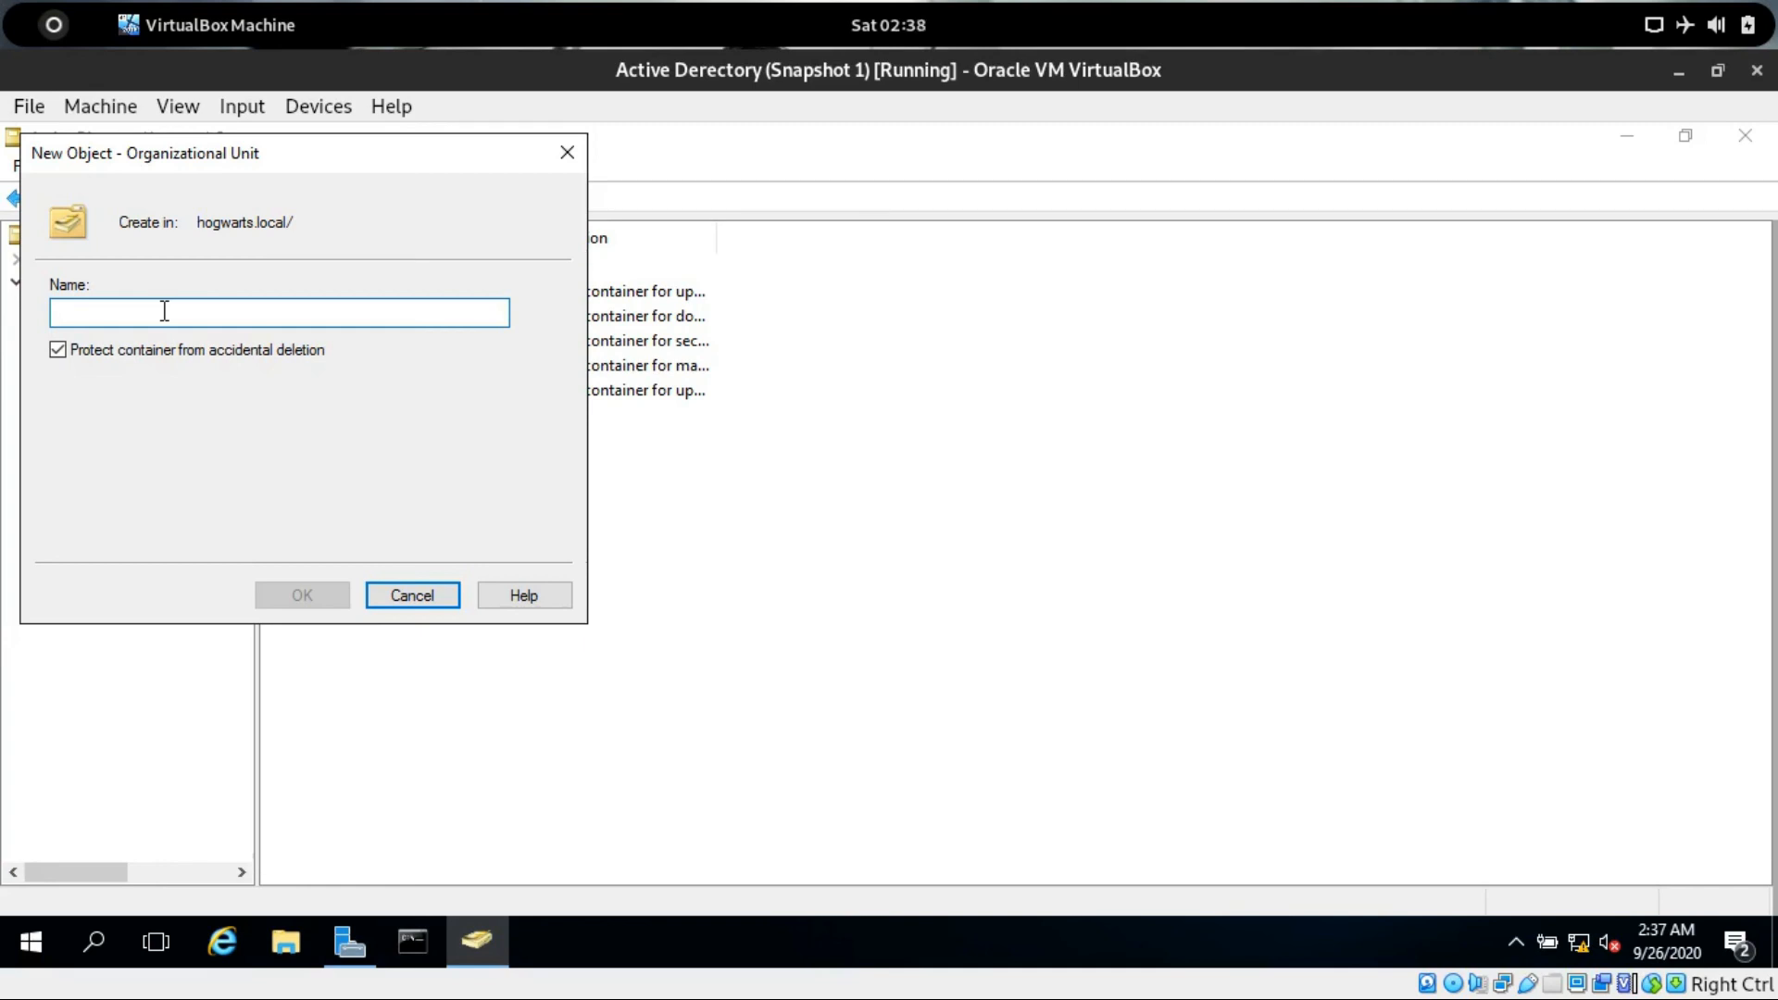
pyautogui.write('g')
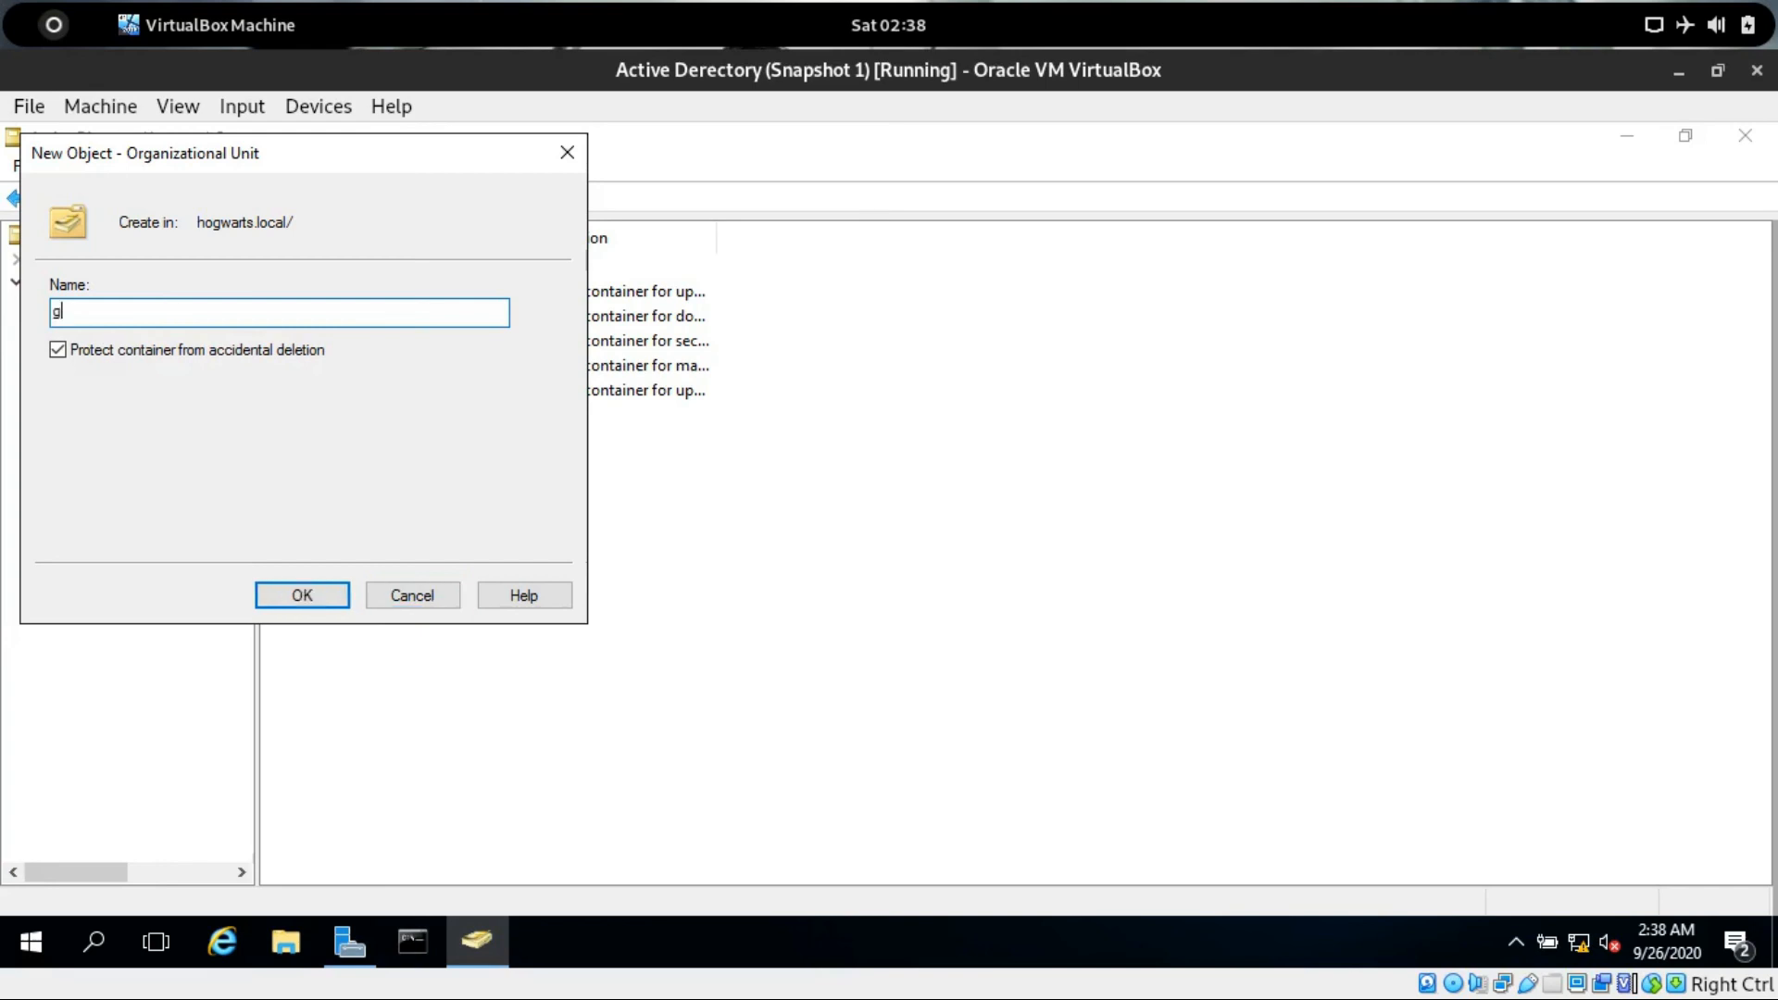
pyautogui.write('rifindor')
pyautogui.click(293, 352)
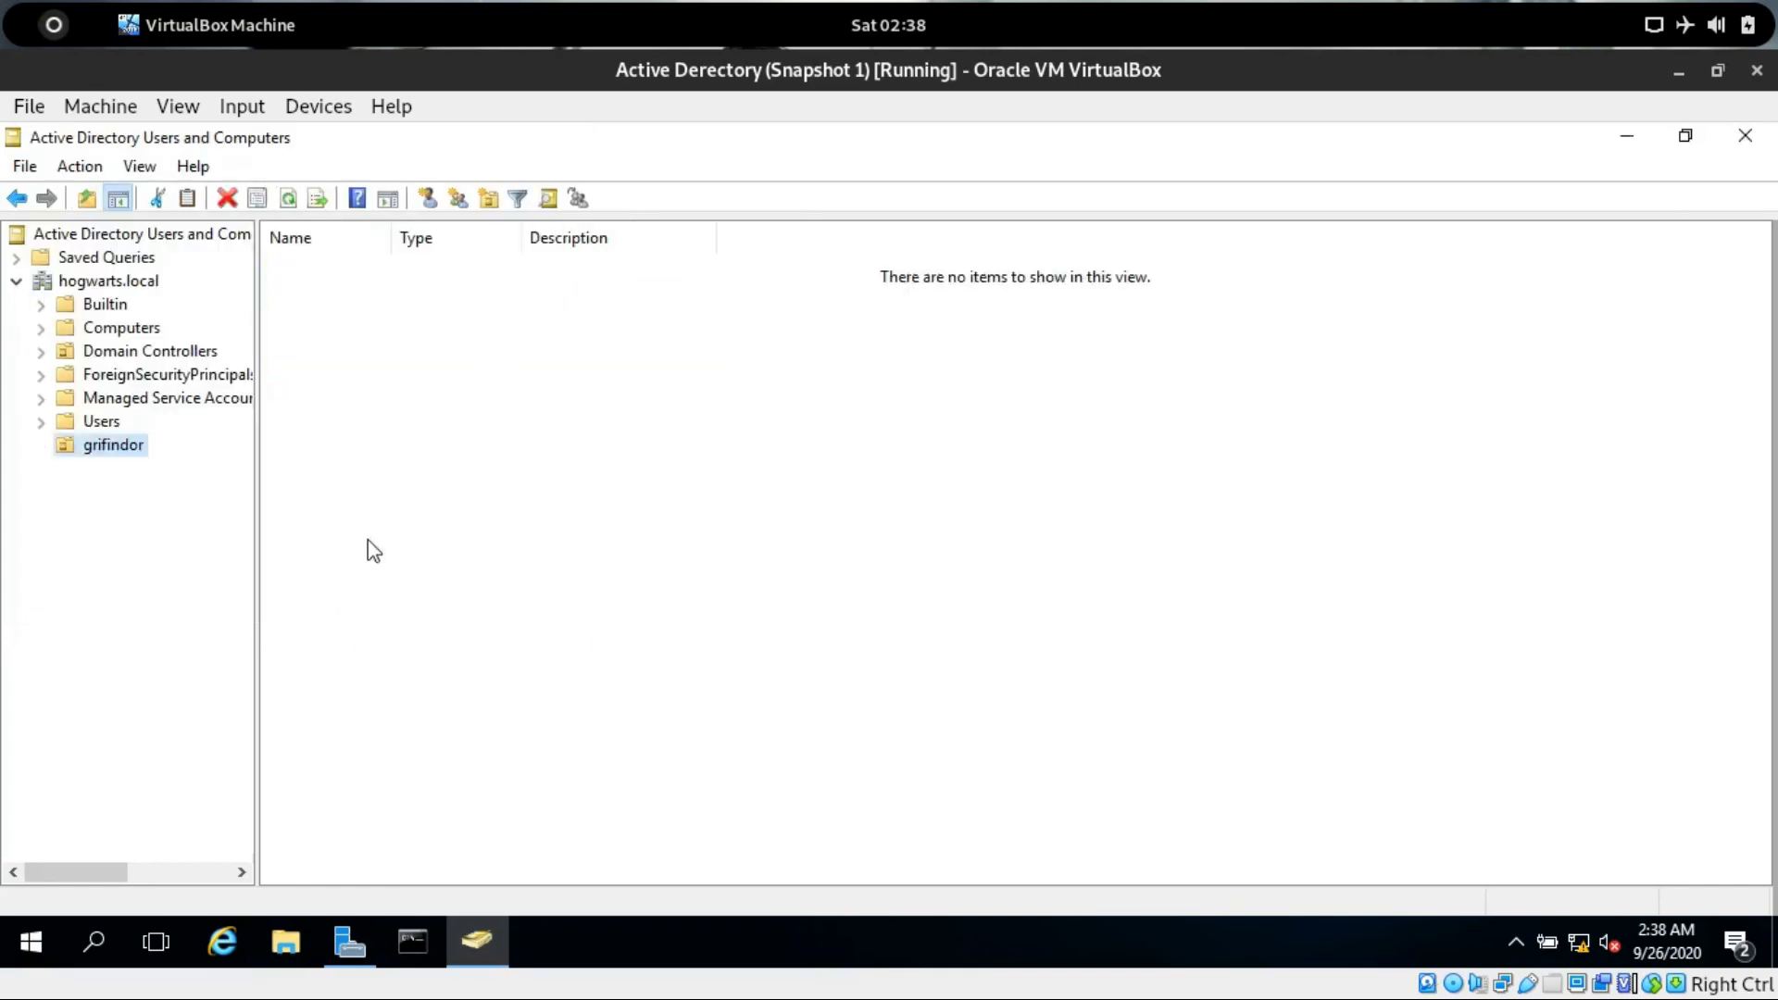
# Create a new user in the grifindor organizational unit with first name harry and initials potter.
pyautogui.rightClick(107, 460)
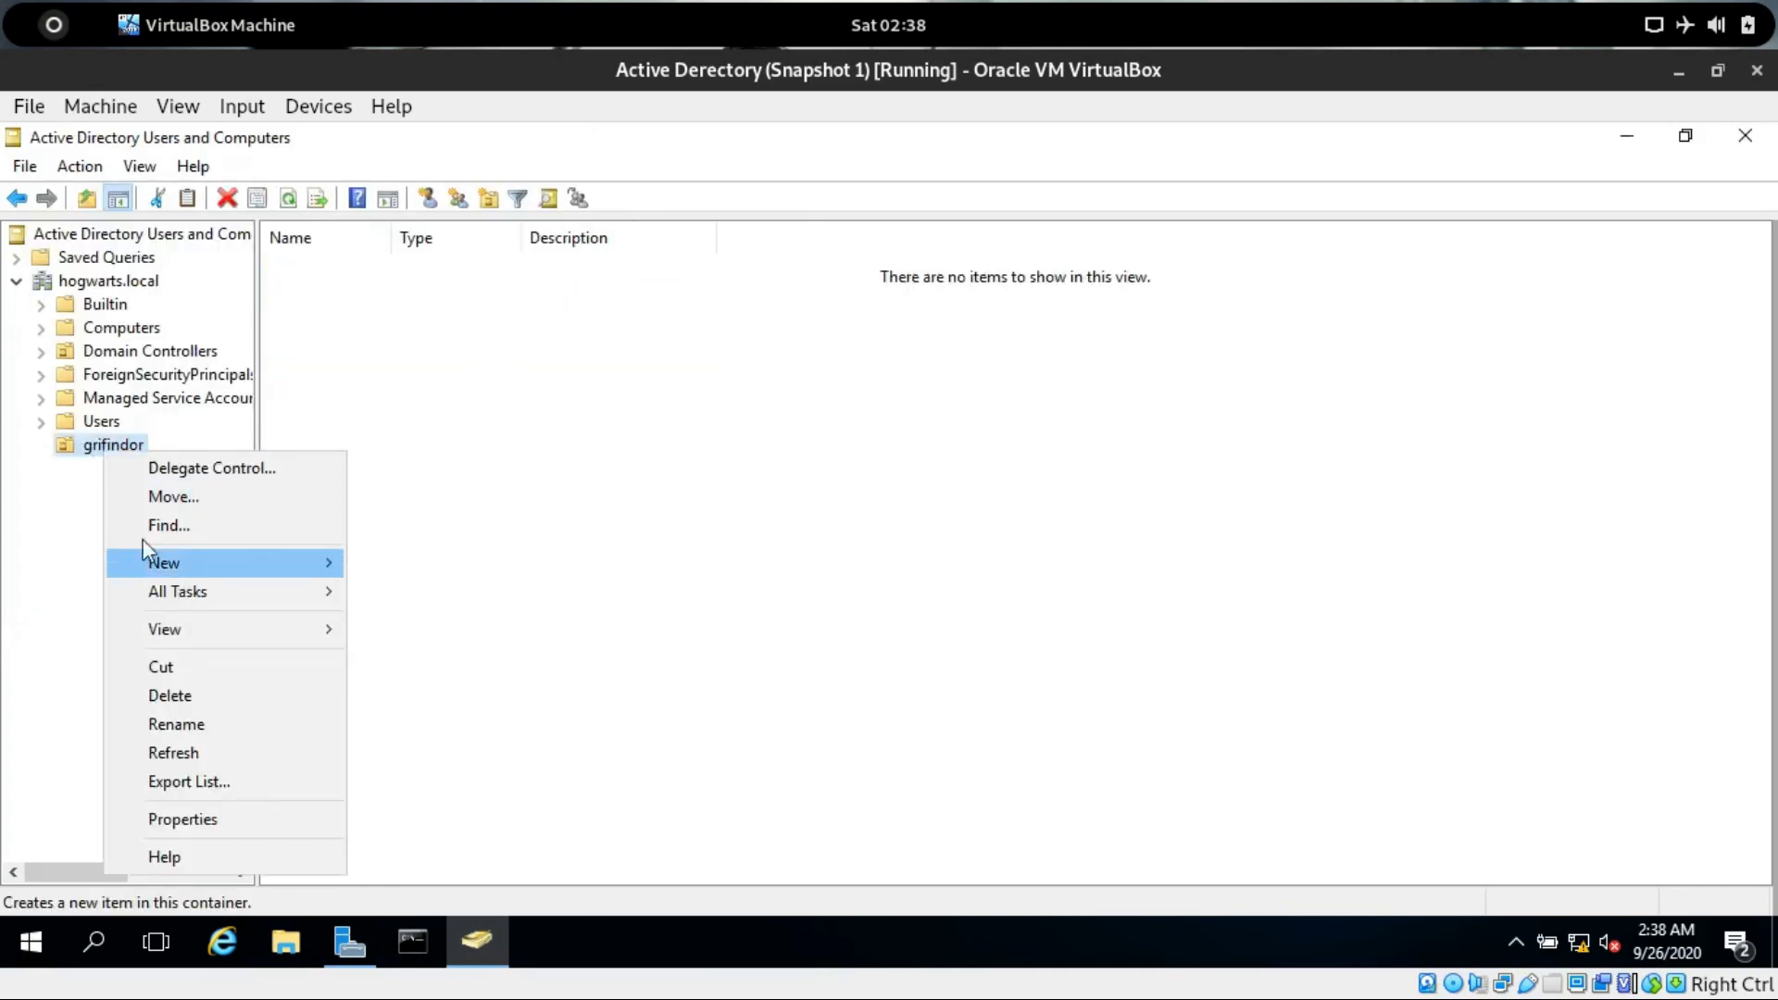
pyautogui.click(185, 566)
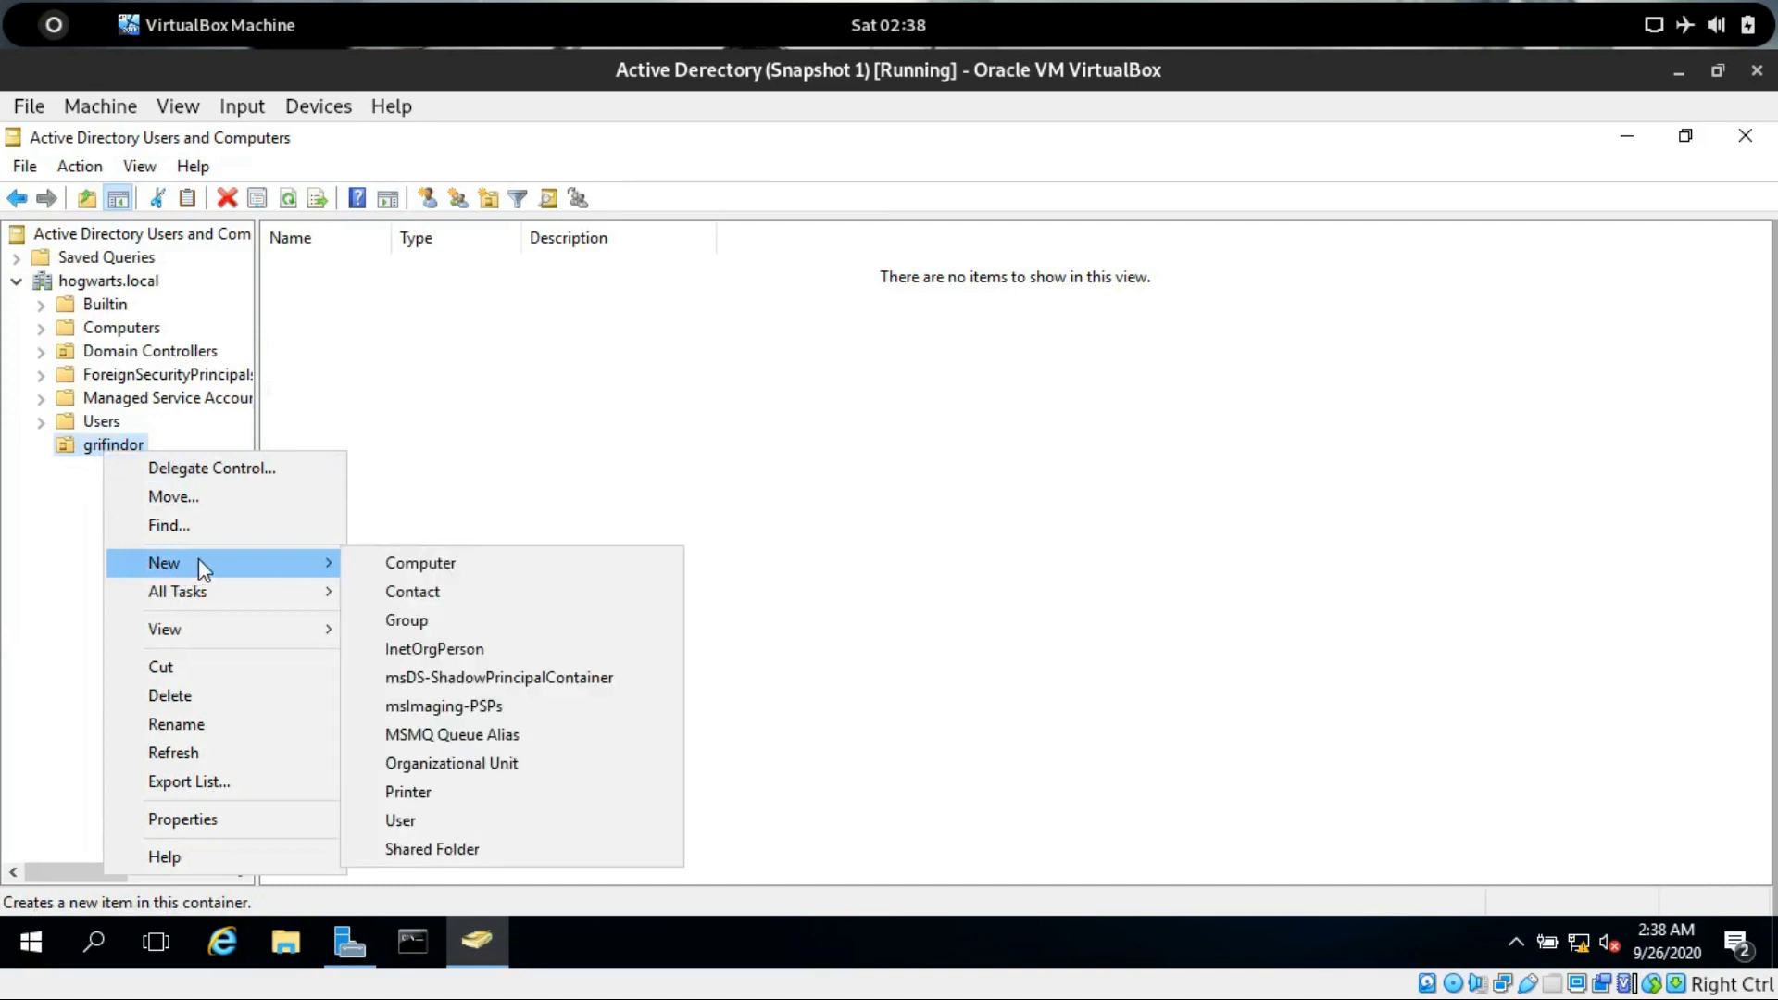
pyautogui.click(443, 820)
pyautogui.moveTo(301, 158); pyautogui.dragTo(582, 210)
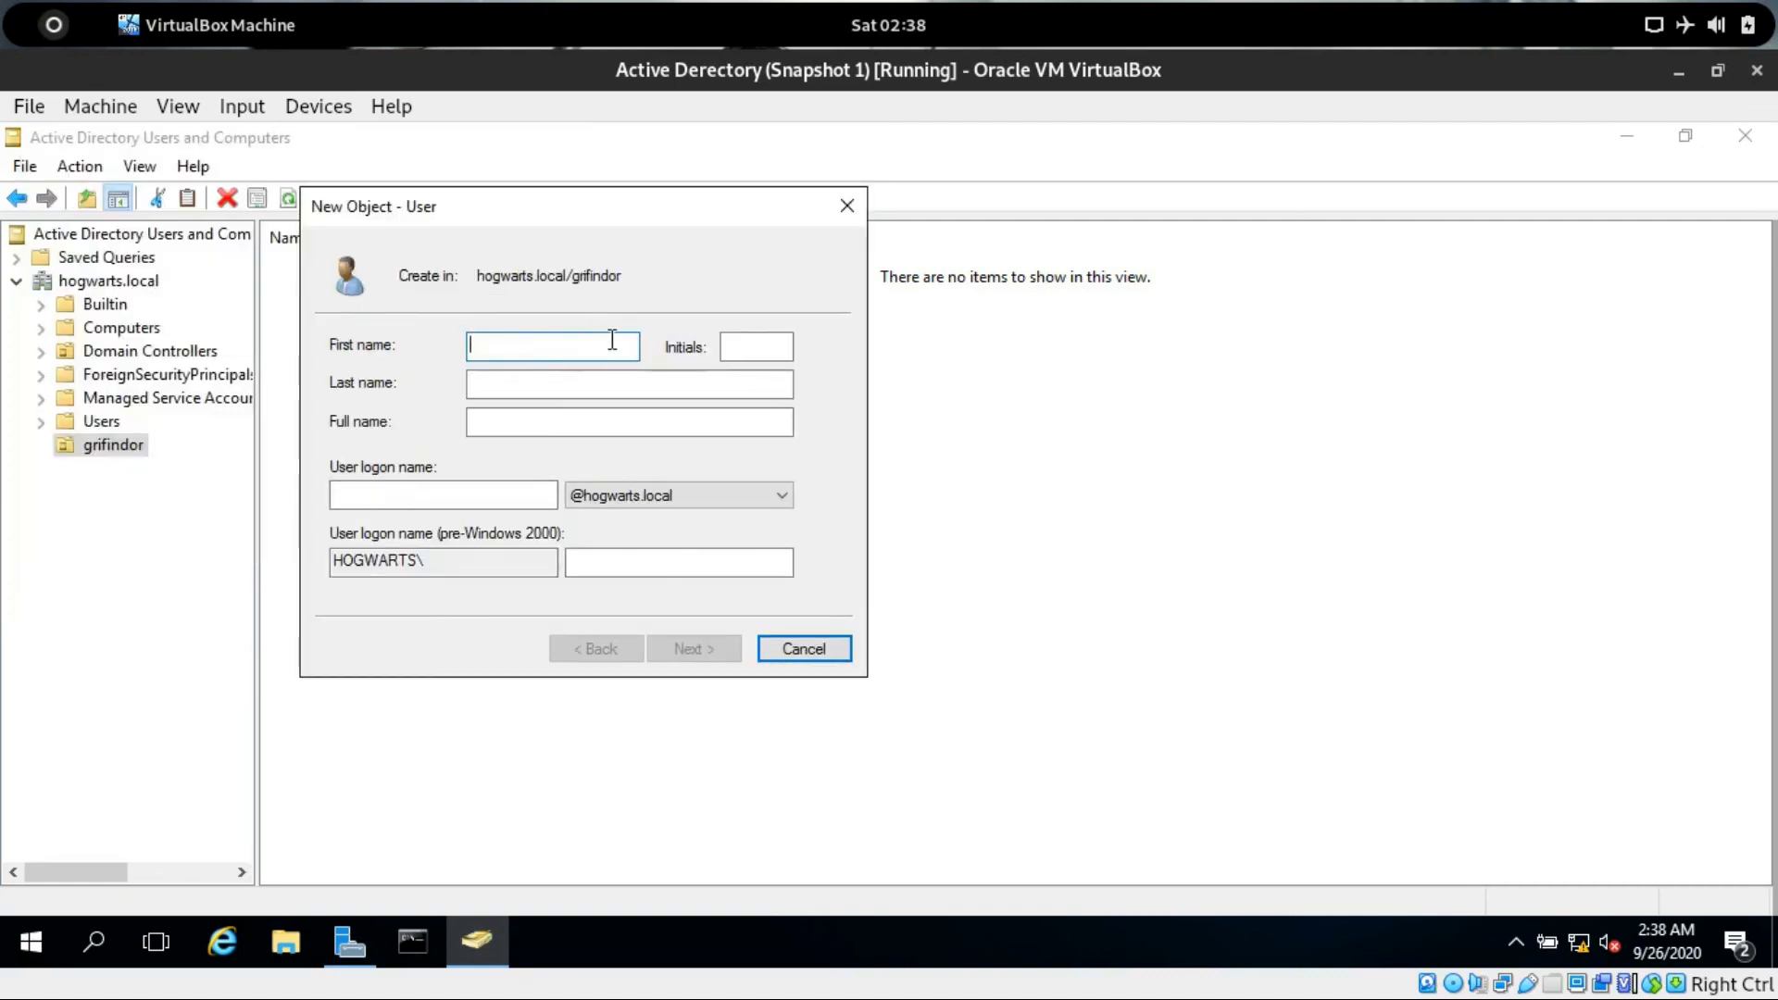
pyautogui.write('harry')
pyautogui.press('Tab')
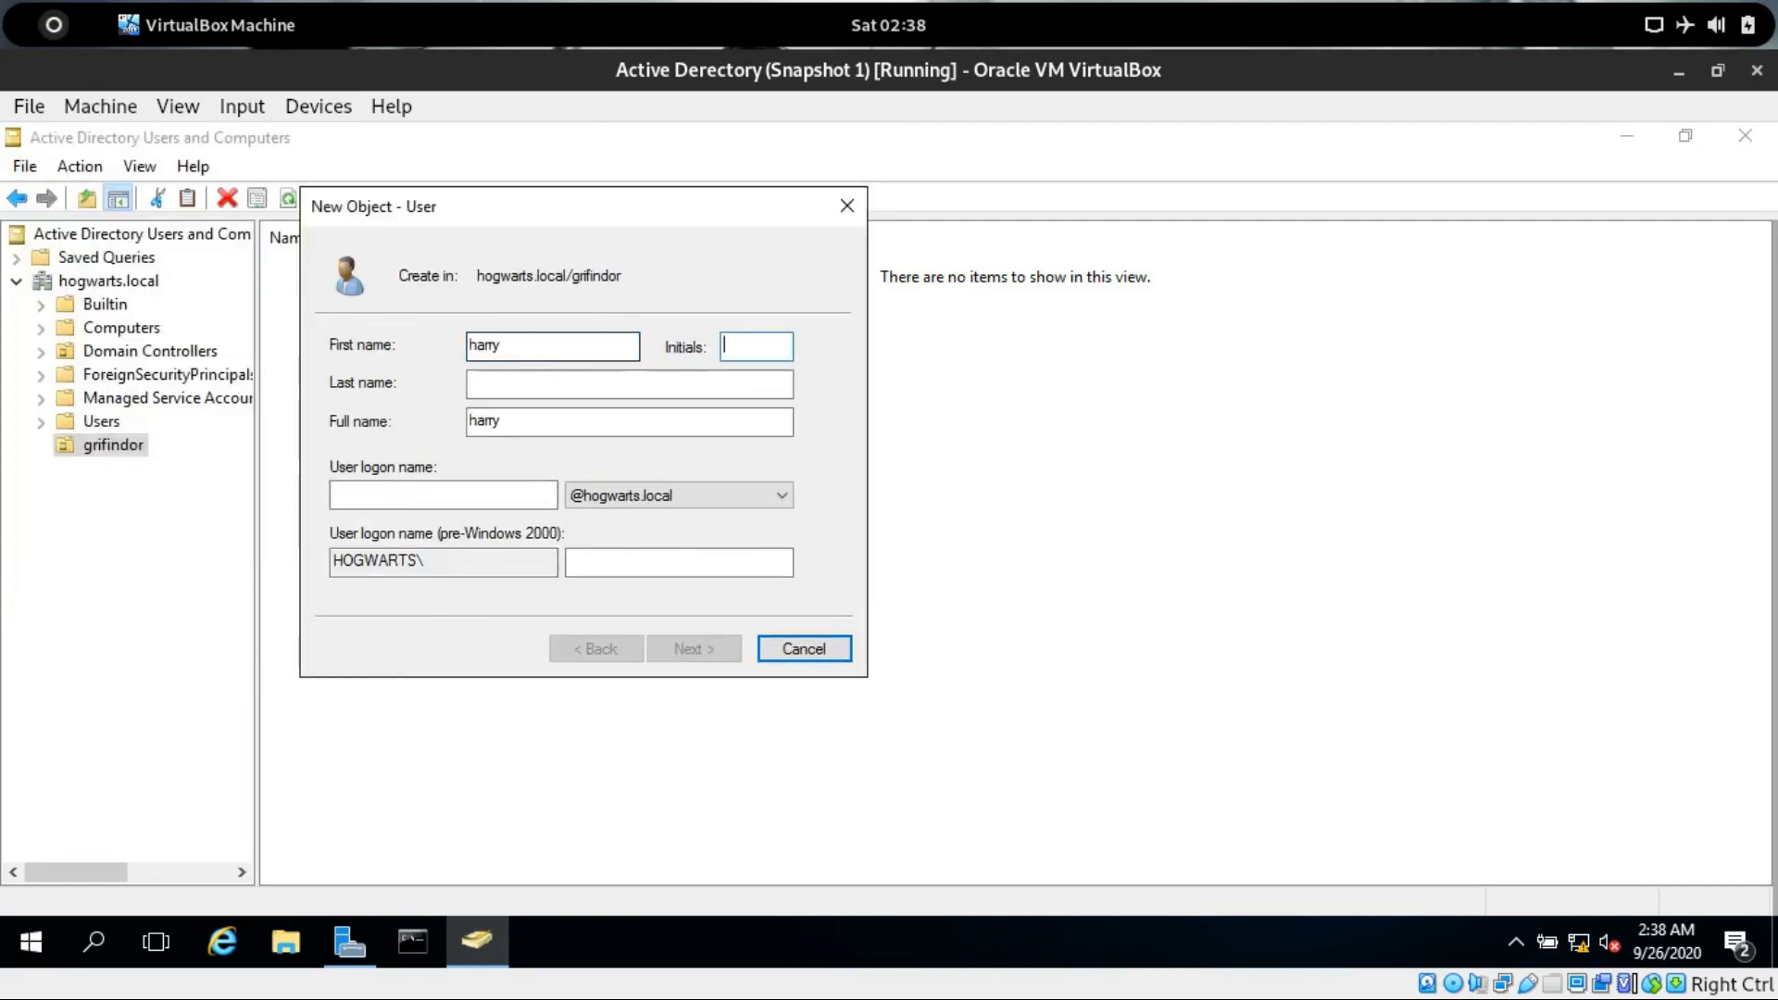
pyautogui.write('piotet')
pyautogui.press('BackSpace')
pyautogui.press('BackSpace')
pyautogui.write('ter')
pyautogui.press('Tab')
pyautogui.press('Tab')
# Set the user logon name to harry and continue to the password page.
pyautogui.press('Tab')
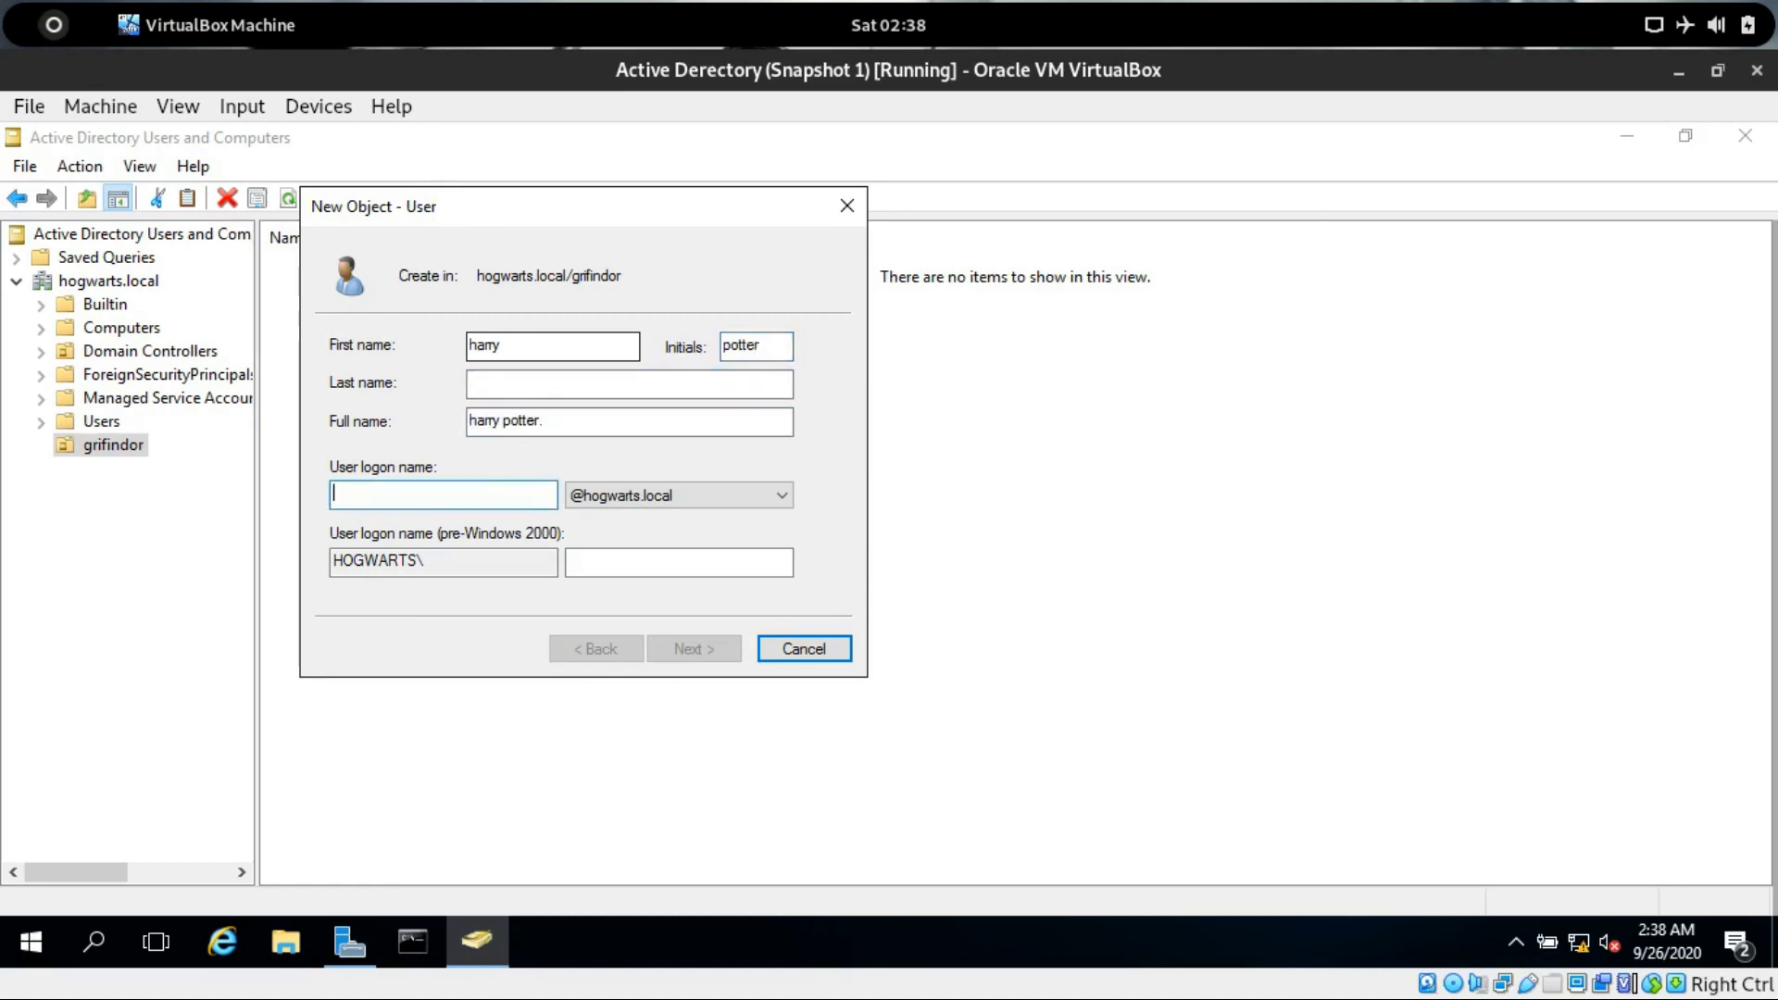
pyautogui.write('harry')
pyautogui.press('Tab')
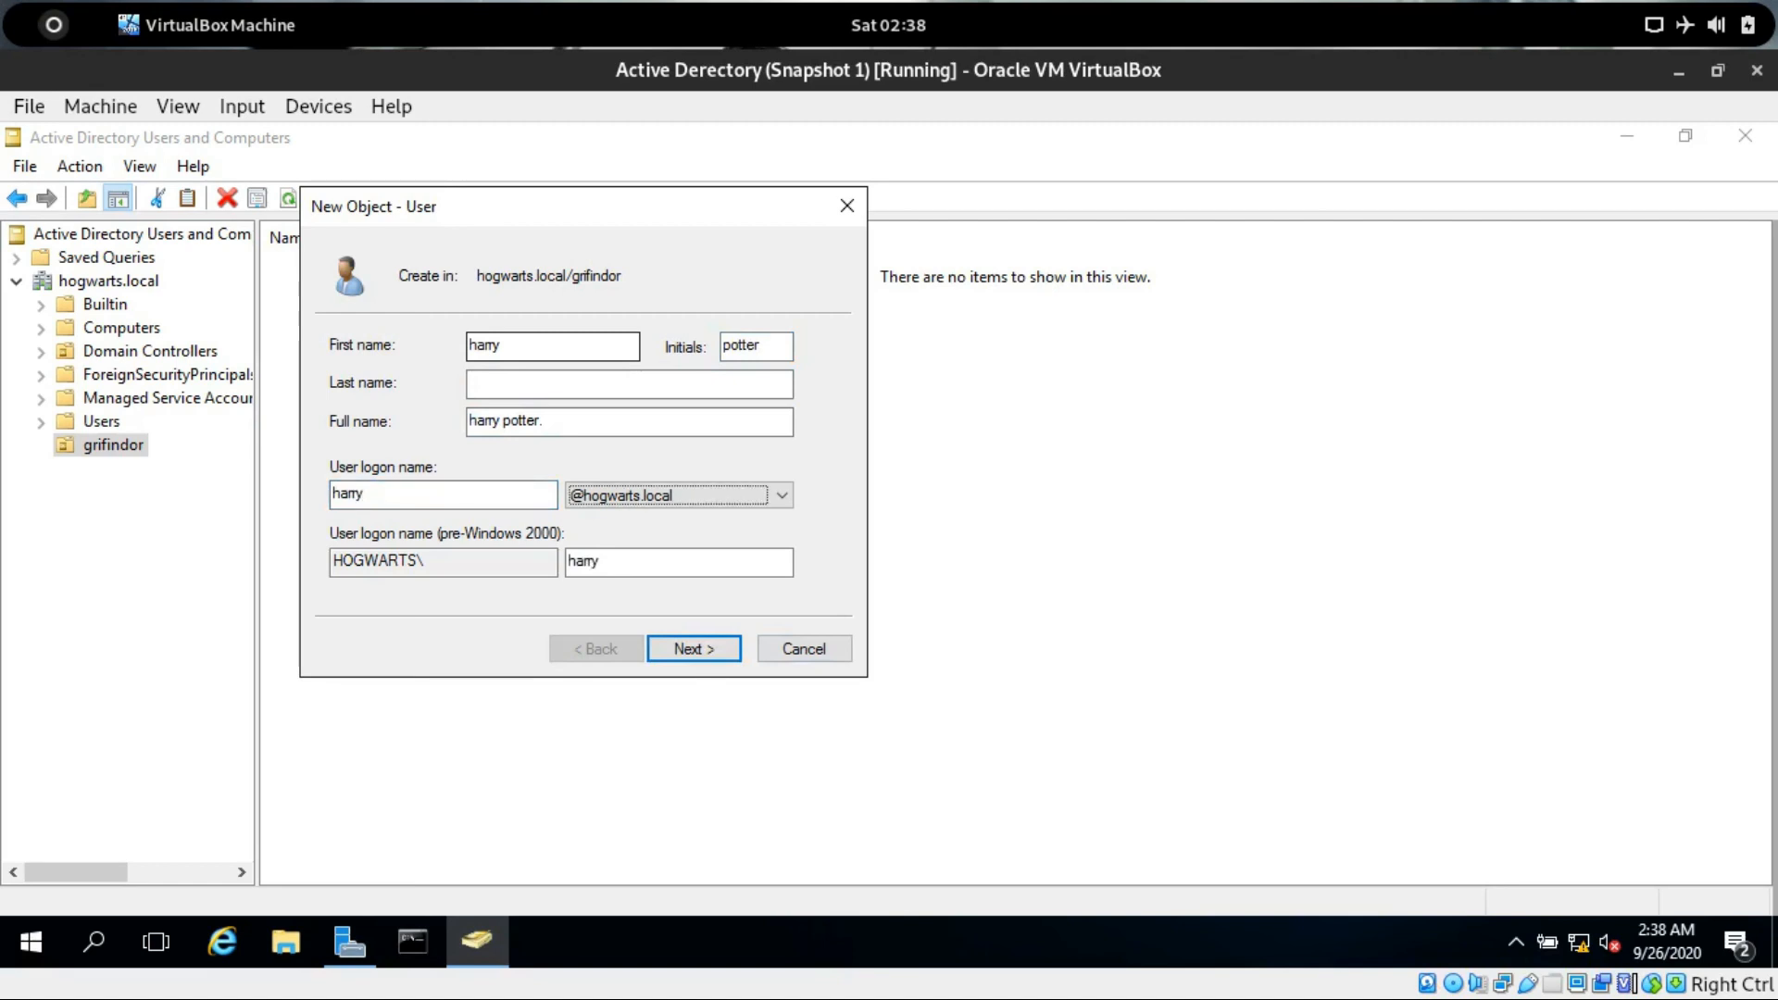
pyautogui.press('Return')
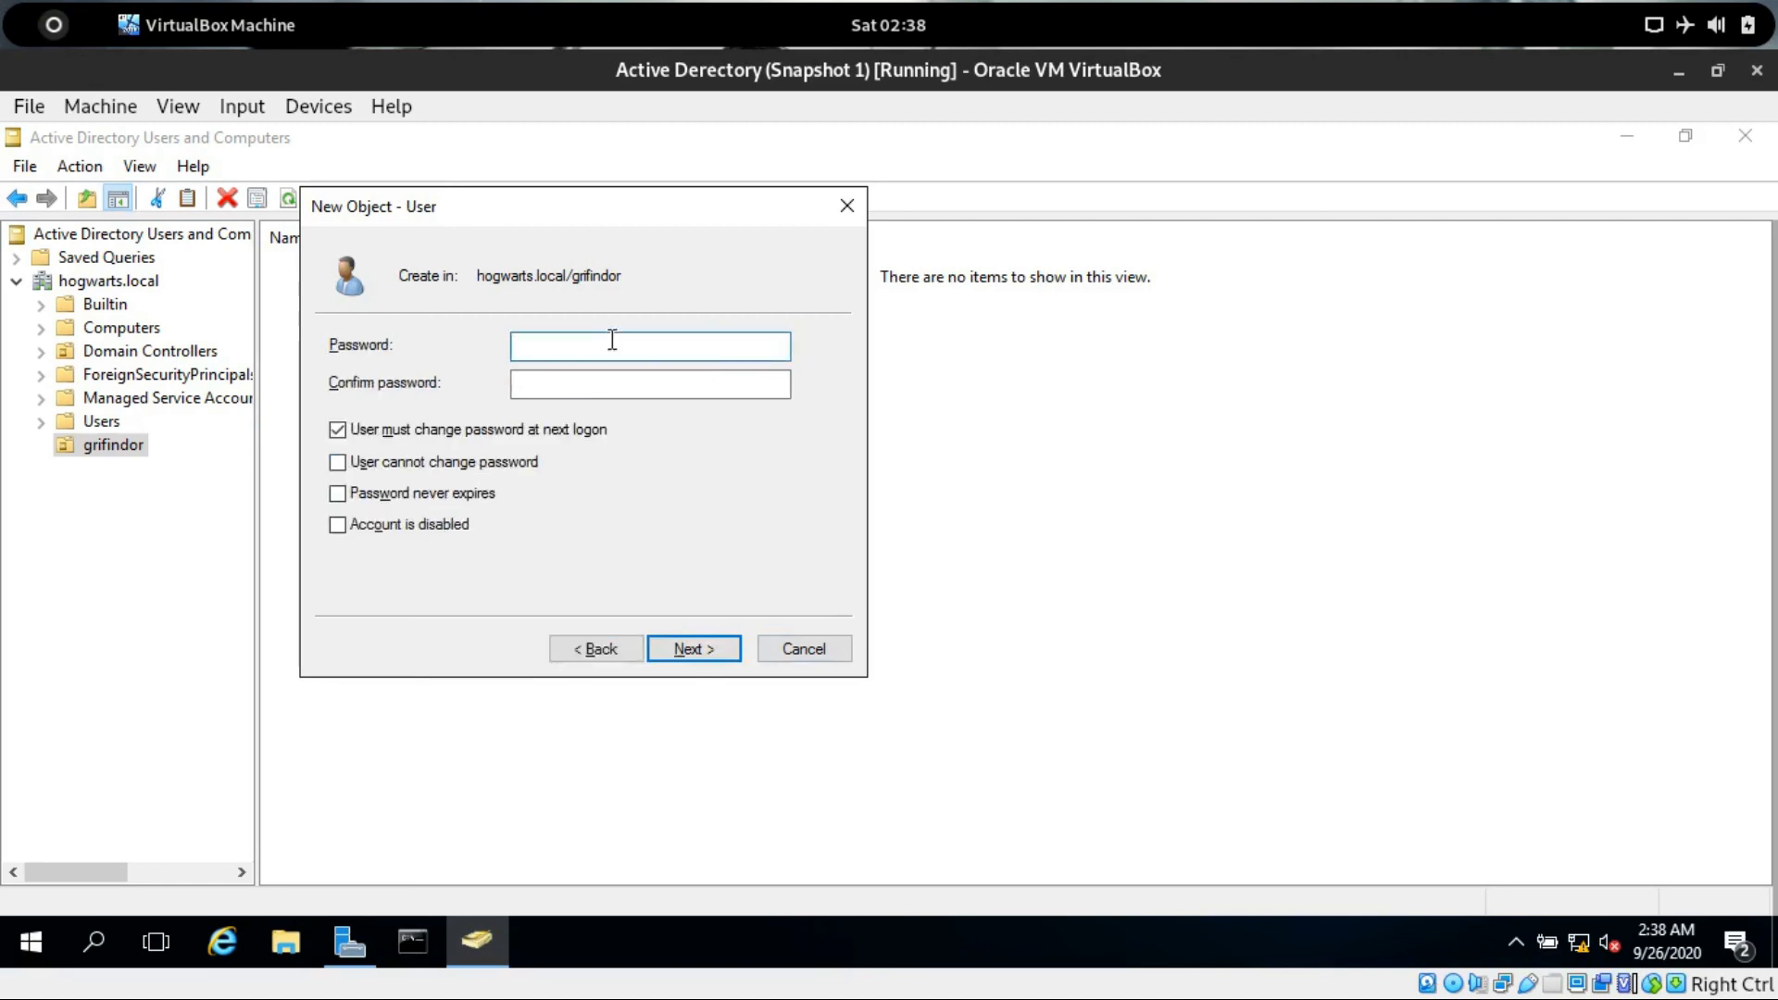
# Enter and confirm the user's password, clear must-change-at-logon, tick cannot change password and never expires, and finish.
pyautogui.write('P@ssw0rd1')
pyautogui.press('Tab')
pyautogui.write('P@ssw0')
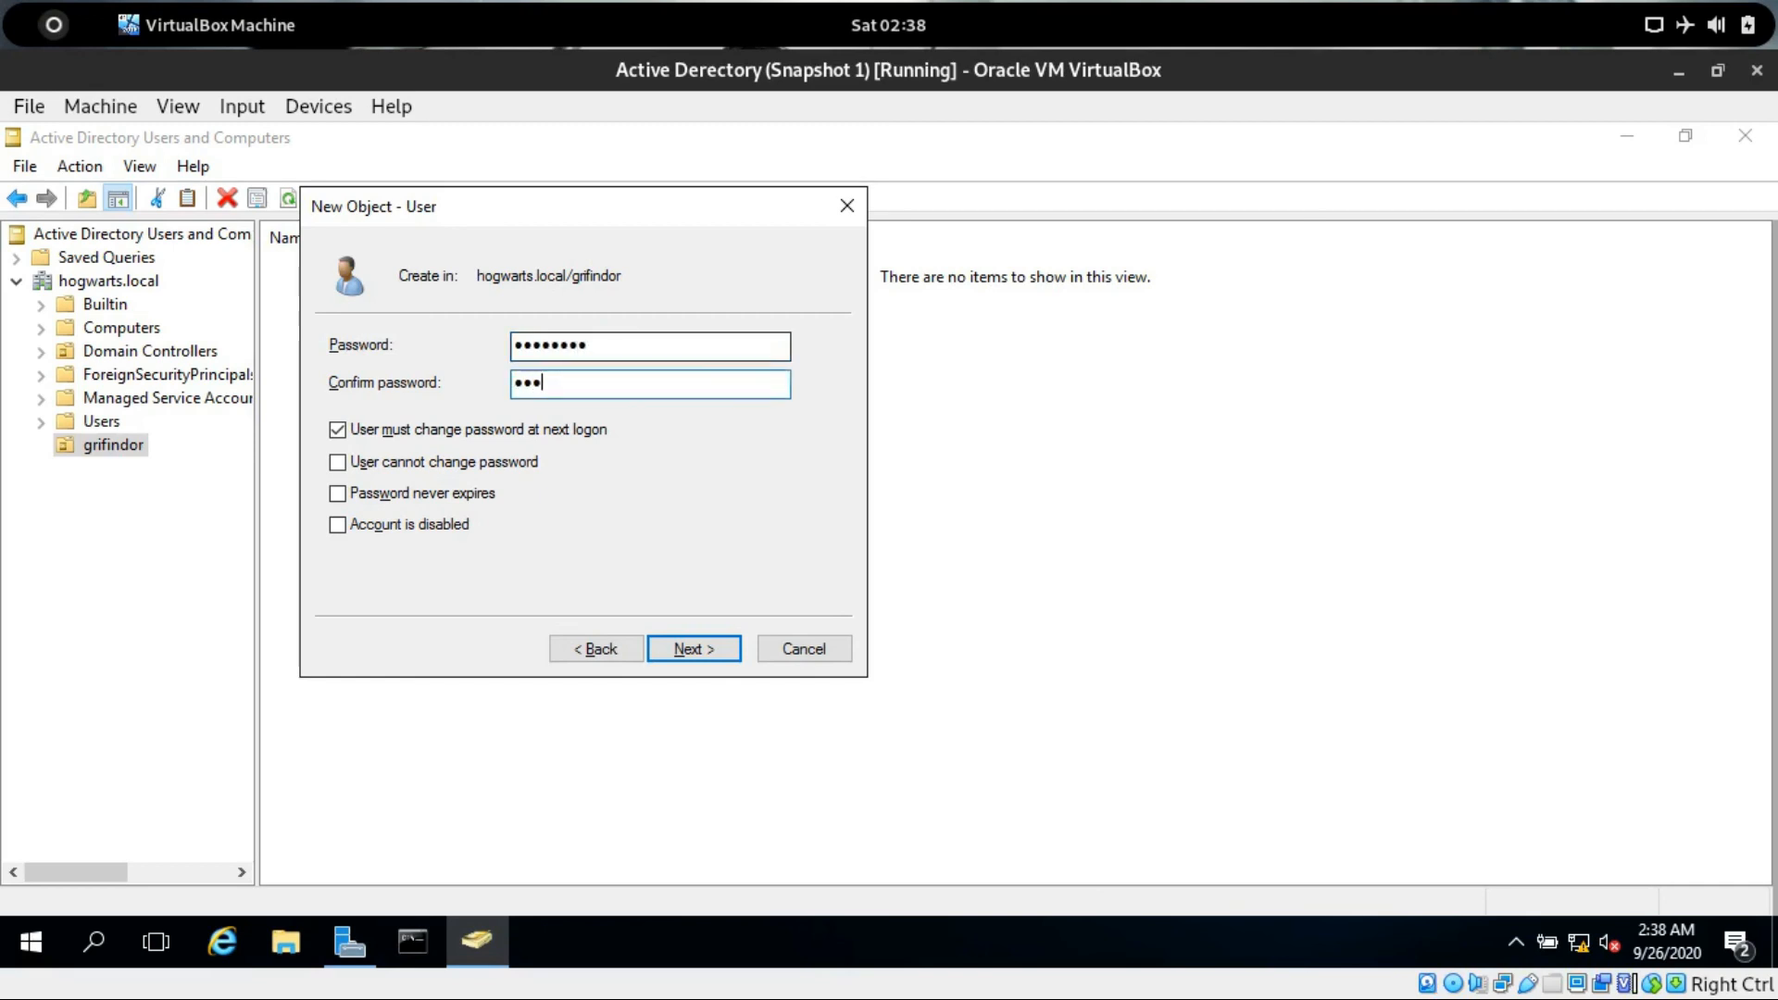
pyautogui.write('rd')
pyautogui.click(408, 433)
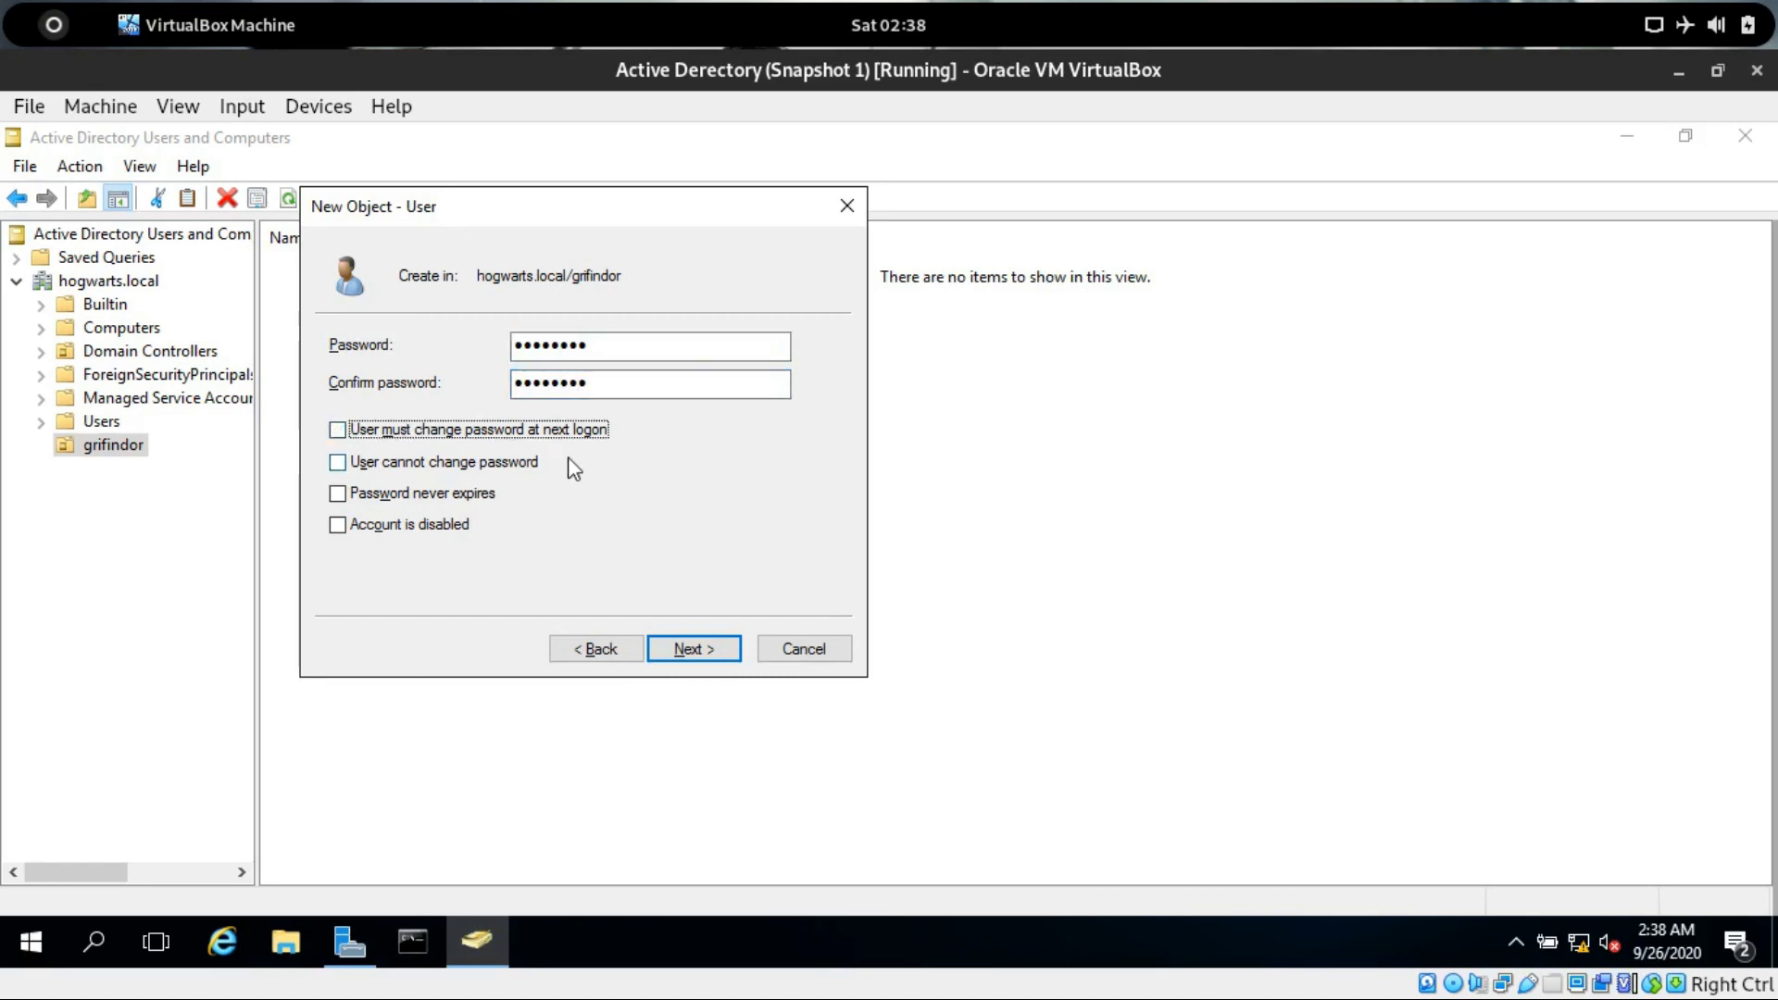
pyautogui.click(348, 500)
pyautogui.click(407, 470)
pyautogui.click(707, 652)
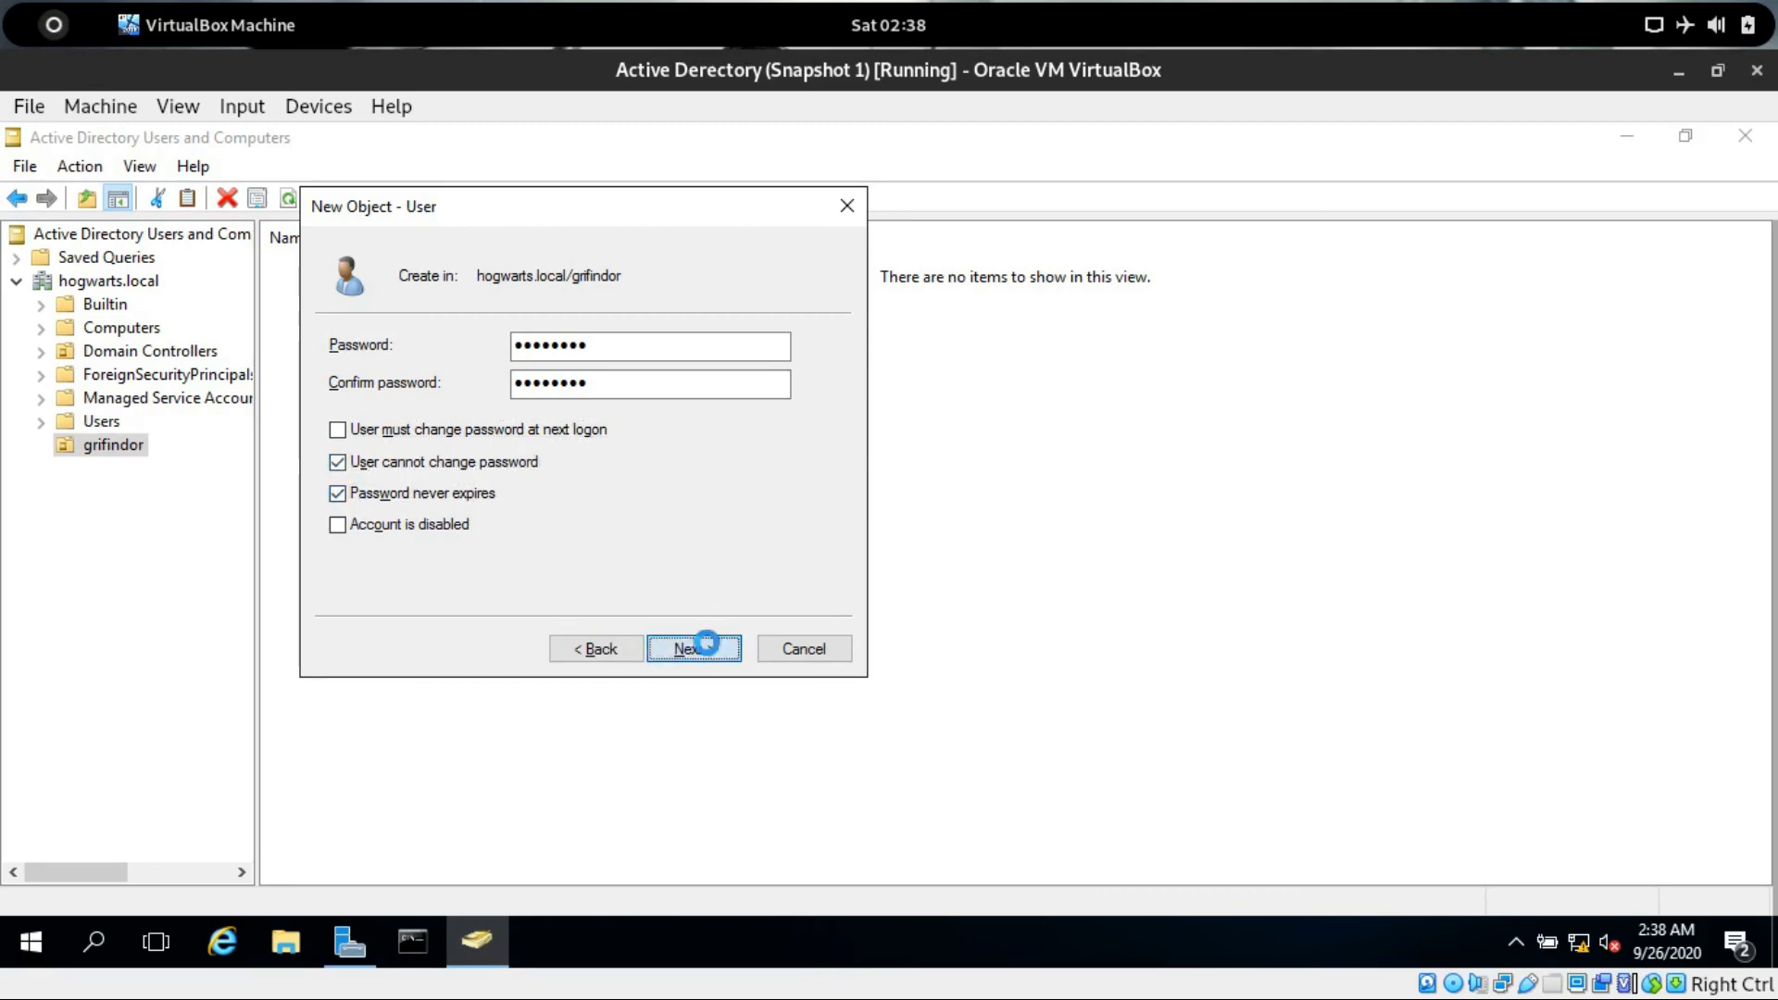
pyautogui.click(694, 649)
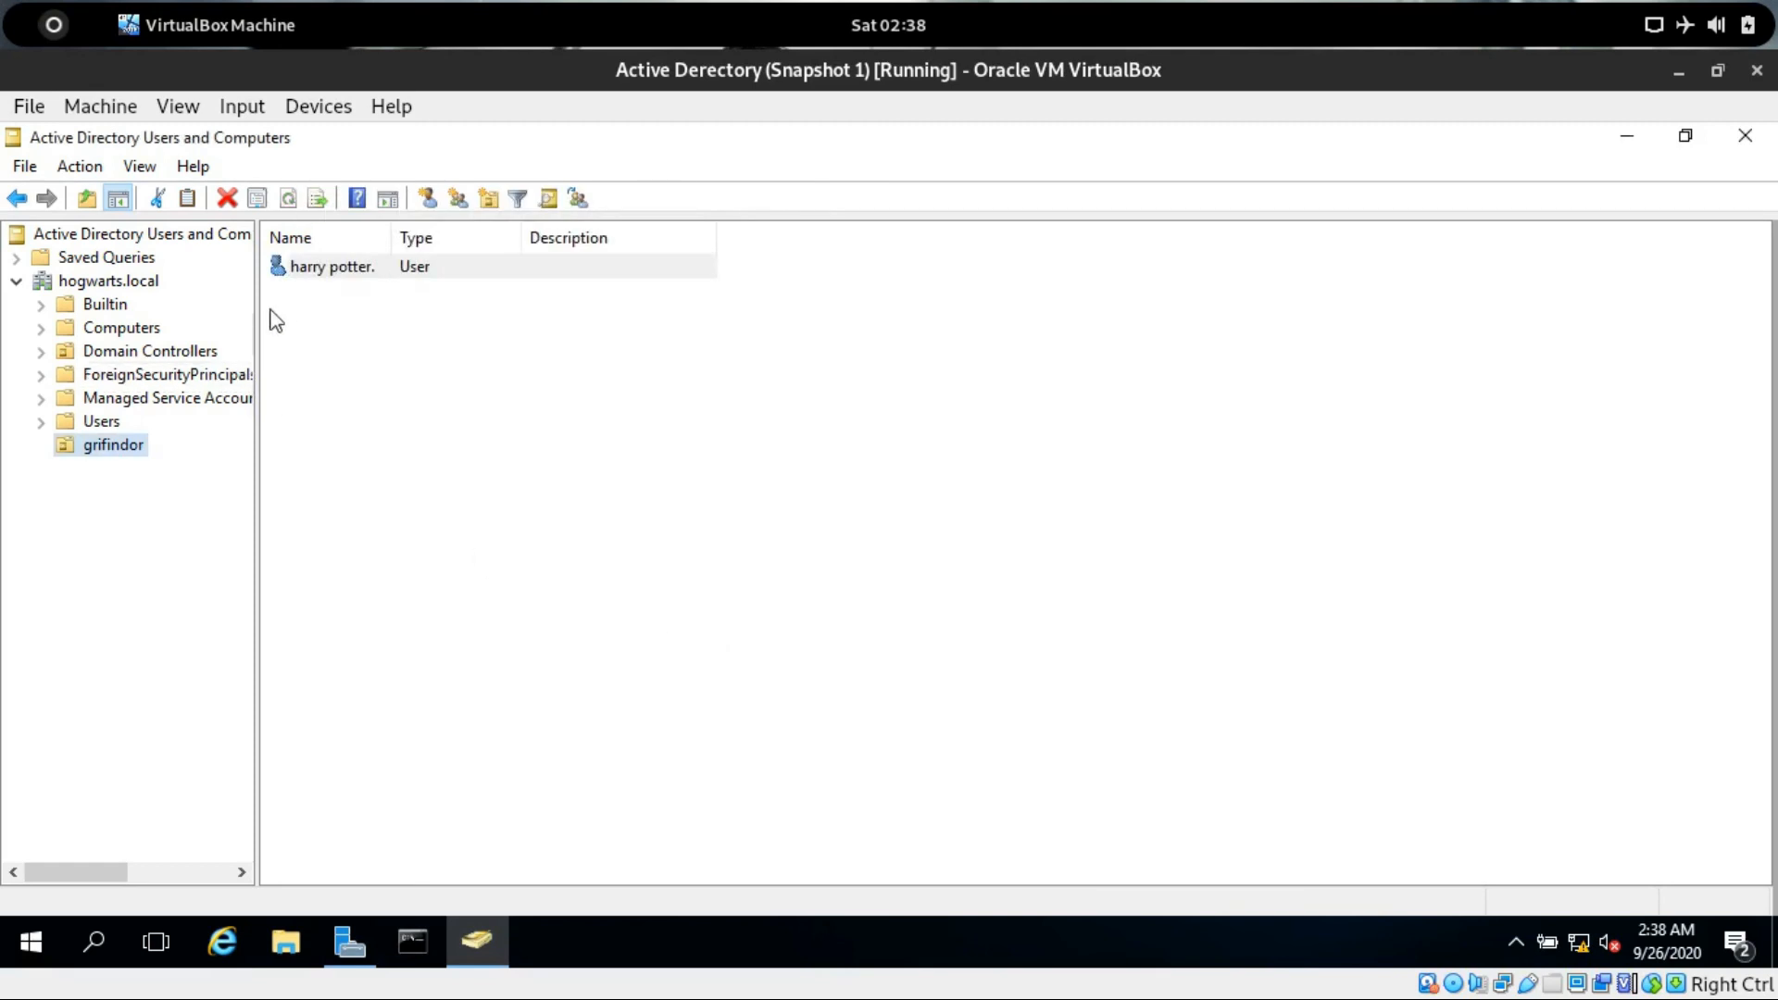
# Open the harry potter user's properties and close them without changes.
pyautogui.doubleClick(315, 274)
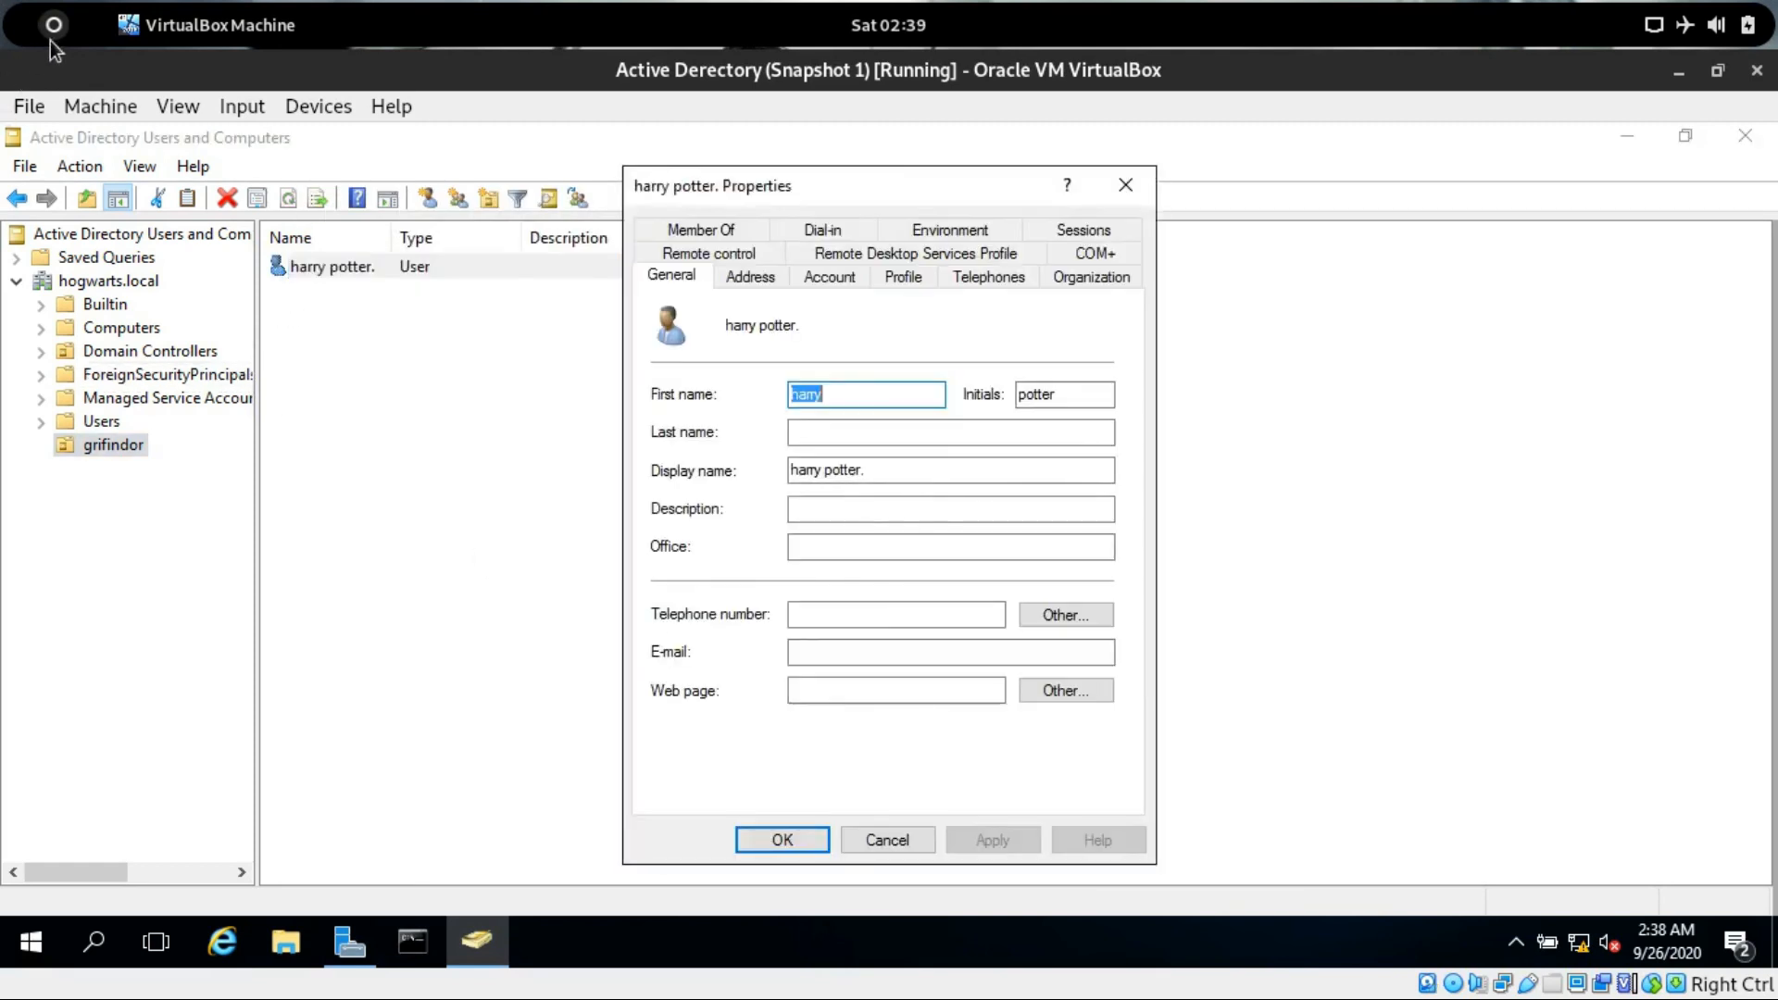
pyautogui.click(879, 839)
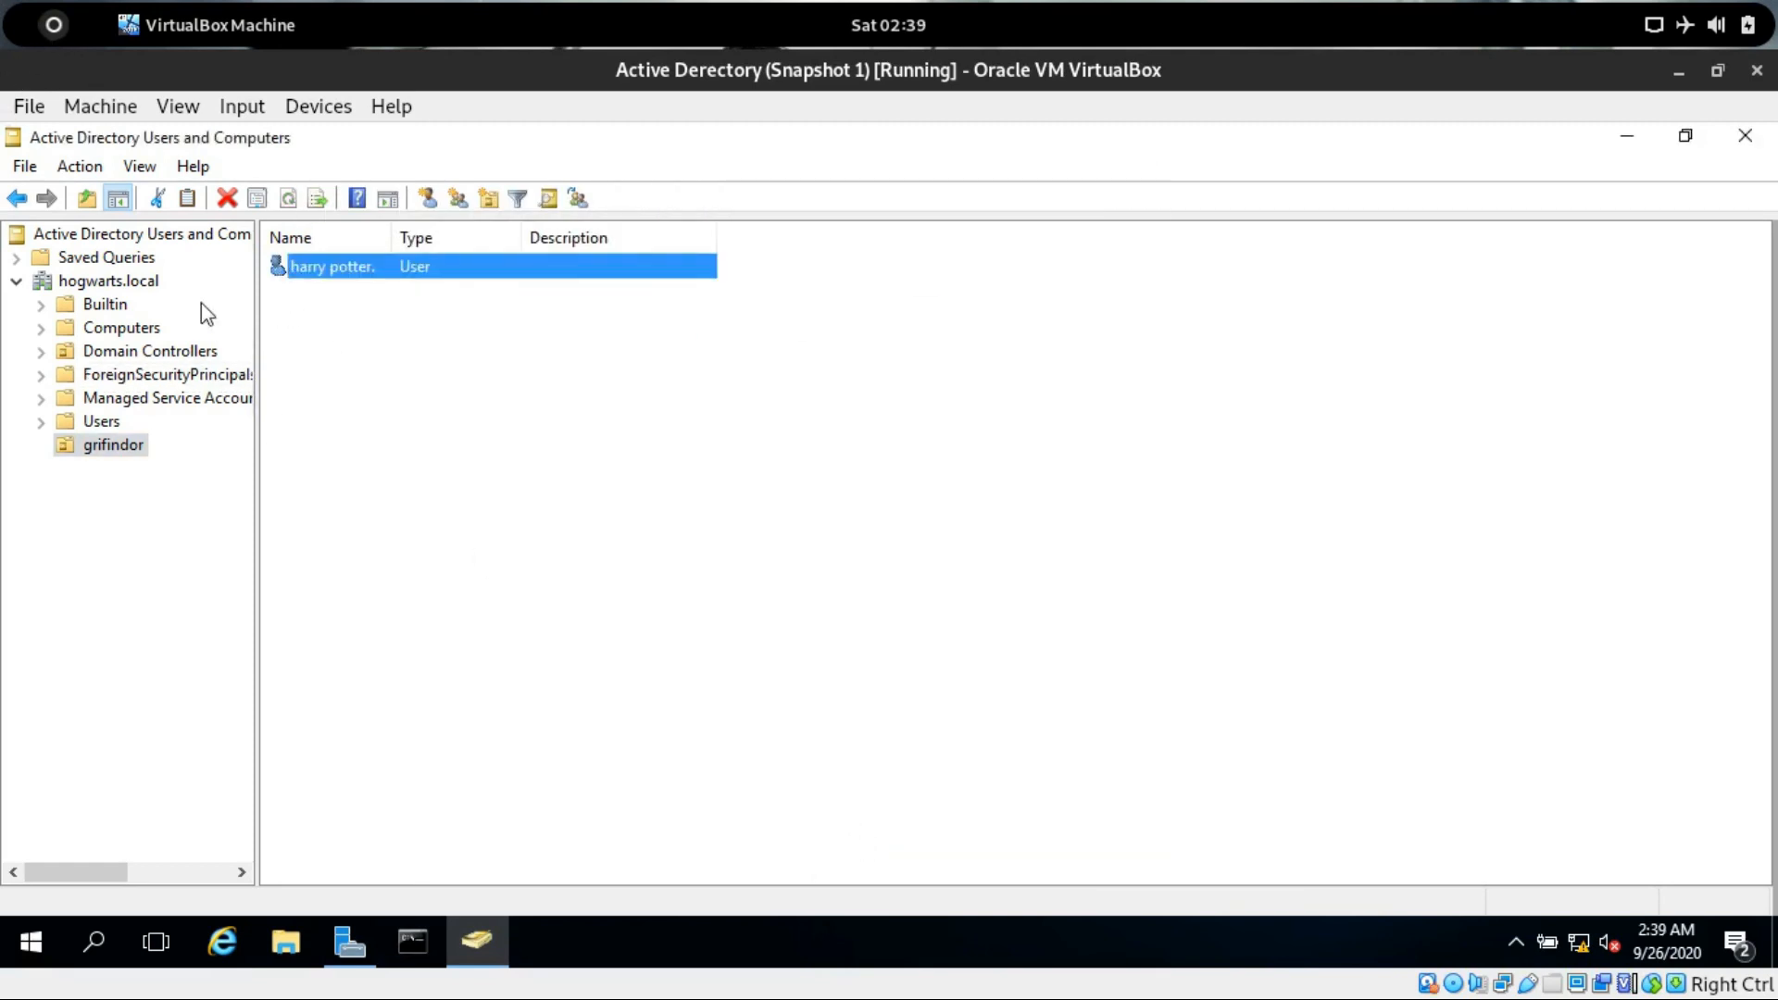
# Switch to the clientA machine and sign in to Windows Deployment Services as hogwarts\harry with the account password.
pyautogui.click(49, 28)
pyautogui.click(555, 630)
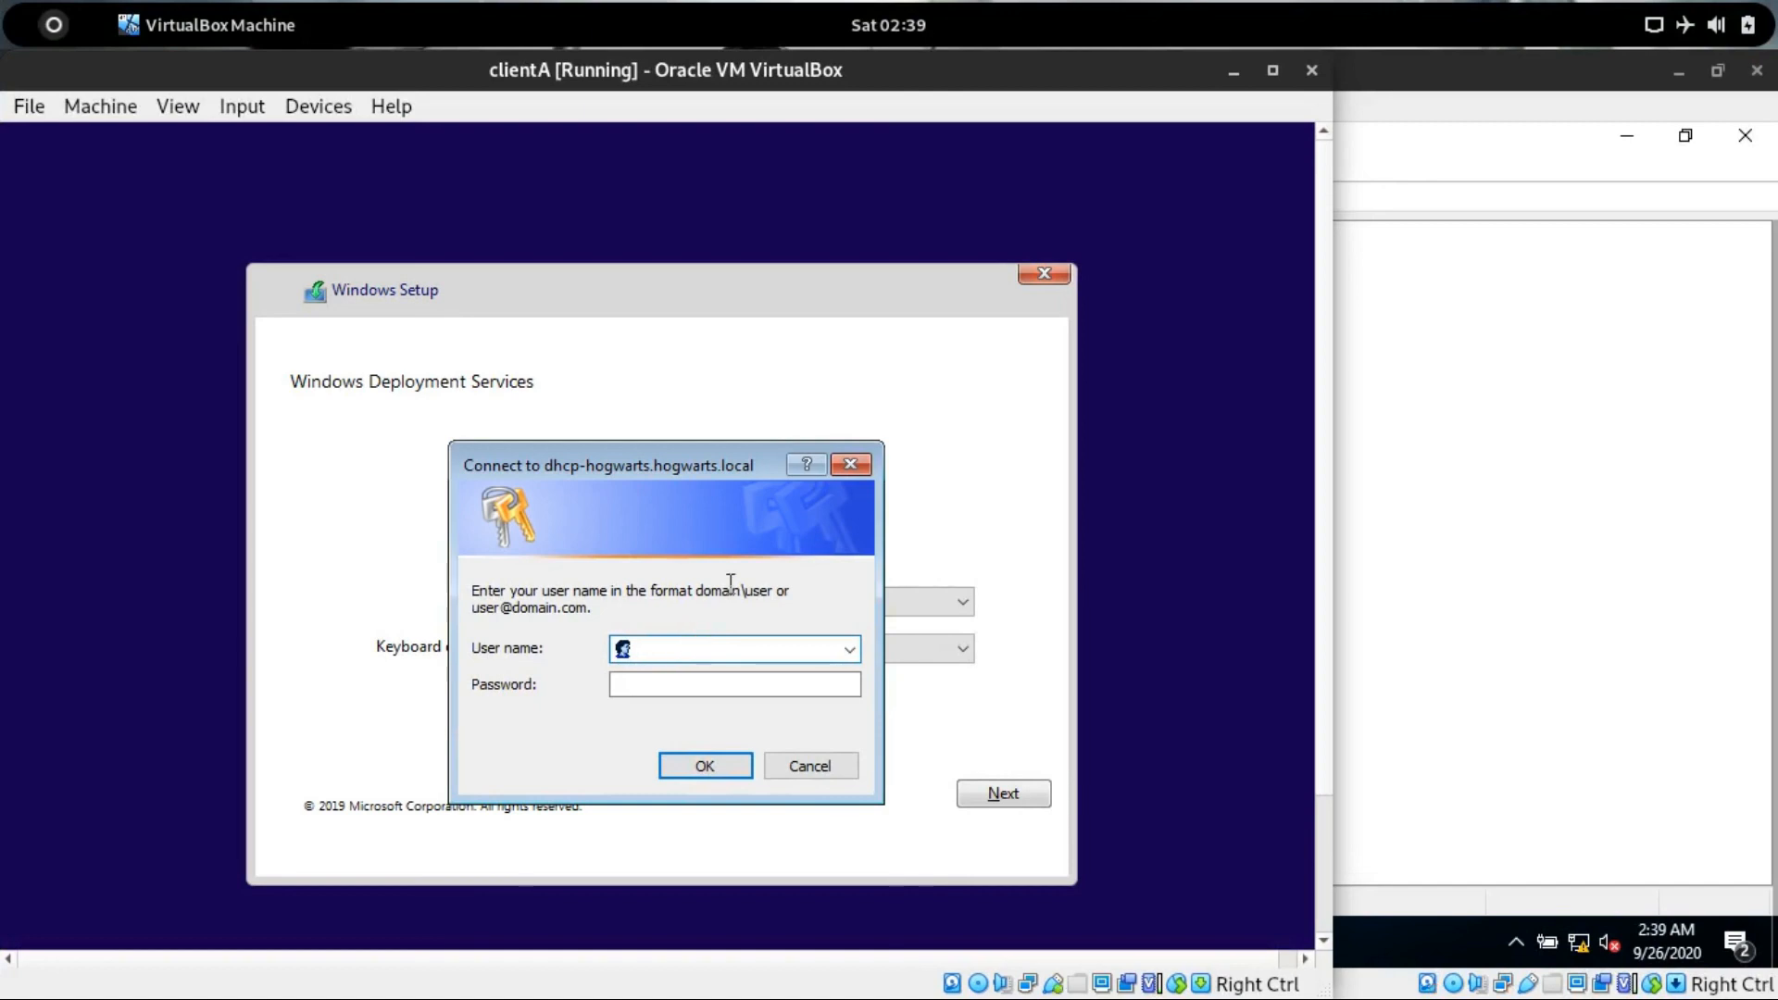
pyautogui.moveTo(698, 592); pyautogui.dragTo(758, 607)
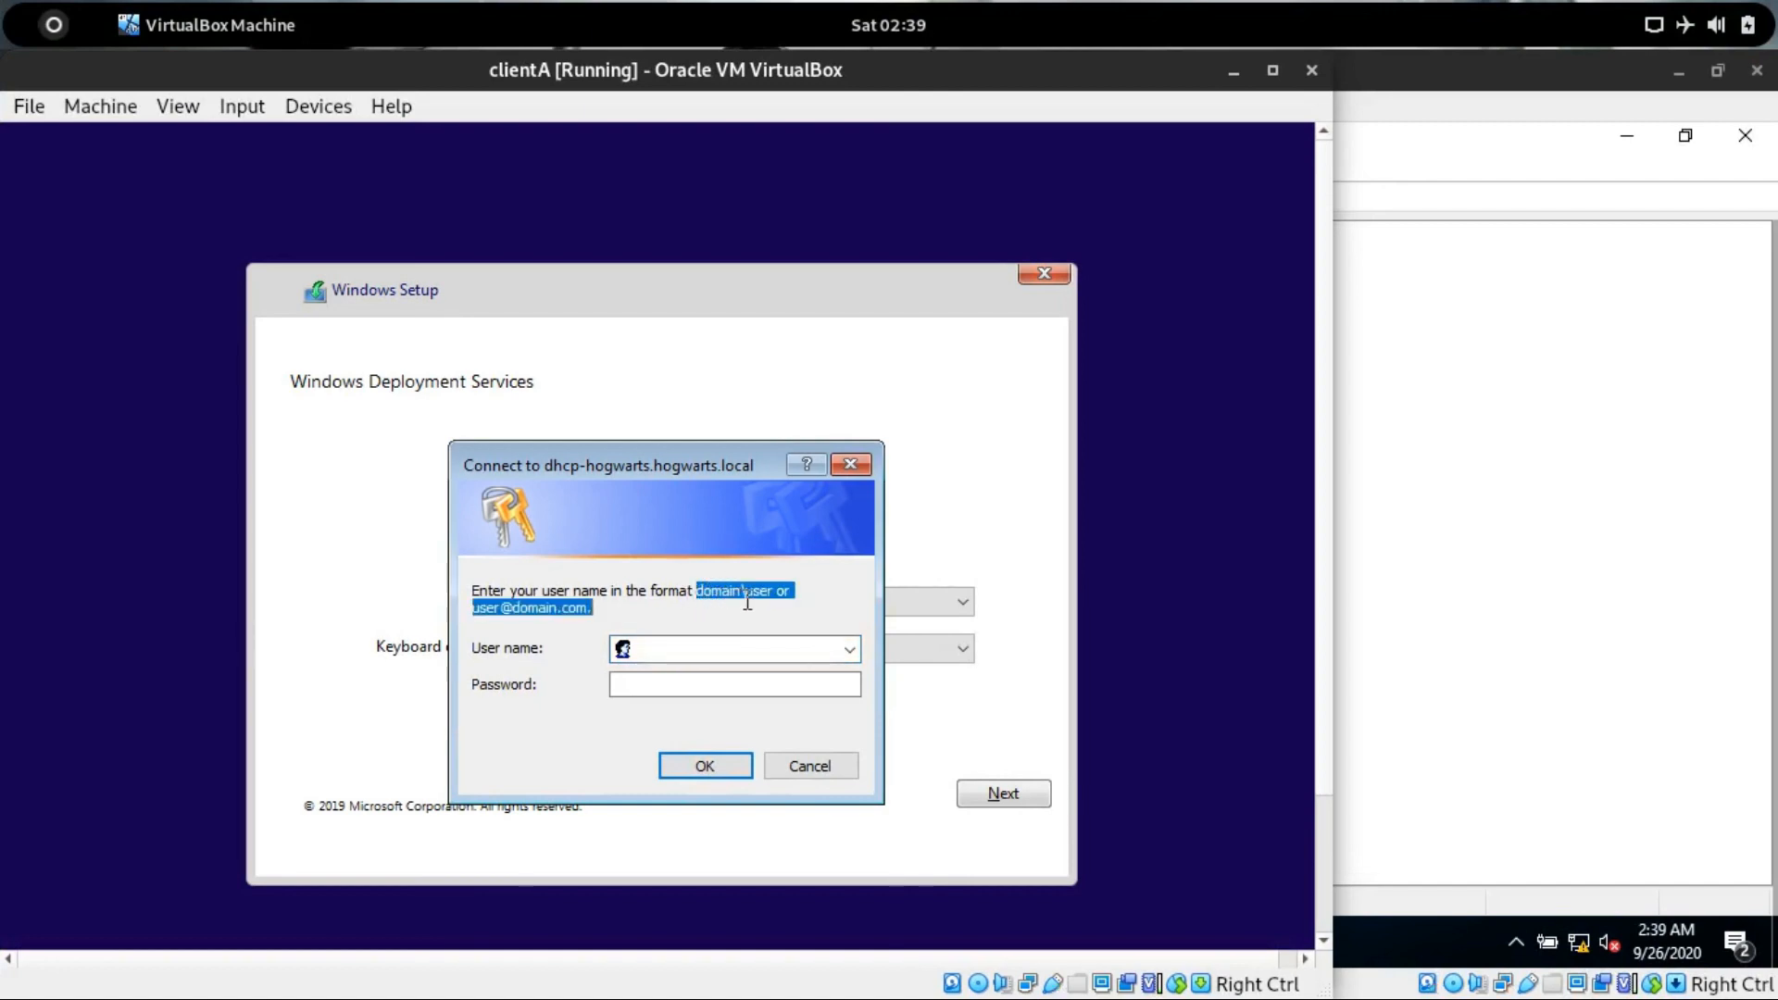
pyautogui.click(647, 659)
pyautogui.write('hogwar')
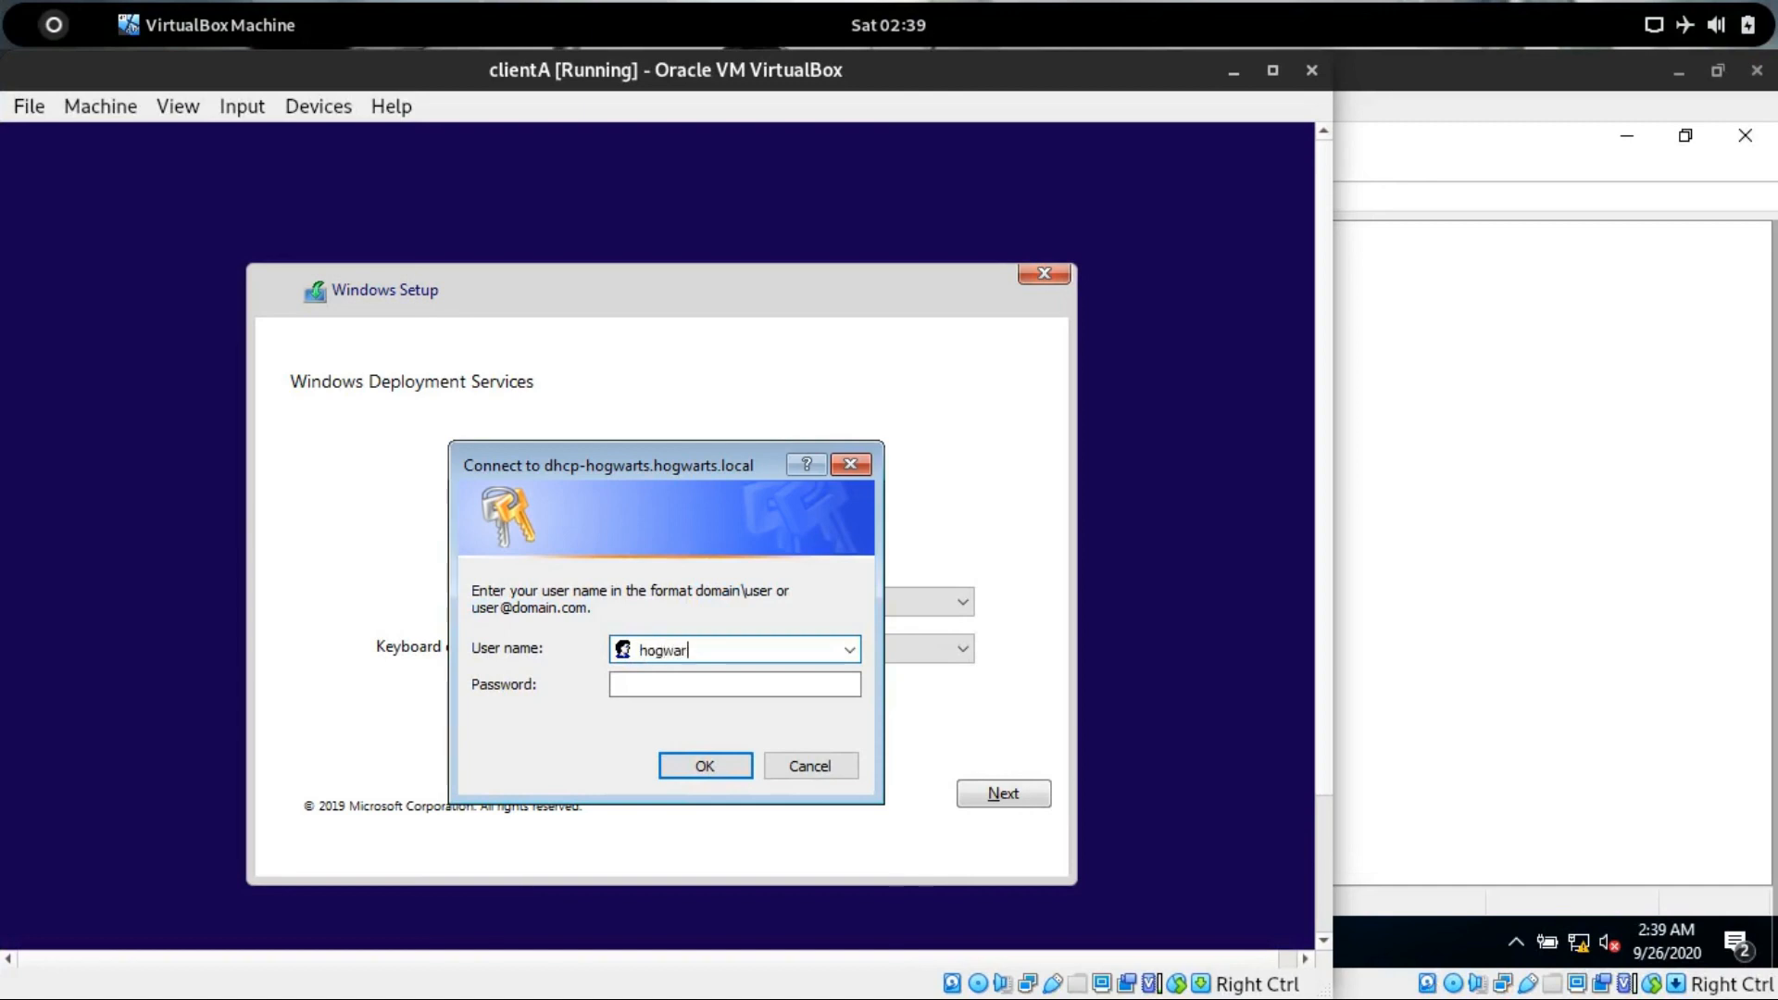
pyautogui.write('ts\\harry')
pyautogui.press('Tab')
pyautogui.write('•••••')
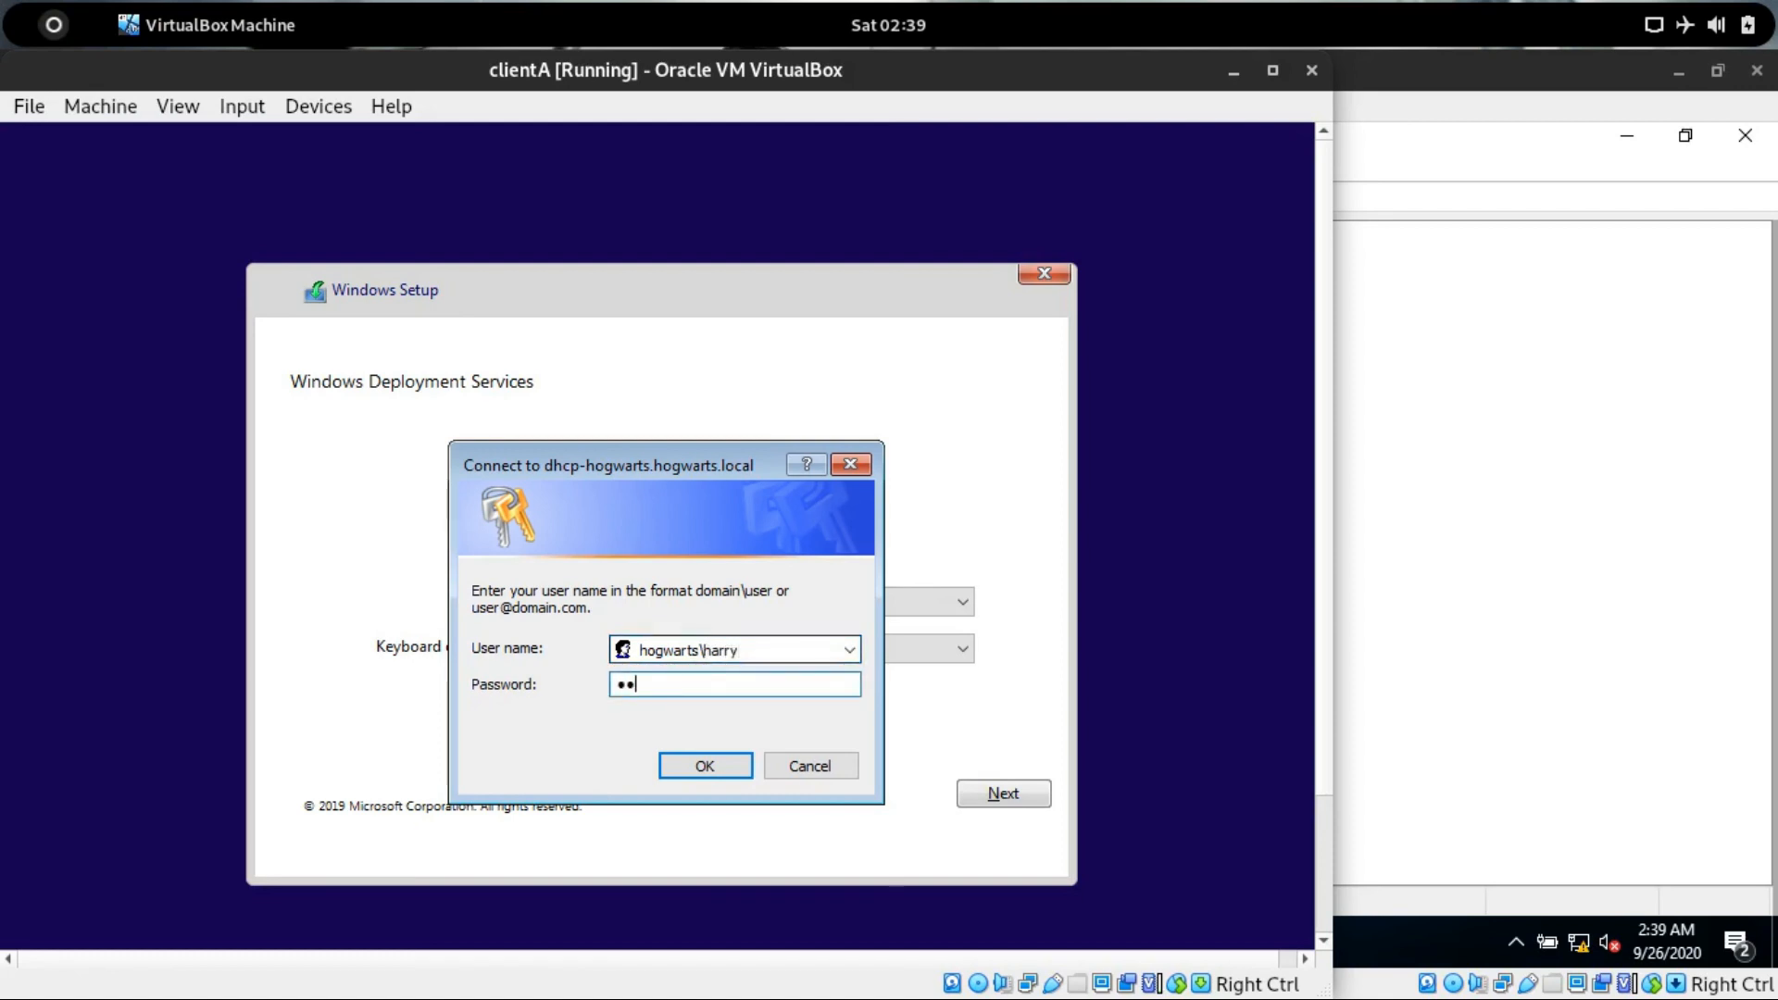
pyautogui.write('•••')
pyautogui.press('Return')
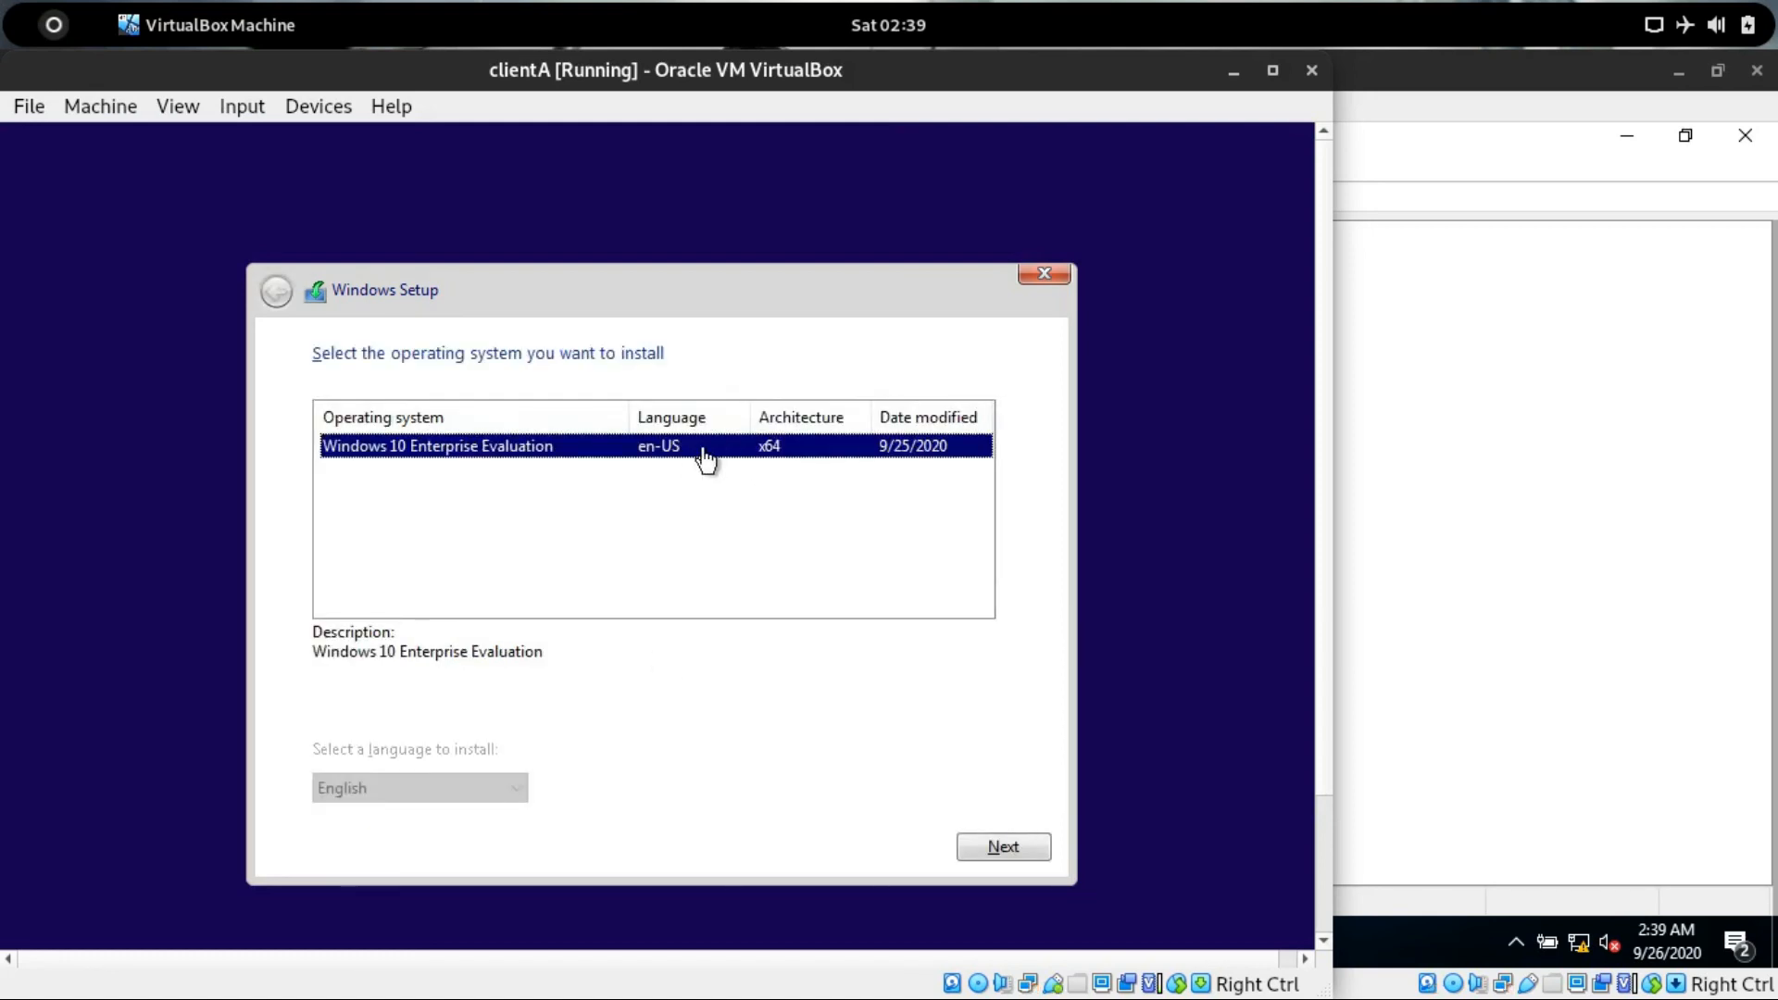
# Install Windows 10 Enterprise Evaluation onto Drive 0's unallocated space.
pyautogui.click(1013, 848)
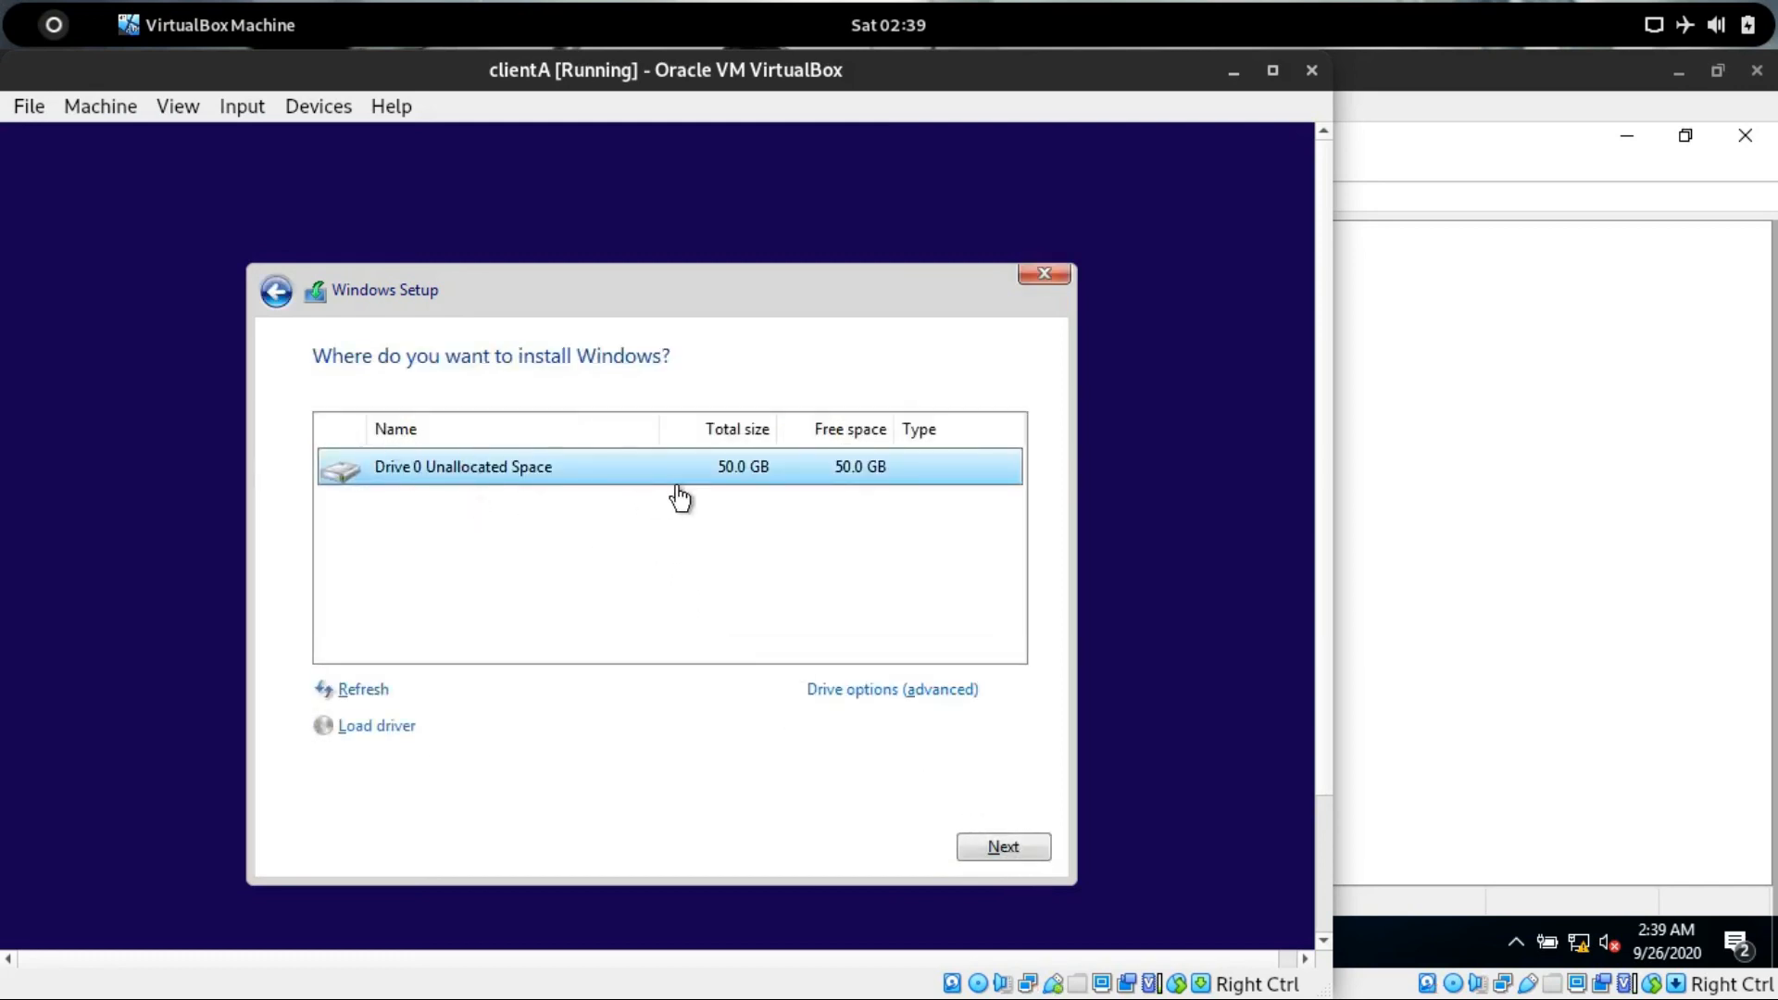
pyautogui.click(991, 852)
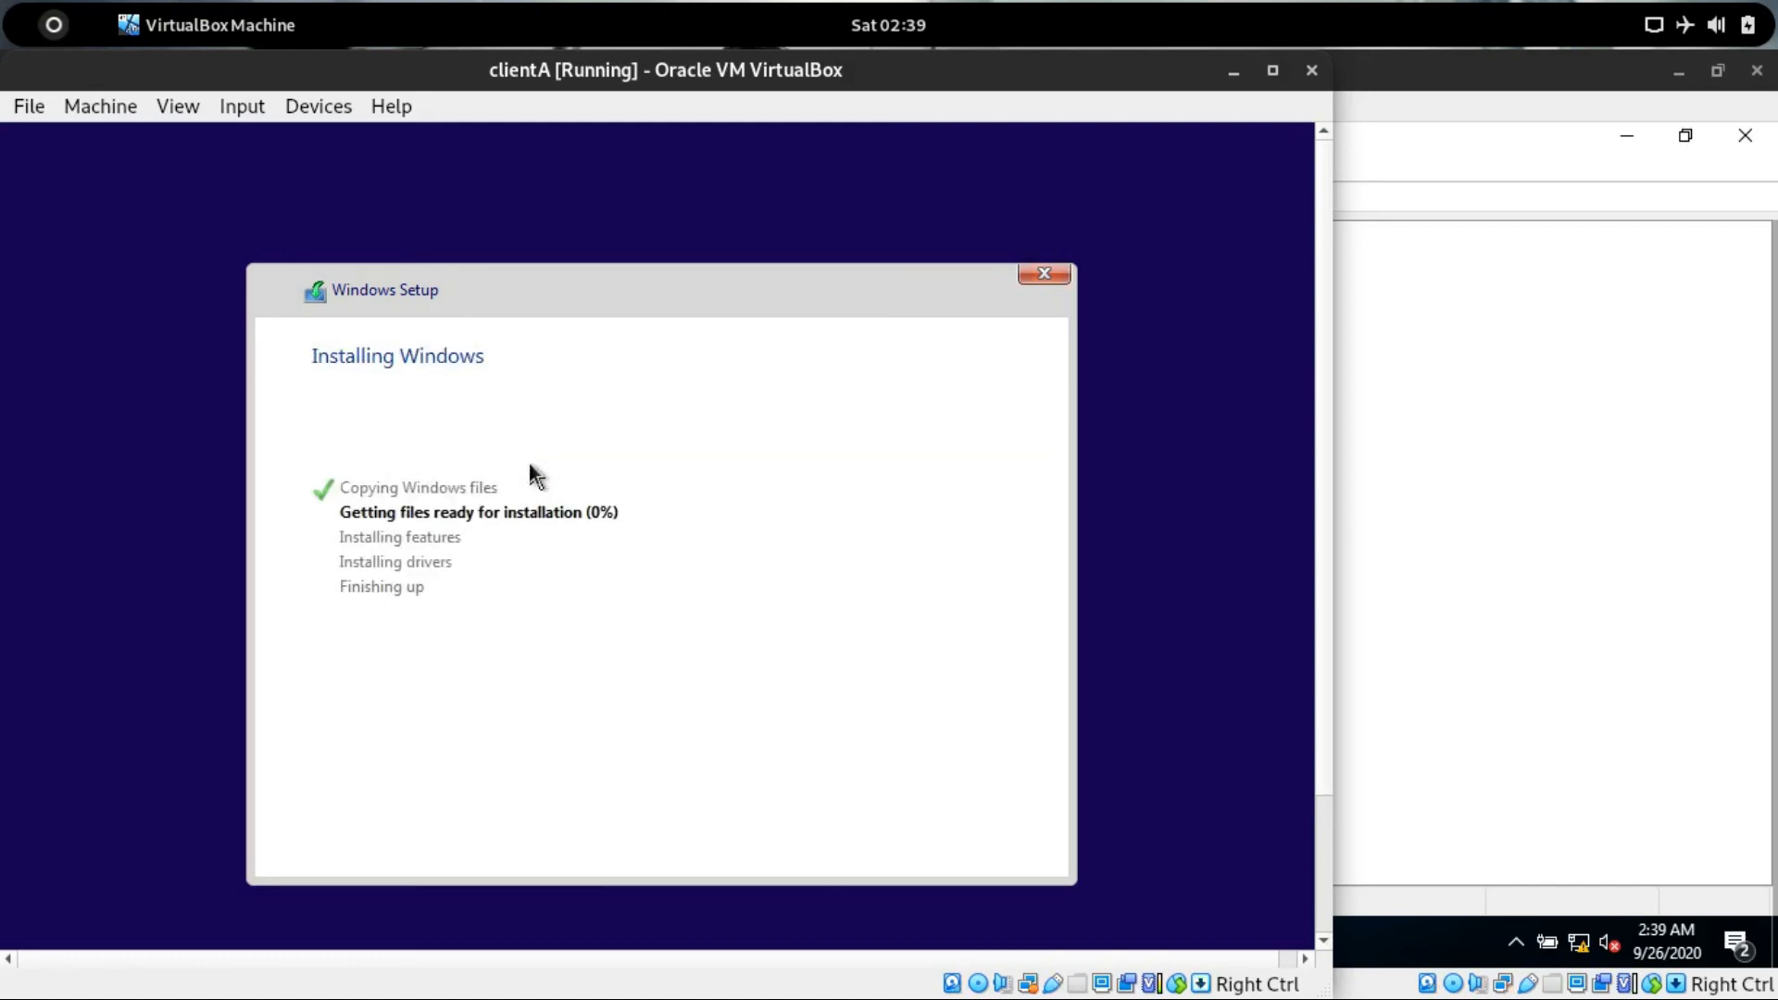
# Restart the client immediately to continue Windows Setup.
pyautogui.hotkey('ctrl', 'f')
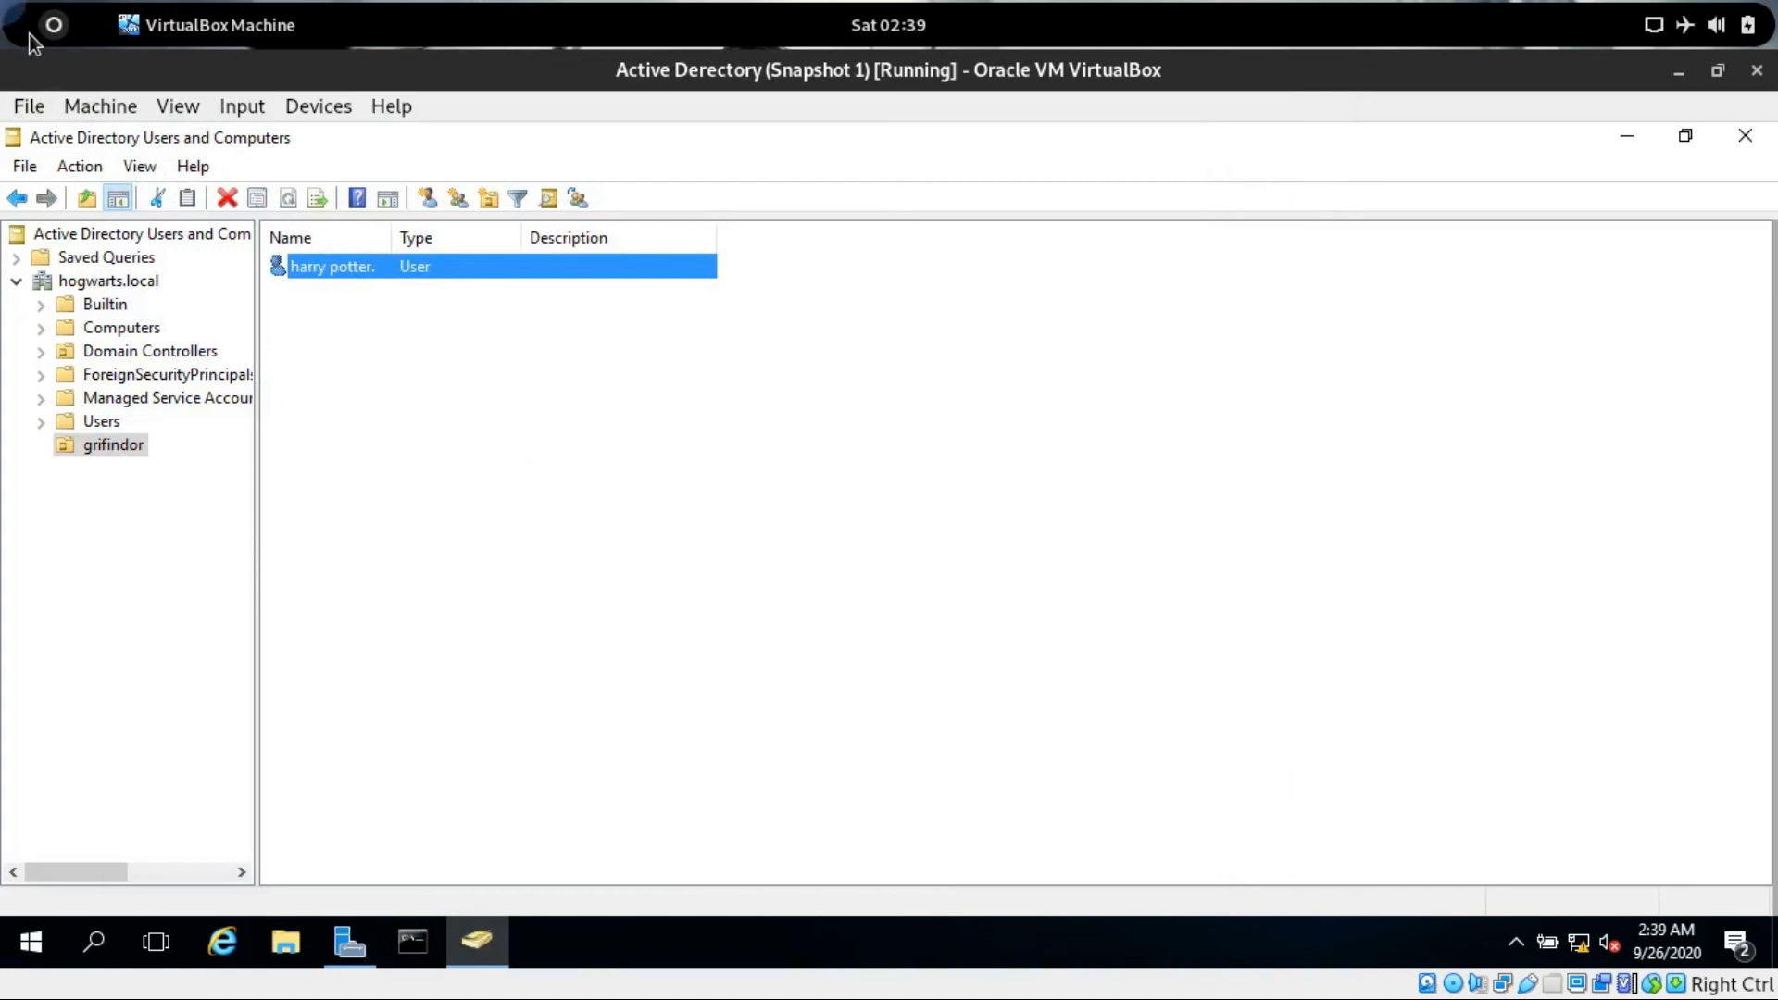
pyautogui.hotkey('alt', 'Tab')
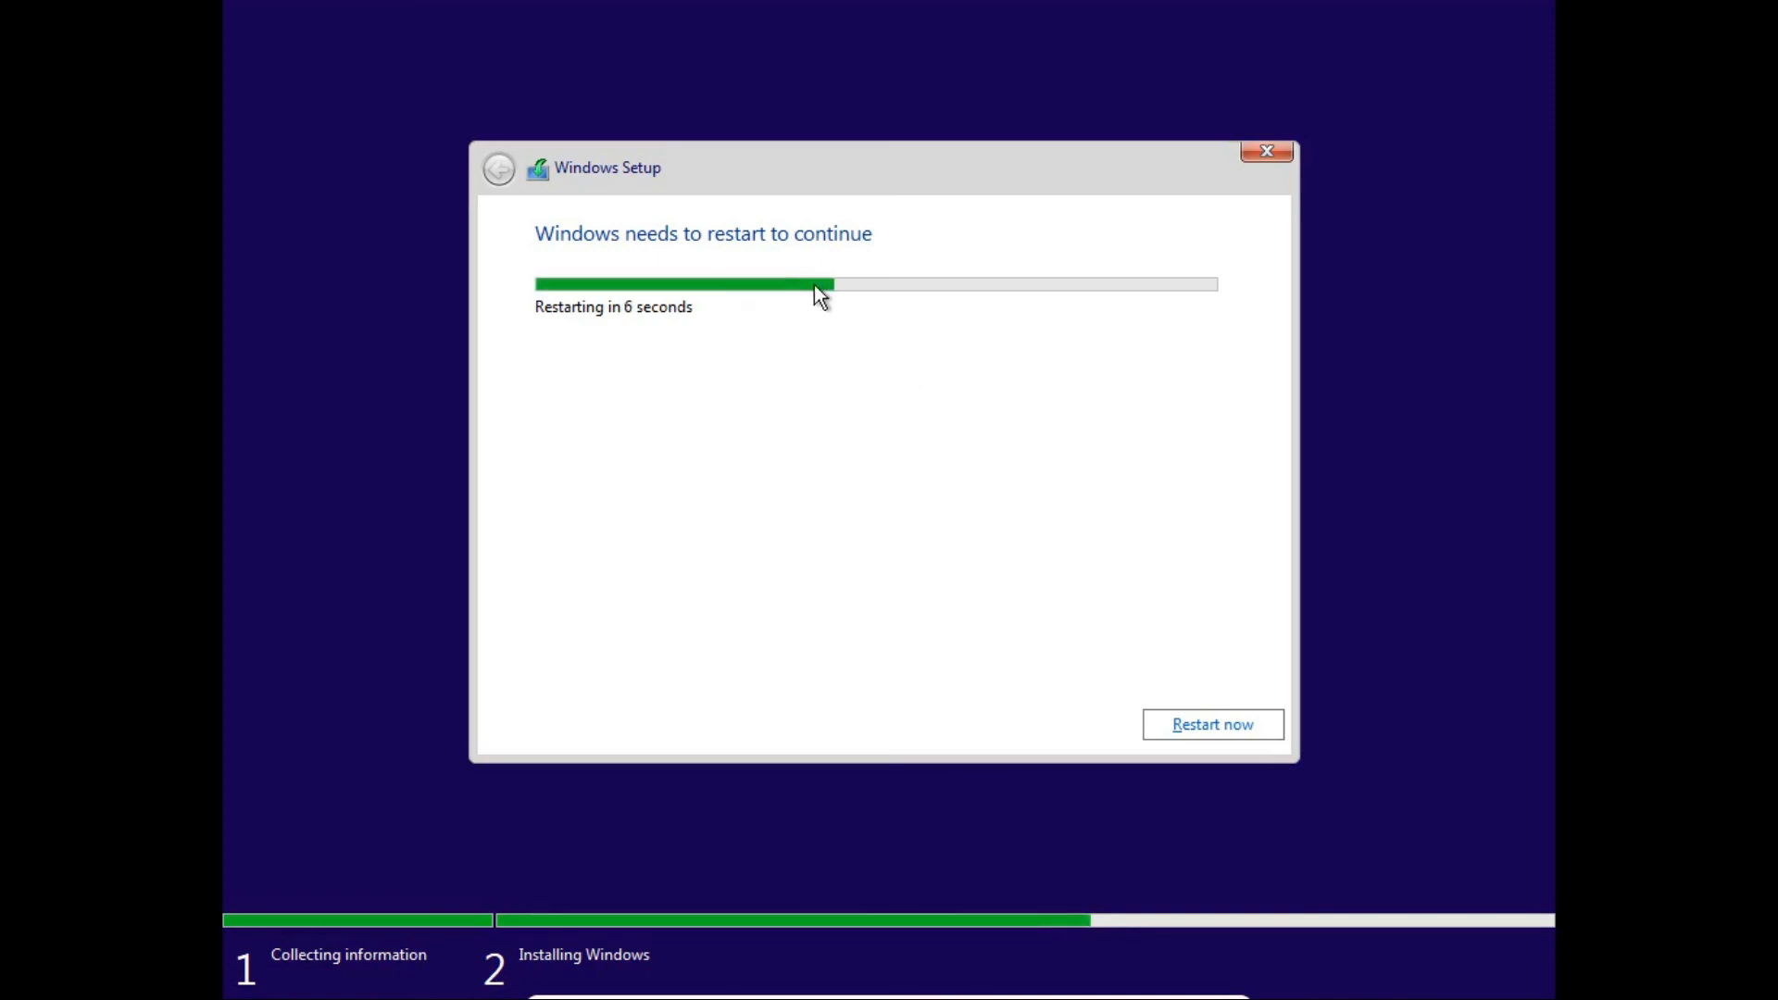
pyautogui.click(1227, 733)
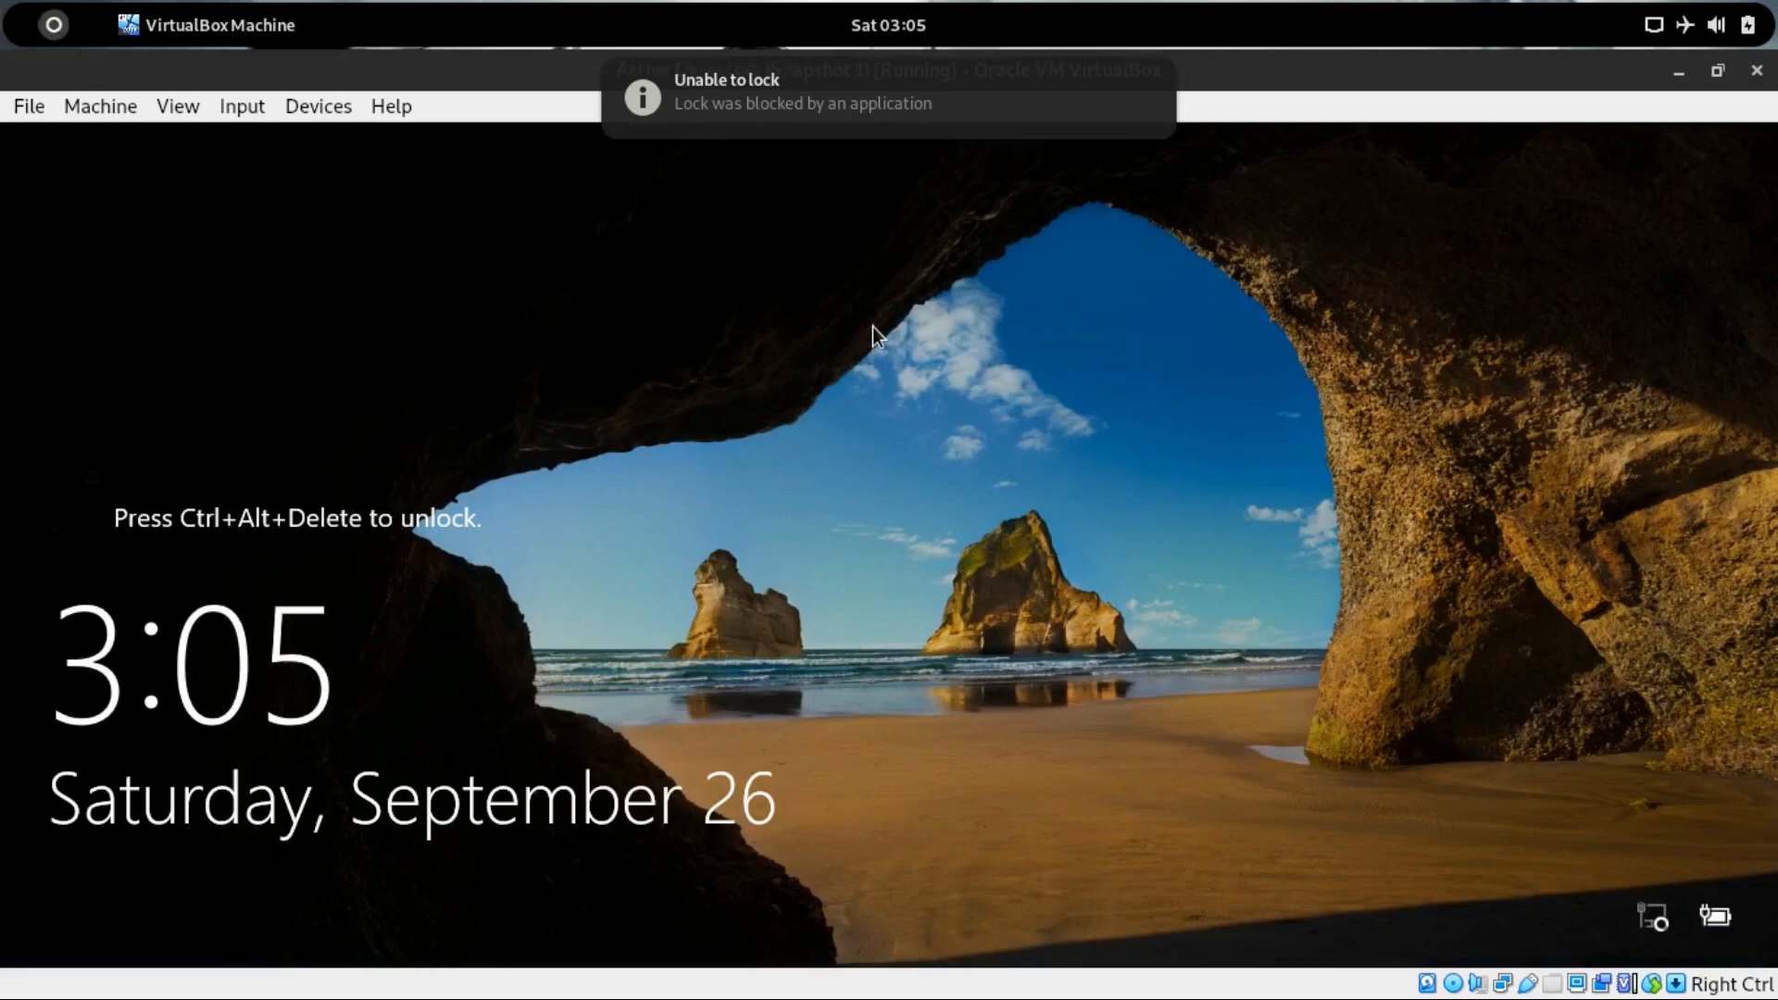
pyautogui.press('super')
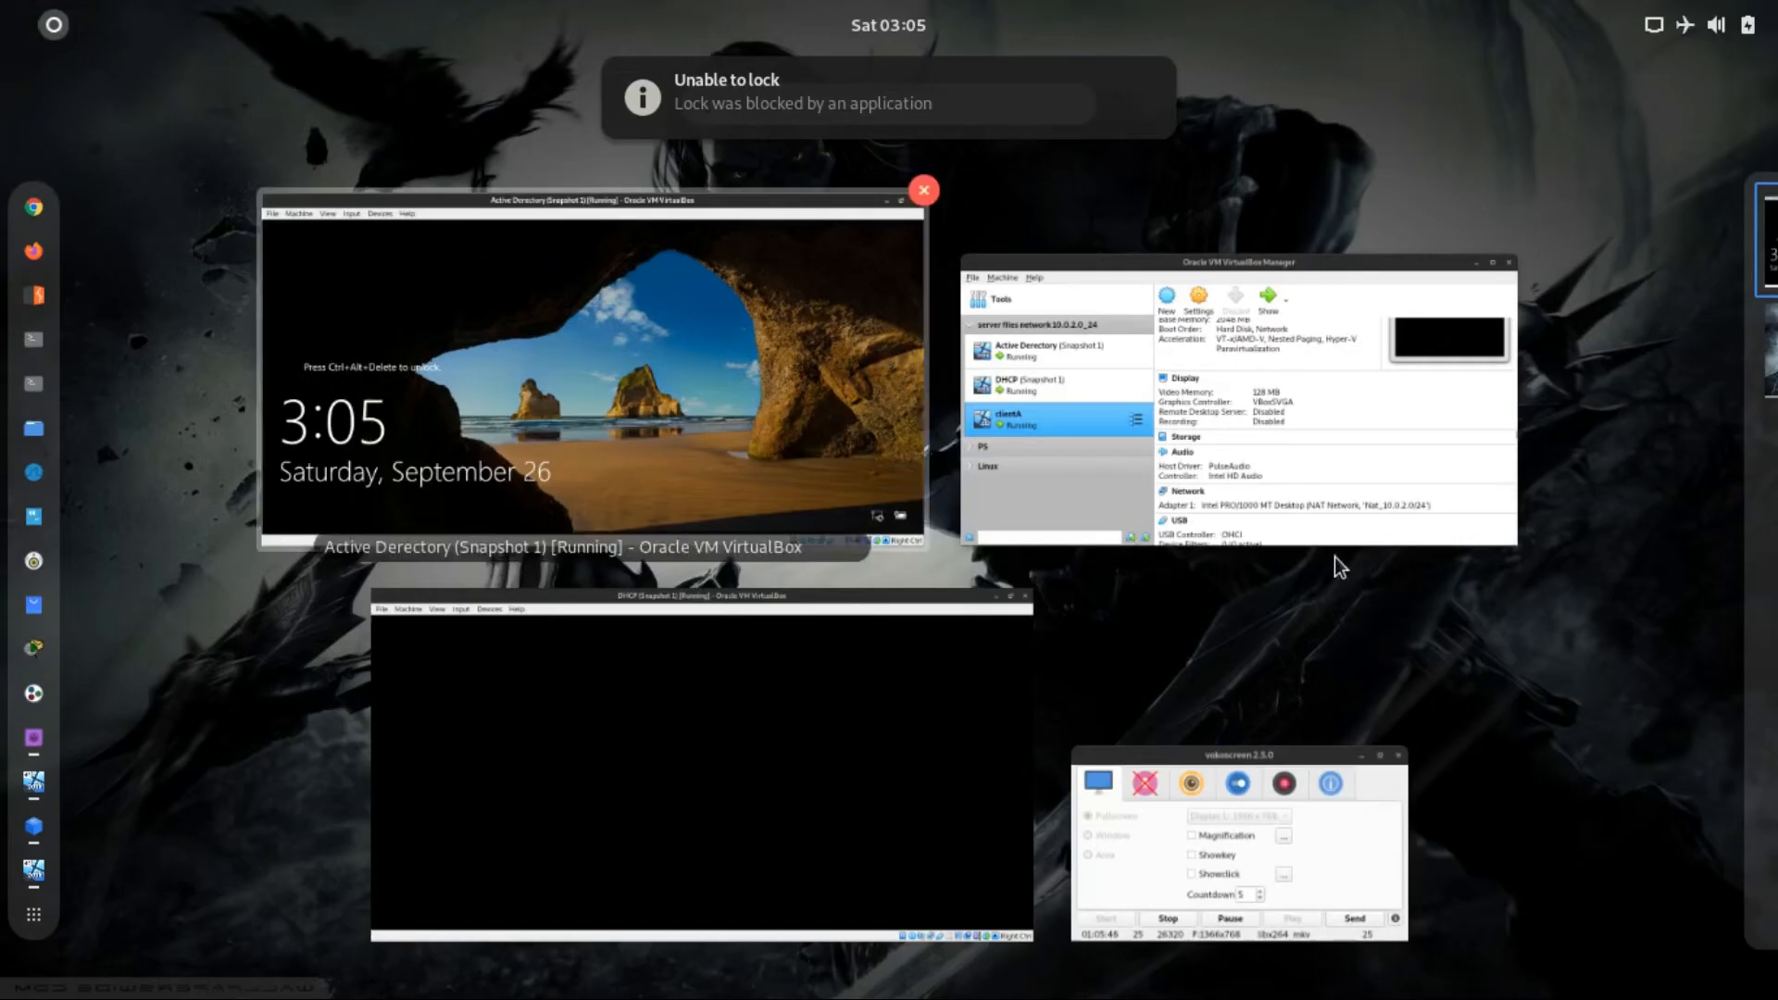
pyautogui.click(1235, 408)
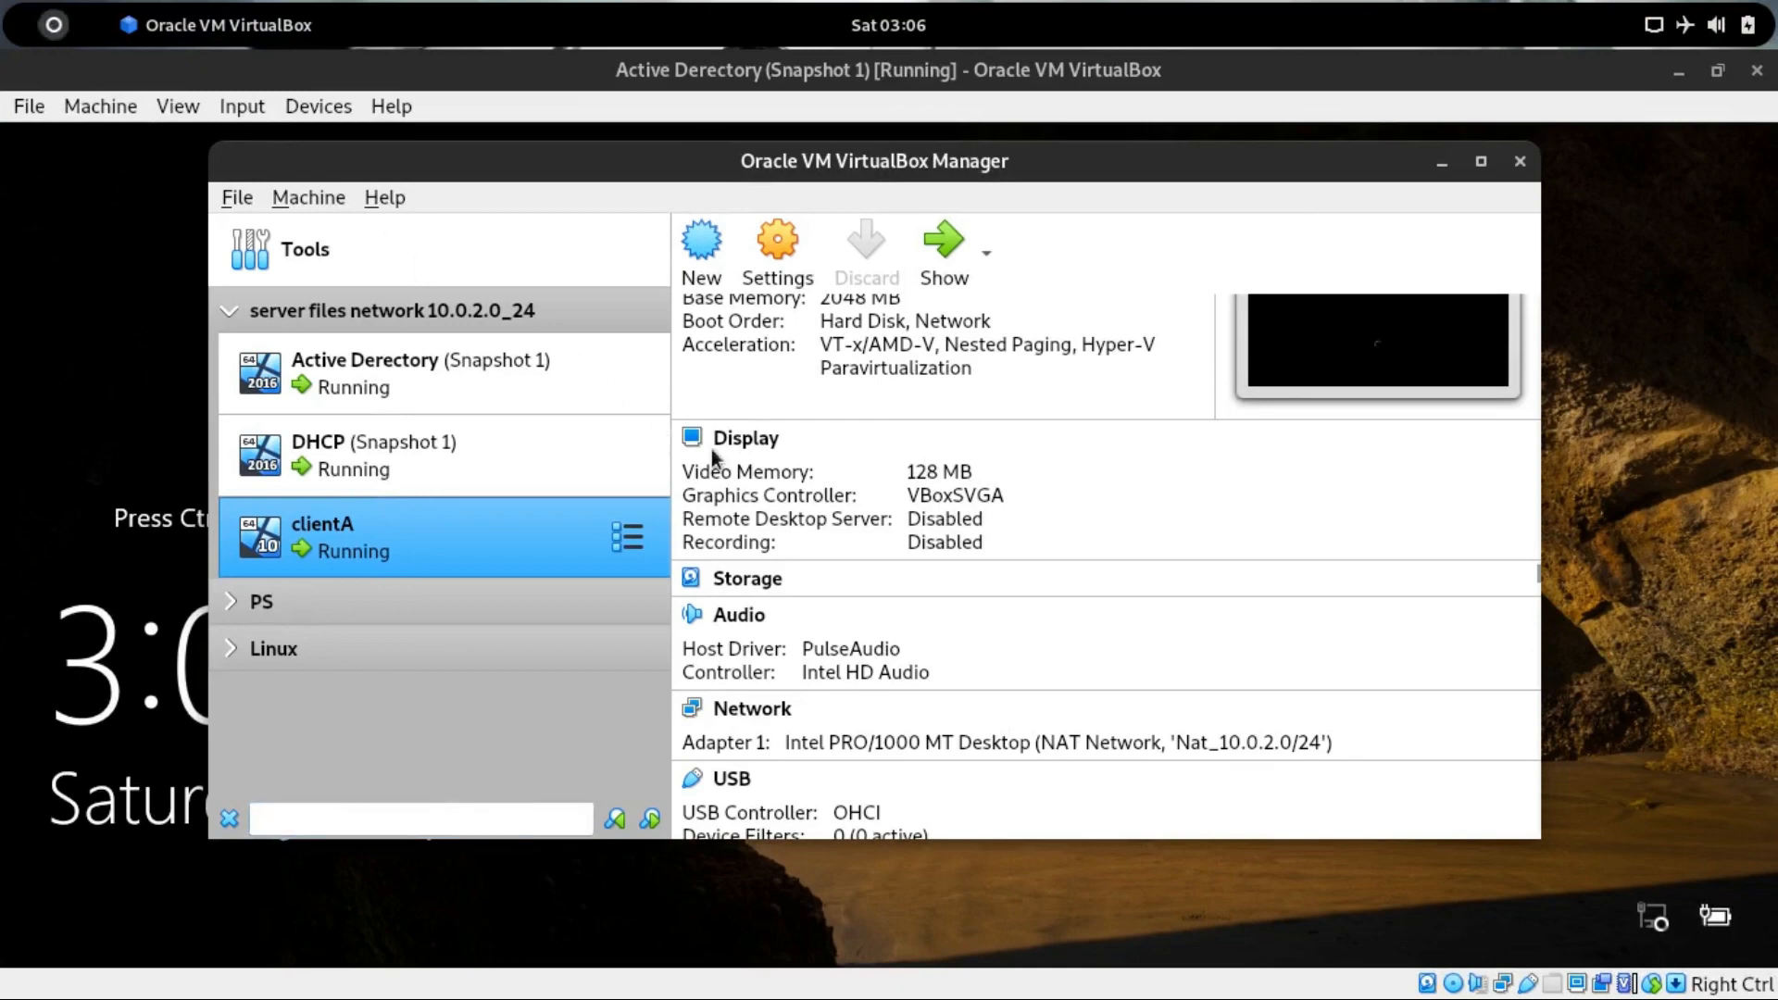
pyautogui.press('super')
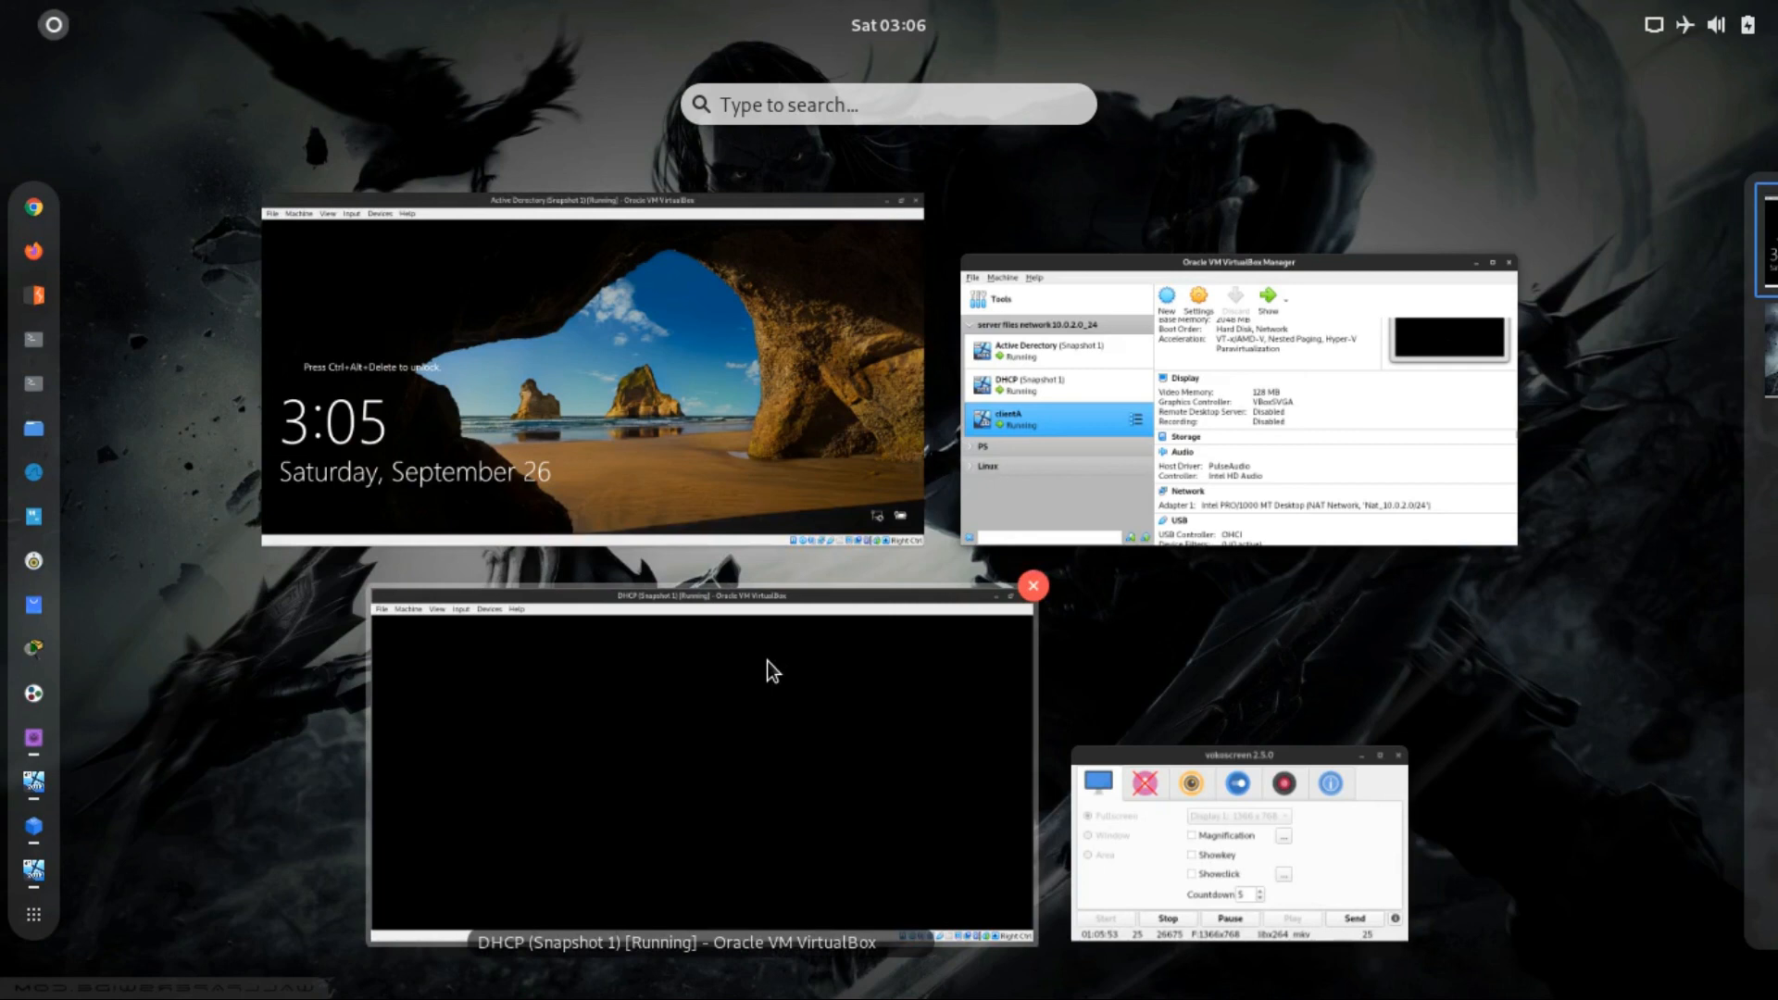
pyautogui.click(496, 638)
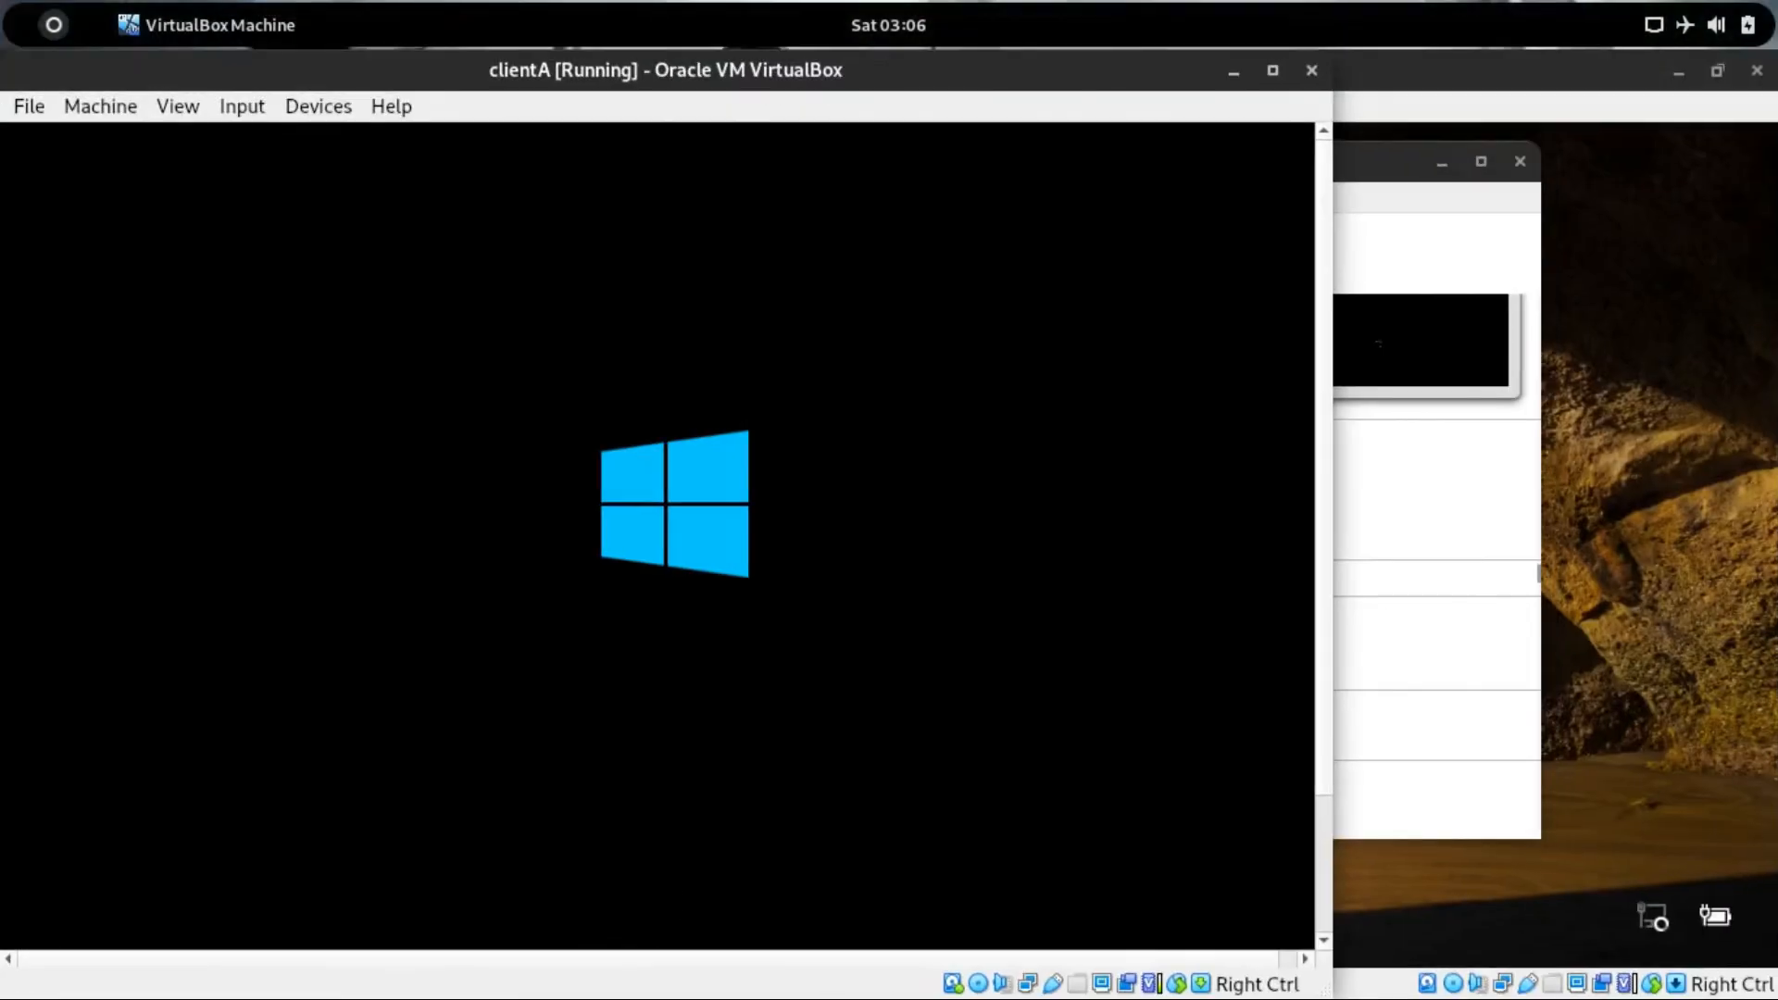
pyautogui.press('super+h')
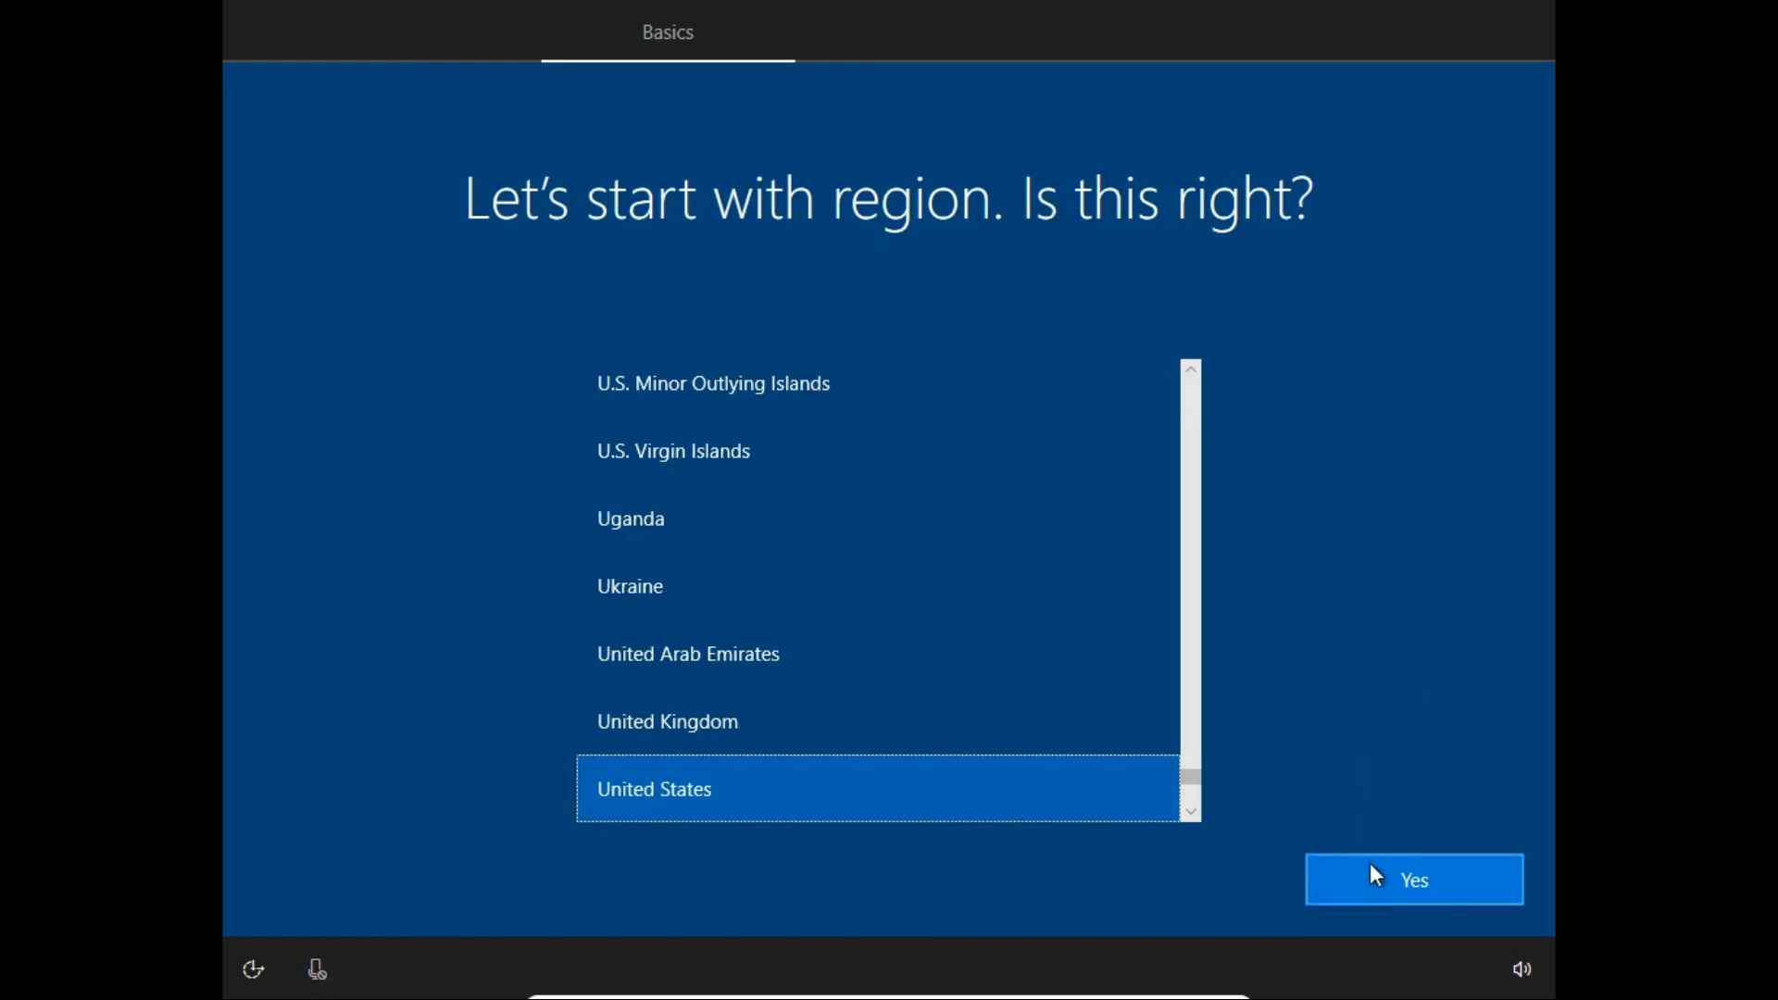
# Confirm United States as the region in the client's Windows out-of-box setup.
pyautogui.click(1482, 874)
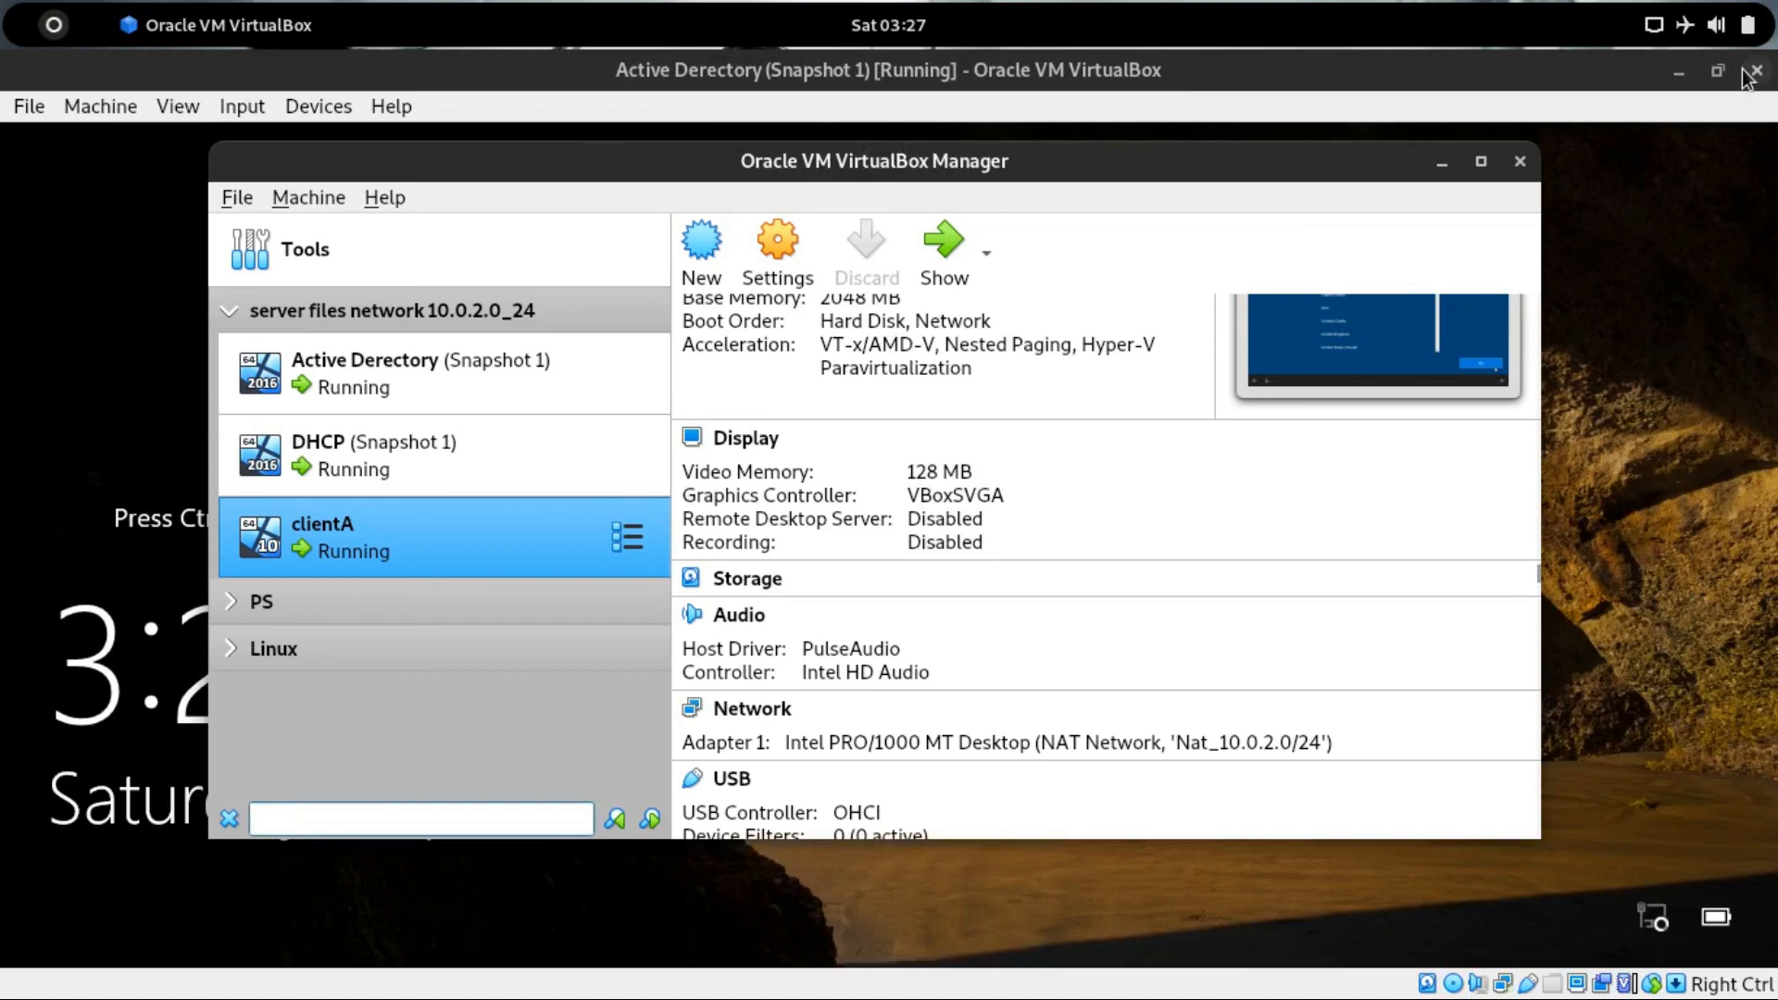
pyautogui.click(1438, 159)
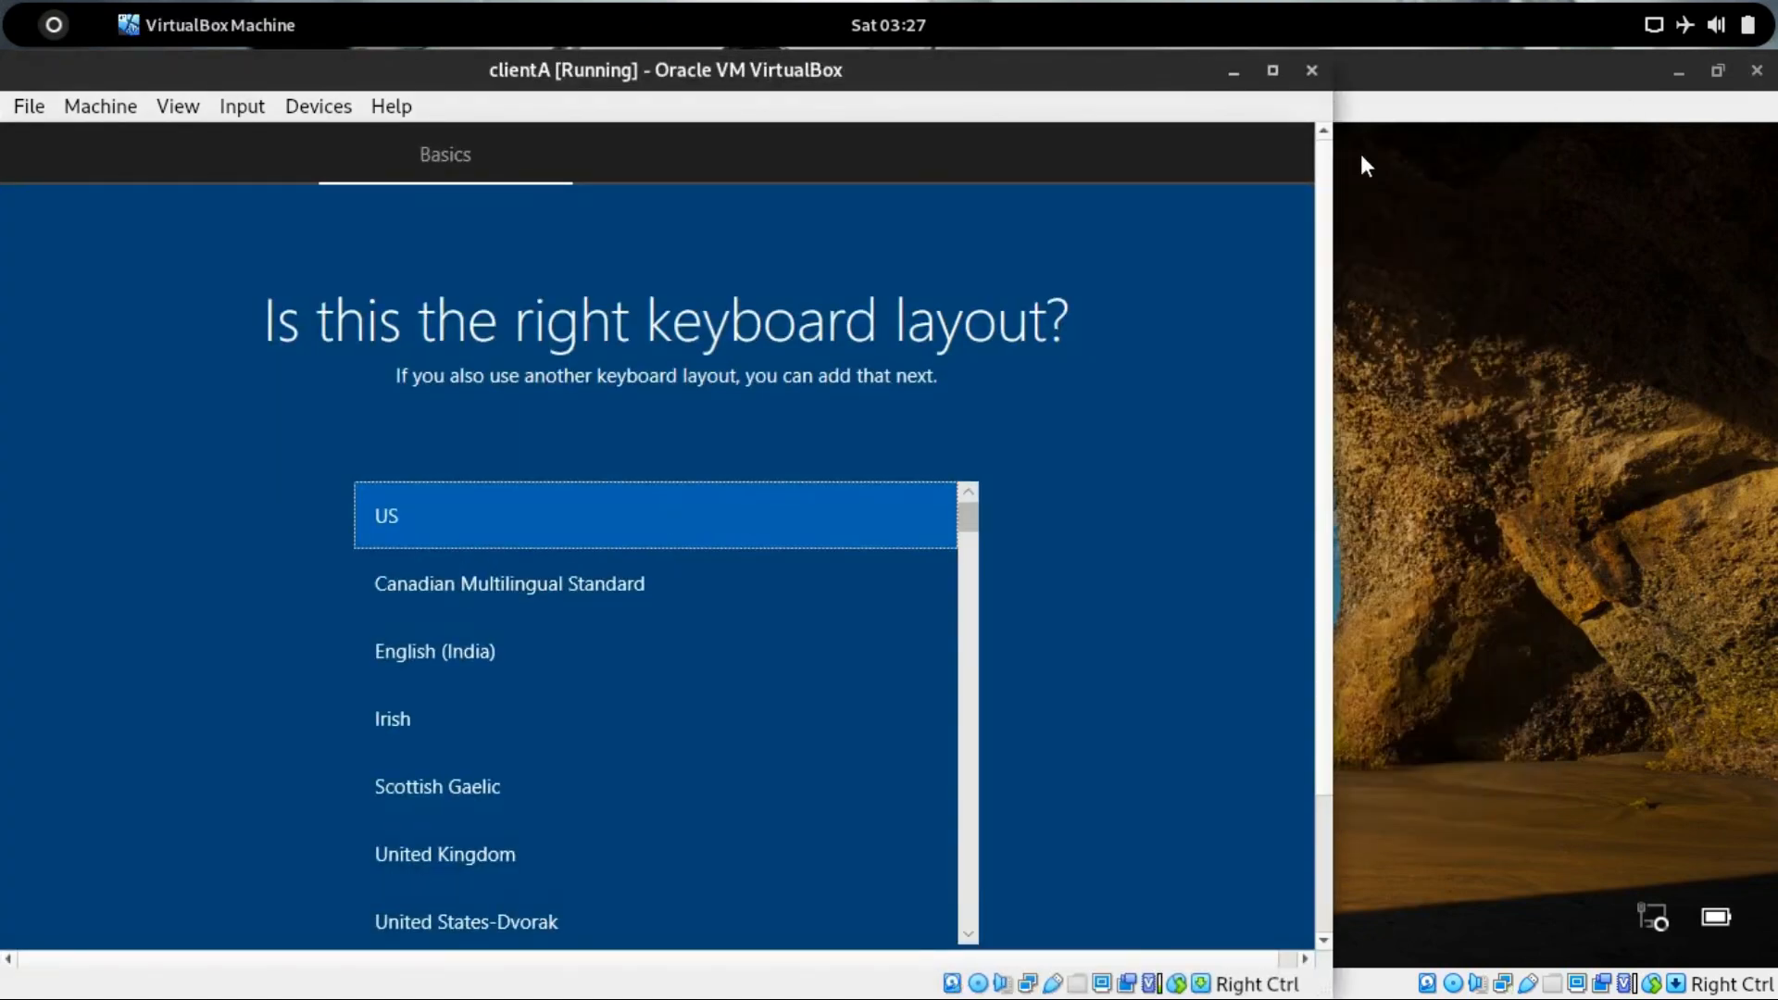